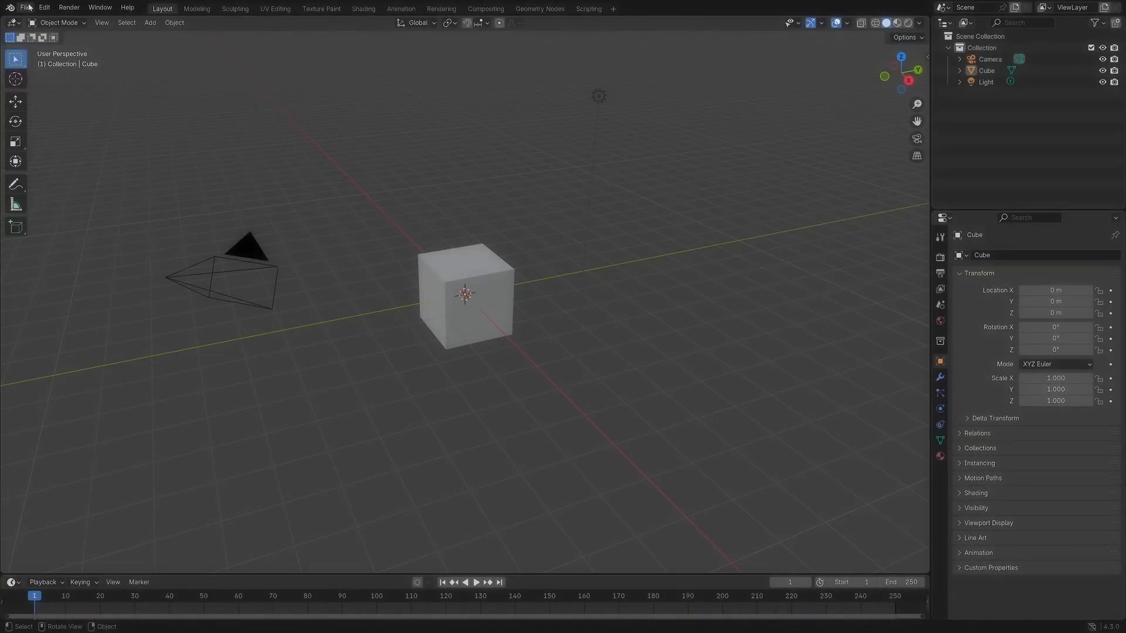
{"action": "left_click", "coordinate": [26, 7]}
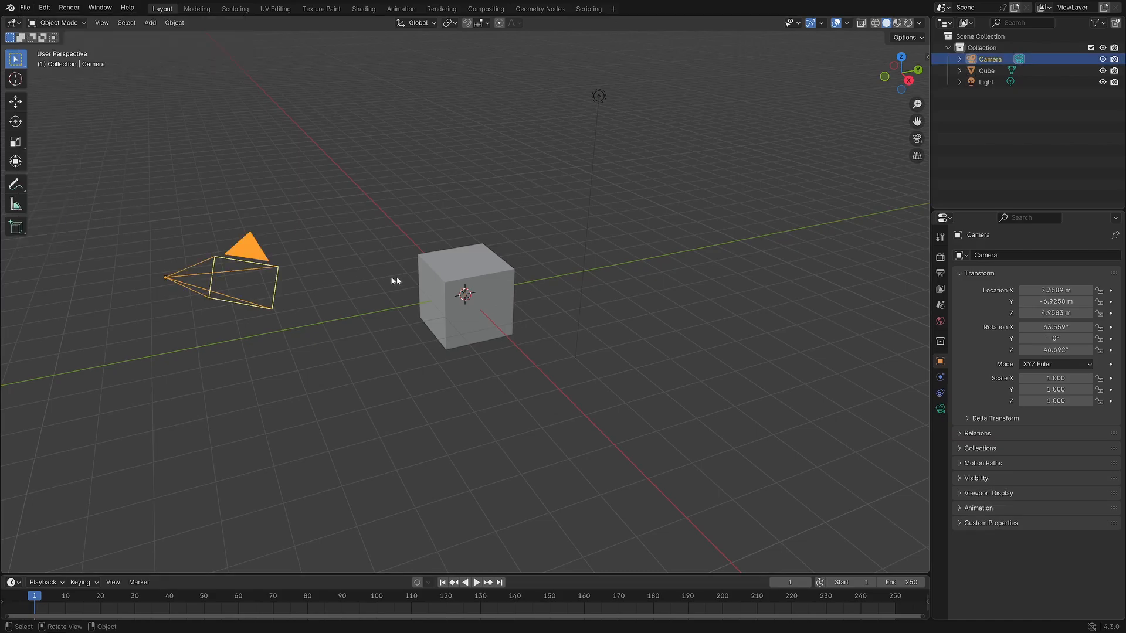
{"action": "left_click", "coordinate": [610, 116], "text": "shift"}
{"action": "left_click", "coordinate": [600, 147]}
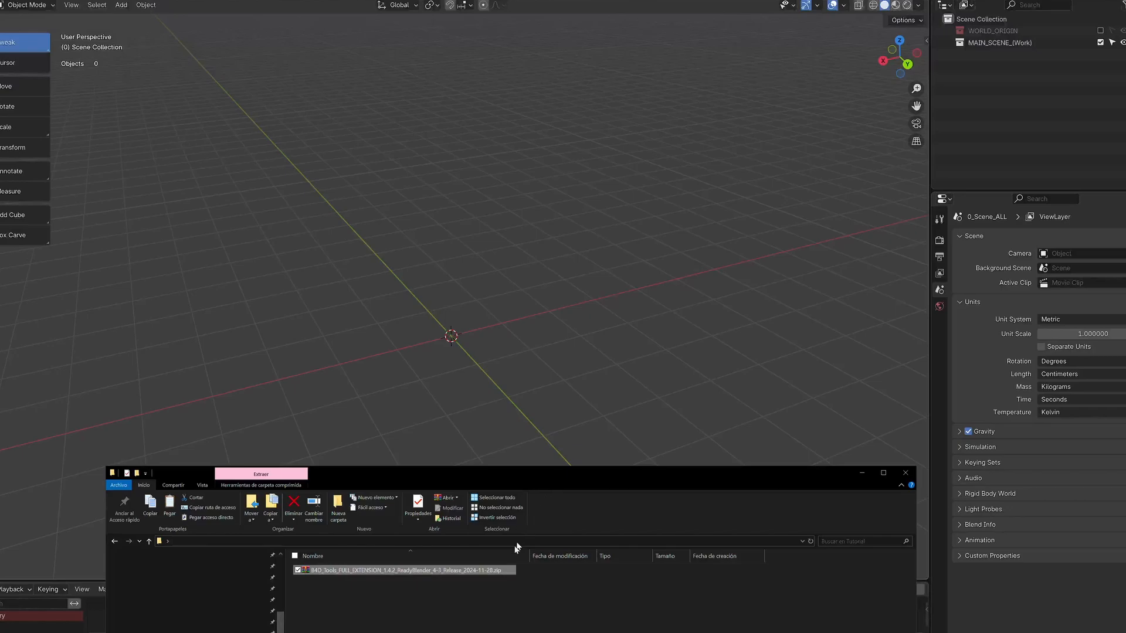
Install the B4D Tools 1.4.2 extension zip from the folder window into the User Default repository with the add-on enabled
{"action": "left_click_drag", "start_coordinate": [480, 576], "coordinate": [532, 483]}
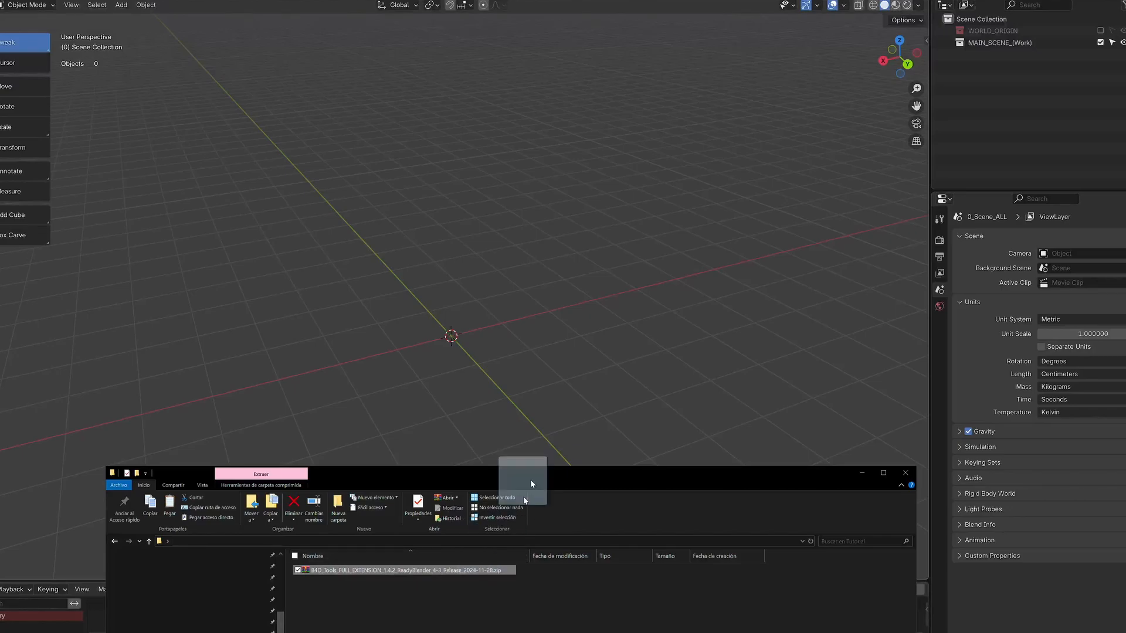
{"action": "left_click_drag", "start_coordinate": [552, 364], "coordinate": [453, 212]}
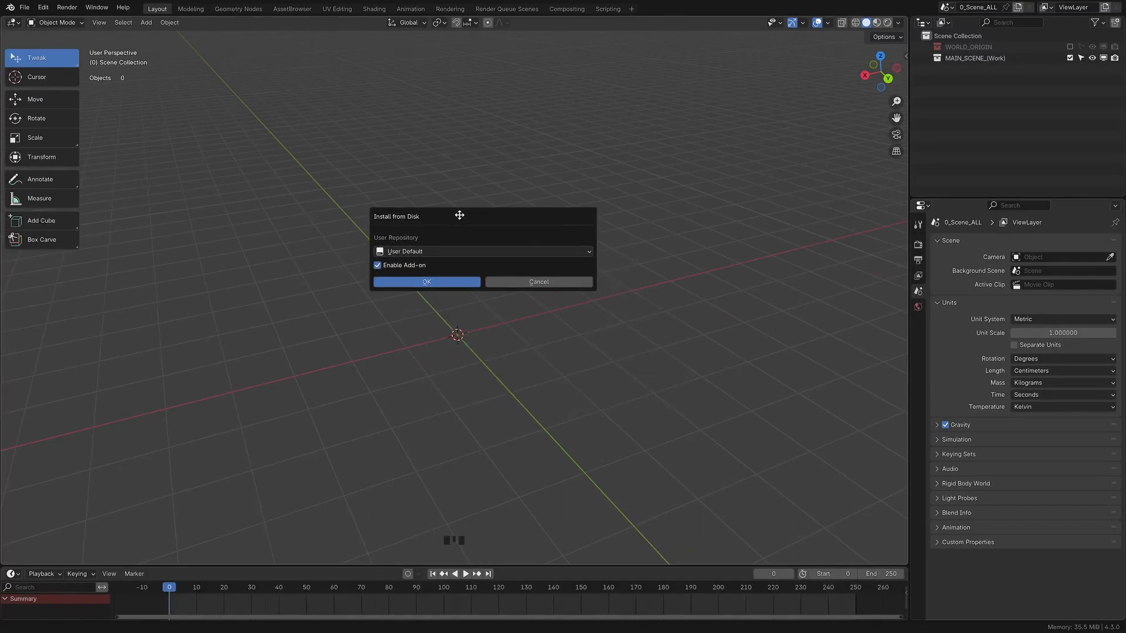
{"action": "left_click", "coordinate": [414, 282]}
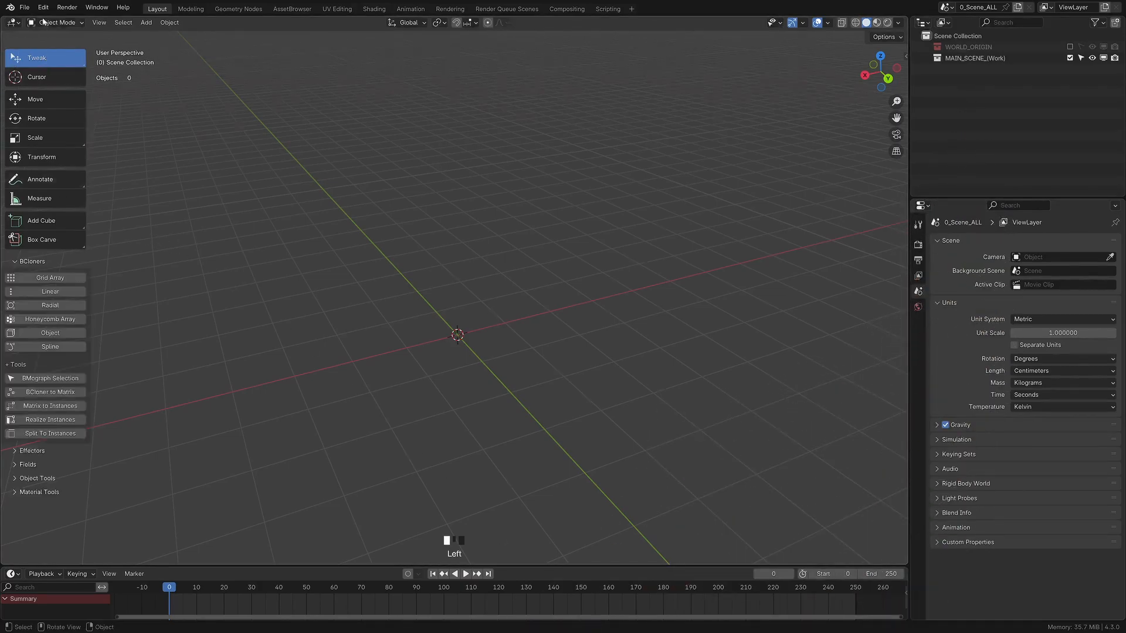
Open the details and preferences of the installed B4D Tools add-on
{"action": "left_click", "coordinate": [44, 8]}
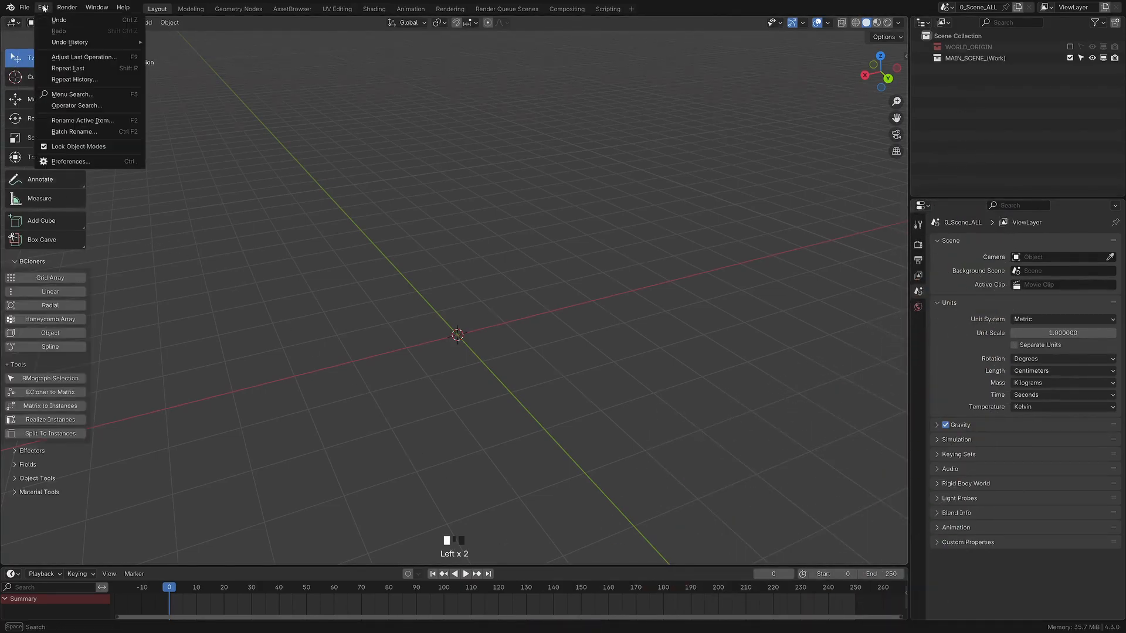
{"action": "left_click", "coordinate": [70, 164]}
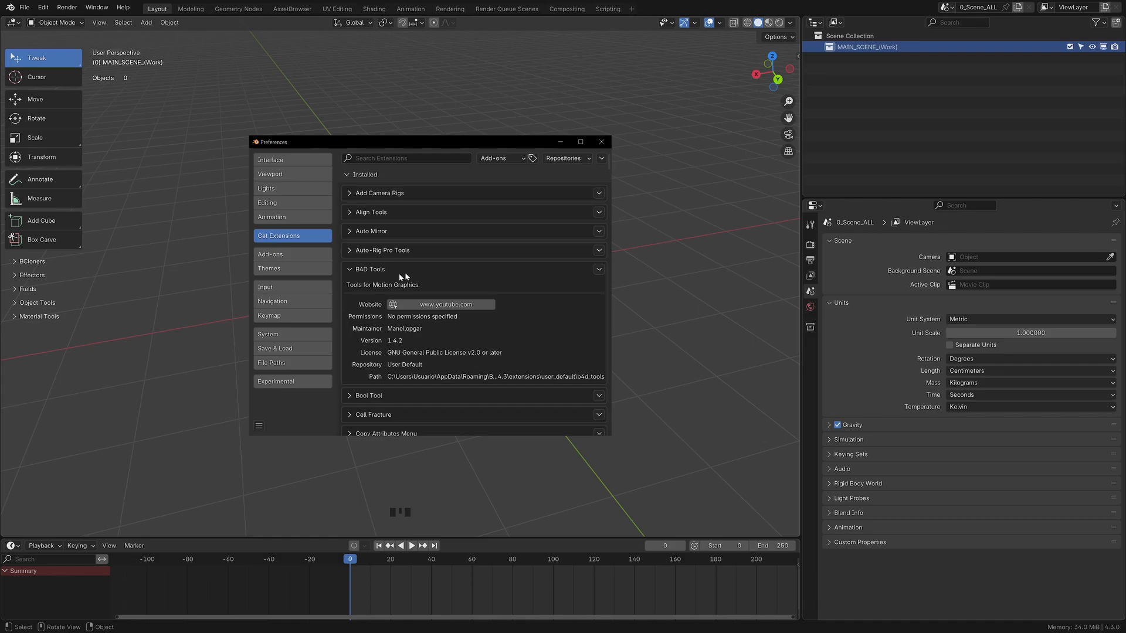
{"action": "left_click", "coordinate": [600, 270]}
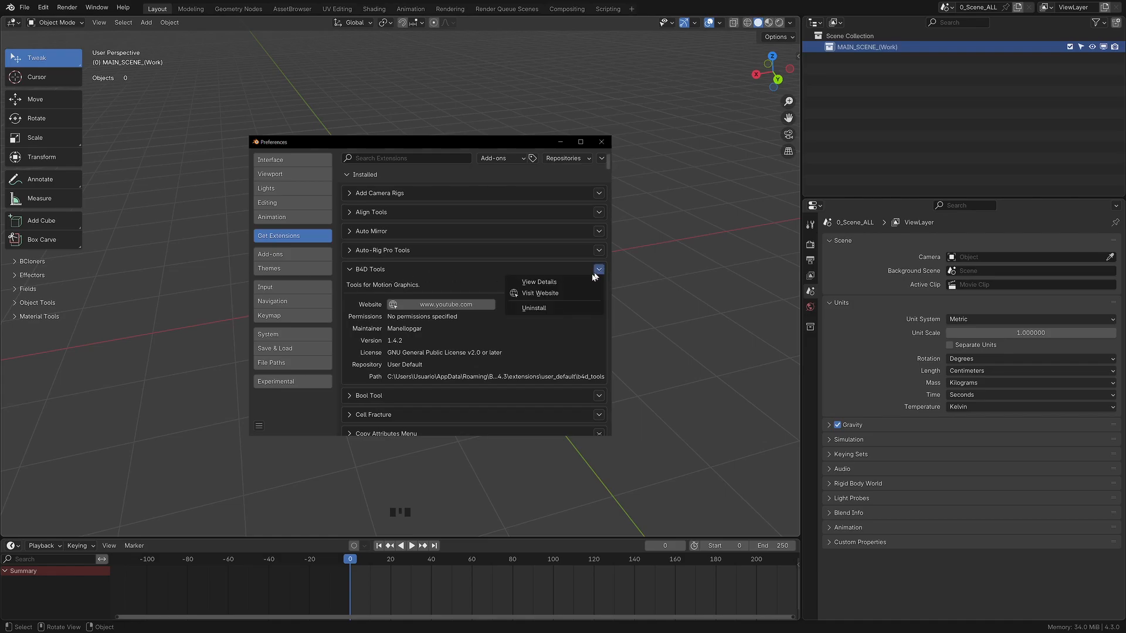
{"action": "left_click", "coordinate": [539, 282]}
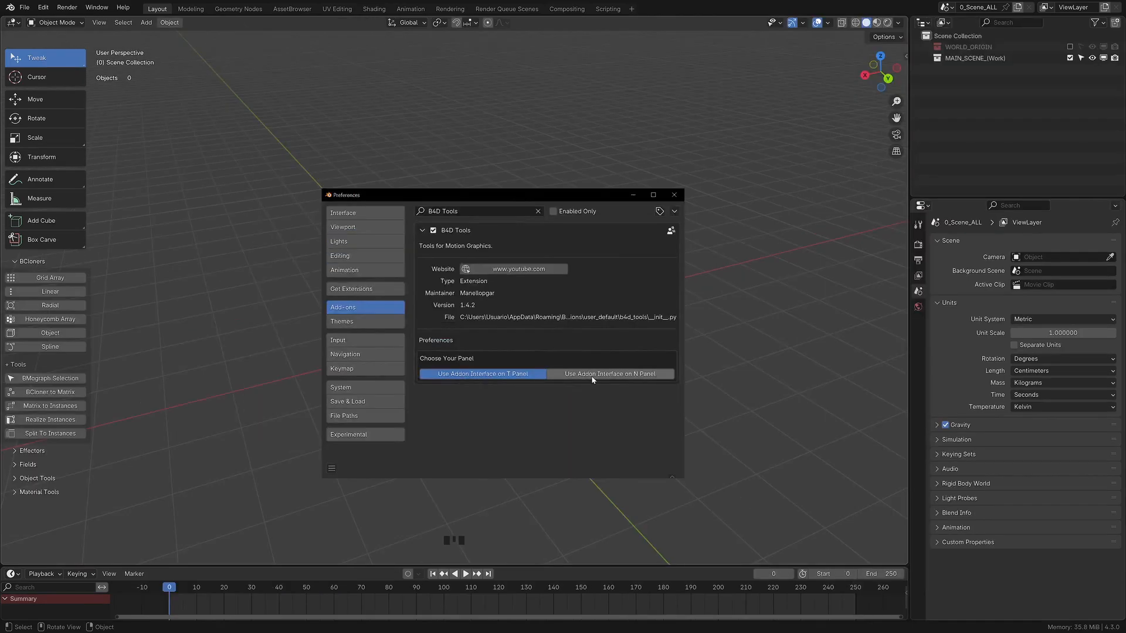
Set B4D Tools to use the add-on interface on the N Panel and bring up its tools there
{"action": "left_click", "coordinate": [591, 378]}
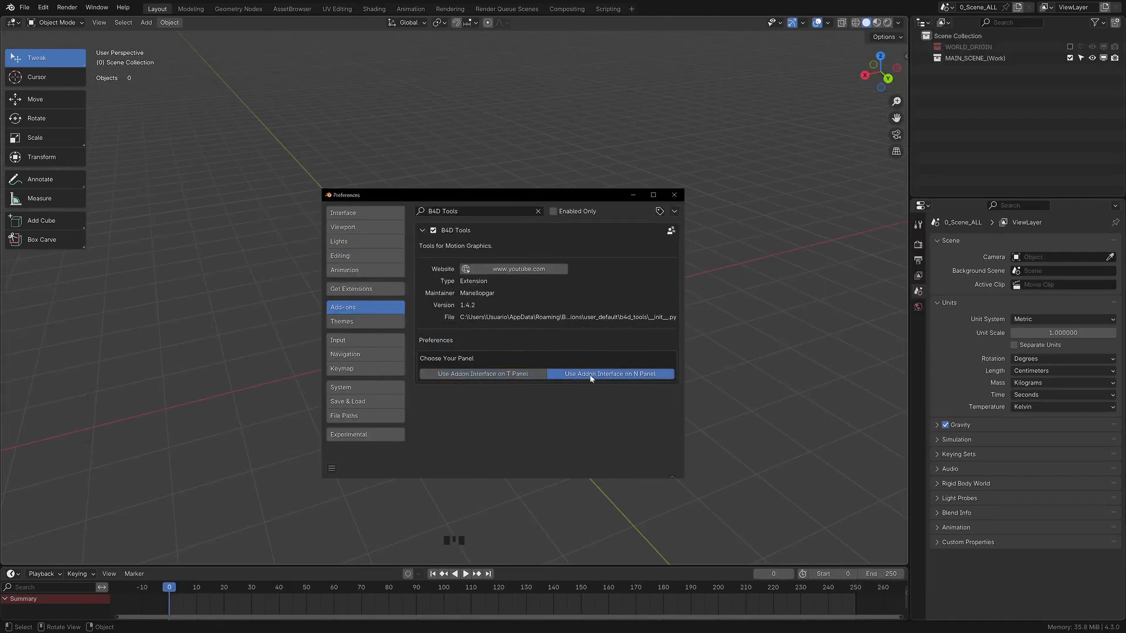
{"action": "left_click", "coordinate": [906, 56]}
{"action": "left_click", "coordinate": [903, 372]}
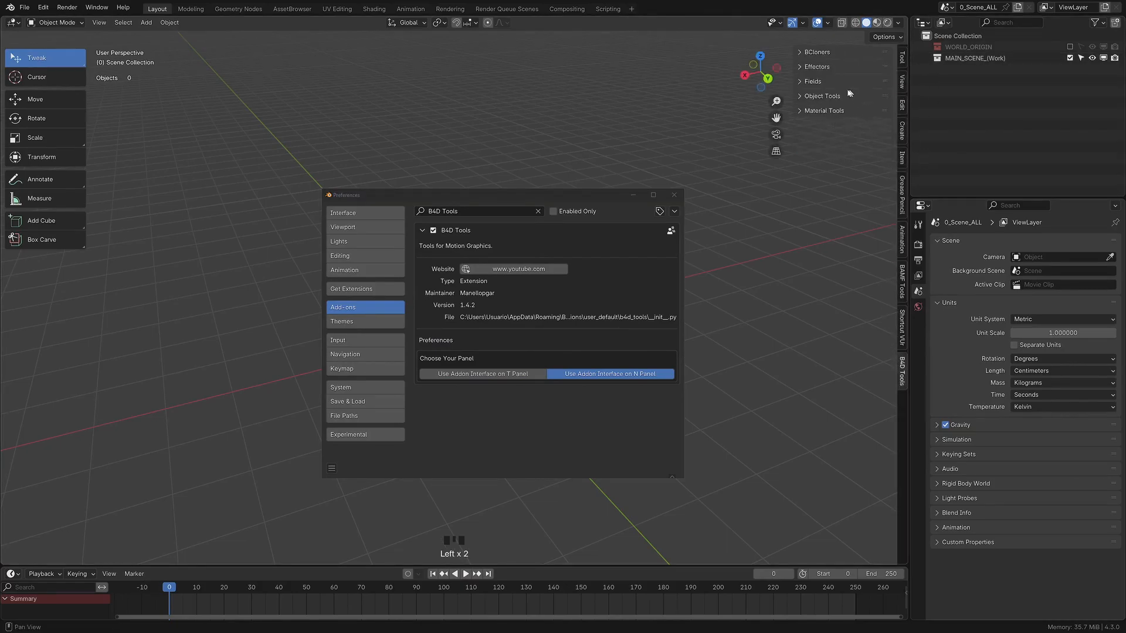
Examine the BCloners, Effectors, Fields, Object Tools and Material Tools sections of B4D Tools in the N Panel
{"action": "left_click", "coordinate": [820, 53]}
{"action": "left_click", "coordinate": [820, 53]}
{"action": "left_click", "coordinate": [821, 68]}
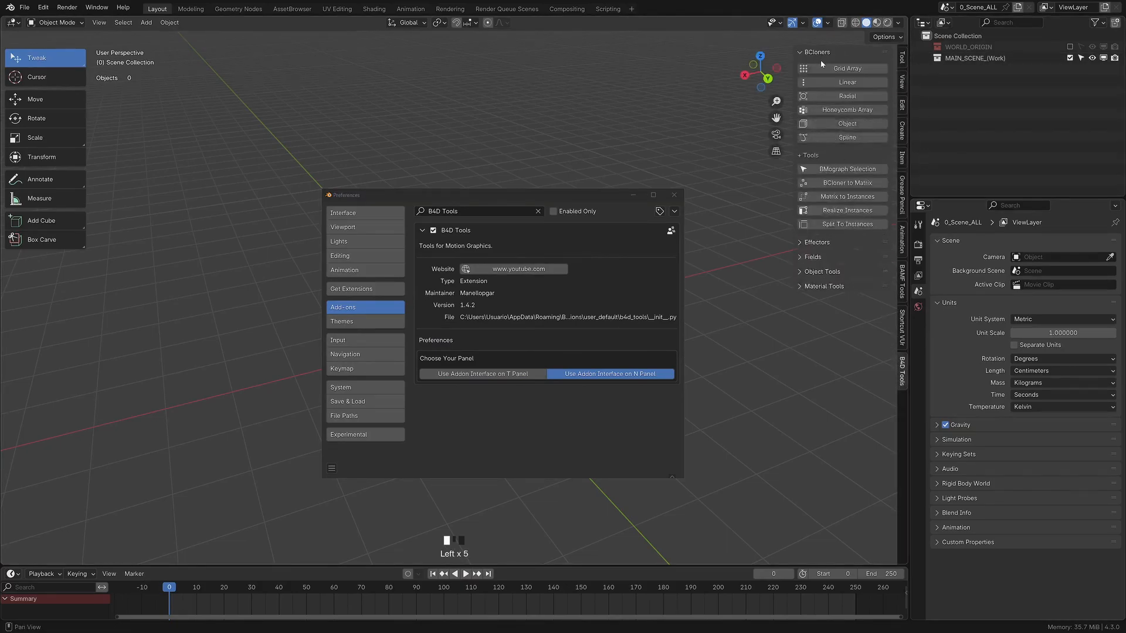
{"action": "left_click", "coordinate": [821, 68]}
{"action": "left_click", "coordinate": [822, 69]}
{"action": "left_click", "coordinate": [821, 68]}
{"action": "left_click", "coordinate": [821, 68]}
{"action": "left_click", "coordinate": [821, 68]}
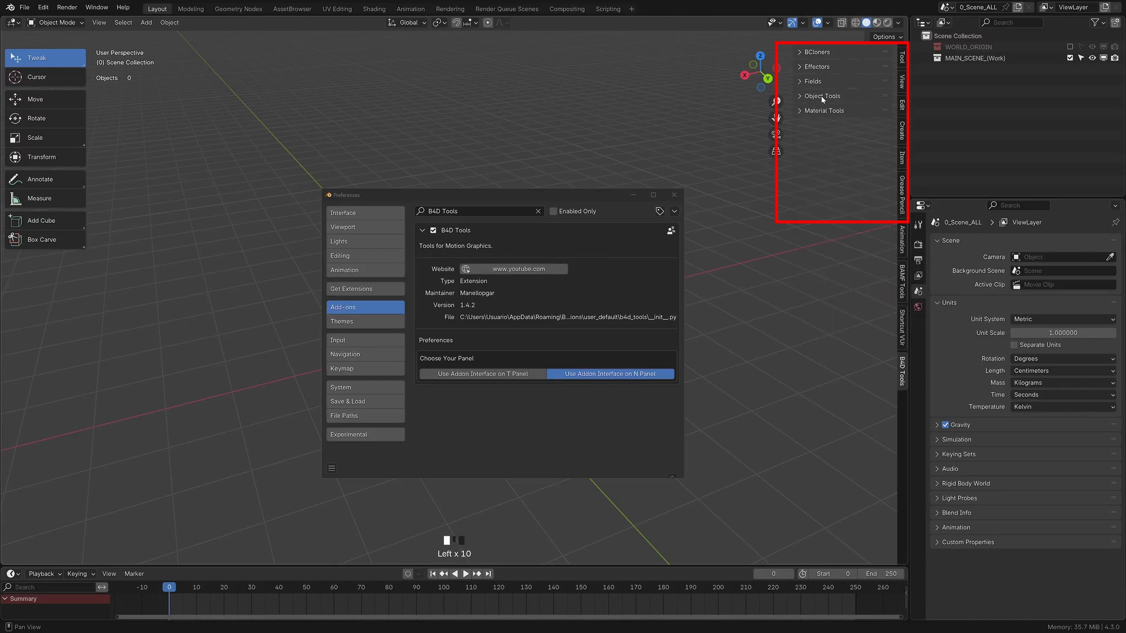
{"action": "left_click", "coordinate": [820, 110]}
{"action": "left_click", "coordinate": [820, 111]}
{"action": "left_click", "coordinate": [819, 113]}
Set B4D Tools to use the add-on interface on the T Panel
{"action": "left_click", "coordinate": [531, 374]}
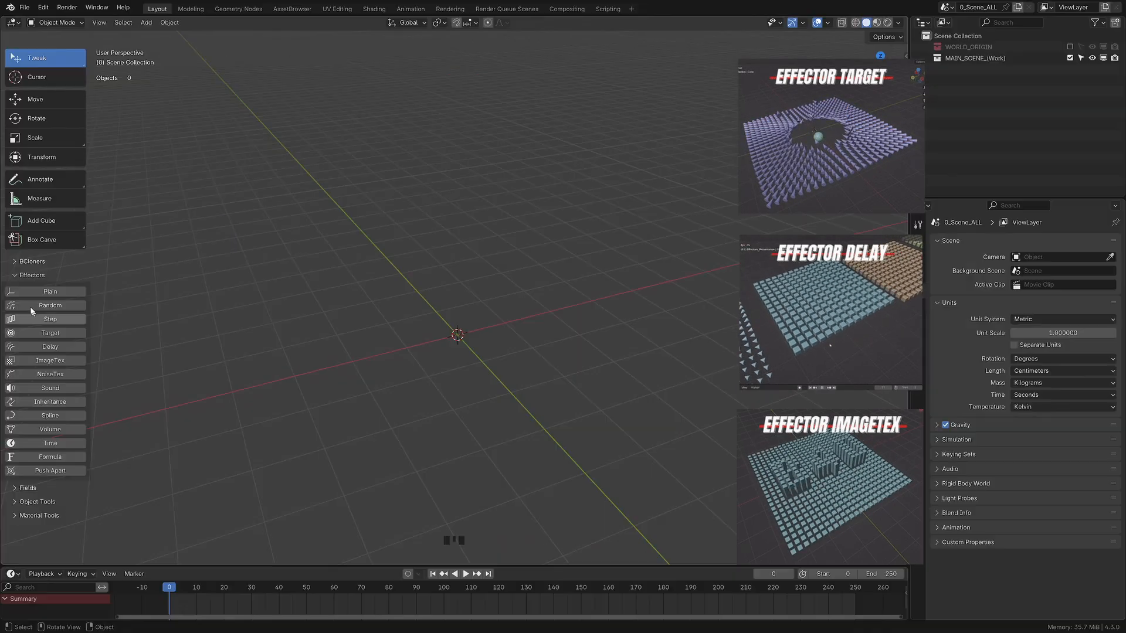
Review the Effectors, Fields, Object Tools and Material Tools sections of B4D Tools in the T Panel
{"action": "left_click", "coordinate": [16, 275]}
{"action": "left_click", "coordinate": [17, 290]}
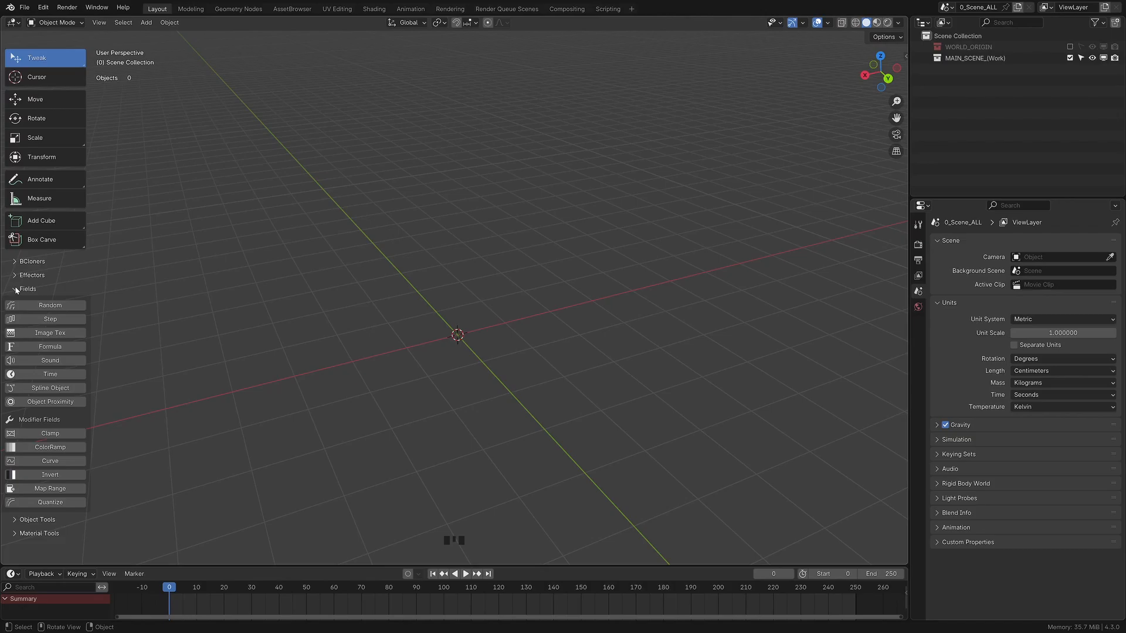
{"action": "left_click", "coordinate": [17, 289]}
{"action": "left_click", "coordinate": [26, 303]}
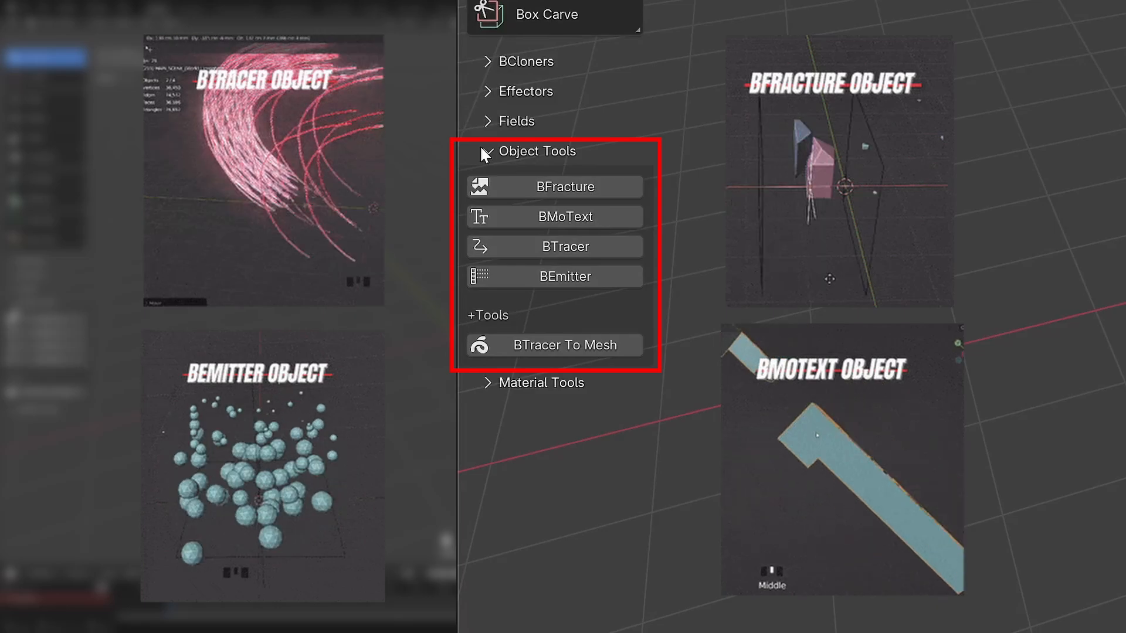
{"action": "left_click", "coordinate": [481, 148]}
{"action": "left_click", "coordinate": [13, 303]}
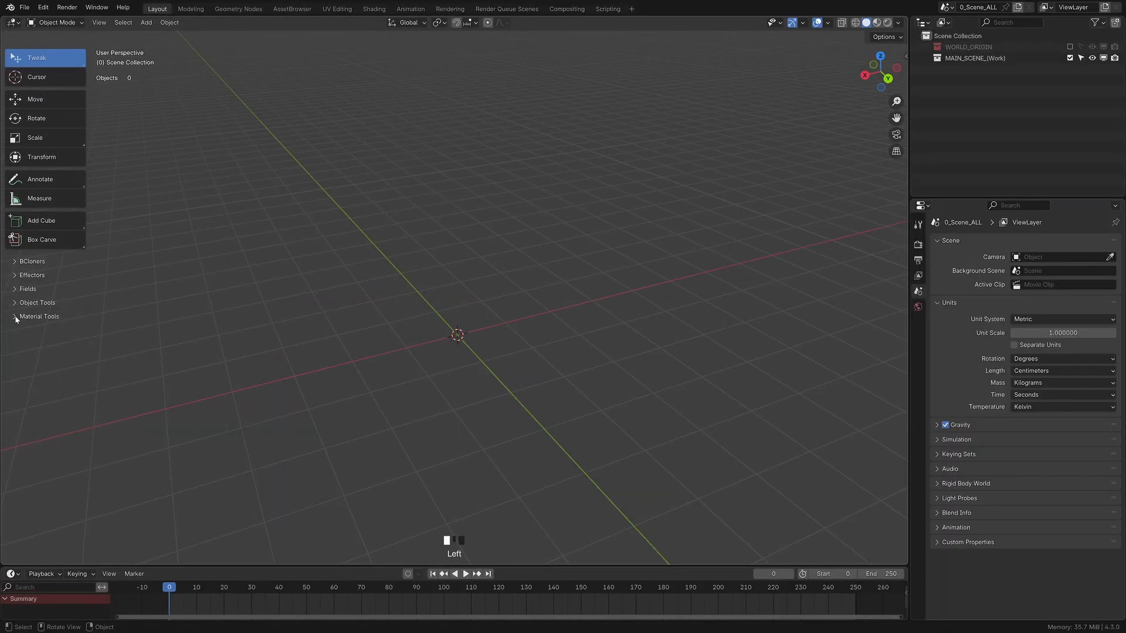
{"action": "left_click", "coordinate": [15, 317]}
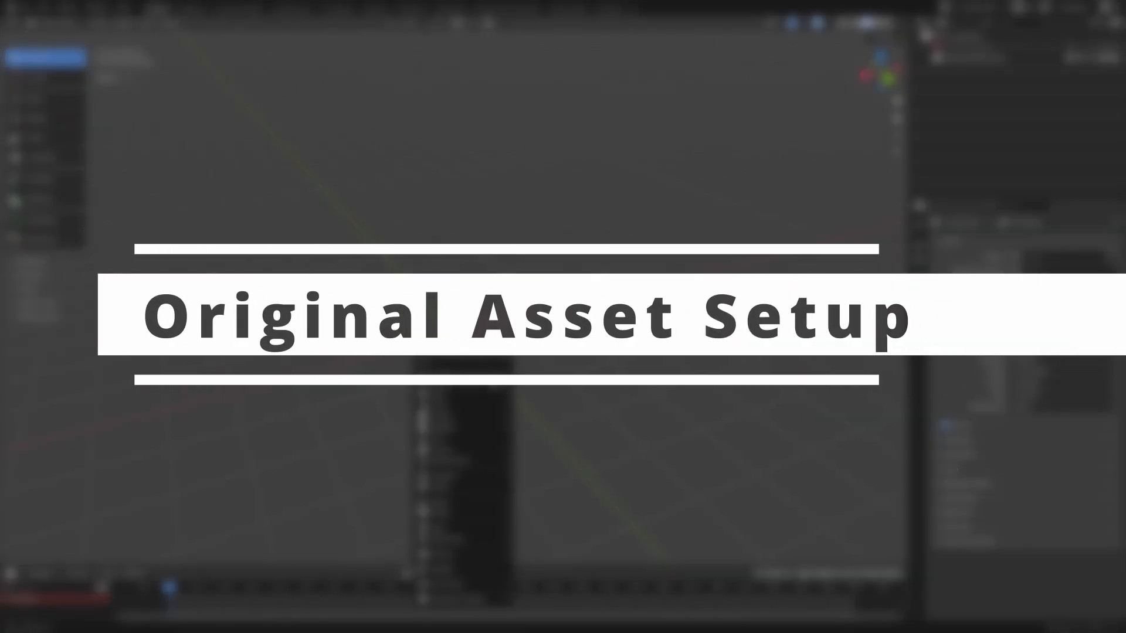
Add a mesh cube and give it a Bevel modifier with 3 segments
{"action": "mouse_move", "coordinate": [470, 394]}
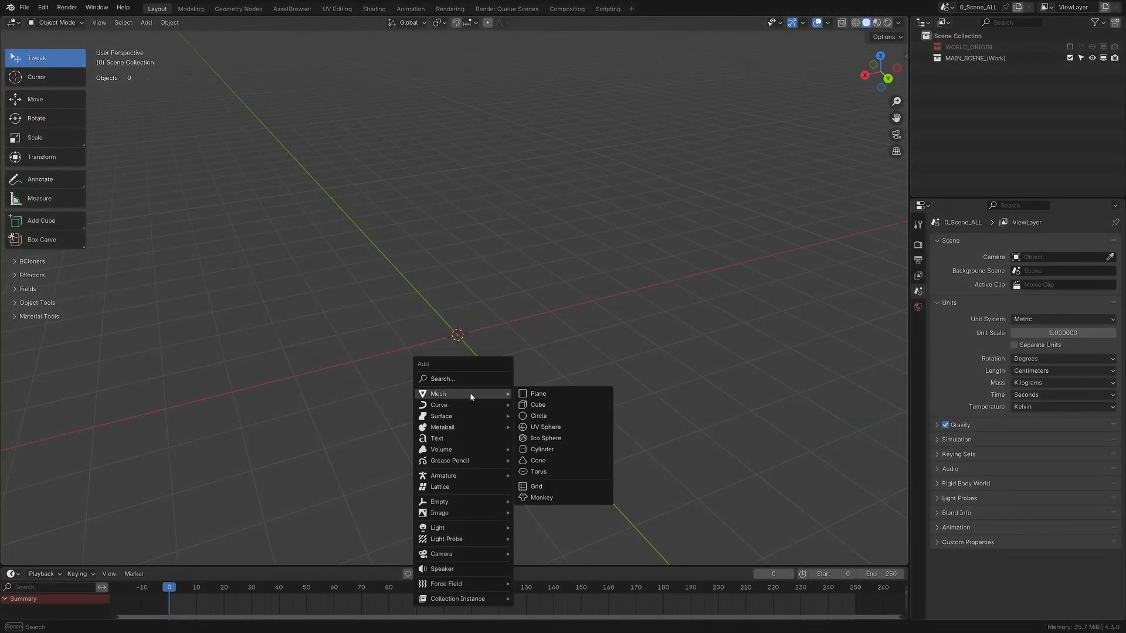
{"action": "left_click", "coordinate": [534, 405]}
{"action": "left_click", "coordinate": [919, 343]}
{"action": "left_click", "coordinate": [950, 242]}
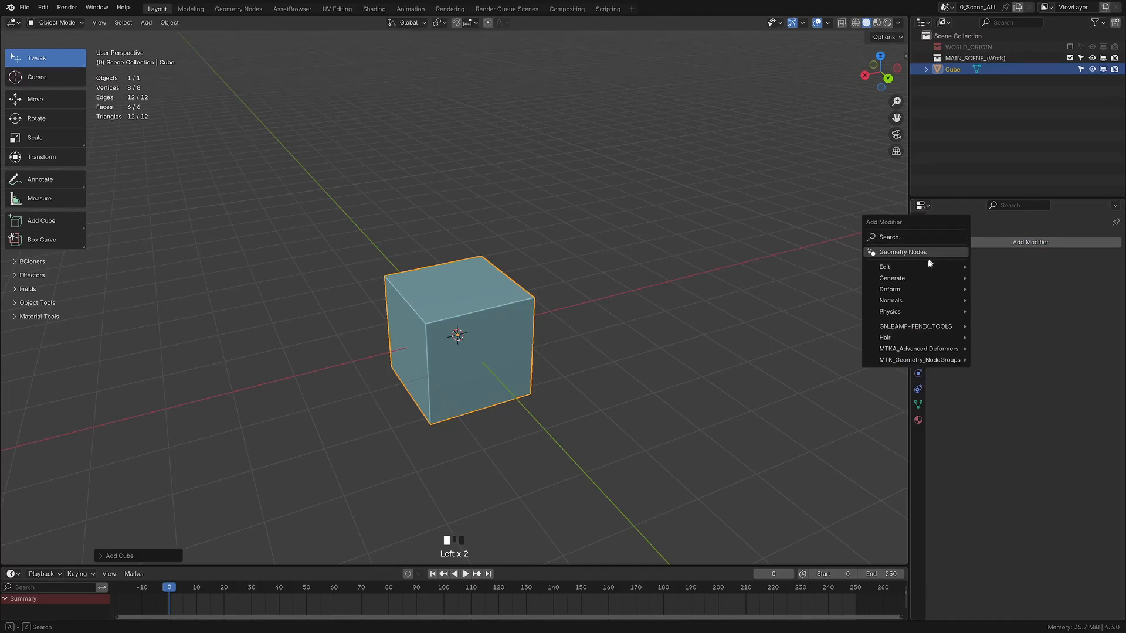
{"action": "mouse_move", "coordinate": [897, 278]}
{"action": "left_click", "coordinate": [997, 289]}
{"action": "left_click", "coordinate": [1096, 341]}
{"action": "left_click", "coordinate": [1096, 341]}
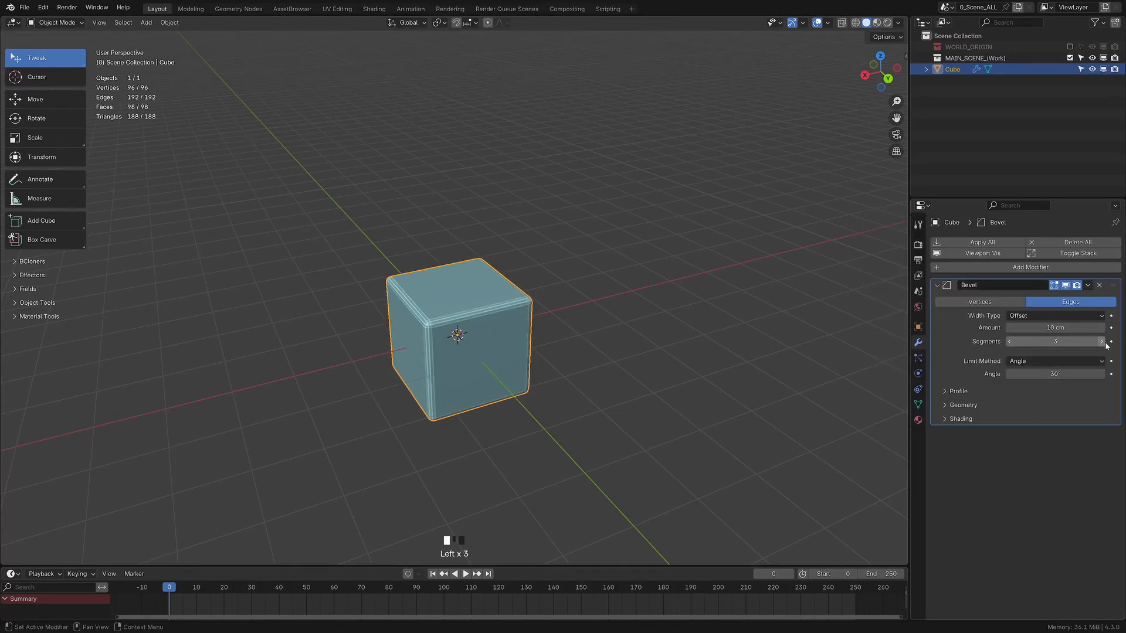
Shade the cube smooth and set its bevel amount to 5 cm
{"action": "right_click", "coordinate": [469, 310]}
{"action": "left_click", "coordinate": [462, 311]}
{"action": "left_click", "coordinate": [1044, 328]}
{"action": "type", "text": "5"}
{"action": "key", "text": "Return"}
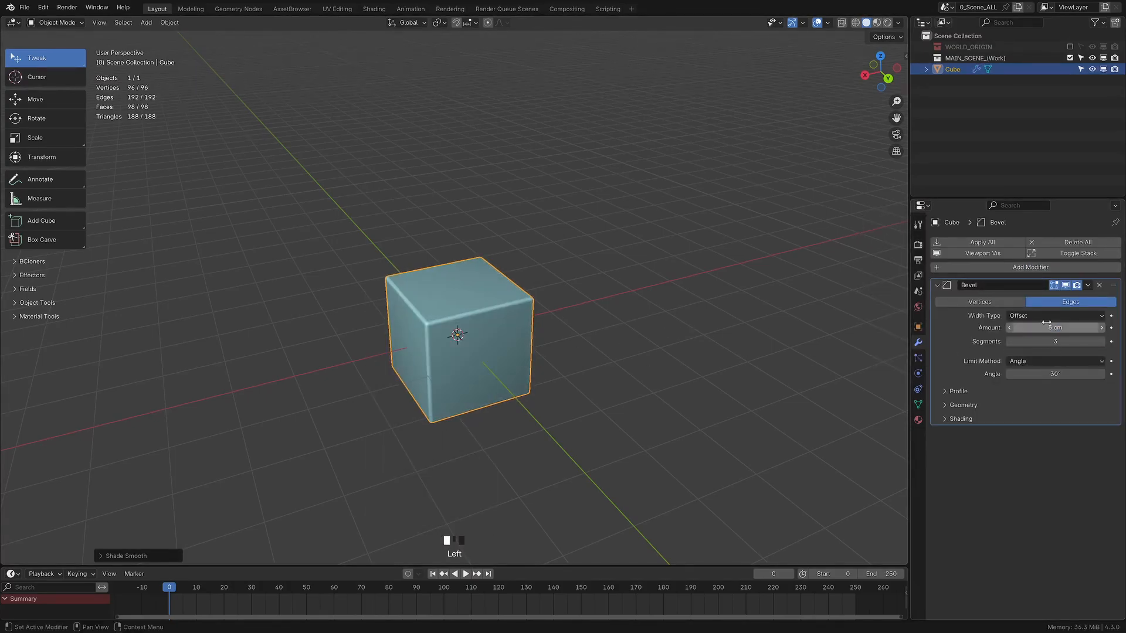
{"action": "left_click", "coordinate": [938, 285]}
{"action": "scroll", "coordinate": [455, 356], "scroll_direction": "up", "scroll_amount": 1}
{"action": "middle_click_drag", "start_coordinate": [455, 356], "coordinate": [458, 366]}
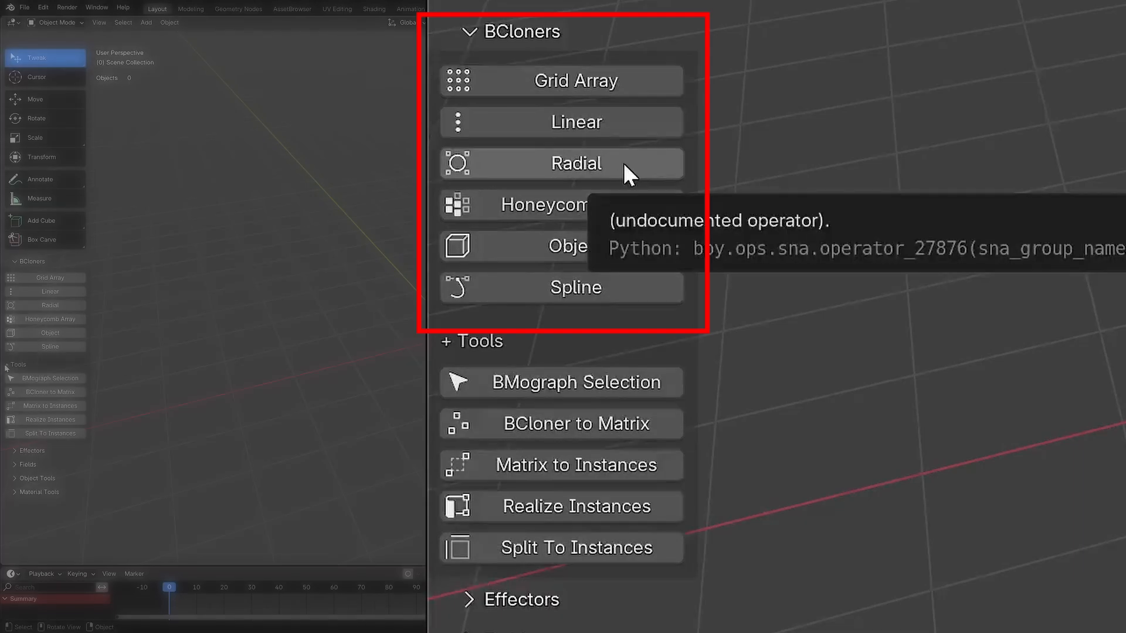
Try a Grid Array BCloner on the beveled cube and review its parameters
{"action": "left_click", "coordinate": [50, 284]}
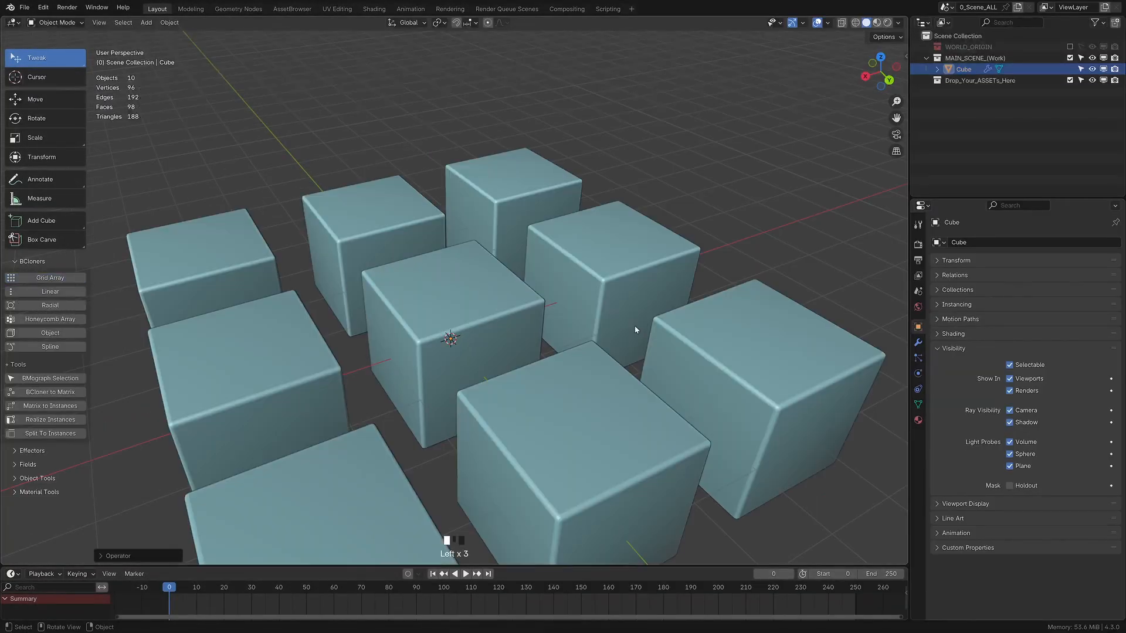
{"action": "scroll", "coordinate": [923, 368], "scroll_direction": "down", "scroll_amount": 4}
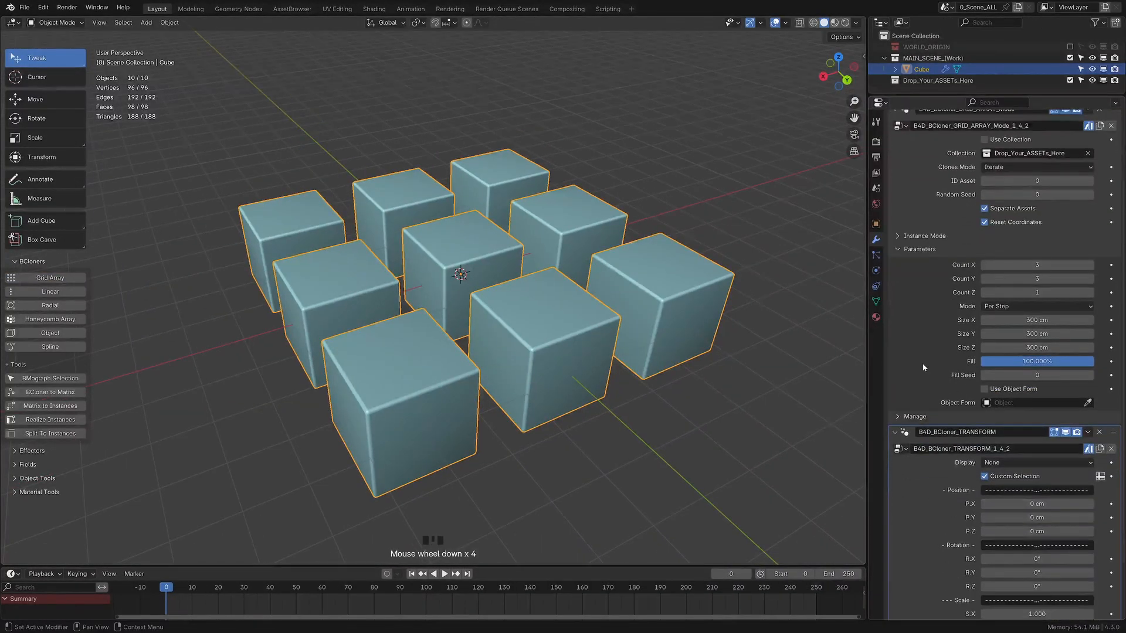
{"action": "scroll", "coordinate": [923, 367], "scroll_direction": "down", "scroll_amount": 4}
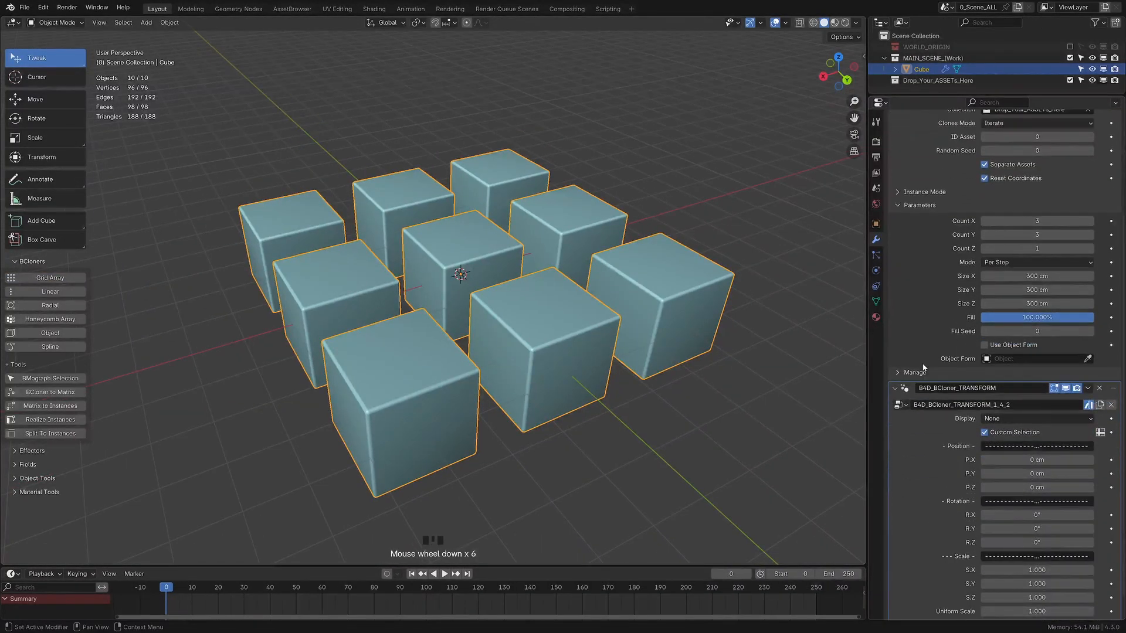
{"action": "left_click", "coordinate": [894, 362]}
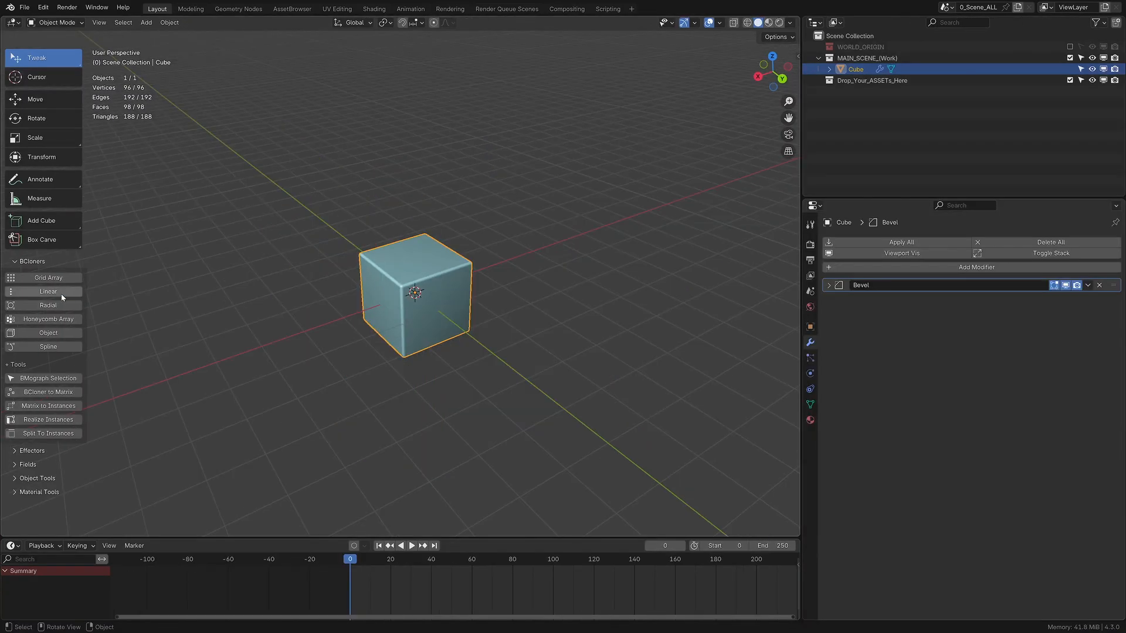
Try a Linear BCloner on the cube and remove its modifiers
{"action": "left_click", "coordinate": [50, 291]}
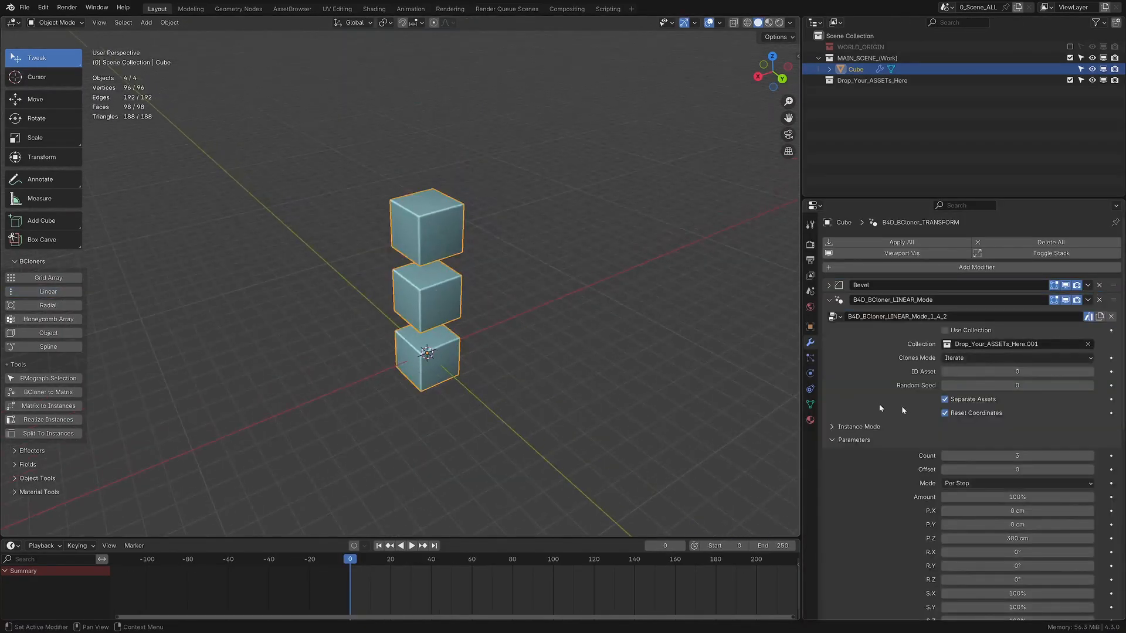
{"action": "left_click", "coordinate": [828, 300]}
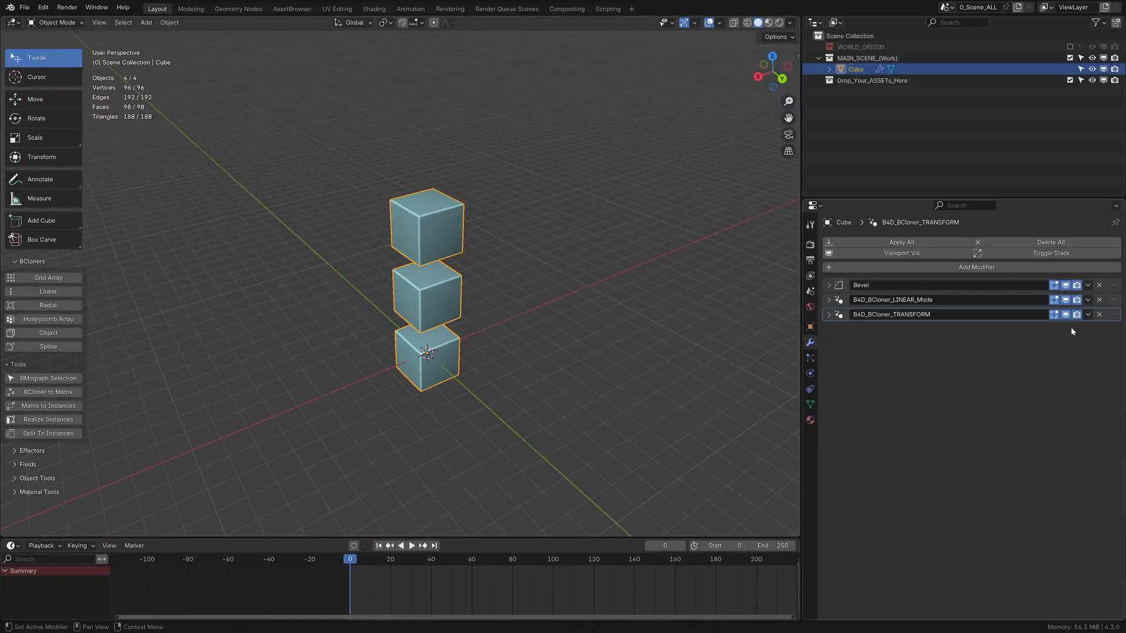
{"action": "left_click", "coordinate": [1100, 315]}
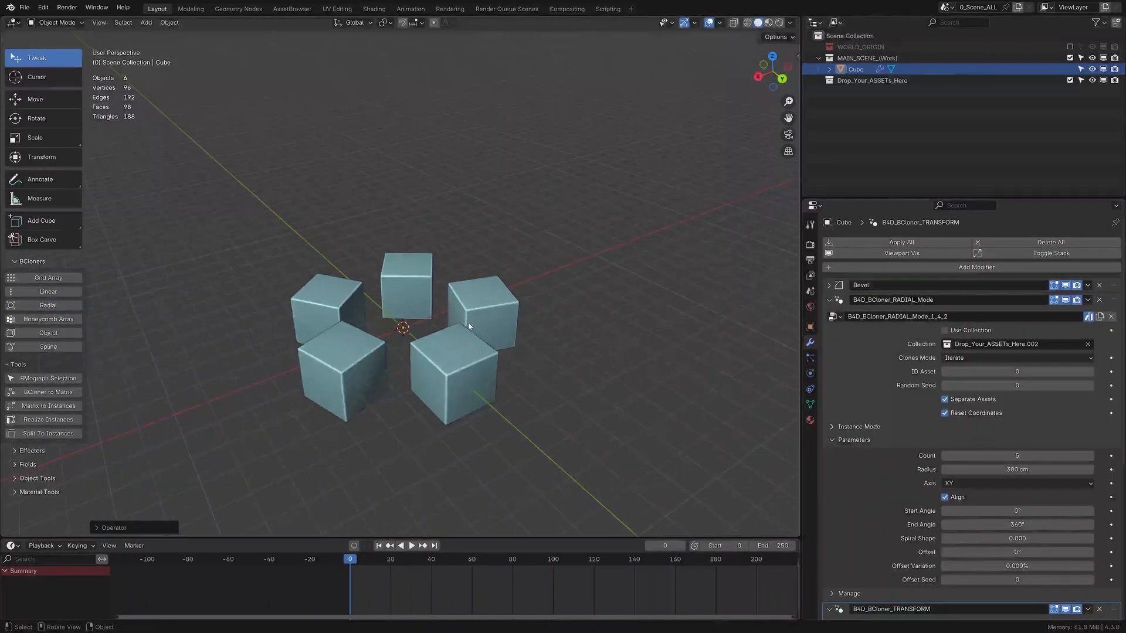
Try a Radial BCloner on the cube and remove its modifiers
{"action": "left_click", "coordinate": [481, 314]}
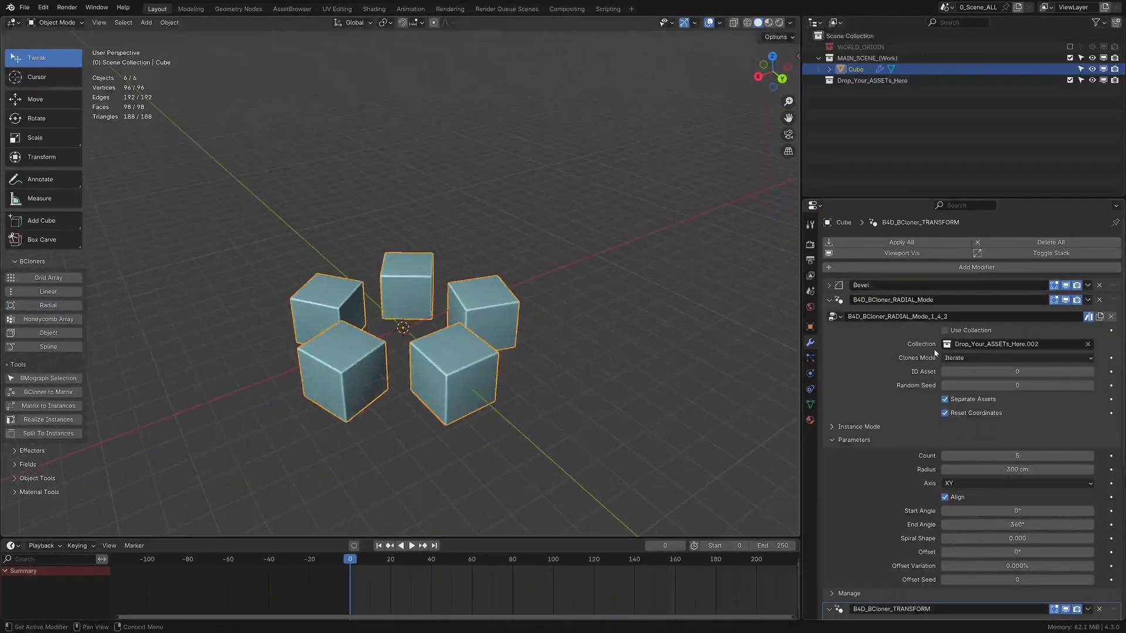
{"action": "left_click", "coordinate": [1100, 300]}
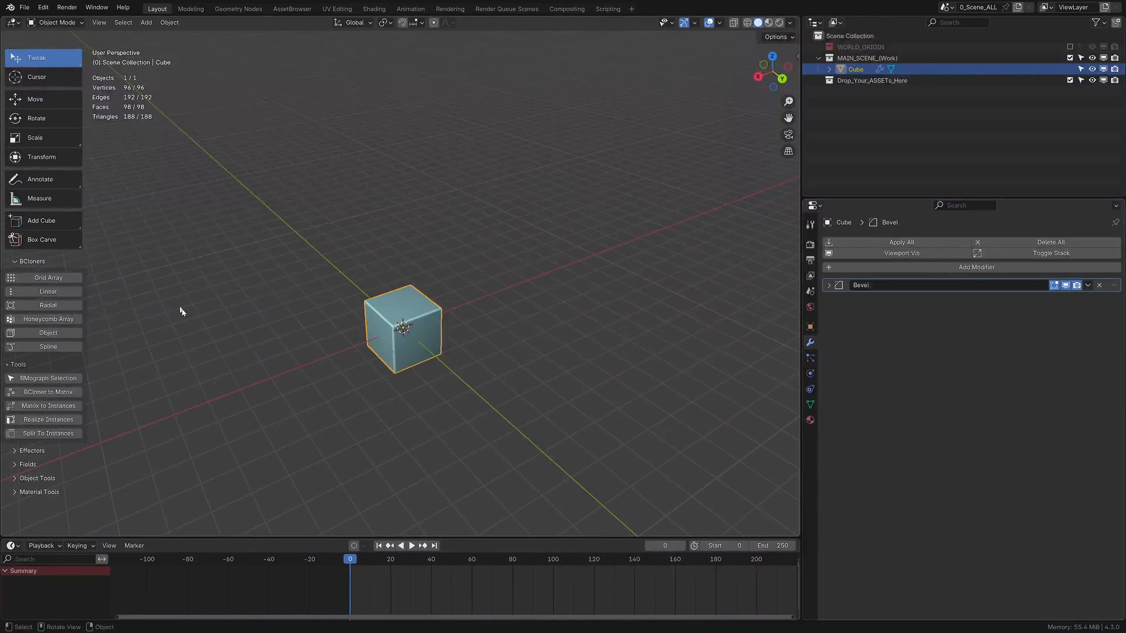
Try a Honeycomb Array BCloner on the cube, inspect the clones and remove its modifiers
{"action": "scroll", "coordinate": [410, 328], "scroll_direction": "down", "scroll_amount": 2}
{"action": "middle_click_drag", "start_coordinate": [422, 328], "coordinate": [516, 318]}
{"action": "left_click", "coordinate": [460, 317]}
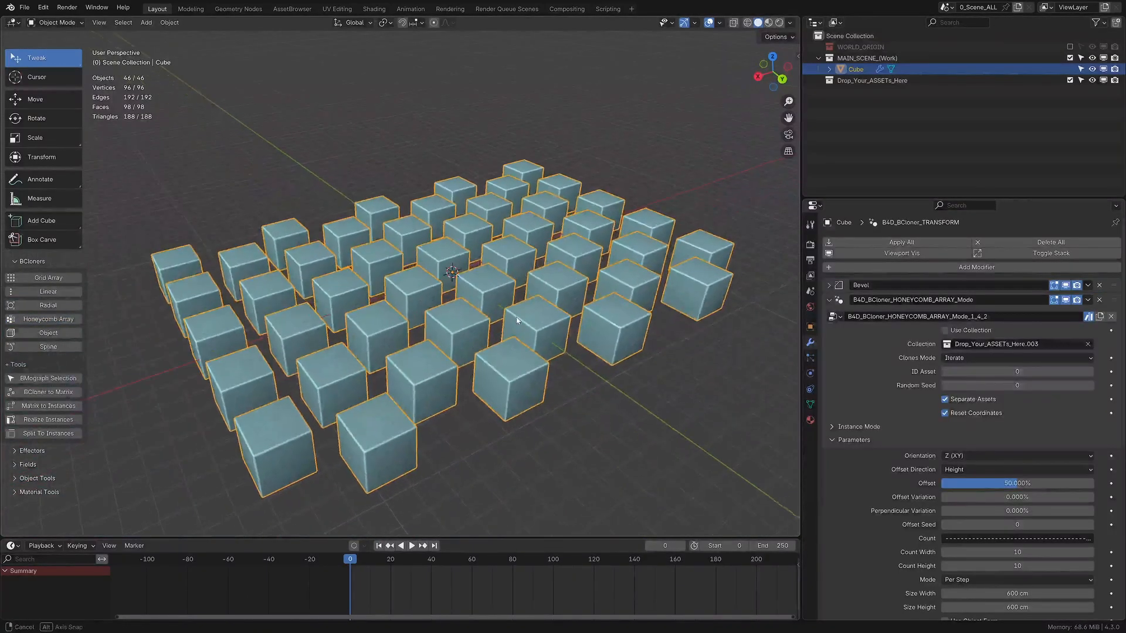
{"action": "left_click", "coordinate": [1100, 300]}
Add an Object BCloner to the cube, create an ico sphere and assign it as the cloner's Object Instance
{"action": "left_click", "coordinate": [27, 338]}
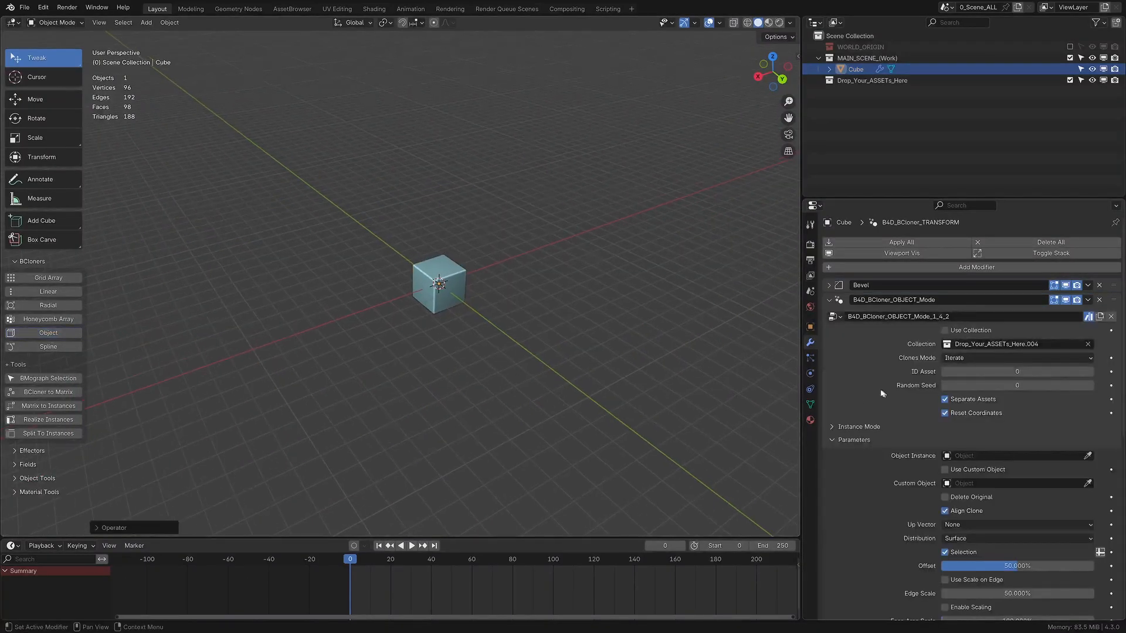
{"action": "key", "text": "shift+a"}
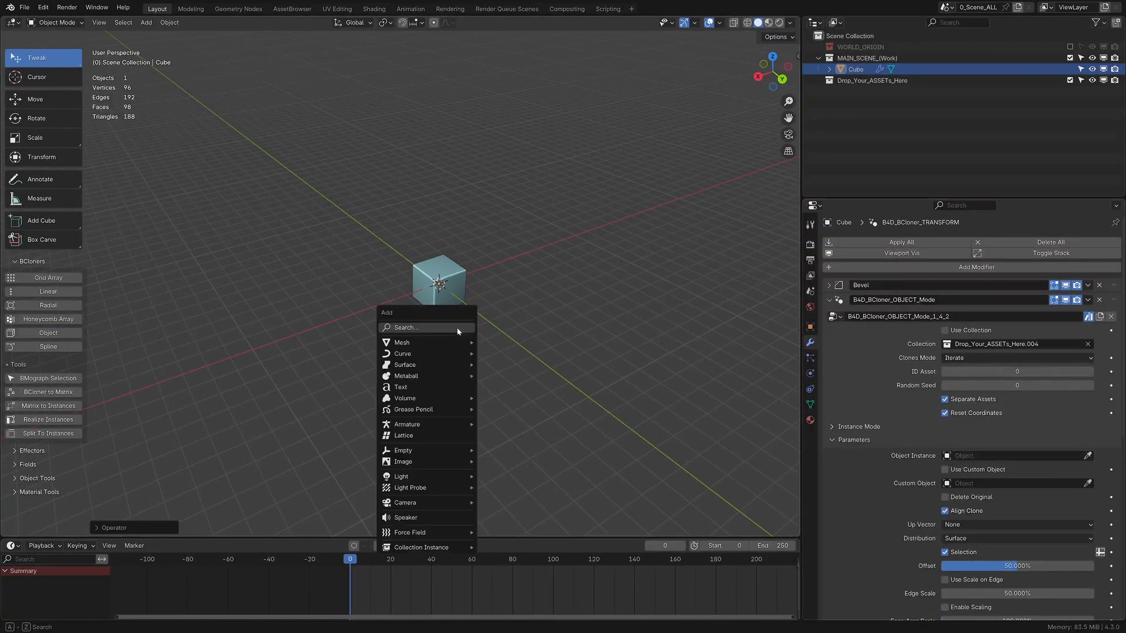
{"action": "mouse_move", "coordinate": [410, 327]}
{"action": "left_click", "coordinate": [516, 393]}
{"action": "left_click", "coordinate": [855, 70]}
{"action": "left_click_drag", "start_coordinate": [846, 103], "coordinate": [1000, 457]}
{"action": "scroll", "coordinate": [441, 327], "scroll_direction": "up", "scroll_amount": 3}
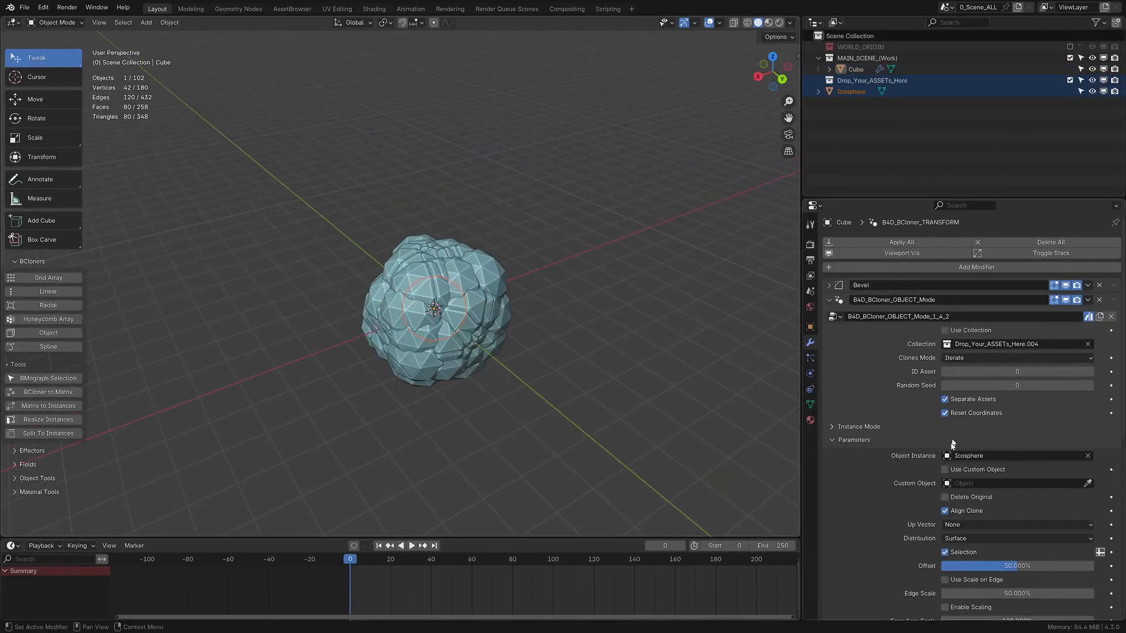
Clear the Object Instance and delete the Object BCloner's two modifiers from the cube, leaving only the Bevel
{"action": "left_click", "coordinate": [1088, 456]}
{"action": "left_click", "coordinate": [829, 301]}
{"action": "left_click", "coordinate": [1099, 315]}
{"action": "left_click", "coordinate": [1099, 300]}
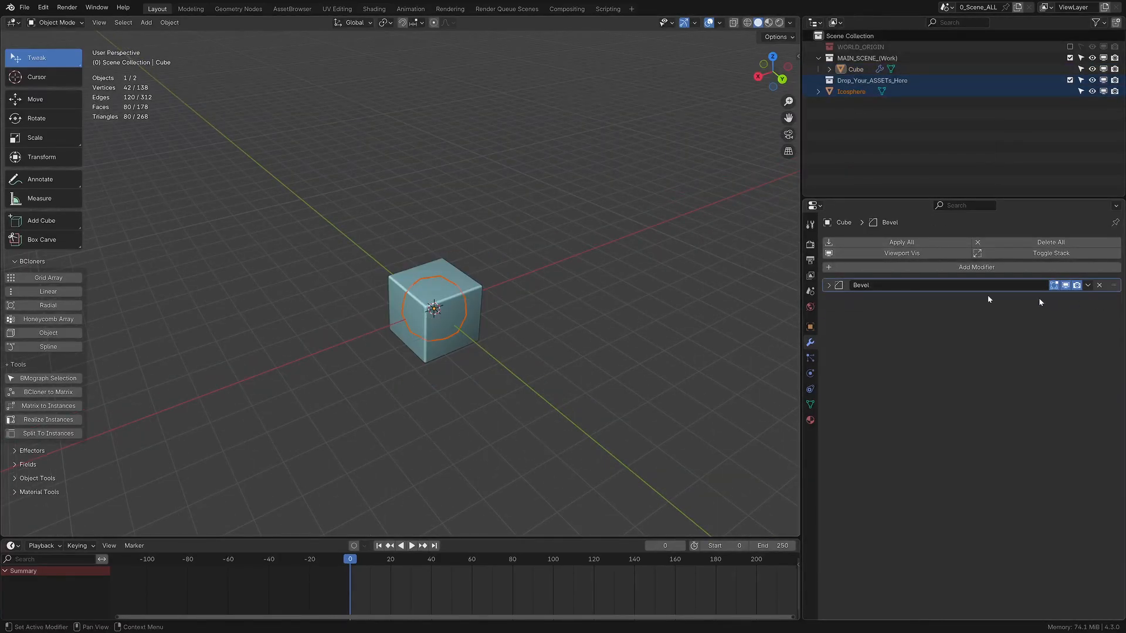
Add a Spline BCloner to the cube, create a Bezier curve at the origin and scale its points up about 5.7 times
{"action": "left_click", "coordinate": [48, 346]}
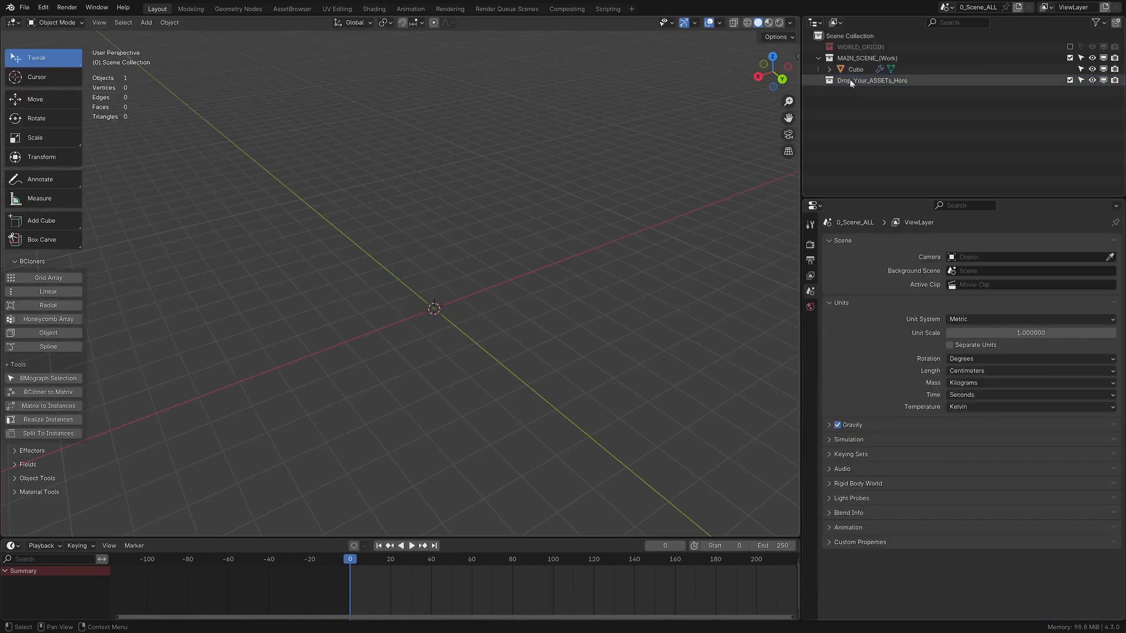
{"action": "left_click", "coordinate": [437, 317]}
{"action": "key", "text": "shift+a"}
{"action": "mouse_move", "coordinate": [469, 338]}
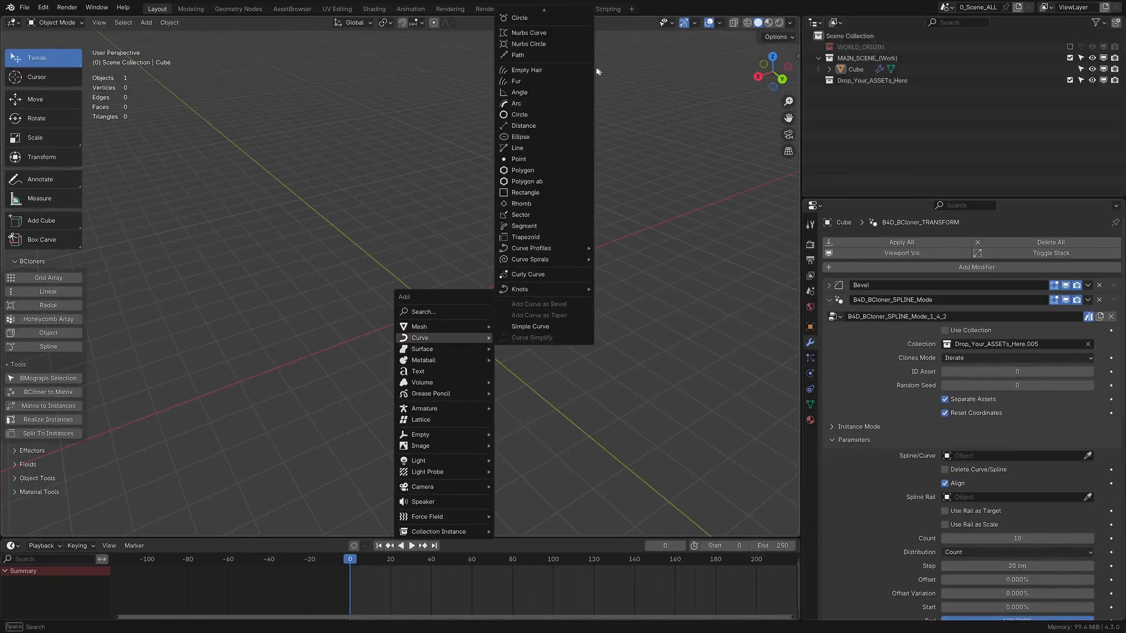
{"action": "left_click", "coordinate": [558, 13]}
{"action": "key", "text": "Tab"}
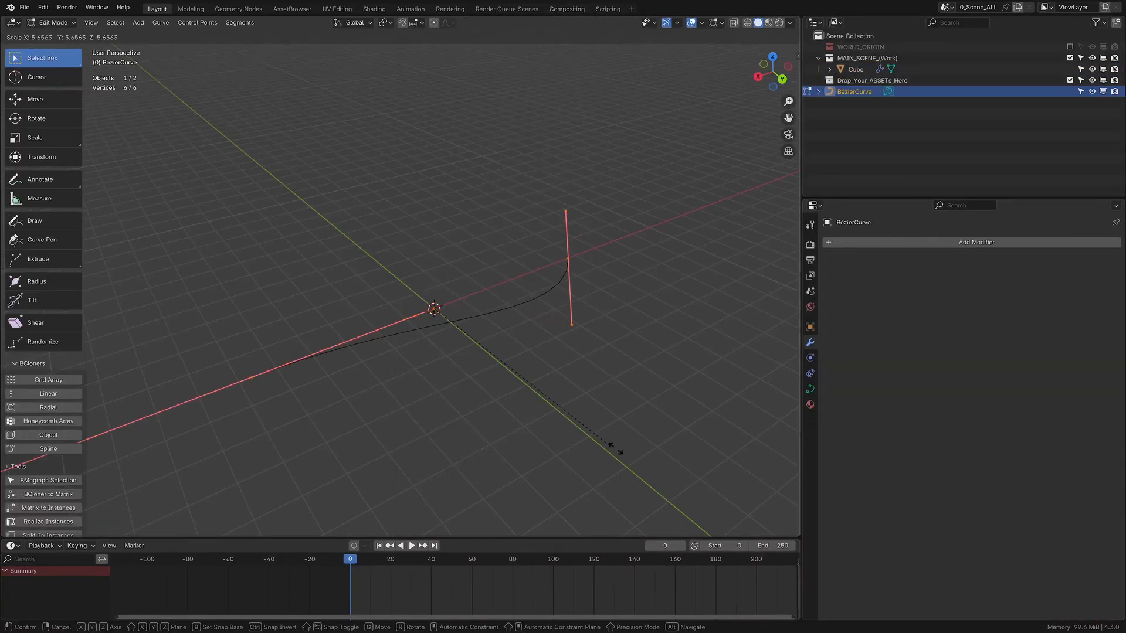
{"action": "key", "text": "Tab"}
Assign the Bezier curve as the Spline/Curve object of the cube's Spline BCloner
{"action": "left_click", "coordinate": [857, 71]}
{"action": "left_click_drag", "start_coordinate": [854, 92], "coordinate": [914, 295]}
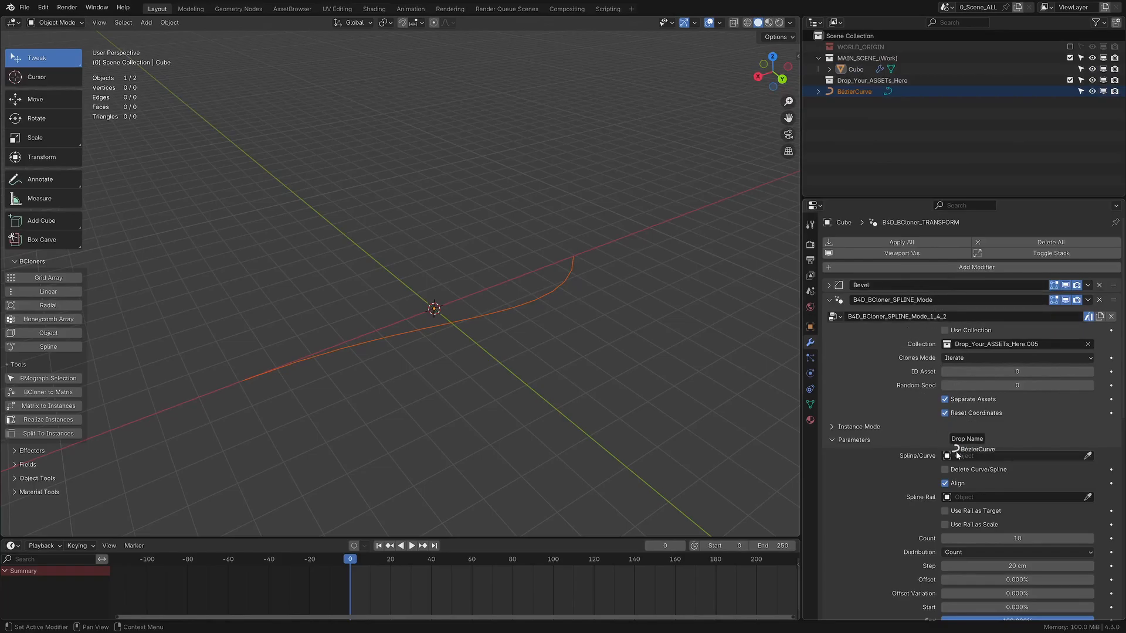
{"action": "left_click_drag", "start_coordinate": [957, 454], "coordinate": [959, 455]}
{"action": "middle_click_drag", "start_coordinate": [637, 328], "coordinate": [613, 327]}
Enlarge the Bezier curve in Edit Mode until the cloned cubes are spaced apart along it
{"action": "left_click", "coordinate": [855, 92]}
{"action": "key", "text": "Tab"}
{"action": "key", "text": "s"}
{"action": "left_click", "coordinate": [541, 378]}
{"action": "scroll", "coordinate": [541, 378], "scroll_direction": "down", "scroll_amount": 4}
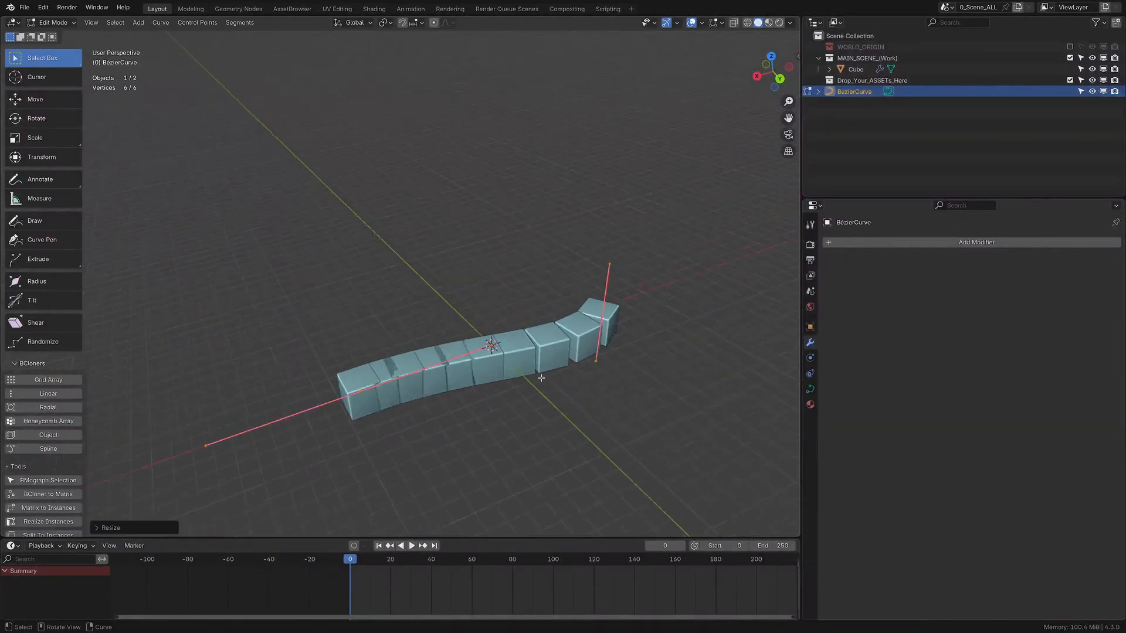
{"action": "key", "text": "s"}
{"action": "left_click", "coordinate": [589, 421]}
{"action": "scroll", "coordinate": [586, 417], "scroll_direction": "down", "scroll_amount": 2}
{"action": "key", "text": "Tab"}
{"action": "middle_click_drag", "start_coordinate": [586, 417], "coordinate": [532, 288], "text": "shift"}
Select the cloned cubes, delete the Spline BCloner's modifiers and collapse the BCloners section
{"action": "left_click", "coordinate": [553, 271]}
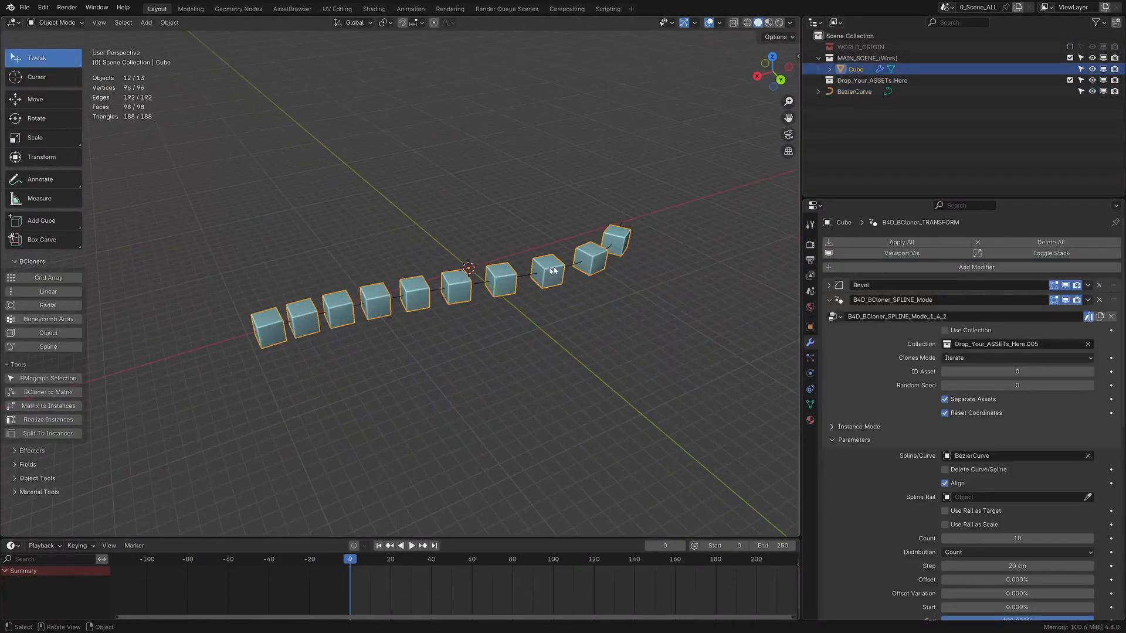
{"action": "left_click", "coordinate": [829, 300]}
{"action": "left_click", "coordinate": [830, 315]}
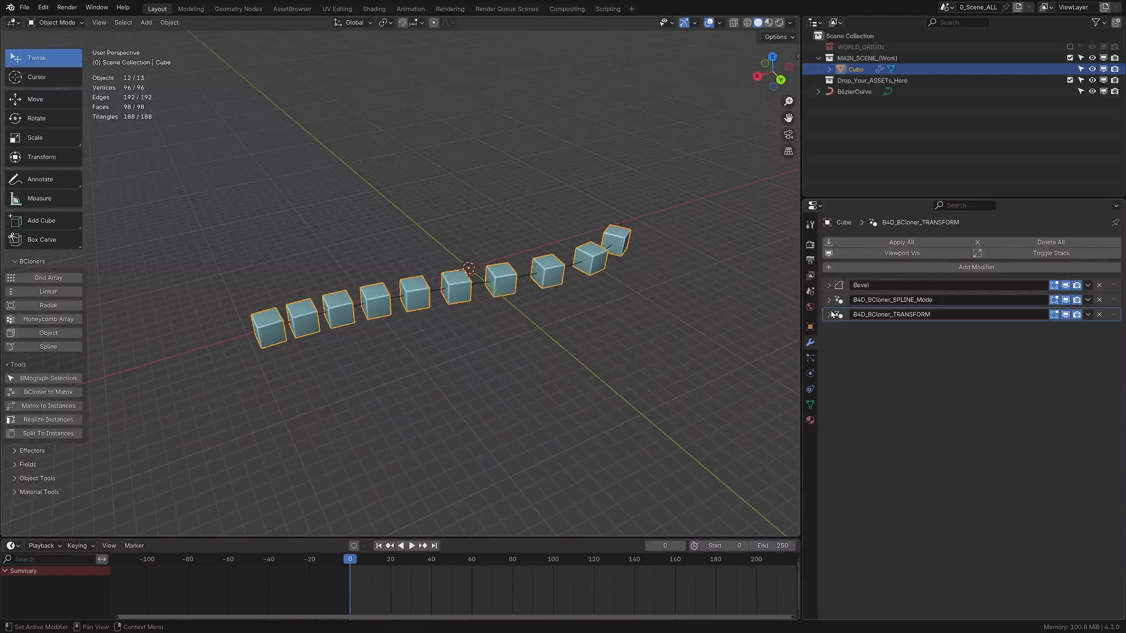
{"action": "left_click", "coordinate": [1100, 314]}
{"action": "left_click", "coordinate": [520, 281]}
{"action": "left_click", "coordinate": [21, 262]}
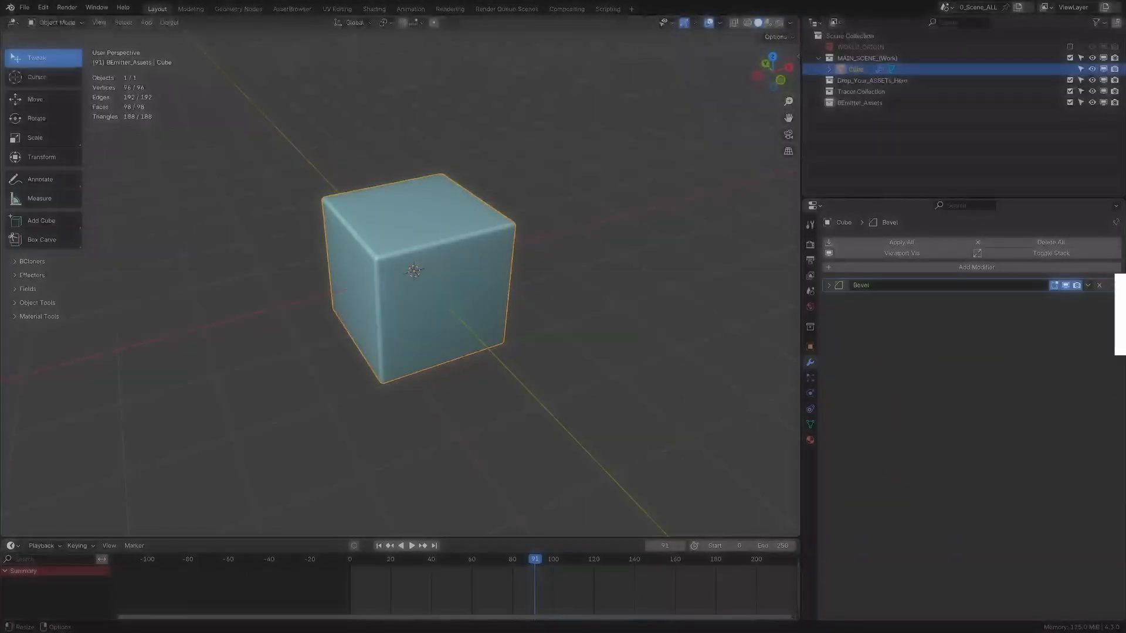
Add a Grid Array BCloner to the cube, set its X, Y and Z counts to 6, 7 and 4, and test the size values
{"action": "left_click", "coordinate": [22, 262]}
{"action": "left_click", "coordinate": [47, 278]}
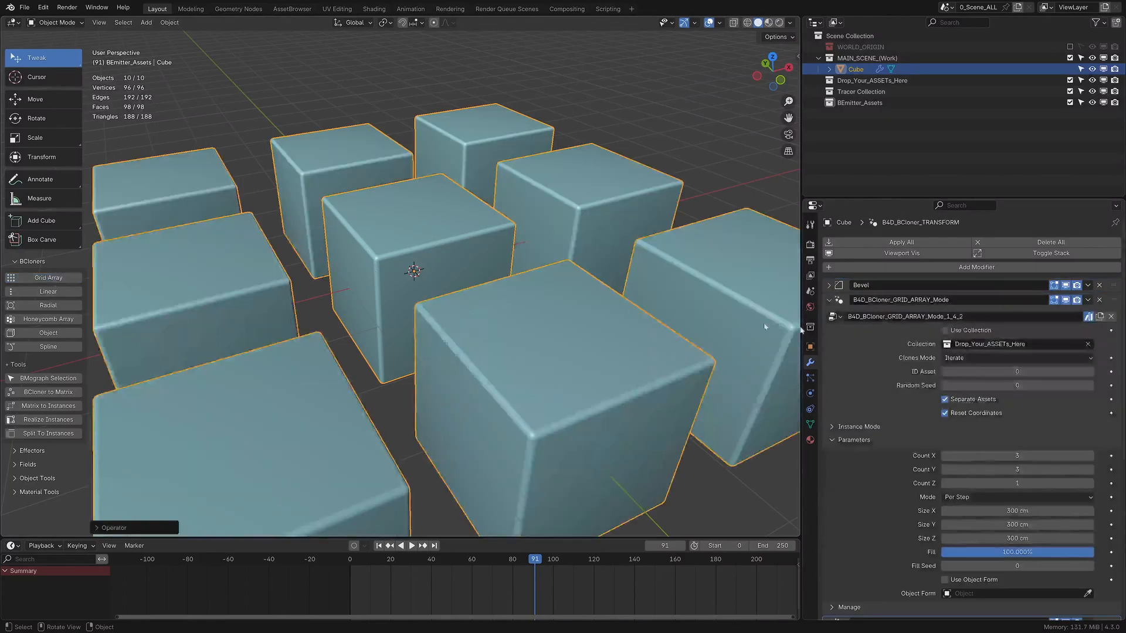
{"action": "scroll", "coordinate": [522, 282], "scroll_direction": "down", "scroll_amount": 4}
{"action": "left_click_drag", "start_coordinate": [921, 198], "coordinate": [921, 104]}
{"action": "scroll", "coordinate": [703, 364], "scroll_direction": "down", "scroll_amount": 3}
{"action": "left_click_drag", "start_coordinate": [1018, 362], "coordinate": [1050, 390]}
{"action": "middle_click_drag", "start_coordinate": [645, 375], "coordinate": [651, 328]}
{"action": "mouse_move", "coordinate": [1018, 418]}
{"action": "left_mouse_down"}
{"action": "mouse_move", "coordinate": [998, 418]}
{"action": "mouse_move", "coordinate": [1009, 417]}
{"action": "left_mouse_up"}
{"action": "mouse_move", "coordinate": [1017, 431]}
{"action": "left_mouse_down"}
{"action": "mouse_move", "coordinate": [1029, 431]}
{"action": "mouse_move", "coordinate": [1016, 431]}
{"action": "left_mouse_up"}
{"action": "mouse_move", "coordinate": [1018, 445]}
{"action": "left_mouse_down"}
{"action": "mouse_move", "coordinate": [1037, 445]}
{"action": "mouse_move", "coordinate": [1017, 445]}
{"action": "left_mouse_up"}
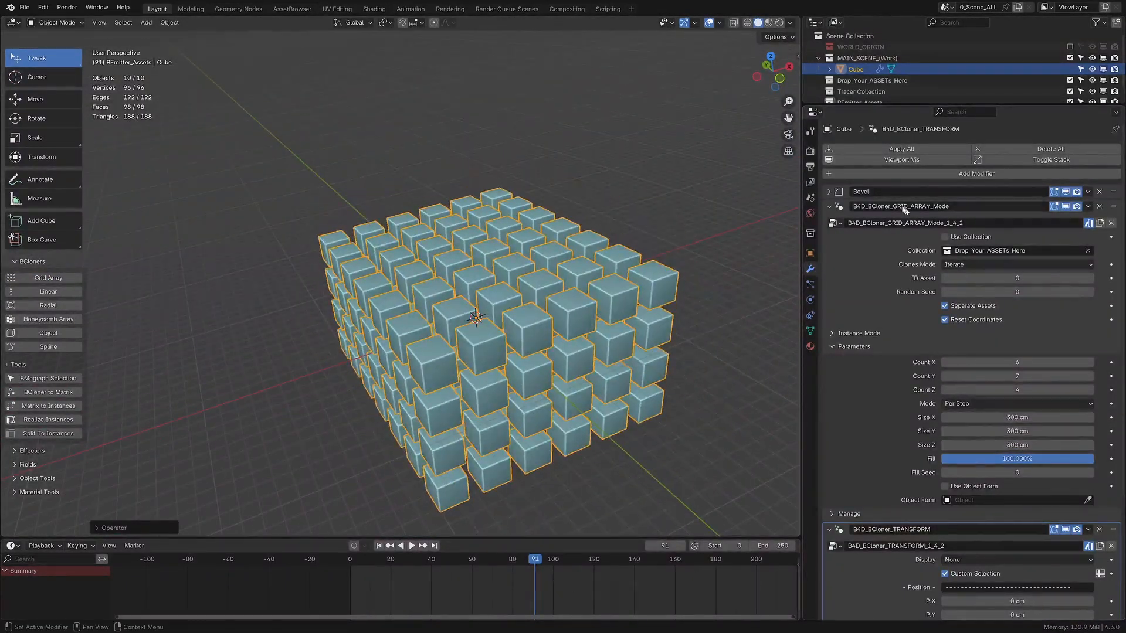
Collapse the cube's modifier stack and delete the Grid Array BCloner's two modifiers
{"action": "left_click", "coordinate": [1051, 160]}
{"action": "left_click", "coordinate": [1099, 221]}
{"action": "left_click", "coordinate": [1099, 206]}
Try a Linear BCloner on the cube with a count of 7, testing position, rotation and scale and restoring scale to 100%
{"action": "left_click", "coordinate": [35, 291]}
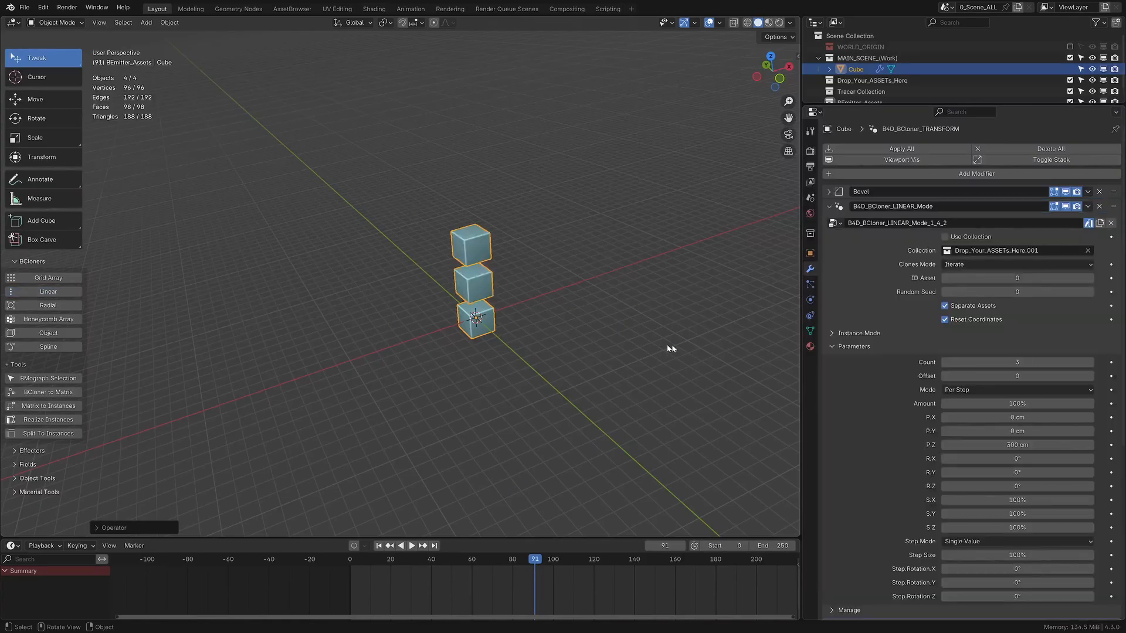
{"action": "left_click_drag", "start_coordinate": [1017, 363], "coordinate": [1036, 363]}
{"action": "left_click_drag", "start_coordinate": [1017, 445], "coordinate": [1017, 445]}
{"action": "mouse_move", "coordinate": [1017, 431]}
{"action": "left_mouse_down"}
{"action": "mouse_move", "coordinate": [1030, 431]}
{"action": "mouse_move", "coordinate": [1017, 431]}
{"action": "left_mouse_up"}
{"action": "left_click_drag", "start_coordinate": [1017, 418], "coordinate": [1018, 417]}
{"action": "mouse_move", "coordinate": [1017, 458]}
{"action": "left_mouse_down"}
{"action": "mouse_move", "coordinate": [997, 459]}
{"action": "mouse_move", "coordinate": [1017, 458]}
{"action": "left_mouse_up"}
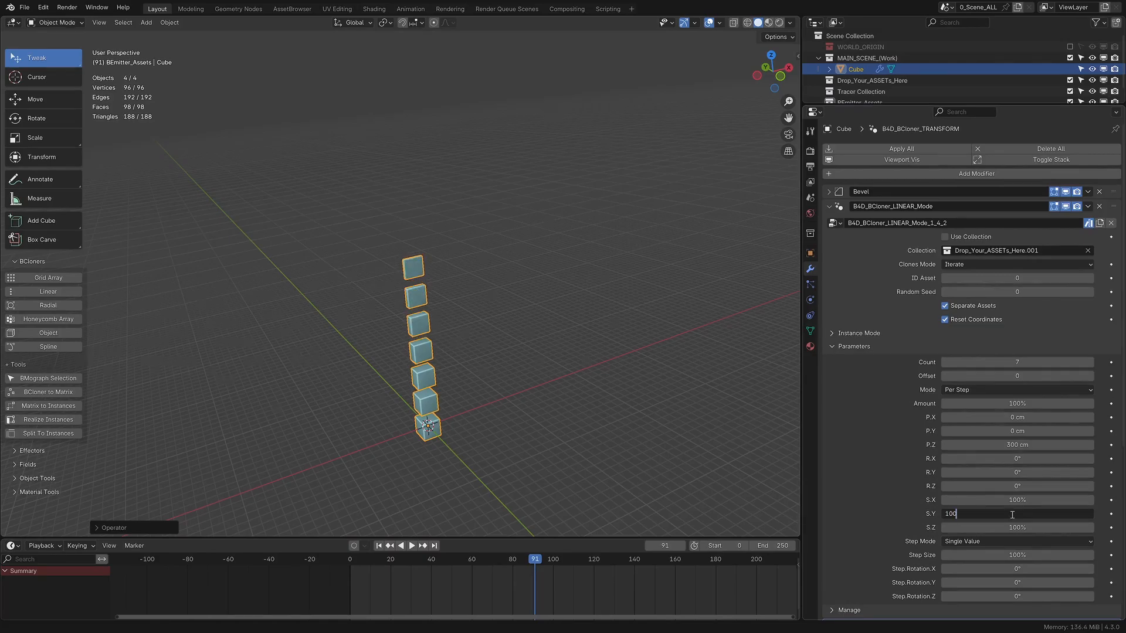
{"action": "left_click", "coordinate": [996, 528]}
{"action": "type", "text": "10"}
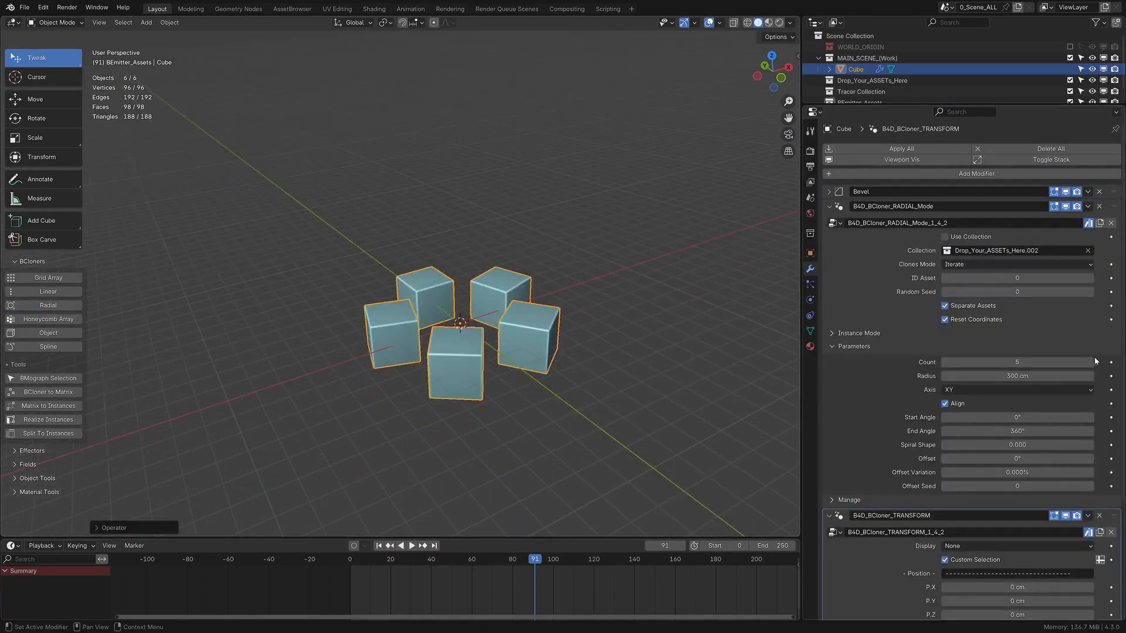
Set the Radial BCloner's count to 10, enlarge its radius to 526 cm and change its axis to ZY
{"action": "left_click", "coordinate": [1089, 363]}
{"action": "left_click", "coordinate": [1090, 363]}
{"action": "middle_click_drag", "start_coordinate": [384, 413], "coordinate": [369, 410]}
{"action": "left_click_drag", "start_coordinate": [970, 377], "coordinate": [996, 377]}
{"action": "left_click", "coordinate": [962, 390]}
{"action": "left_click", "coordinate": [964, 428]}
{"action": "left_click", "coordinate": [975, 390]}
{"action": "left_click", "coordinate": [975, 416]}
Test the radial cloner's start and end angles, then set the End Angle back to 360°
{"action": "middle_click_drag", "start_coordinate": [698, 337], "coordinate": [777, 323]}
{"action": "mouse_move", "coordinate": [1009, 418]}
{"action": "left_mouse_down"}
{"action": "mouse_move", "coordinate": [997, 418]}
{"action": "mouse_move", "coordinate": [1018, 418]}
{"action": "mouse_move", "coordinate": [1021, 431]}
{"action": "mouse_move", "coordinate": [997, 431]}
{"action": "left_mouse_up"}
{"action": "right_click", "coordinate": [1017, 418]}
{"action": "left_click", "coordinate": [997, 431]}
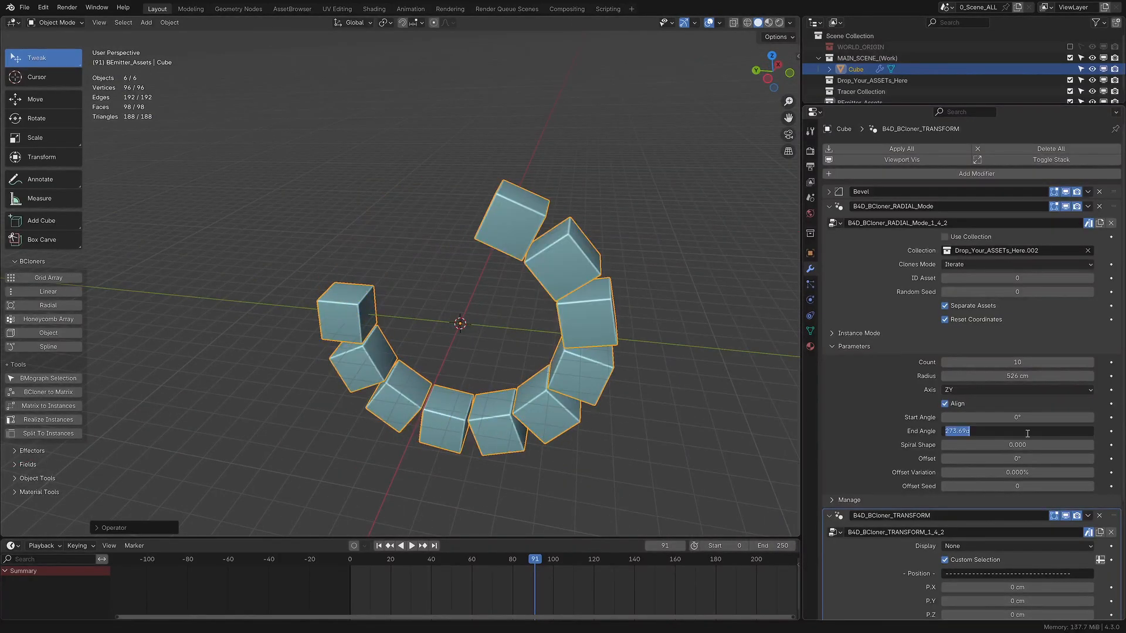
{"action": "type", "text": "360"}
{"action": "key", "text": "Return"}
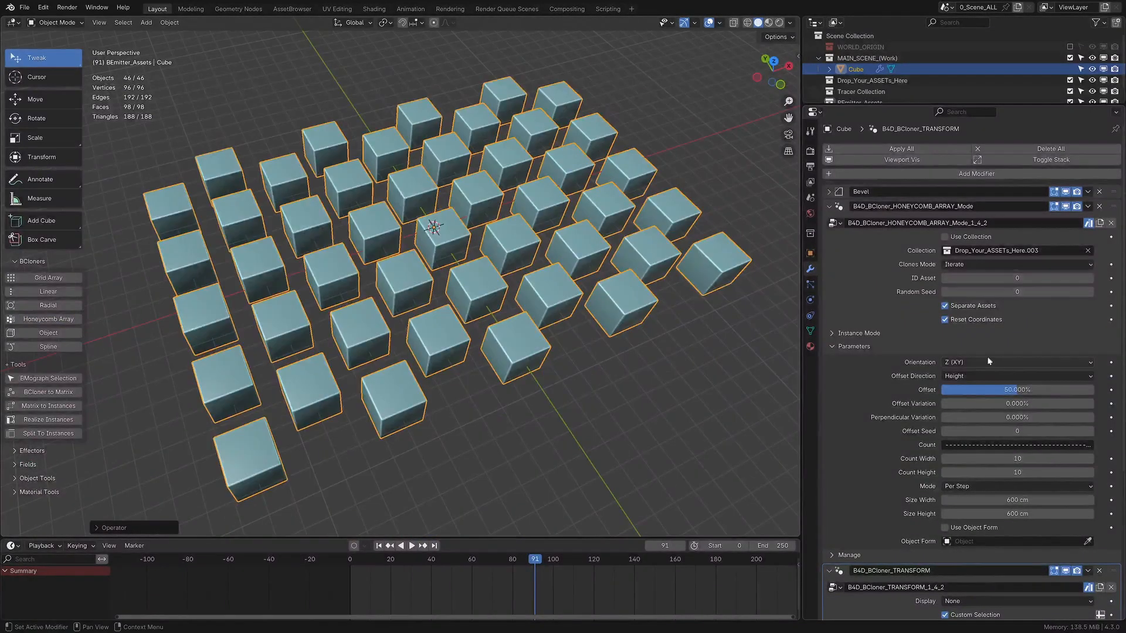
Try the Honeycomb Array's X (ZY) and Y (XZ) orientations, then return it to Z (XY)
{"action": "left_click", "coordinate": [997, 362]}
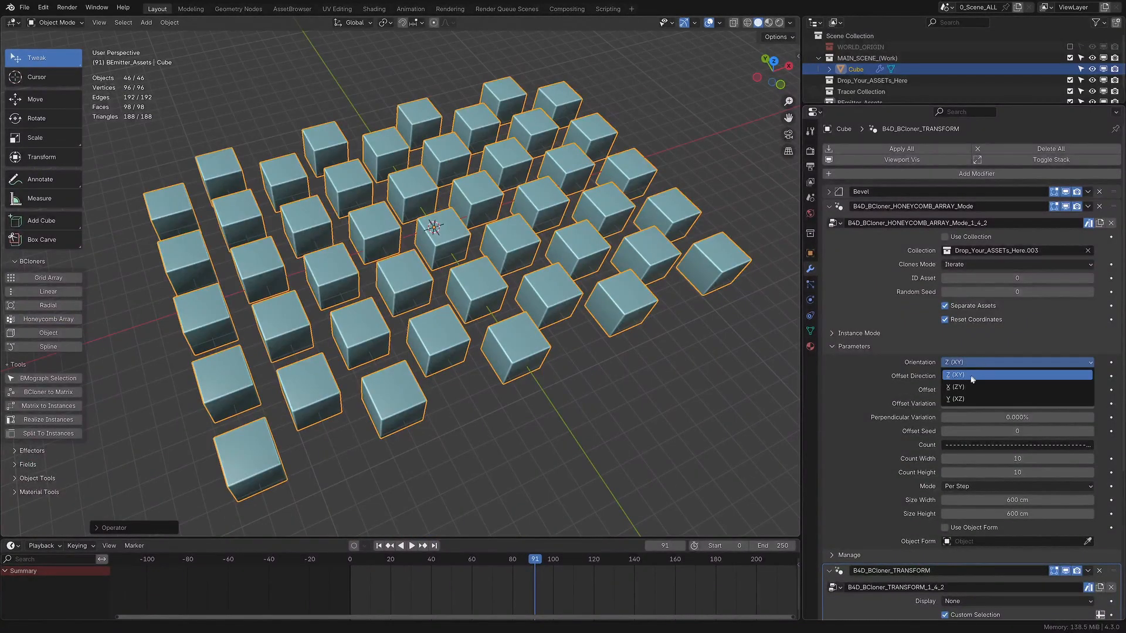
{"action": "left_click", "coordinate": [961, 387]}
{"action": "left_click", "coordinate": [959, 362]}
{"action": "left_click", "coordinate": [956, 399]}
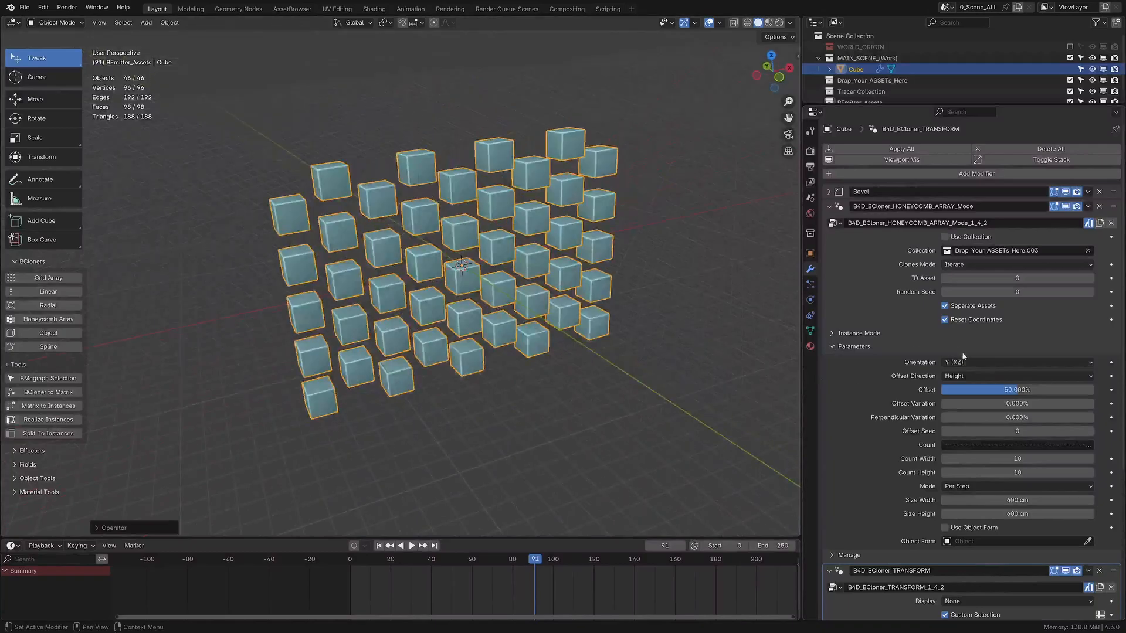
{"action": "left_click", "coordinate": [997, 363]}
{"action": "left_click", "coordinate": [962, 376]}
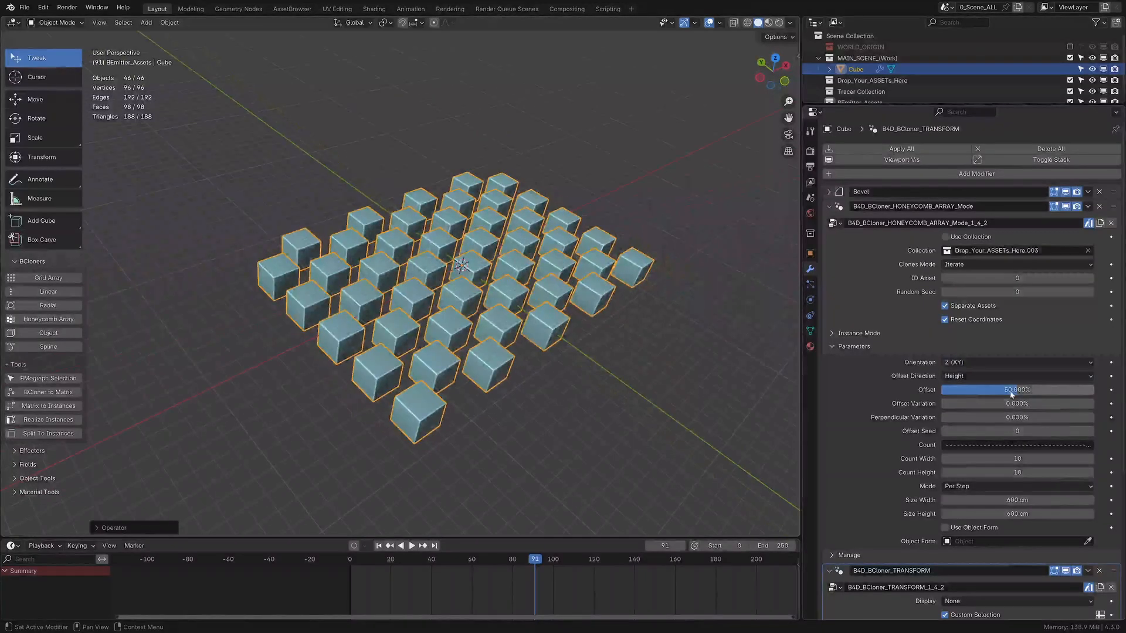
Test the honeycomb's offset and perpendicular variation, and set its Size Width and Size Height back to 600 cm
{"action": "mouse_move", "coordinate": [1010, 391]}
{"action": "left_mouse_down"}
{"action": "mouse_move", "coordinate": [966, 391]}
{"action": "mouse_move", "coordinate": [1032, 391]}
{"action": "left_mouse_up"}
{"action": "right_click", "coordinate": [1033, 391]}
{"action": "mouse_move", "coordinate": [977, 421]}
{"action": "left_mouse_down"}
{"action": "mouse_move", "coordinate": [1092, 421]}
{"action": "mouse_move", "coordinate": [976, 421]}
{"action": "left_mouse_up"}
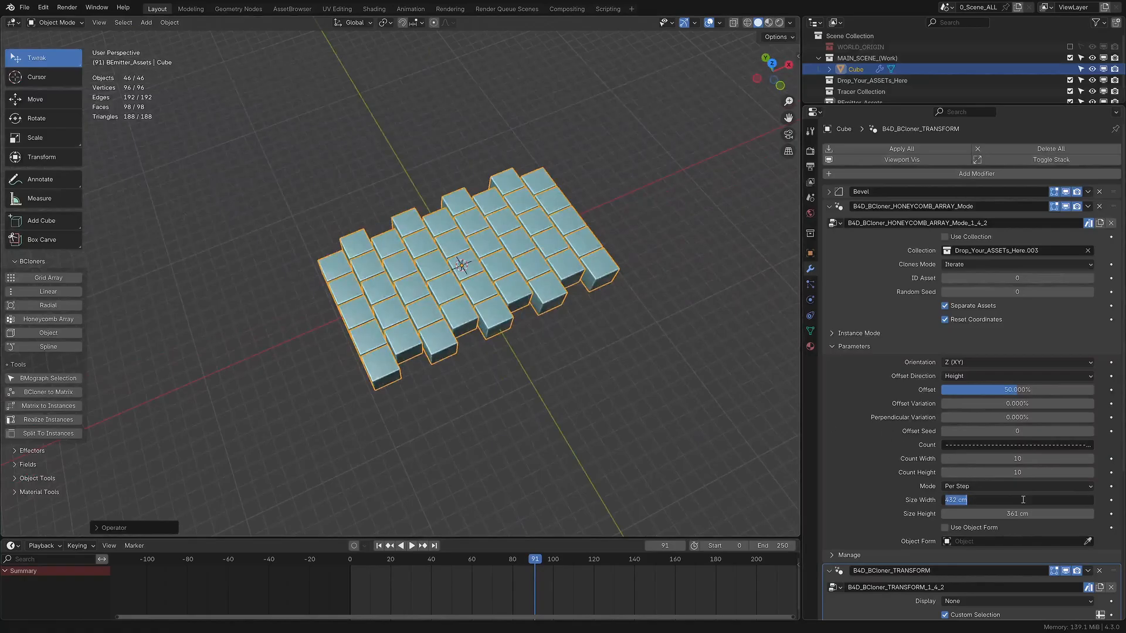
{"action": "left_click", "coordinate": [1009, 516]}
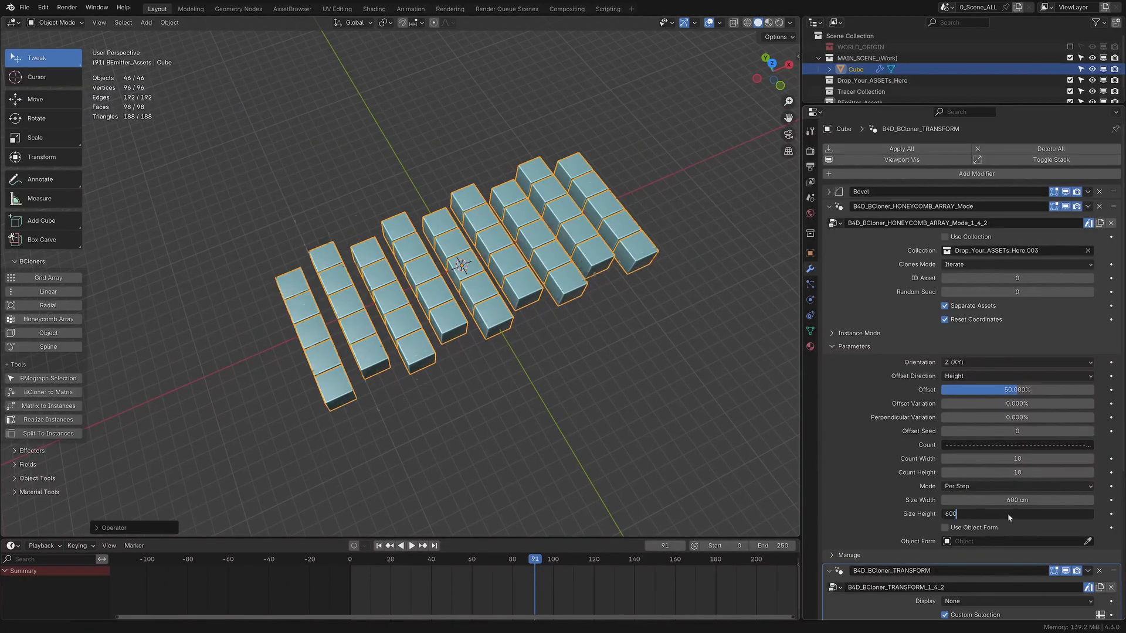
{"action": "key", "text": "Return"}
Collapse the modifier stack and remove the Honeycomb Array BCloner's modifiers from the cube
{"action": "scroll", "coordinate": [997, 411], "scroll_direction": "down", "scroll_amount": 1}
{"action": "left_click", "coordinate": [968, 354]}
{"action": "left_click", "coordinate": [964, 379]}
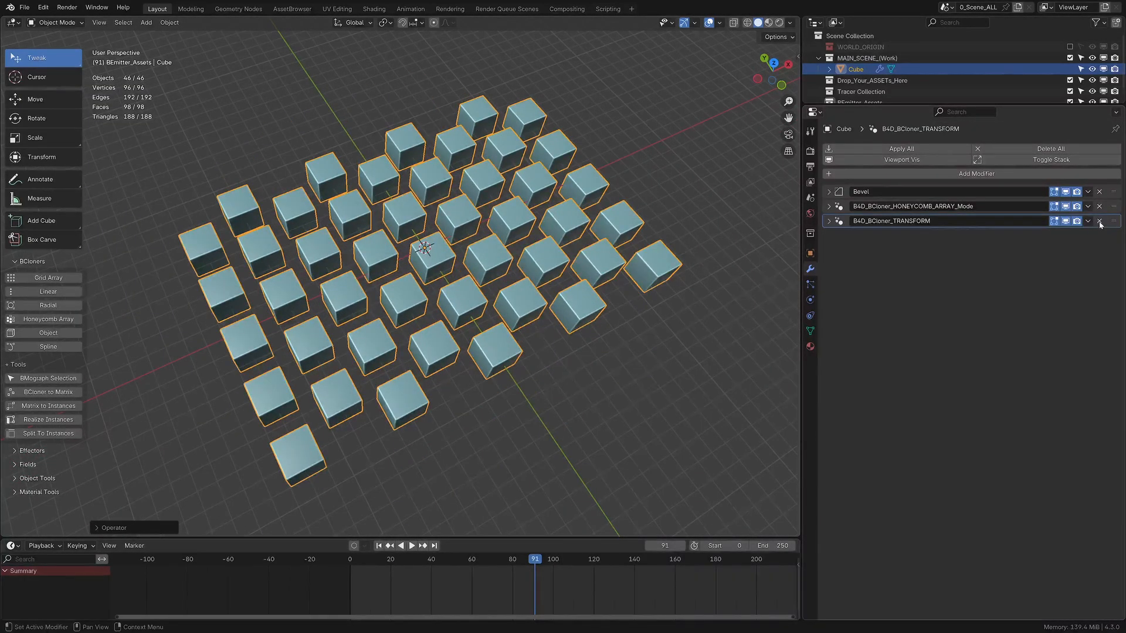
{"action": "left_click", "coordinate": [1100, 222]}
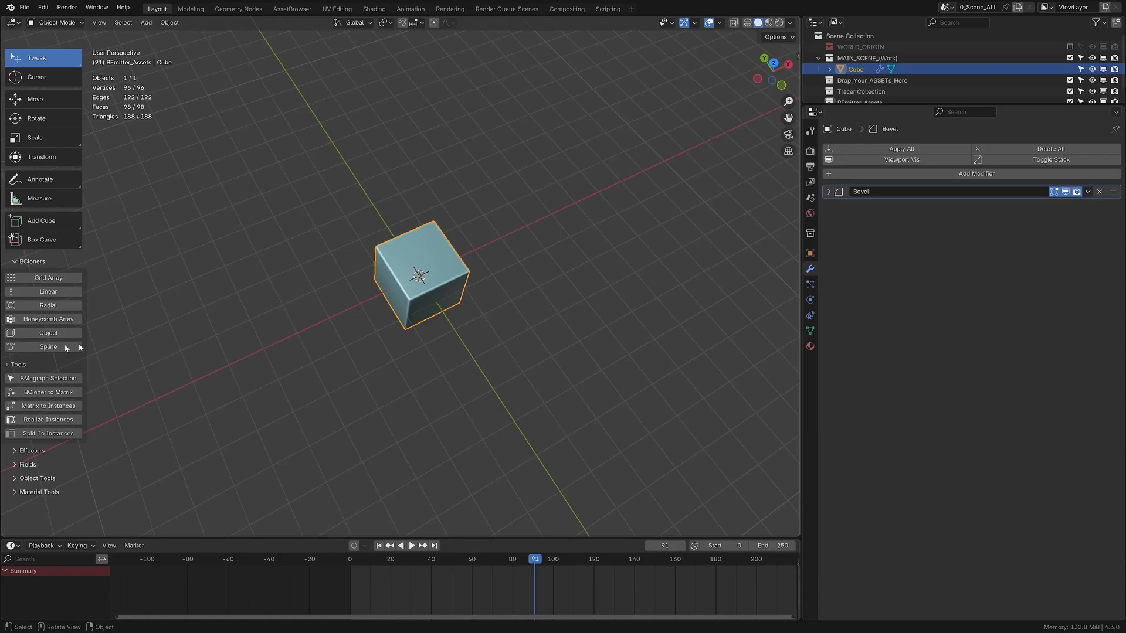
Add an Object BCloner to the cube and create an ico sphere in MAIN_SCENE_(Work) as its Object Instance
{"action": "left_click", "coordinate": [64, 333]}
{"action": "scroll", "coordinate": [875, 396], "scroll_direction": "down", "scroll_amount": 2}
{"action": "scroll", "coordinate": [875, 397], "scroll_direction": "up", "scroll_amount": 2}
{"action": "left_click", "coordinate": [828, 600]}
{"action": "left_click_drag", "start_coordinate": [857, 106], "coordinate": [857, 158]}
{"action": "left_click", "coordinate": [851, 58]}
{"action": "key", "text": "shift+a"}
{"action": "mouse_move", "coordinate": [414, 289]}
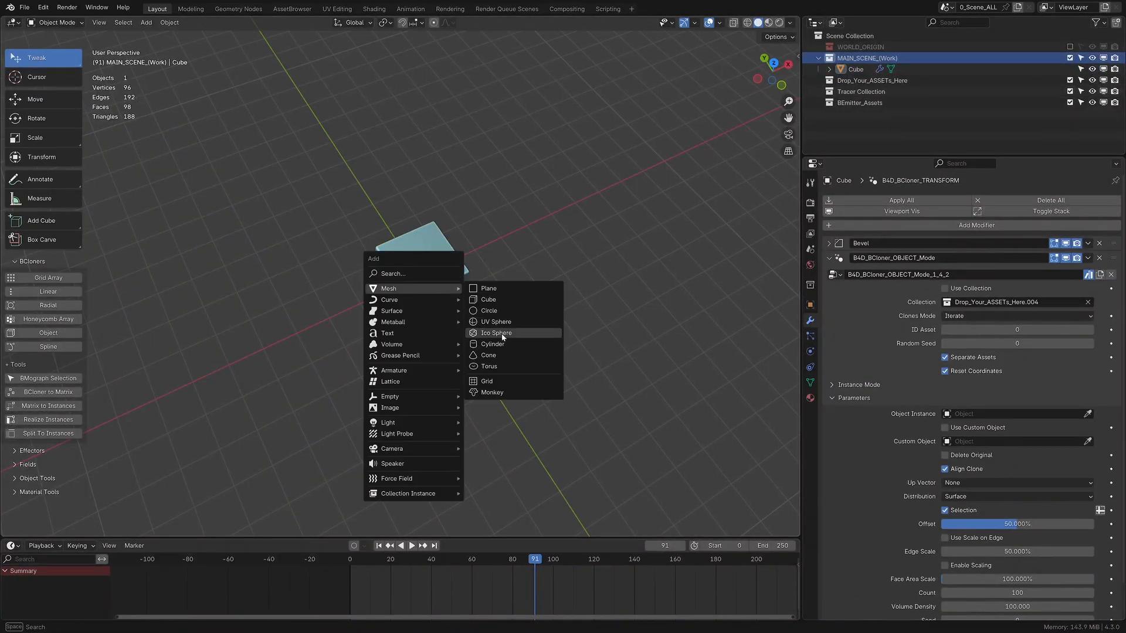
{"action": "left_click", "coordinate": [496, 333]}
{"action": "scroll", "coordinate": [972, 497], "scroll_direction": "down", "scroll_amount": 2}
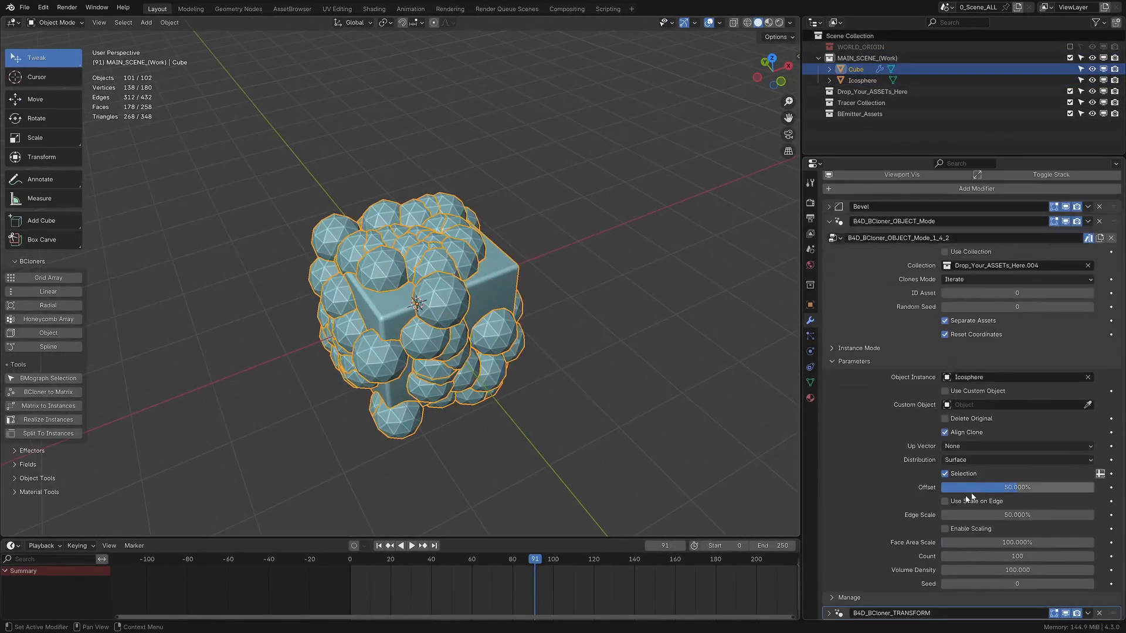
Test the Object BCloner's clone count, then set its Distribution to Polygon Center
{"action": "mouse_move", "coordinate": [1018, 556]}
{"action": "left_mouse_down"}
{"action": "mouse_move", "coordinate": [960, 557]}
{"action": "mouse_move", "coordinate": [1068, 556]}
{"action": "mouse_move", "coordinate": [980, 557]}
{"action": "mouse_move", "coordinate": [990, 557]}
{"action": "left_mouse_up"}
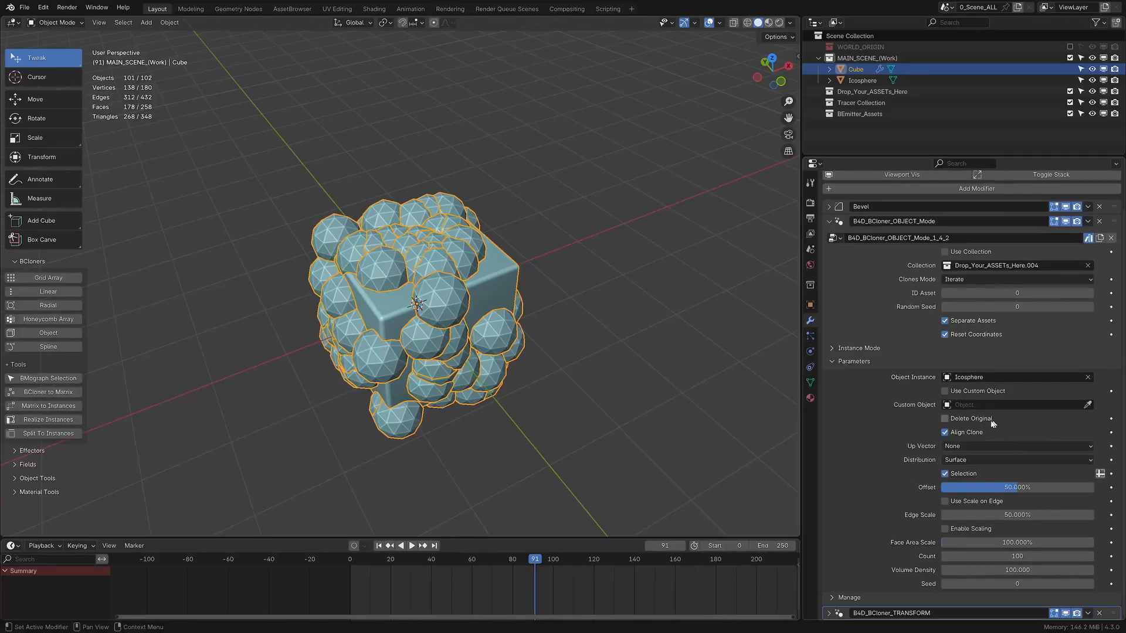
{"action": "left_click", "coordinate": [970, 459]}
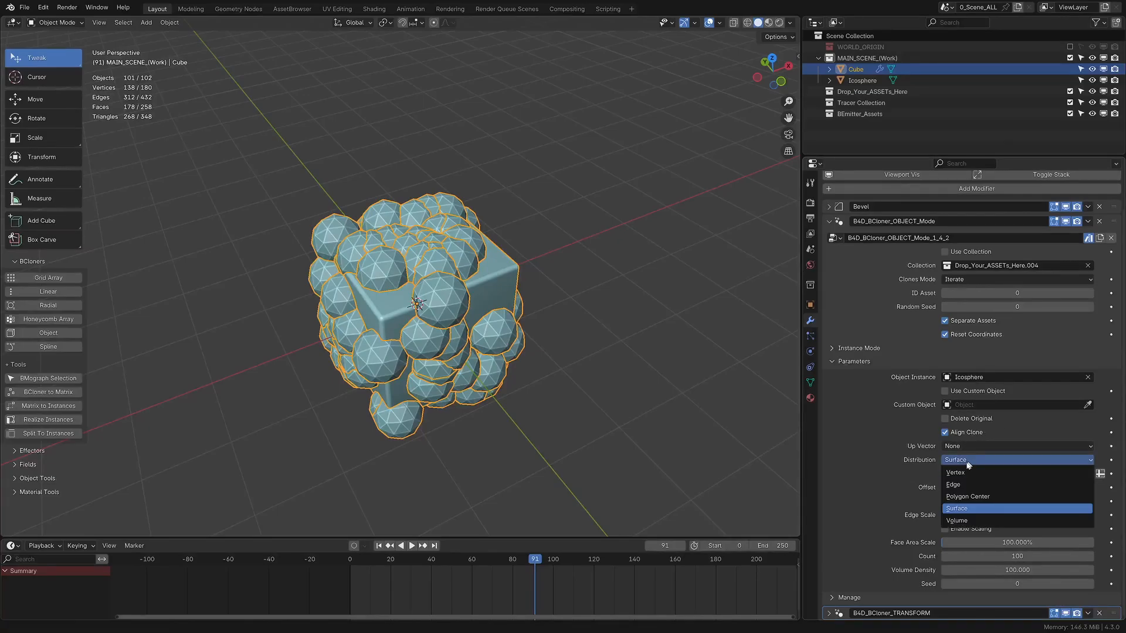
{"action": "left_click", "coordinate": [965, 498]}
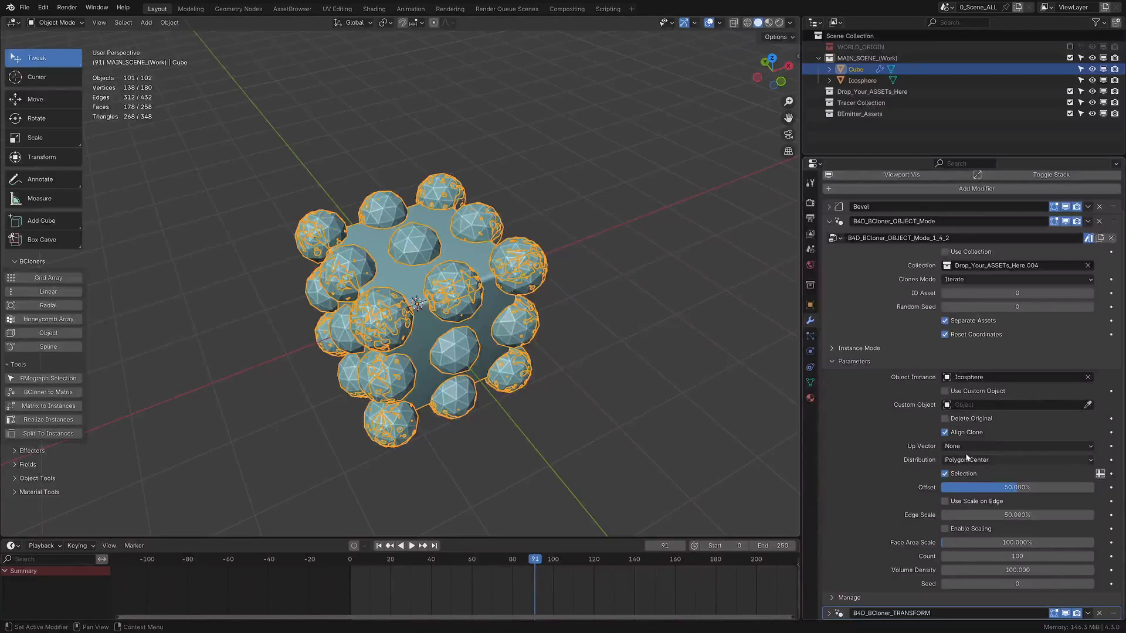
Try the Vertex distribution for the Object BCloner, inspect the clones, then switch the Distribution to Edge
{"action": "scroll", "coordinate": [968, 458], "scroll_direction": "up", "scroll_amount": 2}
{"action": "left_click", "coordinate": [972, 498]}
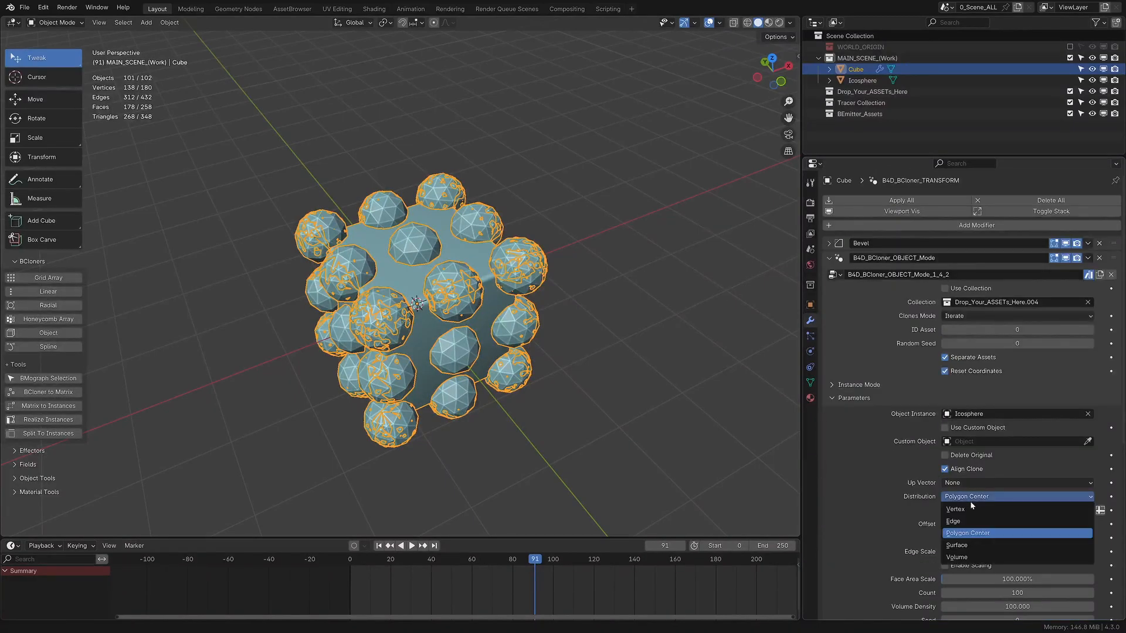
{"action": "left_click", "coordinate": [970, 508]}
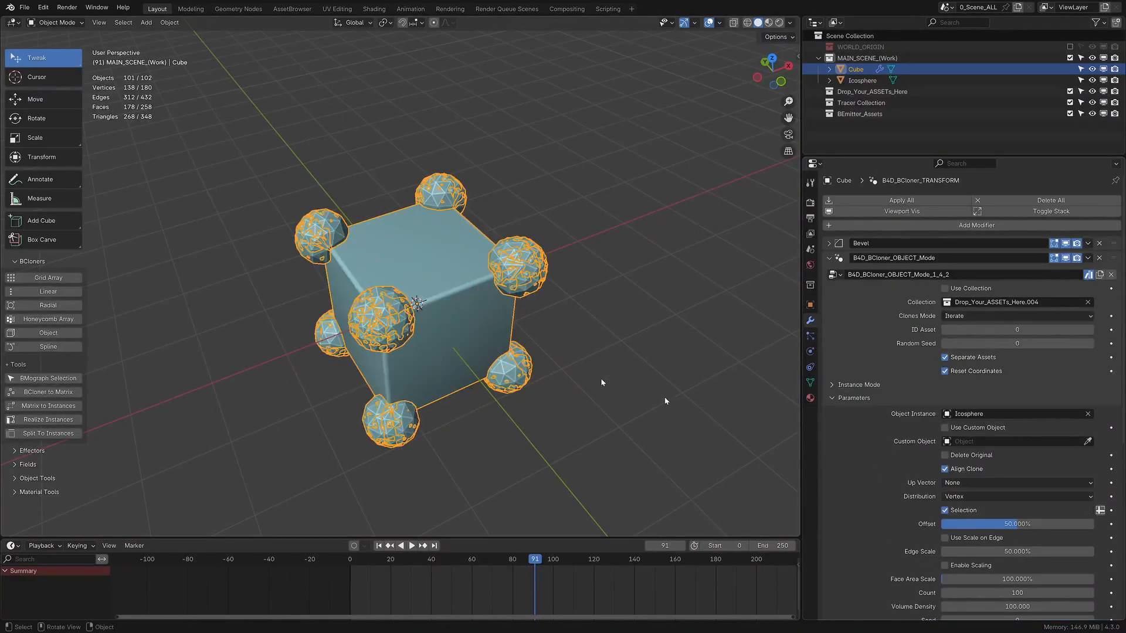
{"action": "middle_click_drag", "start_coordinate": [364, 333], "coordinate": [475, 314]}
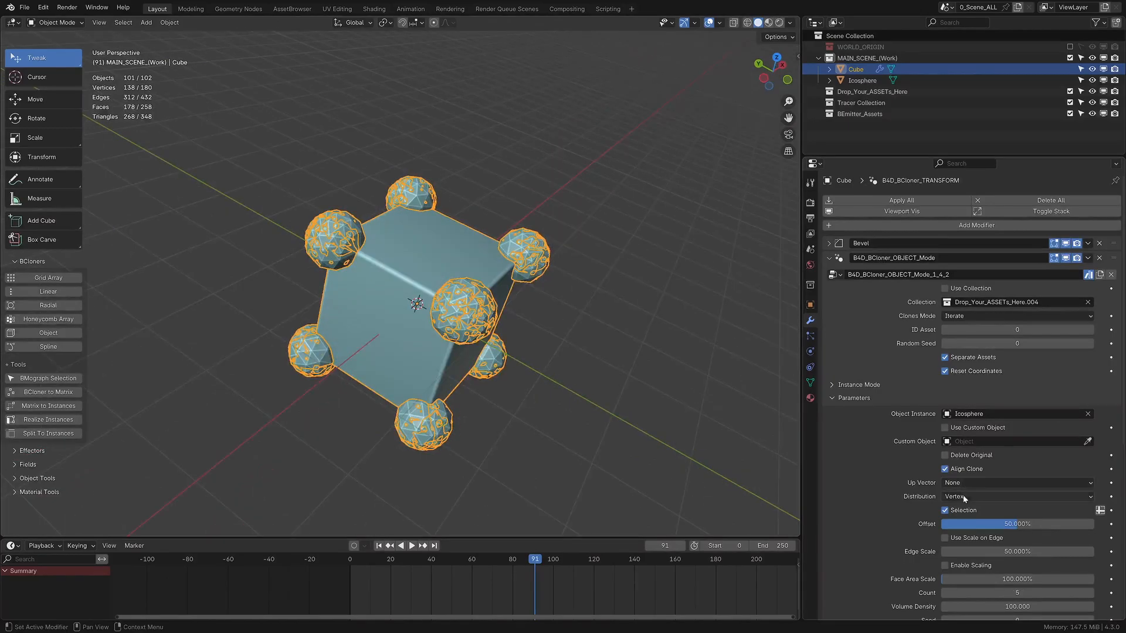
{"action": "left_click", "coordinate": [963, 498]}
{"action": "left_click", "coordinate": [965, 520]}
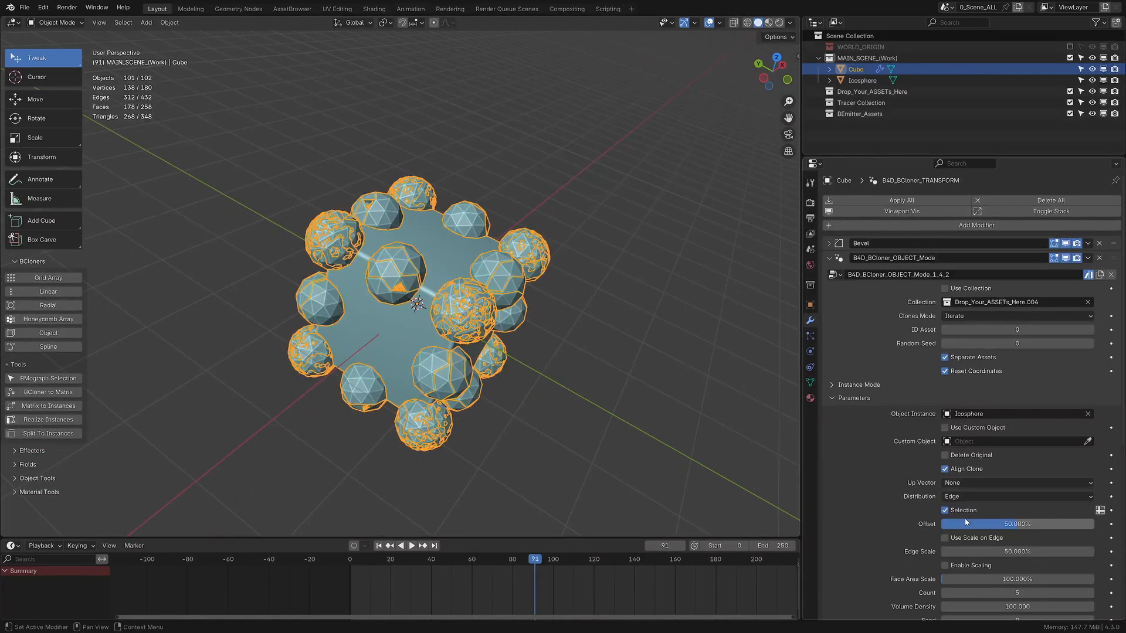
Test Edge Scale with scaling enabled on the Object BCloner, then use the Volume distribution with a Count of 227
{"action": "middle_click_drag", "start_coordinate": [481, 376], "coordinate": [499, 388]}
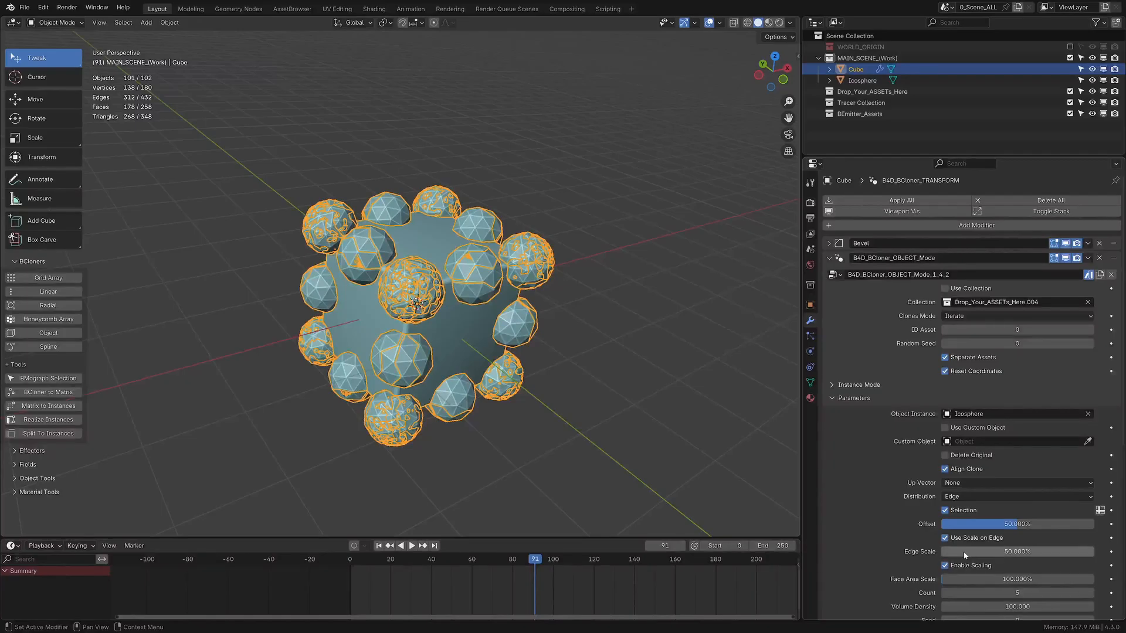
{"action": "mouse_move", "coordinate": [965, 555]}
{"action": "left_mouse_down"}
{"action": "mouse_move", "coordinate": [997, 555]}
{"action": "mouse_move", "coordinate": [950, 555]}
{"action": "mouse_move", "coordinate": [974, 555]}
{"action": "left_mouse_up"}
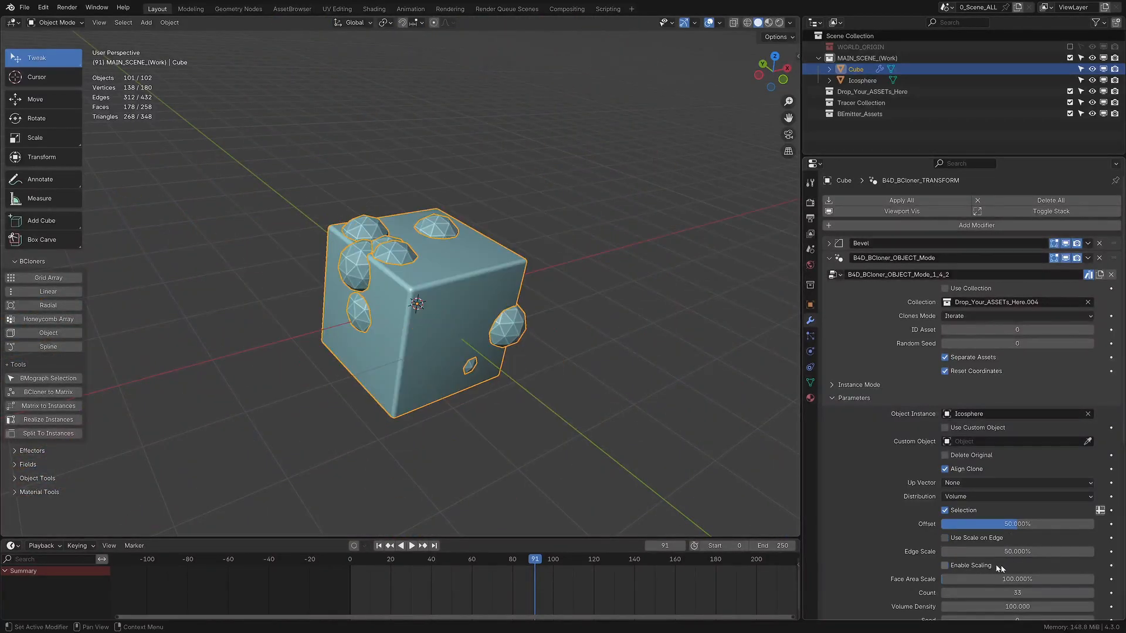
{"action": "left_click_drag", "start_coordinate": [1018, 593], "coordinate": [1082, 593]}
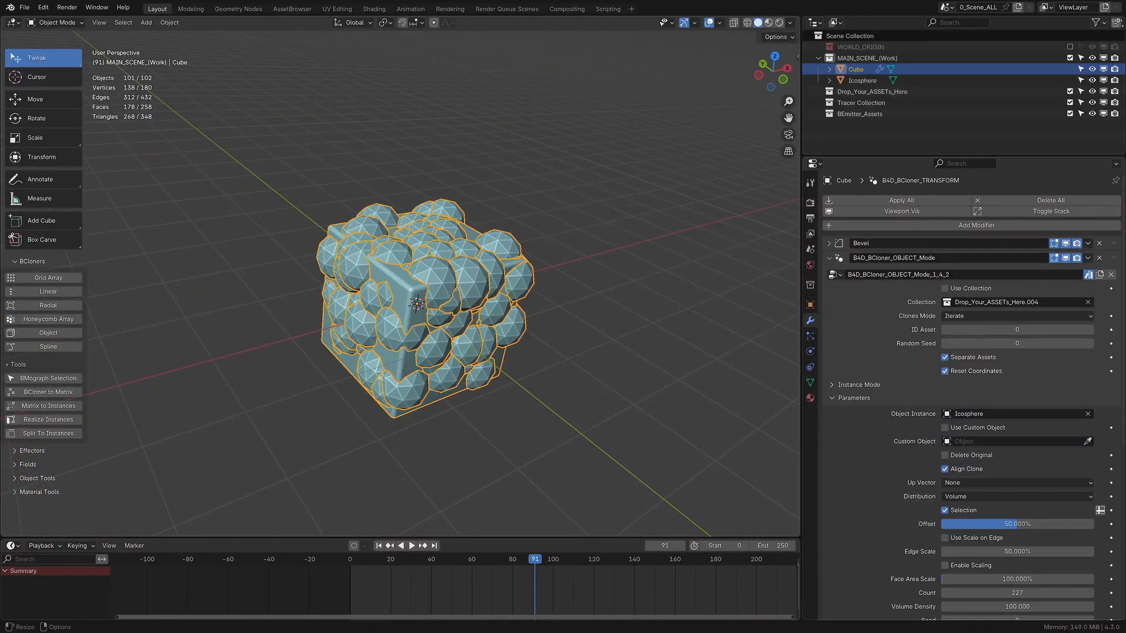
{"action": "mouse_move", "coordinate": [557, 273]}
{"action": "middle_mouse_down"}
{"action": "mouse_move", "coordinate": [511, 281]}
{"action": "mouse_move", "coordinate": [536, 279]}
{"action": "middle_mouse_up"}
{"action": "scroll", "coordinate": [528, 281], "scroll_direction": "up", "scroll_amount": 1}
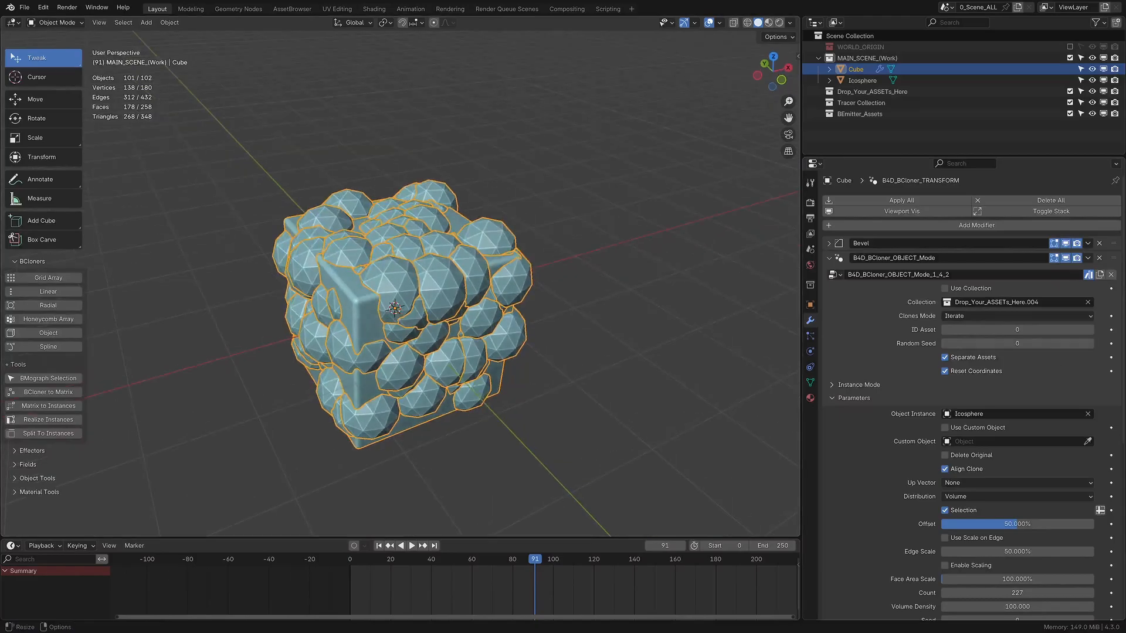
{"action": "middle_click_drag", "start_coordinate": [370, 364], "coordinate": [381, 367]}
Remove the Object BCloner's modifiers from the cube and add a Spline BCloner
{"action": "left_click", "coordinate": [829, 258]}
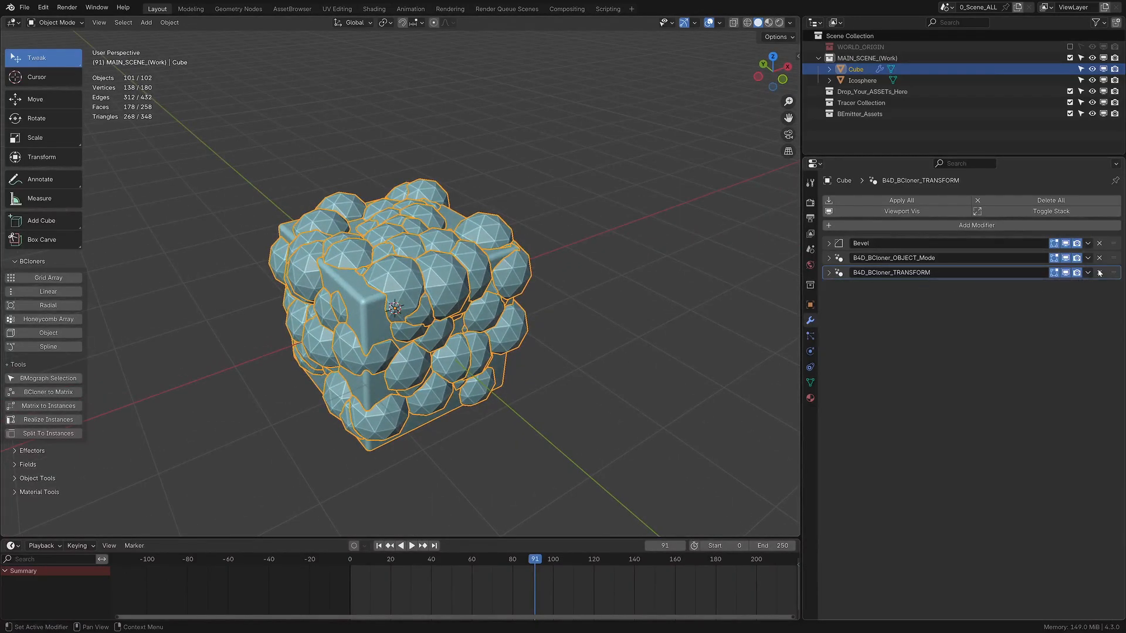
{"action": "key", "text": "ctrl+x"}
{"action": "left_click", "coordinate": [46, 347]}
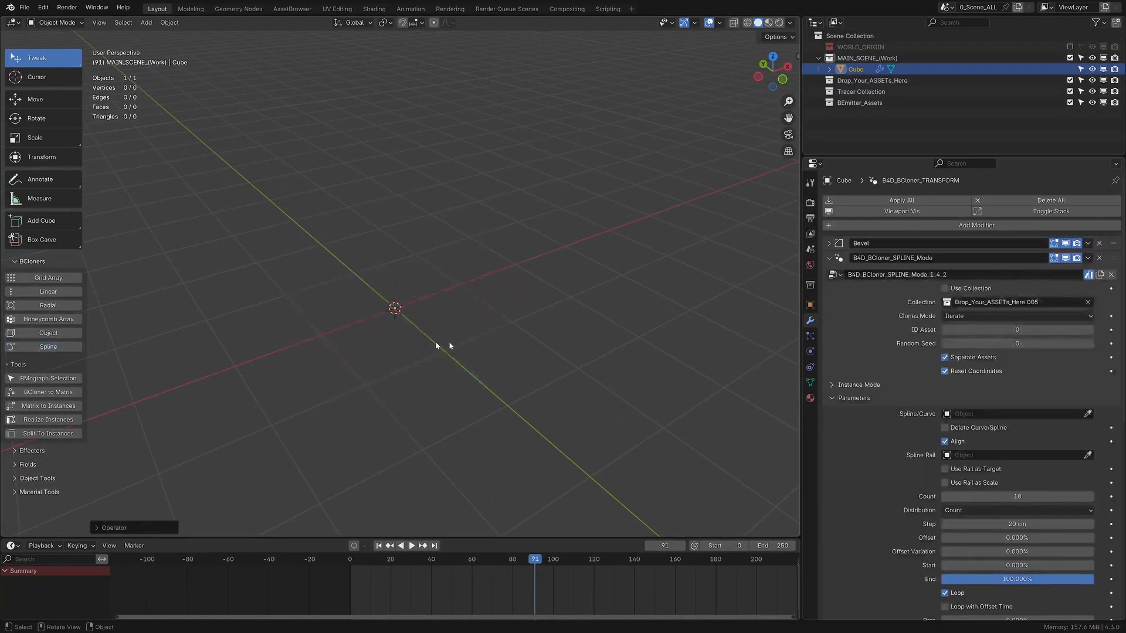
Add a Bézier curve at the origin and scale its points up in Edit Mode
{"action": "key", "text": "shift+a"}
{"action": "mouse_move", "coordinate": [435, 346]}
{"action": "left_click", "coordinate": [521, 15]}
{"action": "key", "text": "Tab"}
{"action": "key", "text": "s"}
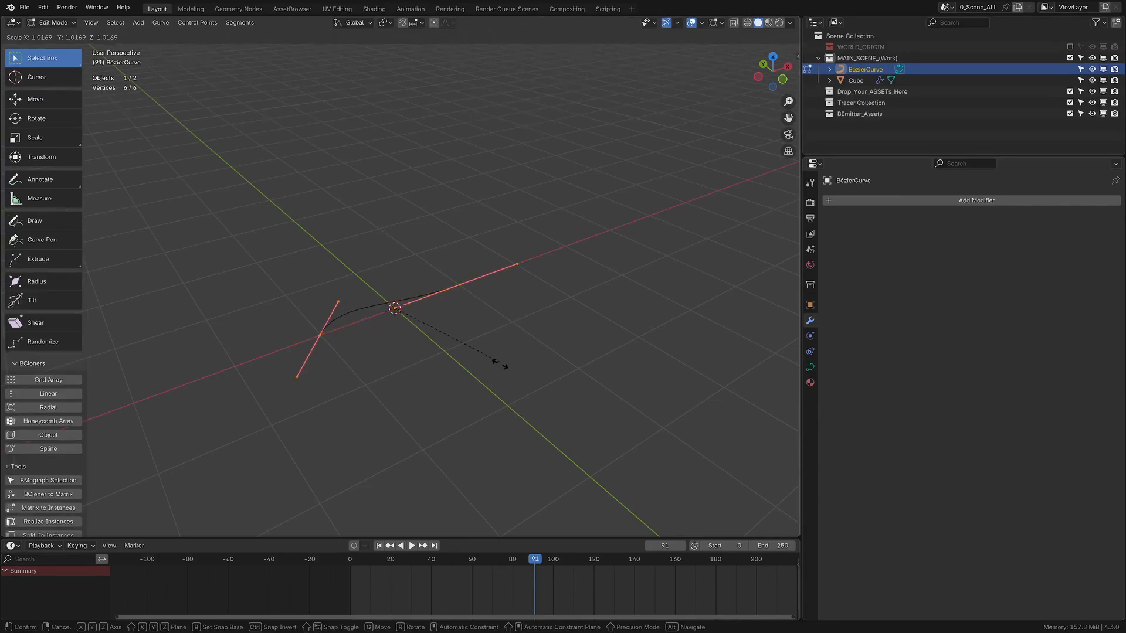
{"action": "left_click", "coordinate": [510, 375]}
{"action": "scroll", "coordinate": [464, 357], "scroll_direction": "down", "scroll_amount": 5}
{"action": "key", "text": "s"}
{"action": "left_click", "coordinate": [201, 146]}
{"action": "key", "text": "Tab"}
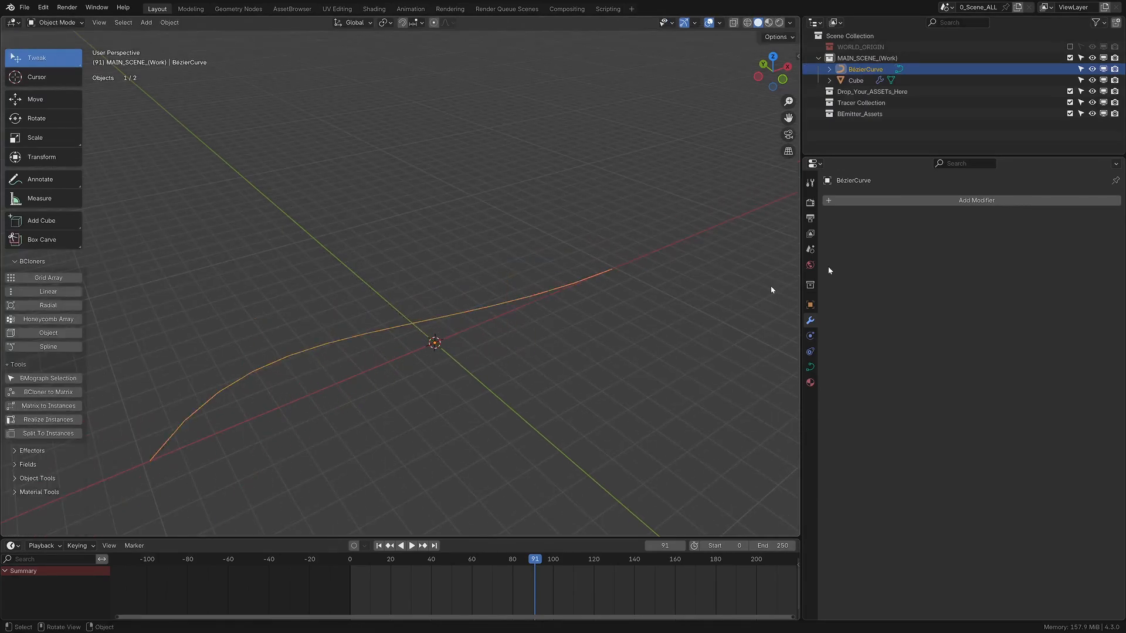
Assign the Bézier curve as the Spline/Curve of the cube's Spline BCloner
{"action": "left_click", "coordinate": [855, 81]}
{"action": "left_click_drag", "start_coordinate": [863, 70], "coordinate": [990, 414]}
{"action": "middle_click_drag", "start_coordinate": [301, 461], "coordinate": [309, 462]}
{"action": "left_click", "coordinate": [216, 464]}
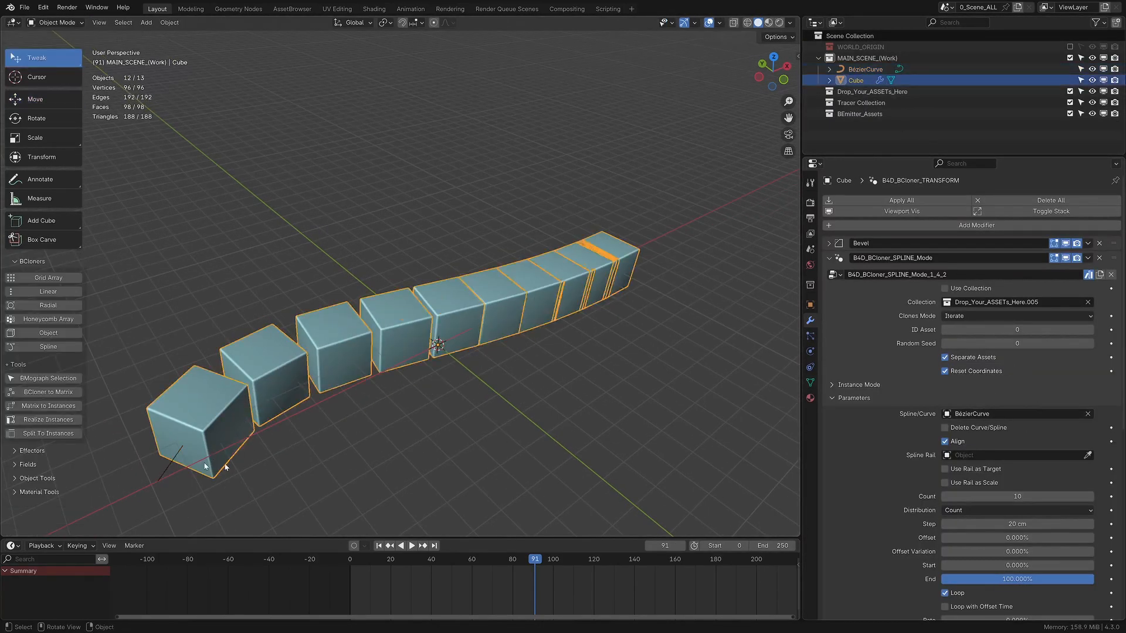
Scale up the Bézier curve to spread the cube clones apart along it
{"action": "left_click", "coordinate": [168, 468]}
{"action": "key", "text": "s"}
{"action": "left_click", "coordinate": [588, 364]}
{"action": "scroll", "coordinate": [589, 364], "scroll_direction": "down", "scroll_amount": 5}
{"action": "key", "text": "s"}
{"action": "left_click", "coordinate": [623, 366]}
{"action": "middle_click_drag", "start_coordinate": [539, 340], "coordinate": [524, 326]}
{"action": "left_click", "coordinate": [523, 321]}
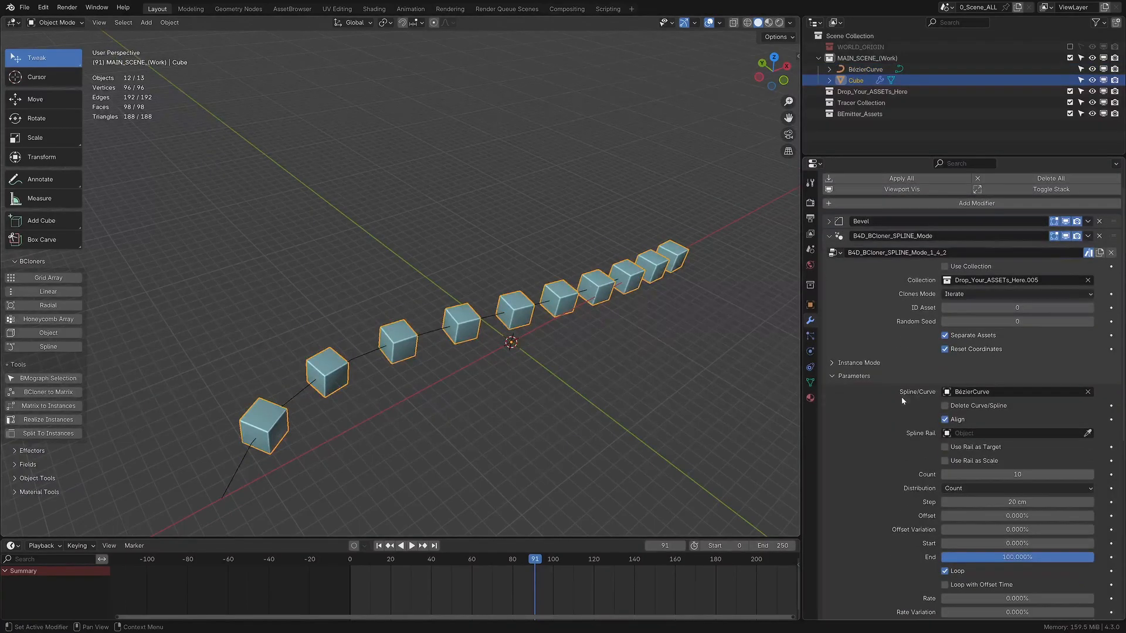
Vary the Spline BCloner's clone Count down to 7, then raise it to 13
{"action": "left_click", "coordinate": [944, 476]}
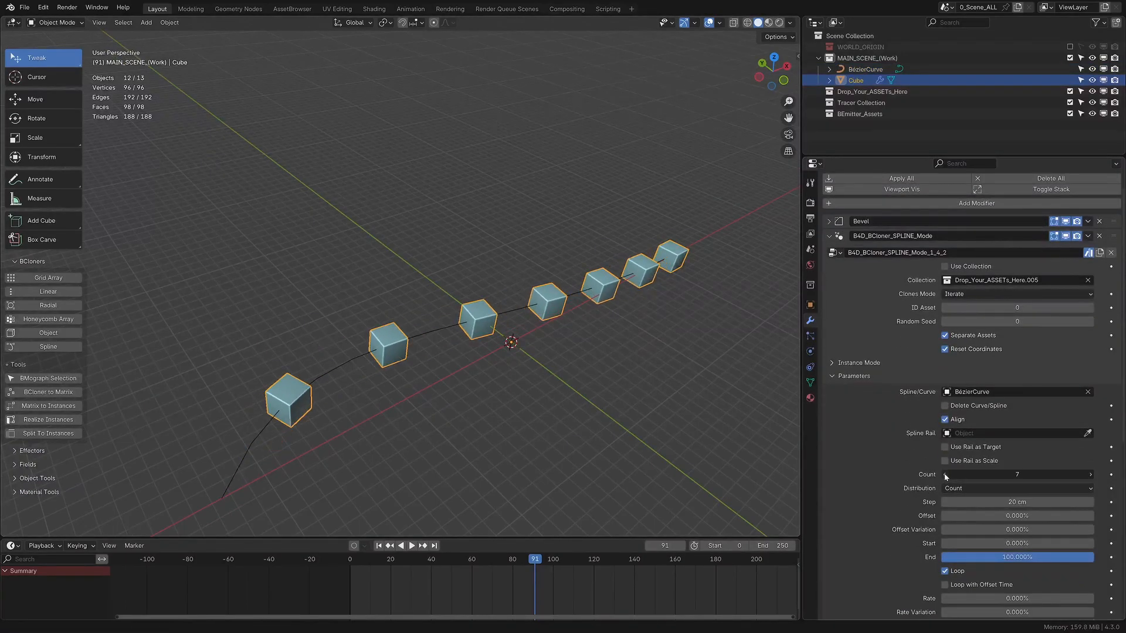
{"action": "left_click", "coordinate": [1092, 477]}
{"action": "left_click", "coordinate": [1093, 477]}
{"action": "left_click", "coordinate": [1093, 477]}
{"action": "left_click", "coordinate": [1092, 477]}
{"action": "left_click", "coordinate": [1092, 477]}
{"action": "left_click", "coordinate": [1093, 476]}
{"action": "left_click", "coordinate": [1093, 477]}
{"action": "left_click", "coordinate": [1093, 477]}
{"action": "scroll", "coordinate": [997, 492], "scroll_direction": "down", "scroll_amount": 3}
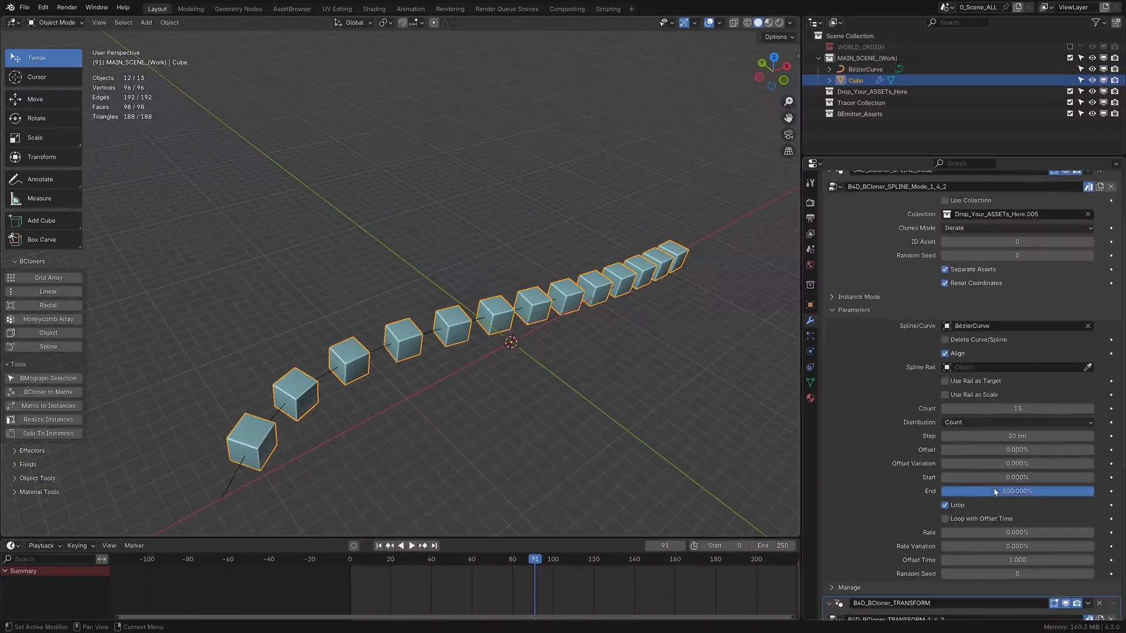
Try the Spline BCloner's Start and End values, lowering End to 0%
{"action": "left_click_drag", "start_coordinate": [968, 483], "coordinate": [942, 477]}
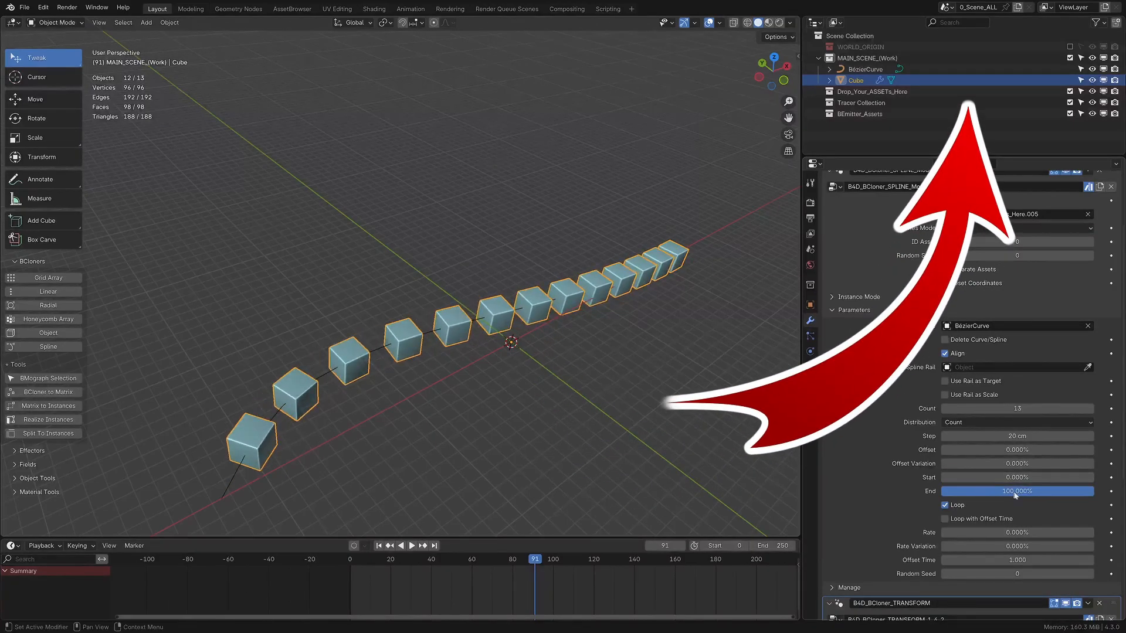
{"action": "left_click_drag", "start_coordinate": [1090, 490], "coordinate": [942, 491]}
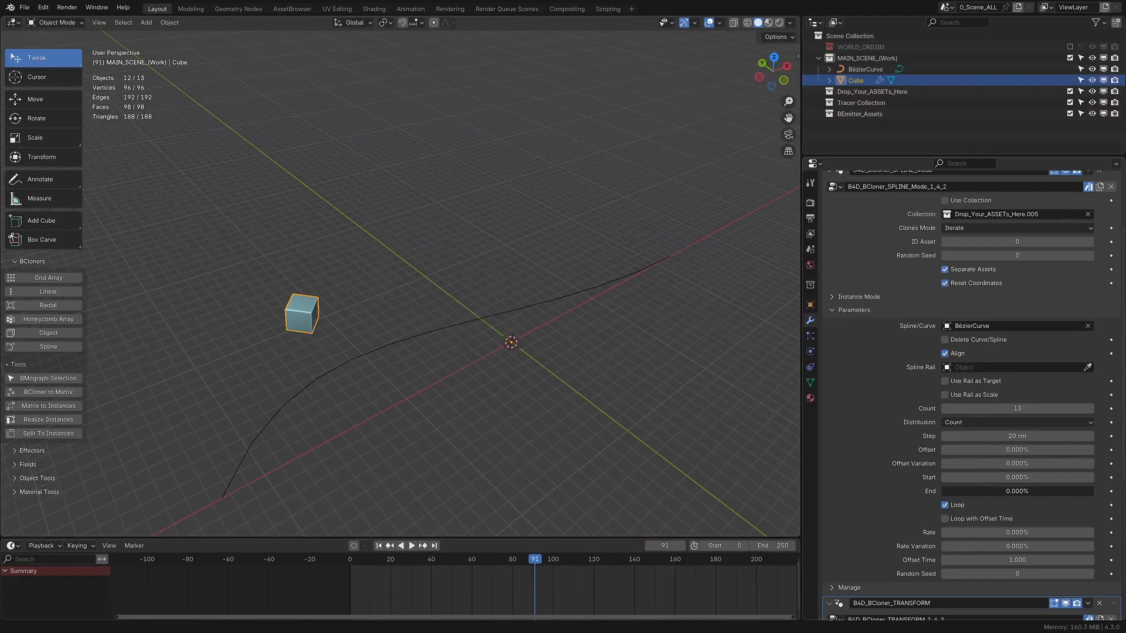
{"action": "right_click", "coordinate": [941, 494]}
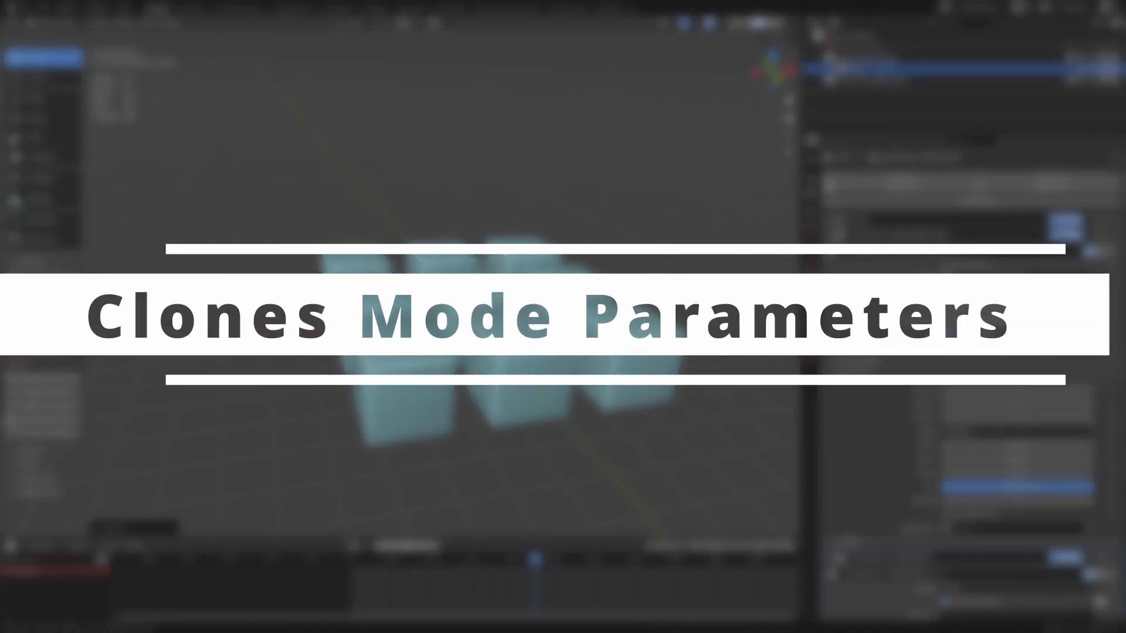
Set the Grid Array BCloner's counts to 15 and its sizes to 200 cm on X, Y and Z
{"action": "middle_click_drag", "start_coordinate": [539, 285], "coordinate": [448, 318]}
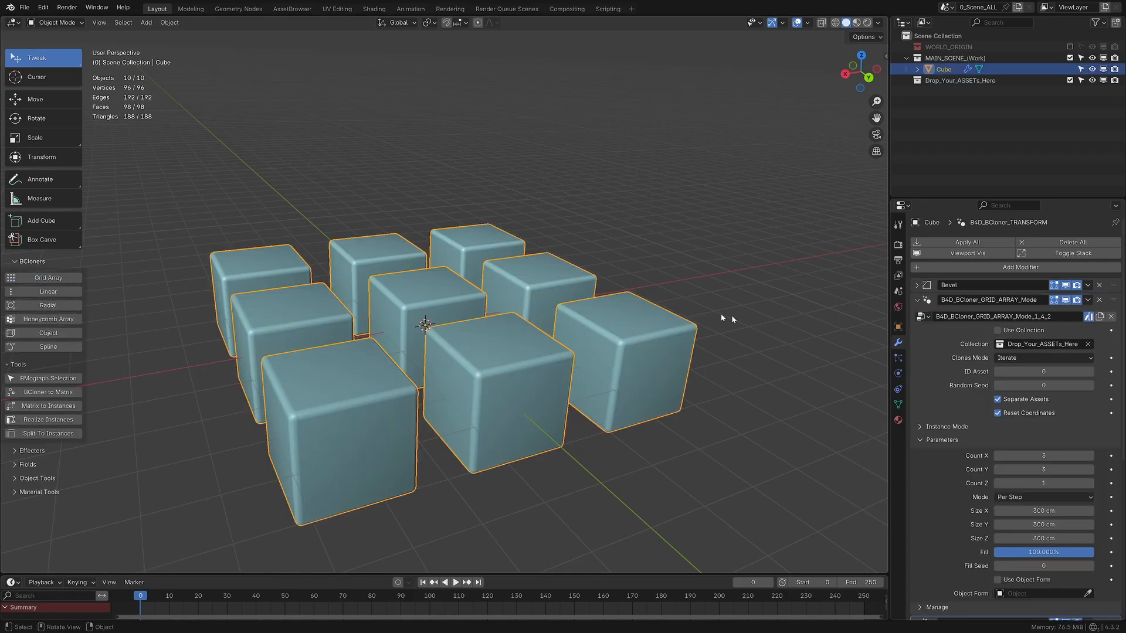
{"action": "scroll", "coordinate": [1032, 381], "scroll_direction": "down", "scroll_amount": 2}
{"action": "left_click", "coordinate": [1044, 412]}
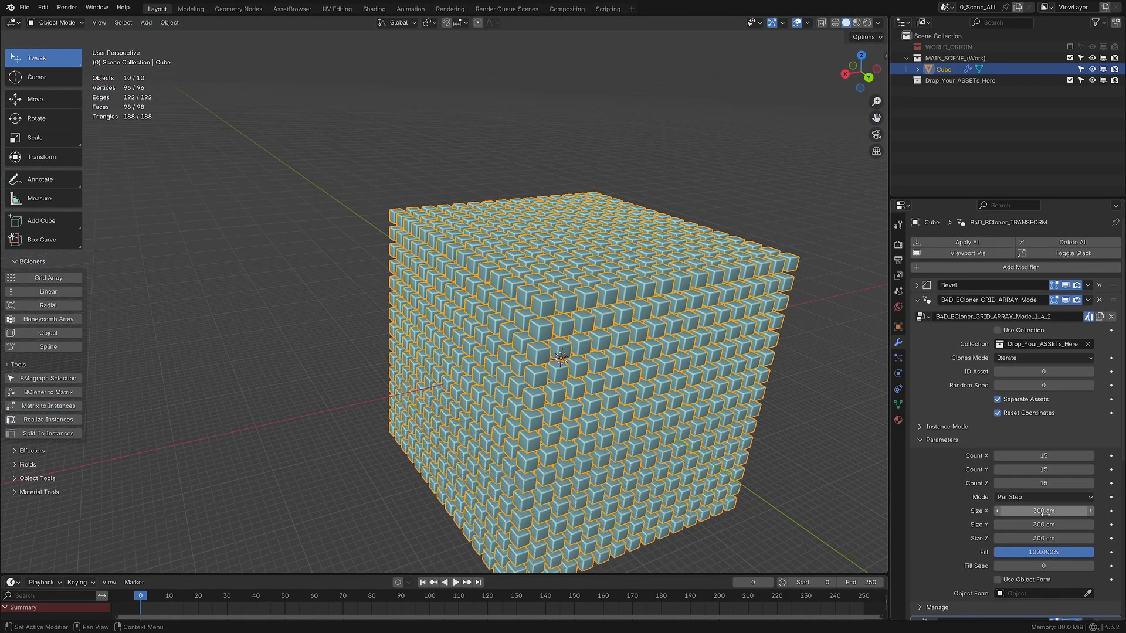
{"action": "type", "text": "2"}
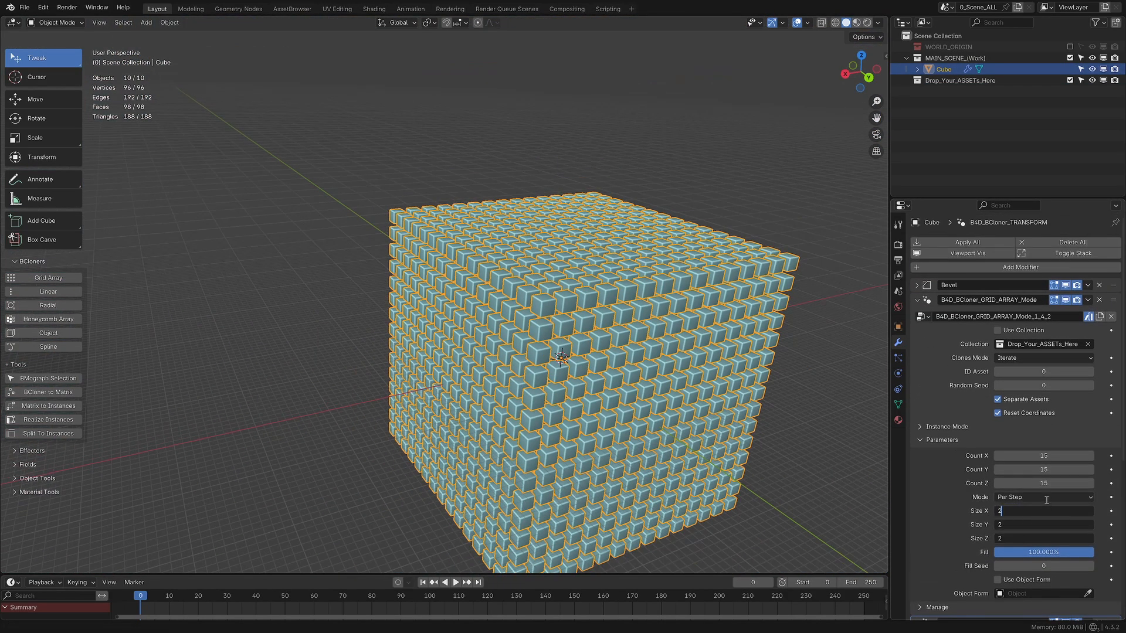
{"action": "type", "text": "00"}
{"action": "key", "text": "Return"}
{"action": "key", "text": "alt+a"}
{"action": "scroll", "coordinate": [636, 279], "scroll_direction": "up", "scroll_amount": 4}
{"action": "middle_click_drag", "start_coordinate": [635, 319], "coordinate": [436, 262]}
{"action": "left_click", "coordinate": [465, 239]}
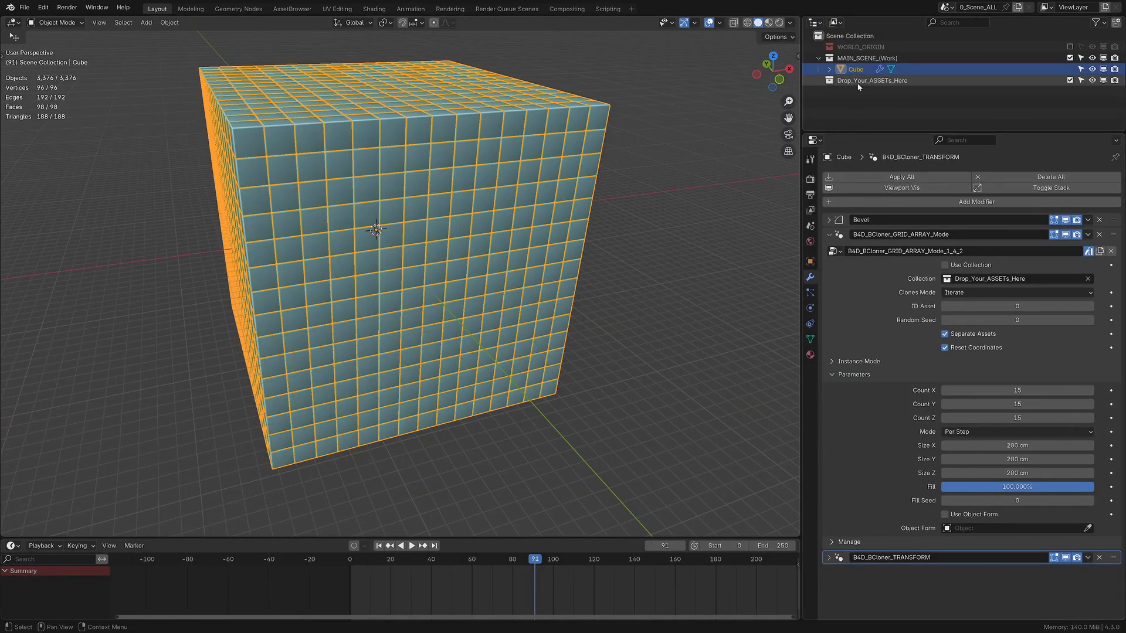
Add an ico sphere to the MAIN_SCENE_(Work) collection
{"action": "left_click", "coordinate": [858, 59]}
{"action": "key", "text": "shift+a"}
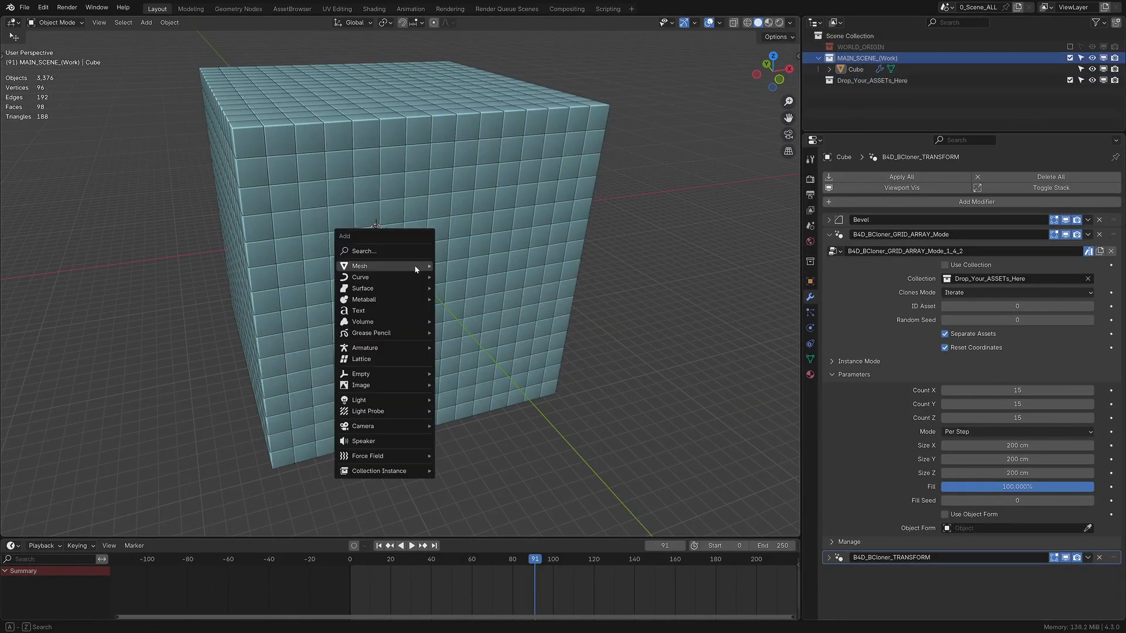
{"action": "mouse_move", "coordinate": [415, 266]}
{"action": "left_click", "coordinate": [470, 311]}
{"action": "left_click", "coordinate": [862, 81]}
Make an in-place copy of the cube without BCloner modifiers and place it in the Drop_Your_ASSETs_Here collection
{"action": "left_click", "coordinate": [856, 72]}
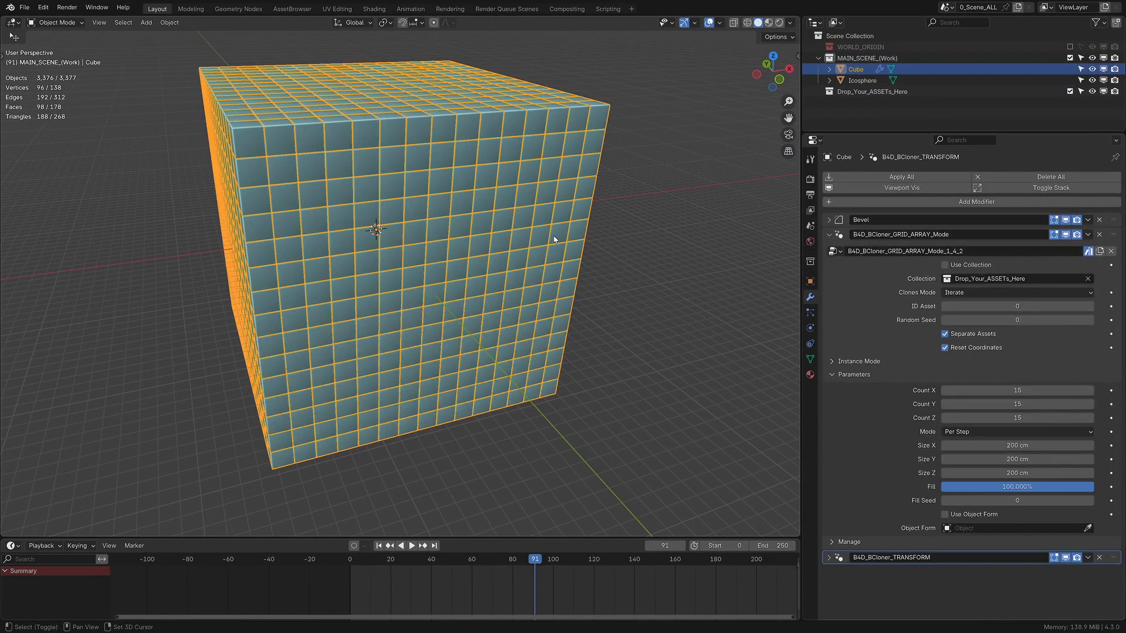
{"action": "key", "text": "shift+d"}
{"action": "key", "text": "Escape"}
{"action": "left_click", "coordinate": [1099, 250]}
{"action": "left_click", "coordinate": [1098, 235]}
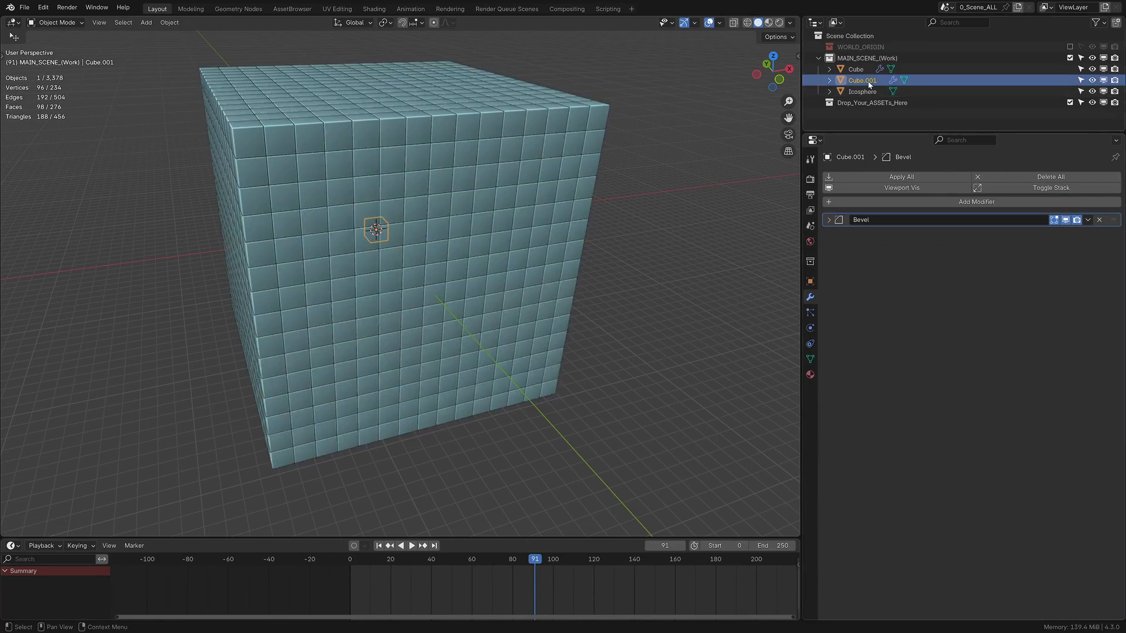
{"action": "mouse_move", "coordinate": [868, 82]}
{"action": "left_mouse_down"}
{"action": "mouse_move", "coordinate": [871, 104]}
{"action": "mouse_move", "coordinate": [864, 93]}
{"action": "left_mouse_up"}
Enable Use Collection on the cube's Grid Array BCloner and move the ico sphere into Drop_Your_ASSETs_Here
{"action": "left_click", "coordinate": [860, 70]}
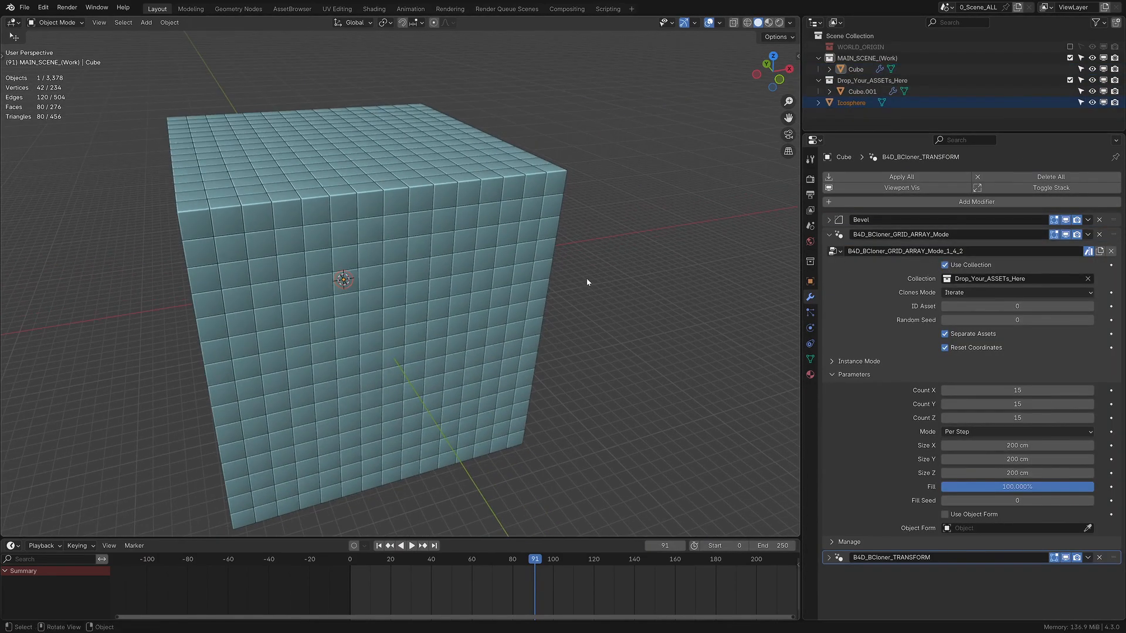
{"action": "left_click", "coordinate": [460, 254]}
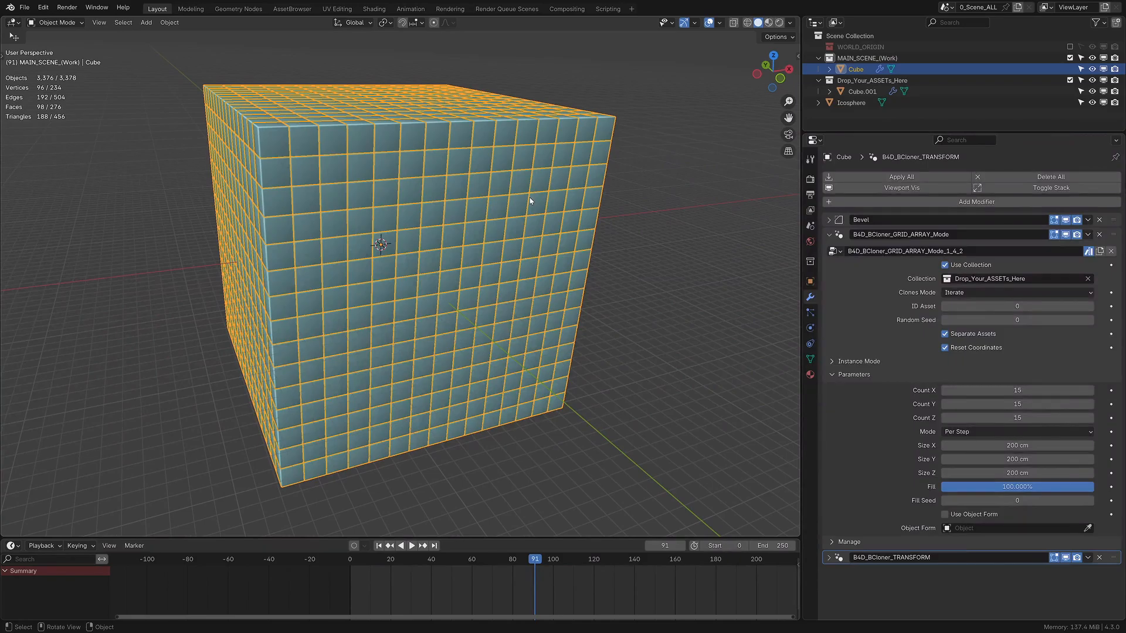
{"action": "left_click", "coordinate": [848, 104]}
{"action": "left_click_drag", "start_coordinate": [848, 103], "coordinate": [857, 81]}
{"action": "middle_click_drag", "start_coordinate": [481, 252], "coordinate": [469, 248]}
{"action": "left_click", "coordinate": [469, 249]}
{"action": "left_click_drag", "start_coordinate": [861, 103], "coordinate": [863, 93]}
{"action": "middle_click_drag", "start_coordinate": [402, 218], "coordinate": [378, 212]}
{"action": "left_click", "coordinate": [230, 165]}
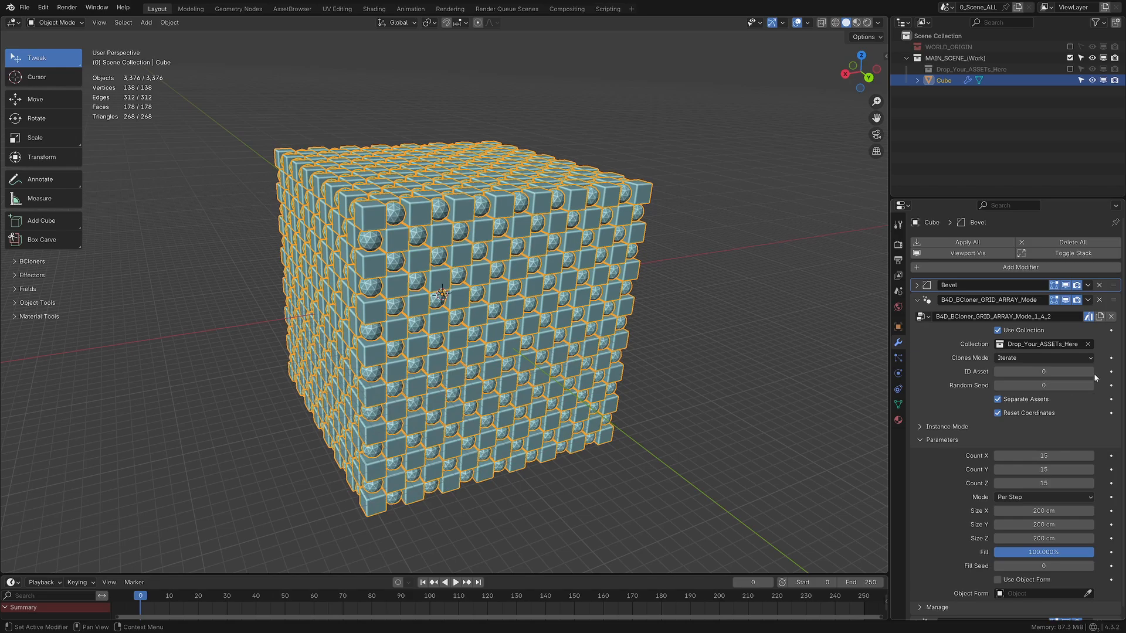
Try shifting the alternating assets by raising the ID Asset value in the Iterate clones mode
{"action": "left_click", "coordinate": [1092, 372]}
{"action": "left_click", "coordinate": [1092, 373]}
{"action": "left_click", "coordinate": [1092, 373]}
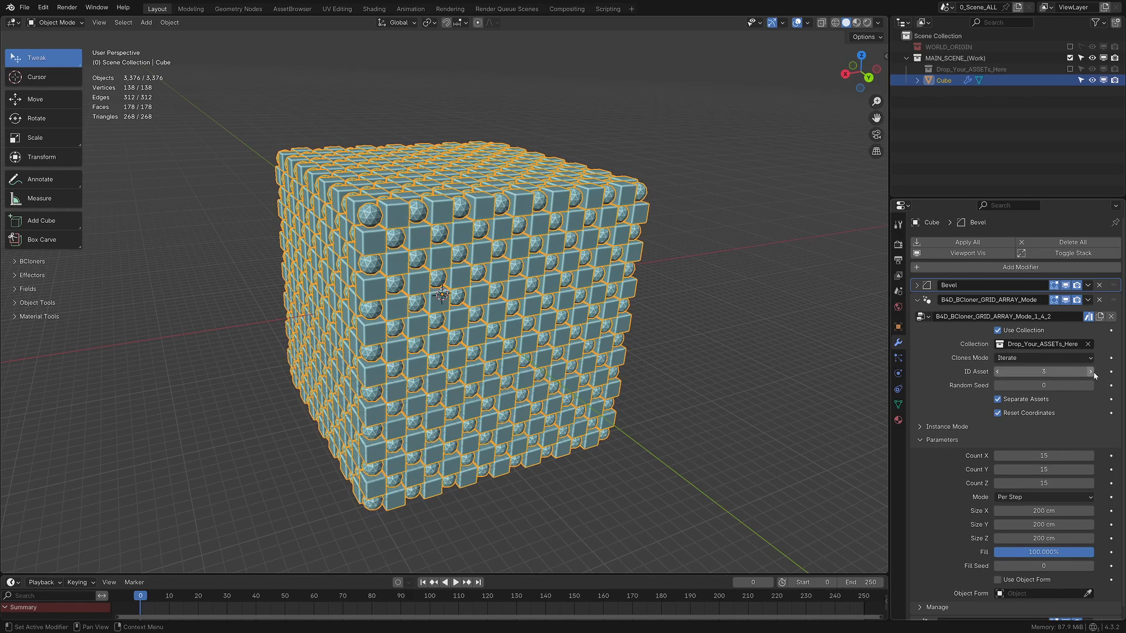
{"action": "left_click", "coordinate": [1092, 373]}
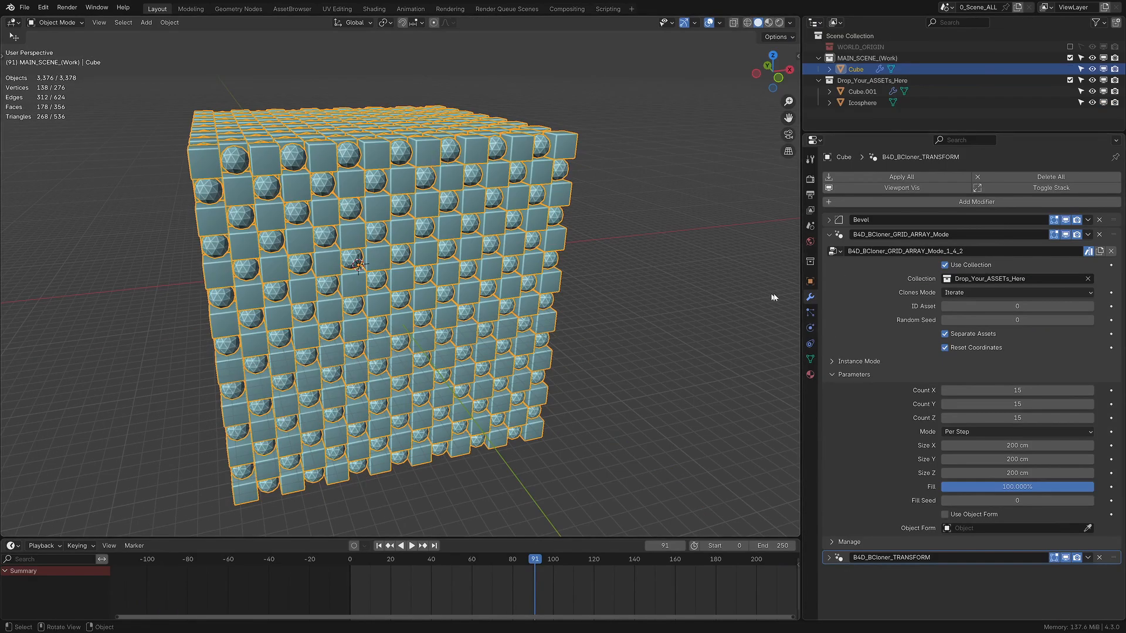
Set the Grid Array BCloner's Clones Mode to Random and inspect the mixed clones
{"action": "left_click", "coordinate": [1017, 292]}
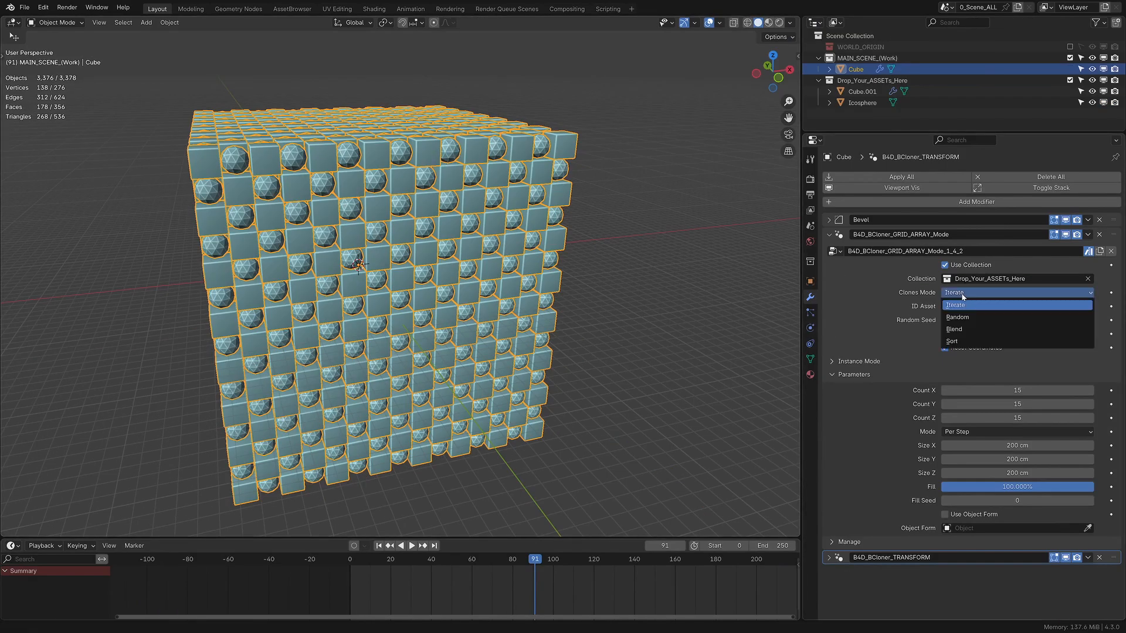
{"action": "left_click", "coordinate": [1017, 317]}
{"action": "middle_click_drag", "start_coordinate": [723, 316], "coordinate": [896, 337]}
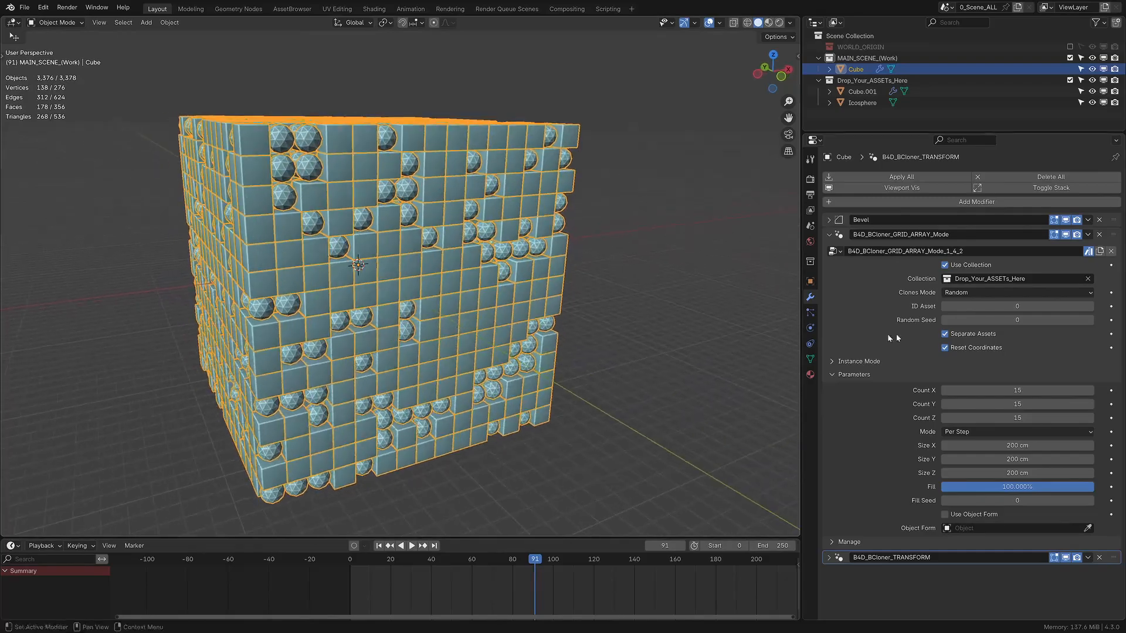
Cycle the Random Seed through several values to test different random arrangements of cubes and spheres
{"action": "left_click", "coordinate": [1091, 323]}
{"action": "left_click", "coordinate": [1091, 322]}
{"action": "left_click", "coordinate": [1091, 321]}
{"action": "left_click", "coordinate": [1091, 321]}
{"action": "middle_click_drag", "start_coordinate": [575, 267], "coordinate": [587, 294]}
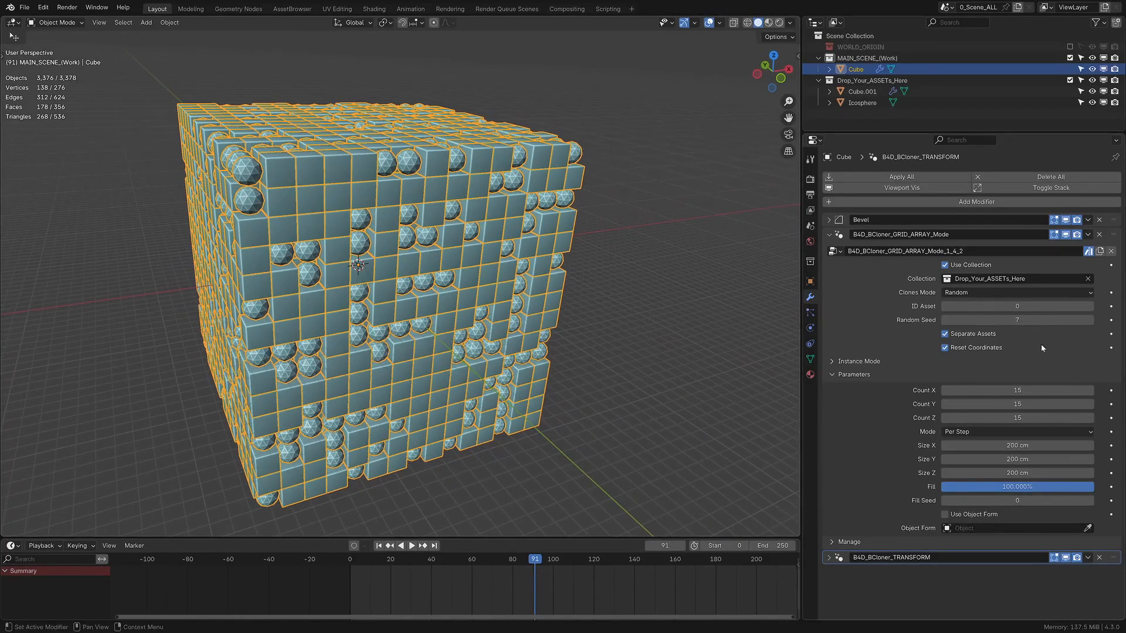
{"action": "left_click_drag", "start_coordinate": [1031, 322], "coordinate": [1055, 322]}
{"action": "left_click", "coordinate": [945, 320]}
{"action": "left_click", "coordinate": [997, 292]}
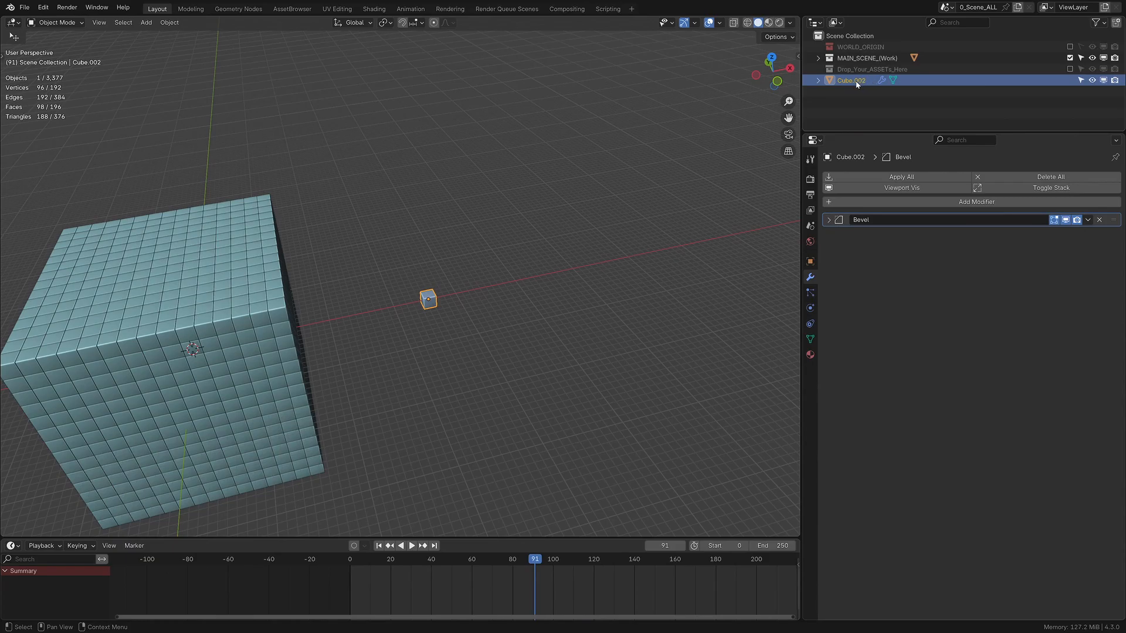
Rename the separate beveled cube Cube.002 as BMotext
{"action": "double_click", "coordinate": [856, 81]}
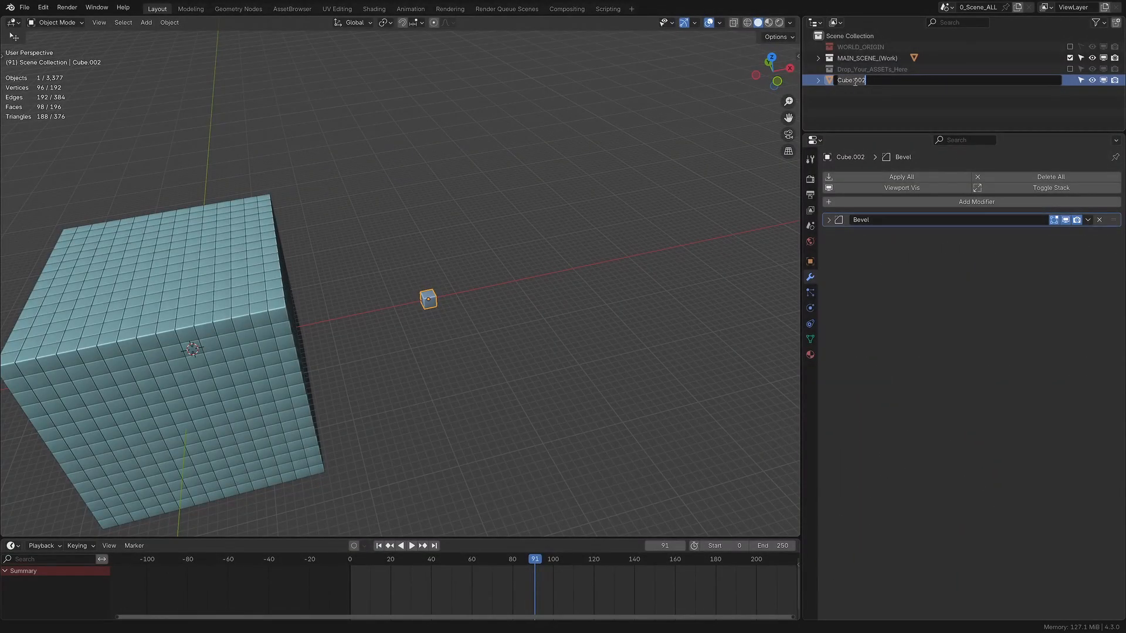
{"action": "type", "text": "ext"}
{"action": "key", "text": "Return"}
Apply the BMoText object tool to the BMotext cube and frame the resulting text object
{"action": "key", "text": "t"}
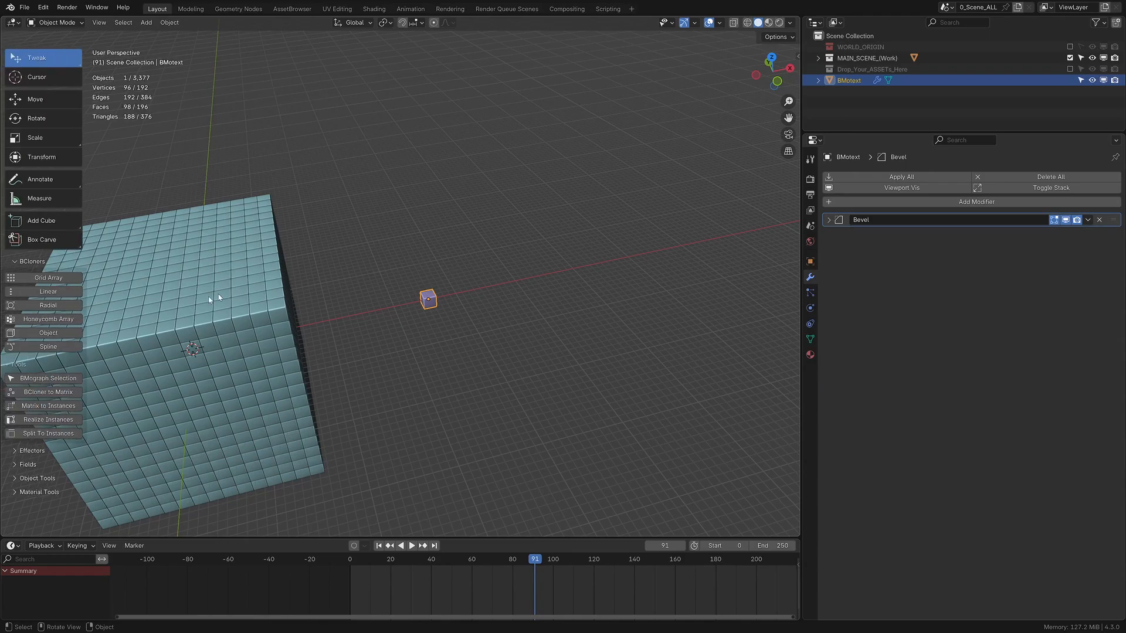
{"action": "left_click", "coordinate": [32, 262]}
{"action": "left_click", "coordinate": [37, 303]}
{"action": "left_click", "coordinate": [48, 332]}
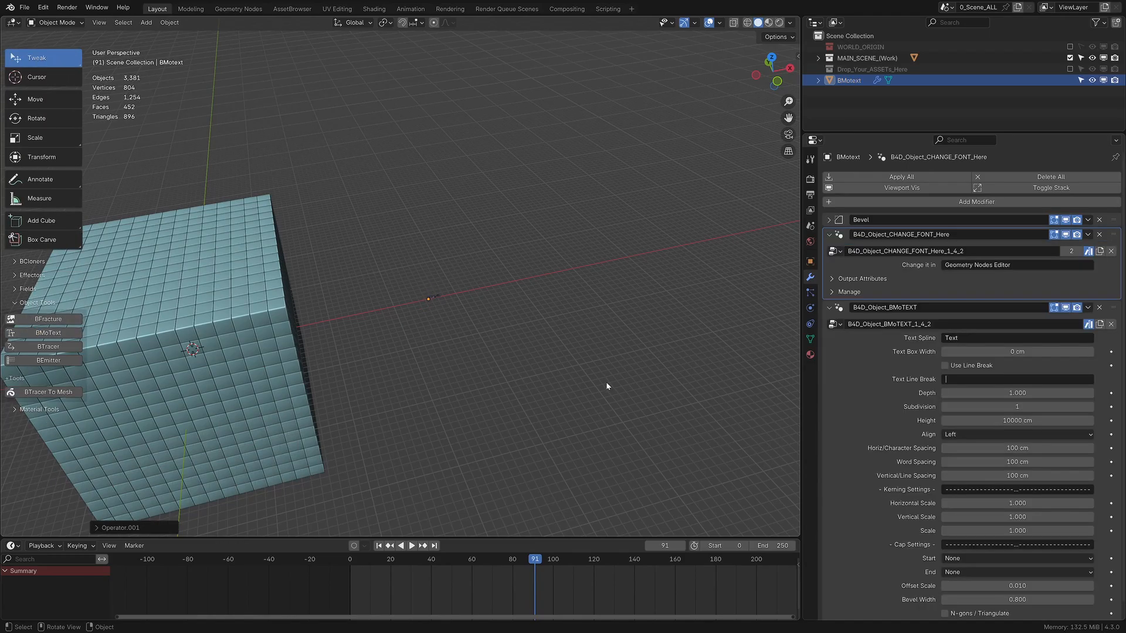
{"action": "scroll", "coordinate": [446, 299], "scroll_direction": "up", "scroll_amount": 2}
{"action": "middle_click_drag", "start_coordinate": [446, 297], "coordinate": [427, 352]}
{"action": "key", "text": "KP_Decimal"}
{"action": "scroll", "coordinate": [441, 400], "scroll_direction": "down", "scroll_amount": 8}
{"action": "scroll", "coordinate": [427, 352], "scroll_direction": "down", "scroll_amount": 3}
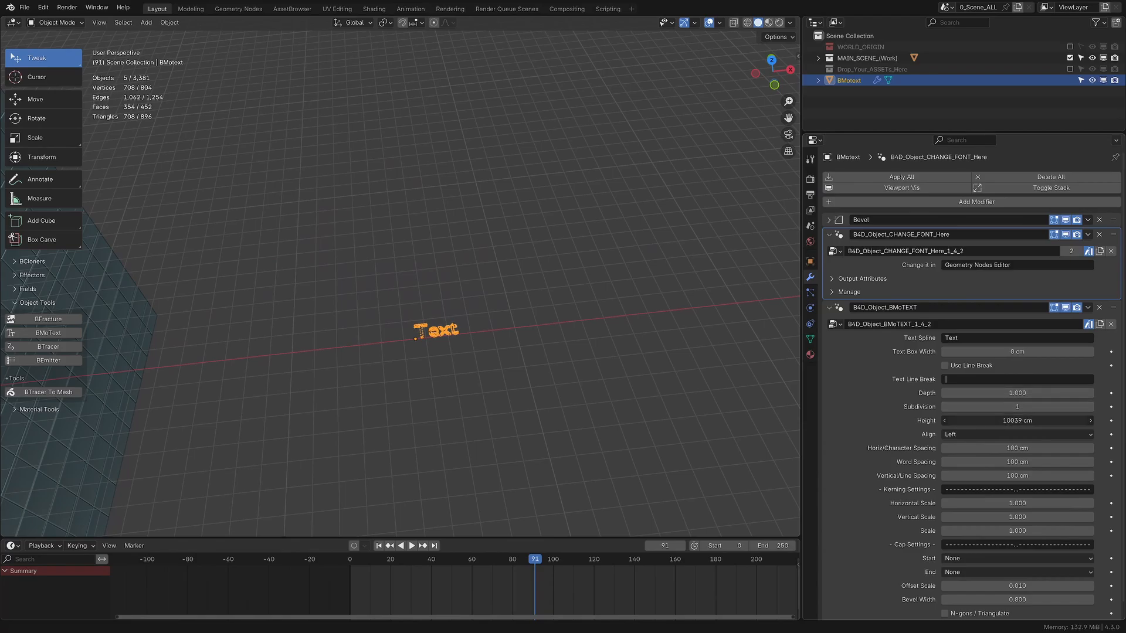
Set the BMoText height to about 18874 cm and scale the text object up about threefold
{"action": "left_click_drag", "start_coordinate": [997, 420], "coordinate": [1020, 420]}
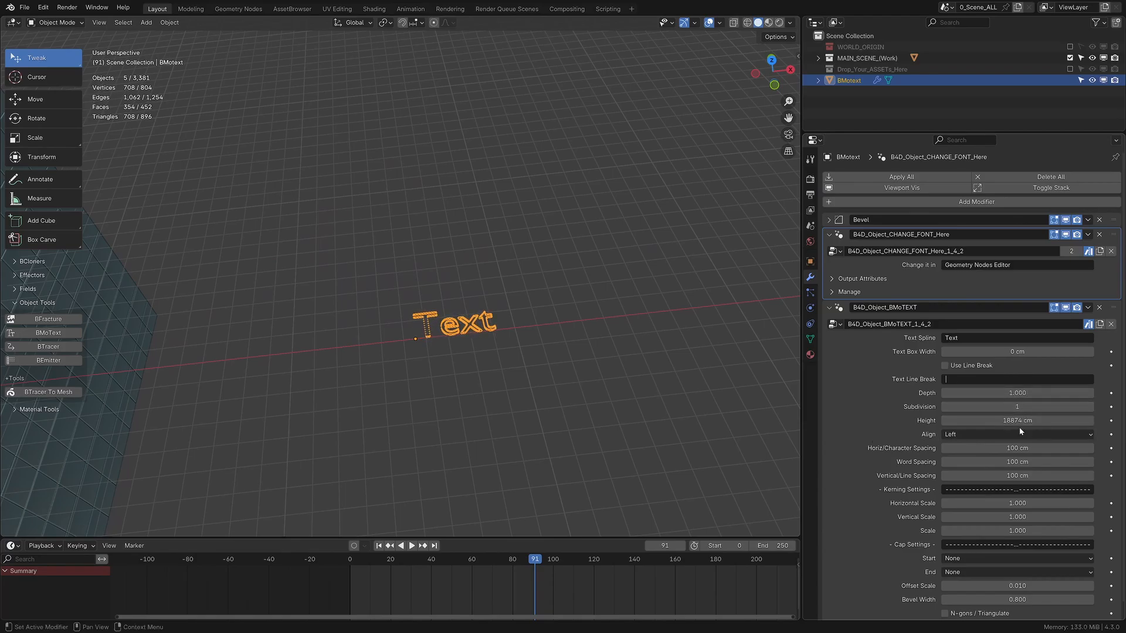
{"action": "key", "text": "s"}
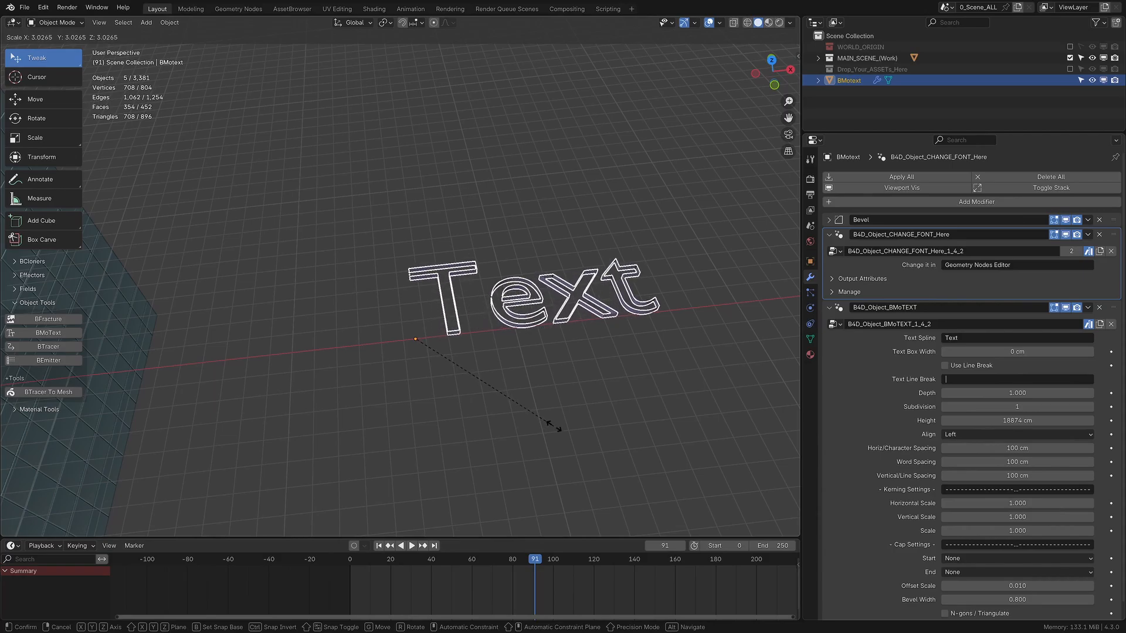
{"action": "left_click", "coordinate": [575, 386]}
{"action": "middle_click_drag", "start_coordinate": [574, 388], "coordinate": [503, 437], "text": "shift"}
Extrude the text by raising its Depth to about 6.09
{"action": "left_click_drag", "start_coordinate": [1017, 393], "coordinate": [1050, 393]}
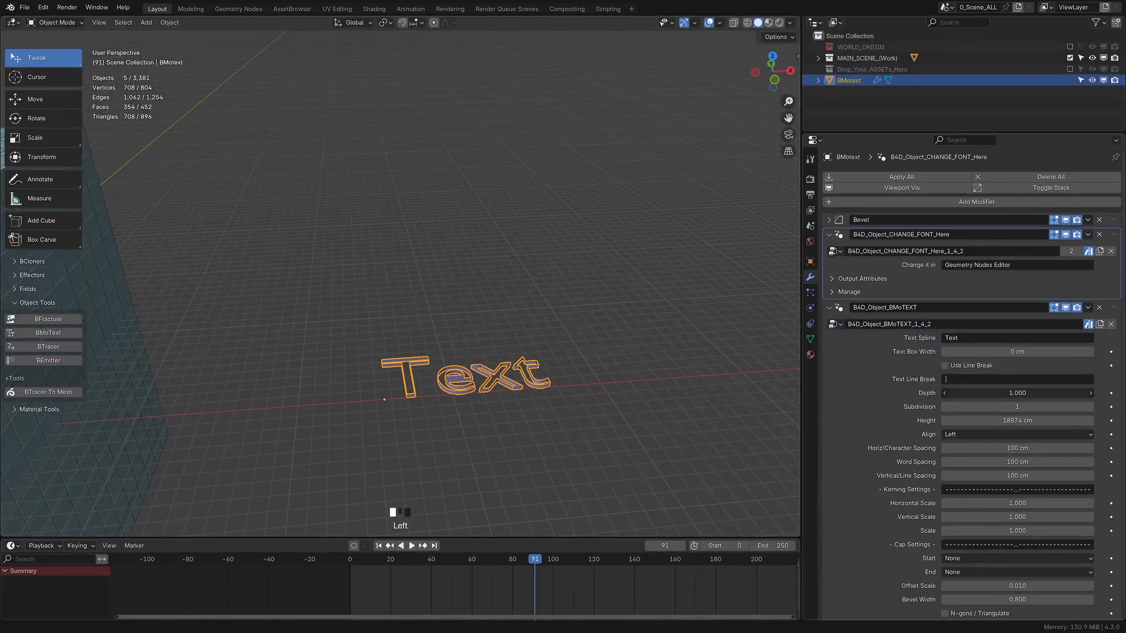
{"action": "middle_click_drag", "start_coordinate": [527, 342], "coordinate": [449, 395]}
{"action": "scroll", "coordinate": [465, 350], "scroll_direction": "up", "scroll_amount": 5}
{"action": "scroll", "coordinate": [997, 411], "scroll_direction": "down", "scroll_amount": 1}
Close the front and back of the letters by setting both Start and End to Cap
{"action": "left_click", "coordinate": [1017, 544]}
{"action": "left_click", "coordinate": [1017, 566]}
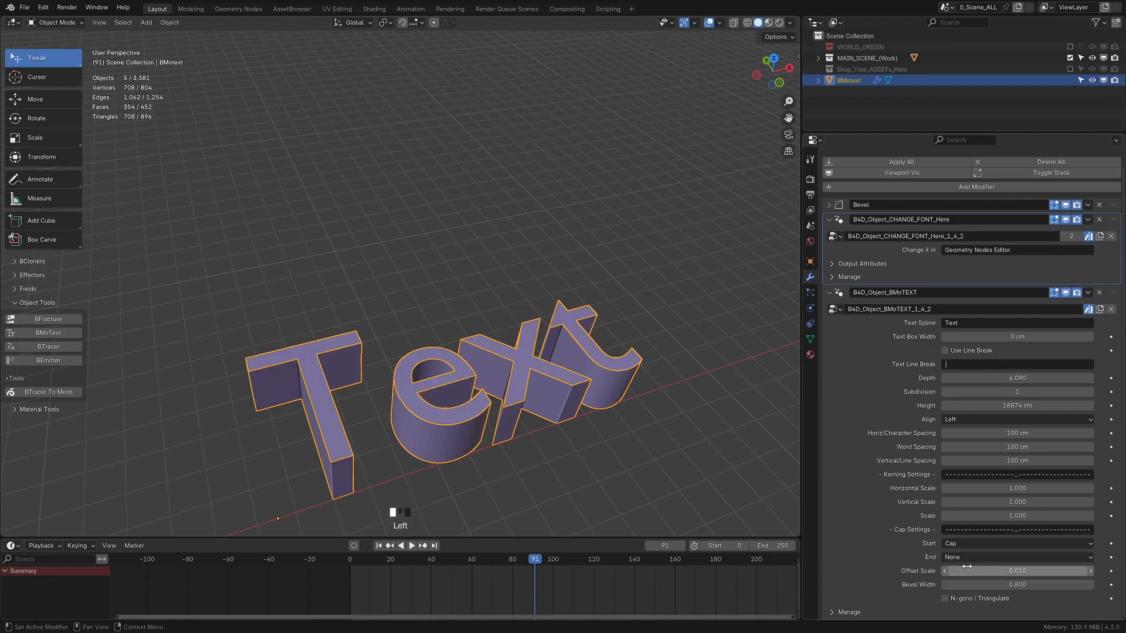
{"action": "left_click", "coordinate": [1018, 557]}
{"action": "left_click", "coordinate": [1018, 580]}
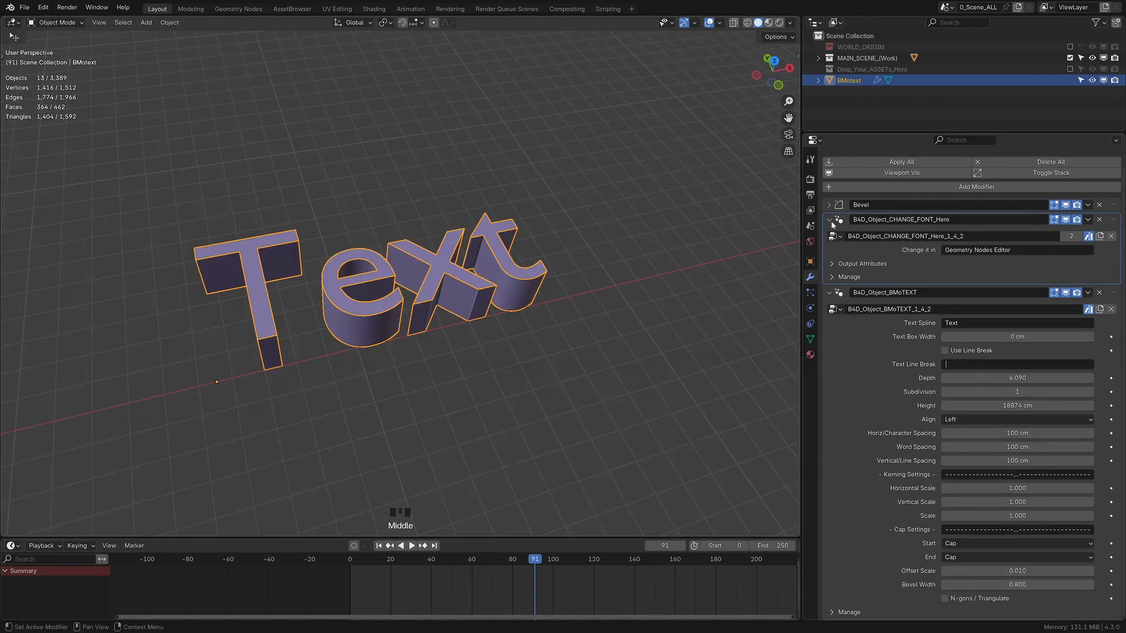
Collapse the font modifier and change the BMoText string to Example Text
{"action": "left_click", "coordinate": [830, 221]}
{"action": "left_click", "coordinate": [993, 280]}
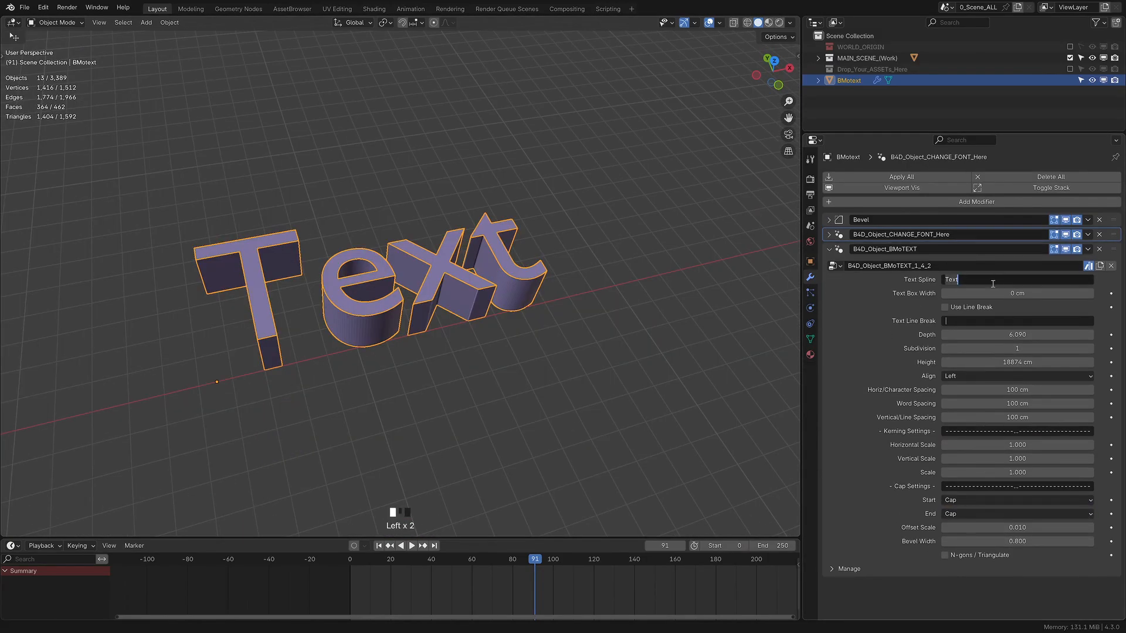
{"action": "type", "text": "Example Text"}
{"action": "key", "text": "Return"}
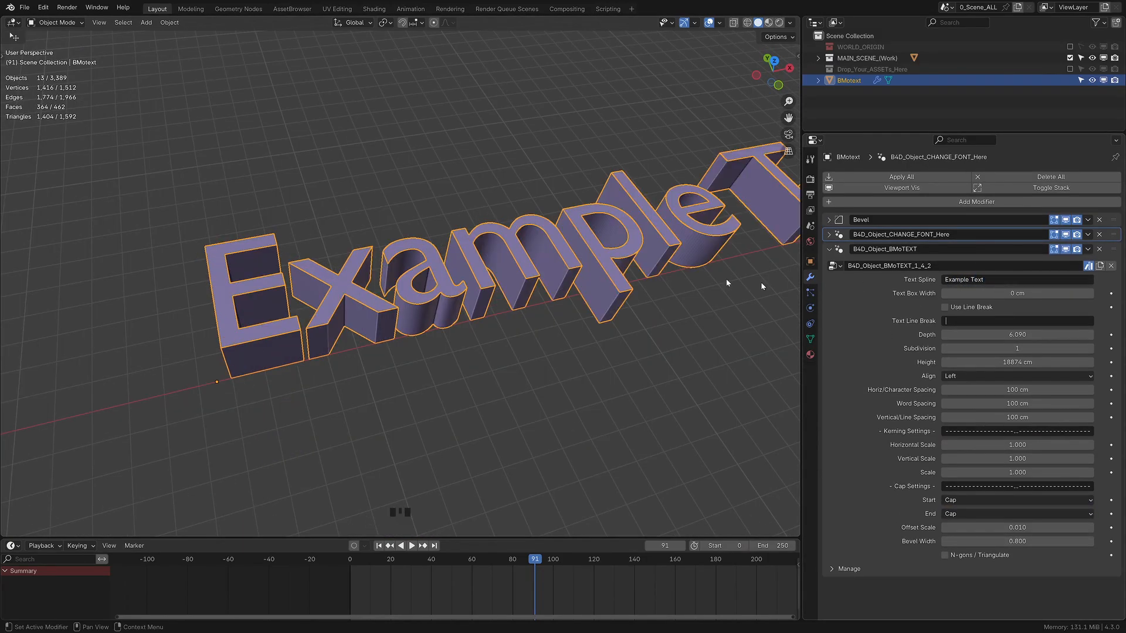
{"action": "scroll", "coordinate": [622, 258], "scroll_direction": "down", "scroll_amount": 4}
{"action": "middle_click_drag", "start_coordinate": [592, 220], "coordinate": [467, 275], "text": "shift"}
{"action": "scroll", "coordinate": [464, 282], "scroll_direction": "up", "scroll_amount": 1}
Preview different Depth and Height values on the text and discard the changes
{"action": "left_click_drag", "start_coordinate": [991, 335], "coordinate": [1018, 335]}
{"action": "right_click", "coordinate": [1018, 335]}
{"action": "left_click_drag", "start_coordinate": [1000, 362], "coordinate": [1017, 362]}
{"action": "right_click", "coordinate": [1018, 361]}
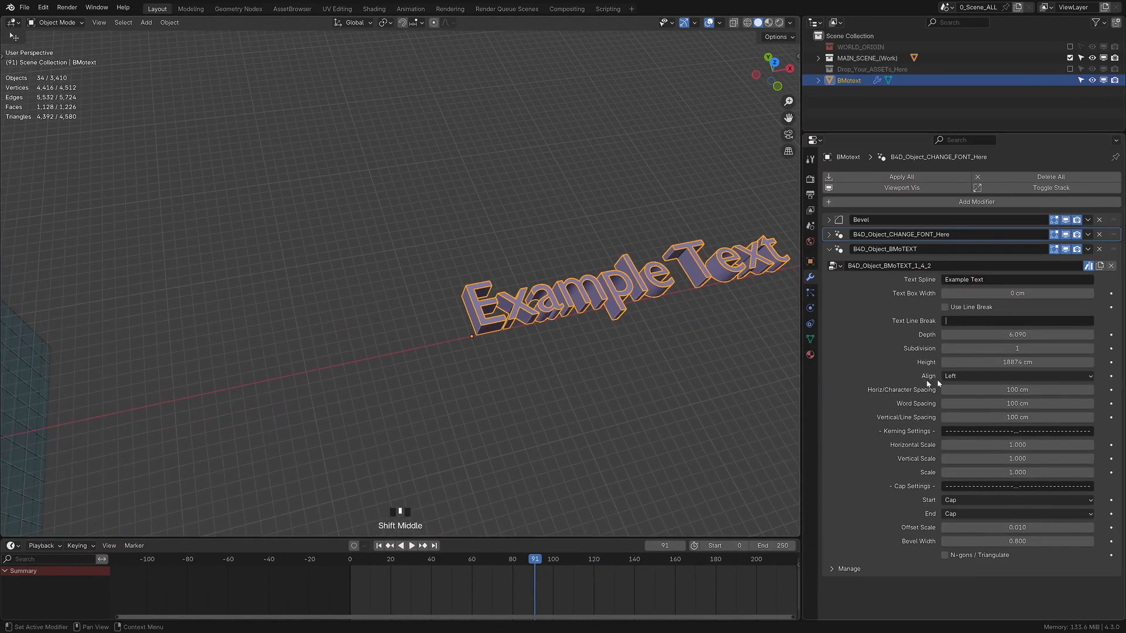
Set the text's Align option to Middle
{"action": "left_click", "coordinate": [973, 377]}
{"action": "left_click", "coordinate": [977, 401]}
{"action": "middle_click_drag", "start_coordinate": [653, 349], "coordinate": [654, 375], "text": "shift"}
{"action": "left_click", "coordinate": [1020, 379]}
{"action": "left_click", "coordinate": [1017, 400]}
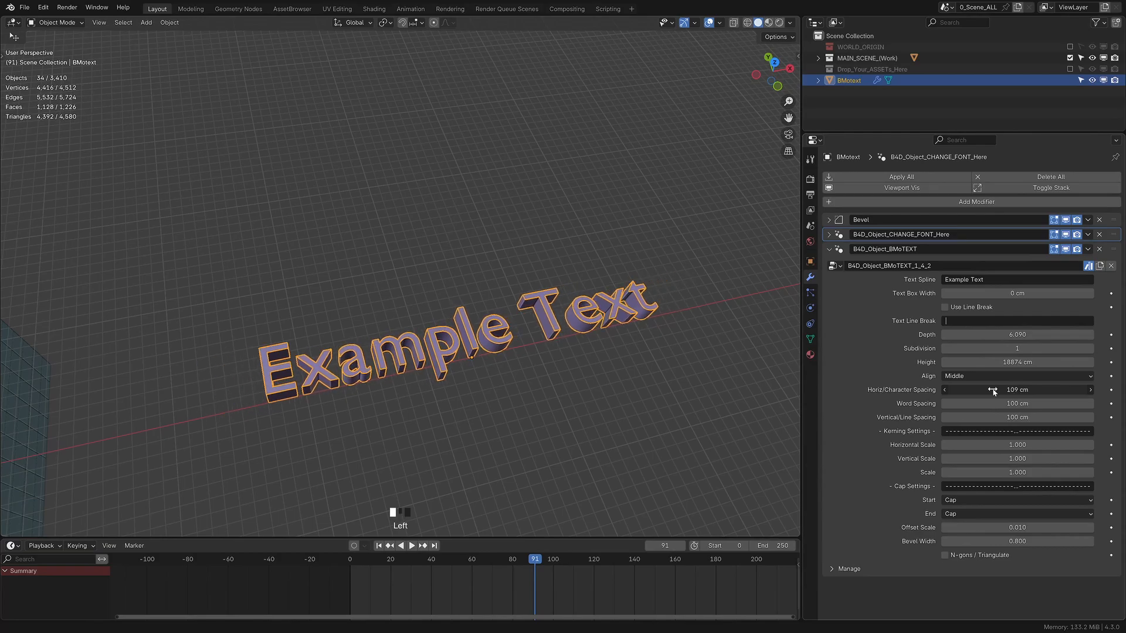
Preview changes to the text's character spacing, line spacing and horizontal scale, discarding each one
{"action": "right_click", "coordinate": [993, 391]}
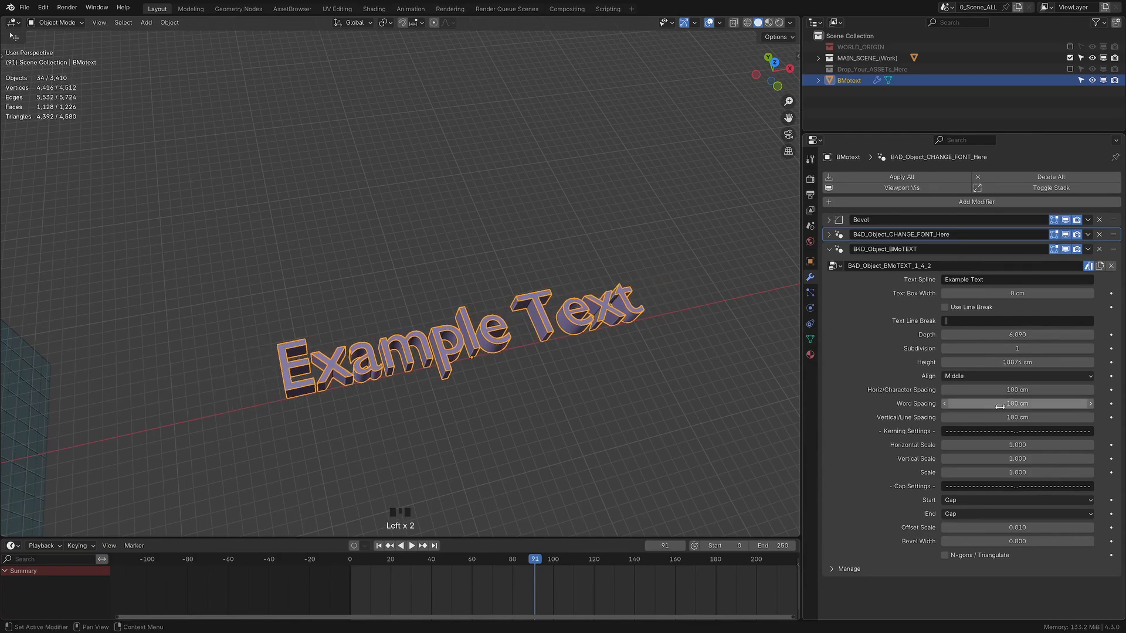
{"action": "left_click_drag", "start_coordinate": [1000, 417], "coordinate": [1050, 417]}
{"action": "right_click", "coordinate": [999, 417]}
{"action": "left_click_drag", "start_coordinate": [997, 445], "coordinate": [974, 471]}
{"action": "right_click", "coordinate": [997, 445]}
{"action": "key", "text": "Escape"}
Try the Fillet options in the cap settings and set both Start and End to Fillet Cap
{"action": "left_click", "coordinate": [957, 501]}
{"action": "left_click", "coordinate": [958, 537]}
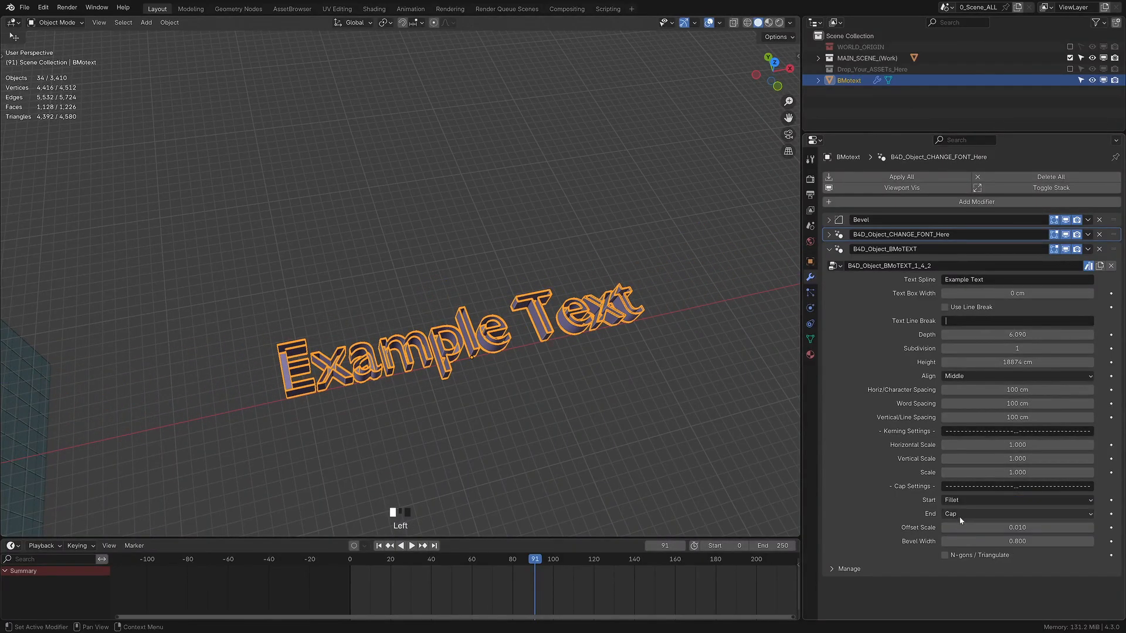
{"action": "left_click", "coordinate": [959, 515]}
{"action": "left_click", "coordinate": [962, 551]}
{"action": "left_click", "coordinate": [440, 396]}
{"action": "middle_click_drag", "start_coordinate": [437, 394], "coordinate": [458, 361]}
{"action": "left_click", "coordinate": [962, 514]}
{"action": "left_click", "coordinate": [971, 561]}
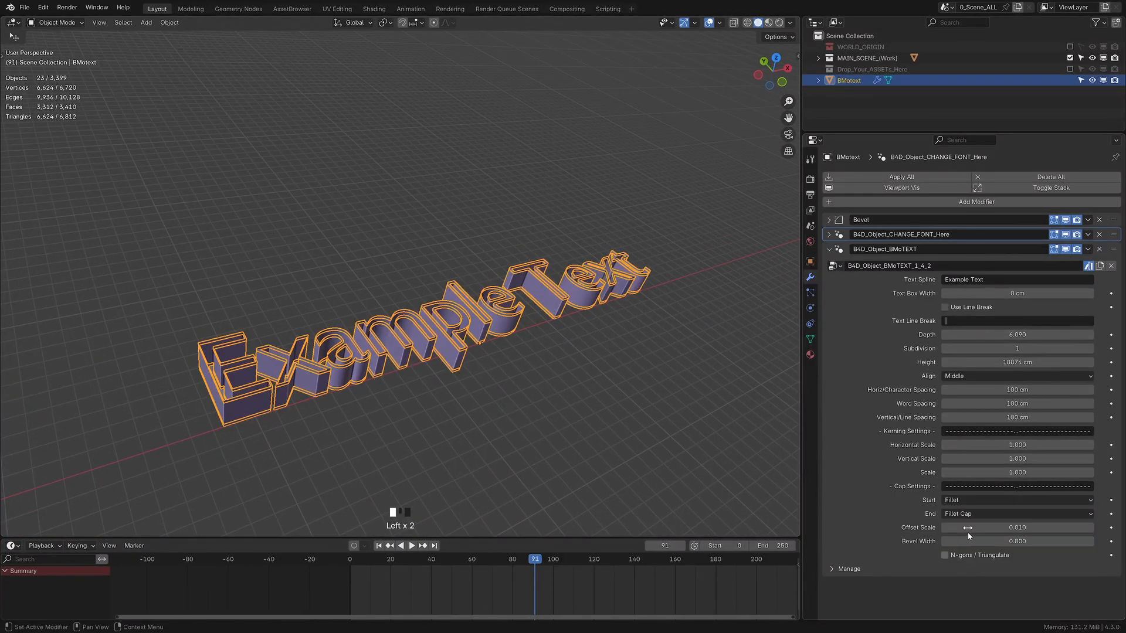
{"action": "left_click", "coordinate": [966, 500]}
{"action": "left_click", "coordinate": [971, 548]}
Raise the fillet caps' Offset Scale to about 3.41 and adjust the Bevel Width
{"action": "middle_click_drag", "start_coordinate": [601, 311], "coordinate": [552, 317]}
{"action": "left_click", "coordinate": [422, 282]}
{"action": "scroll", "coordinate": [343, 335], "scroll_direction": "up", "scroll_amount": 3}
{"action": "middle_click_drag", "start_coordinate": [342, 335], "coordinate": [358, 351]}
{"action": "left_click_drag", "start_coordinate": [1001, 532], "coordinate": [1085, 533], "text": "shift"}
{"action": "scroll", "coordinate": [528, 349], "scroll_direction": "down", "scroll_amount": 1}
{"action": "left_click", "coordinate": [518, 352]}
{"action": "middle_click_drag", "start_coordinate": [522, 343], "coordinate": [479, 343]}
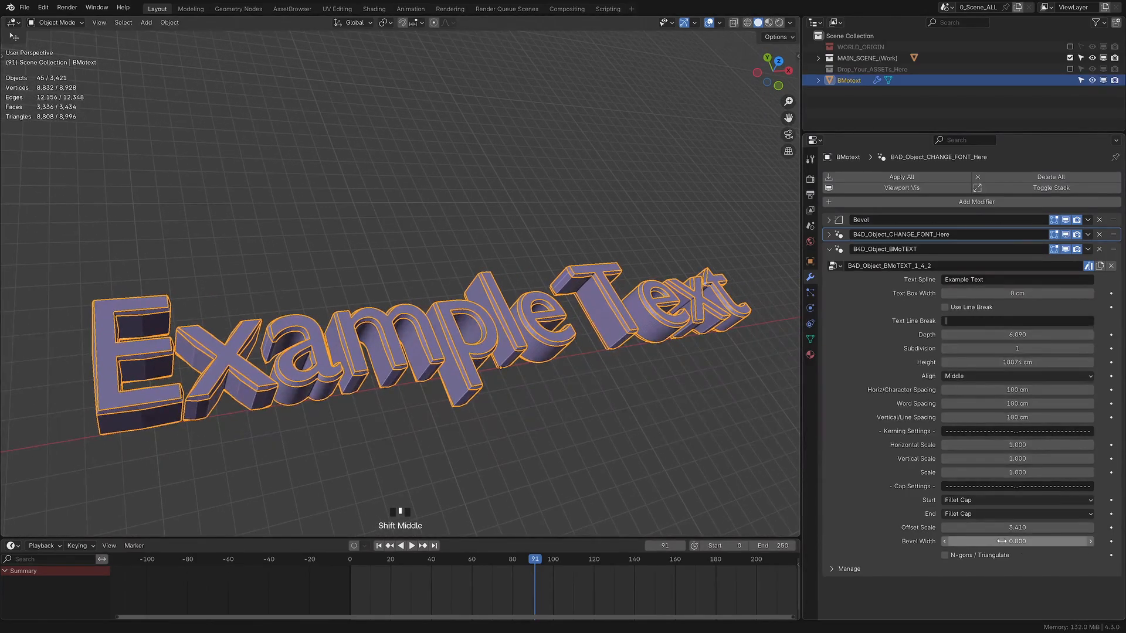
{"action": "left_click_drag", "start_coordinate": [1012, 541], "coordinate": [1032, 541], "text": "shift"}
Load the Caladea Bold font into the String to Curves node of the CHANGE_FONT node group
{"action": "left_click", "coordinate": [829, 250]}
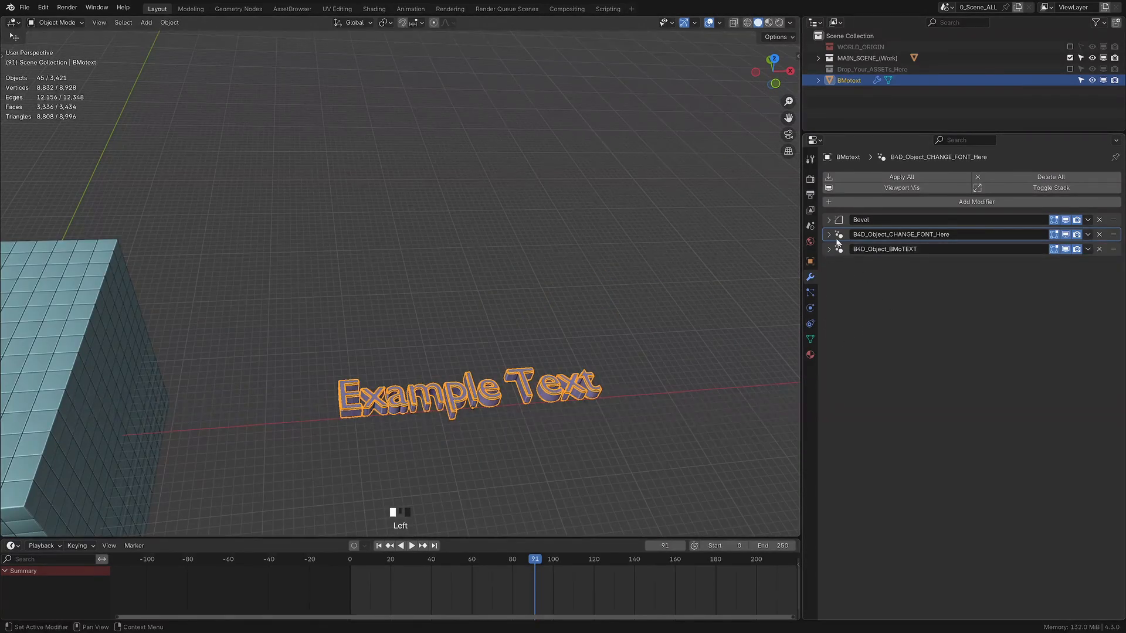
{"action": "left_click", "coordinate": [837, 238]}
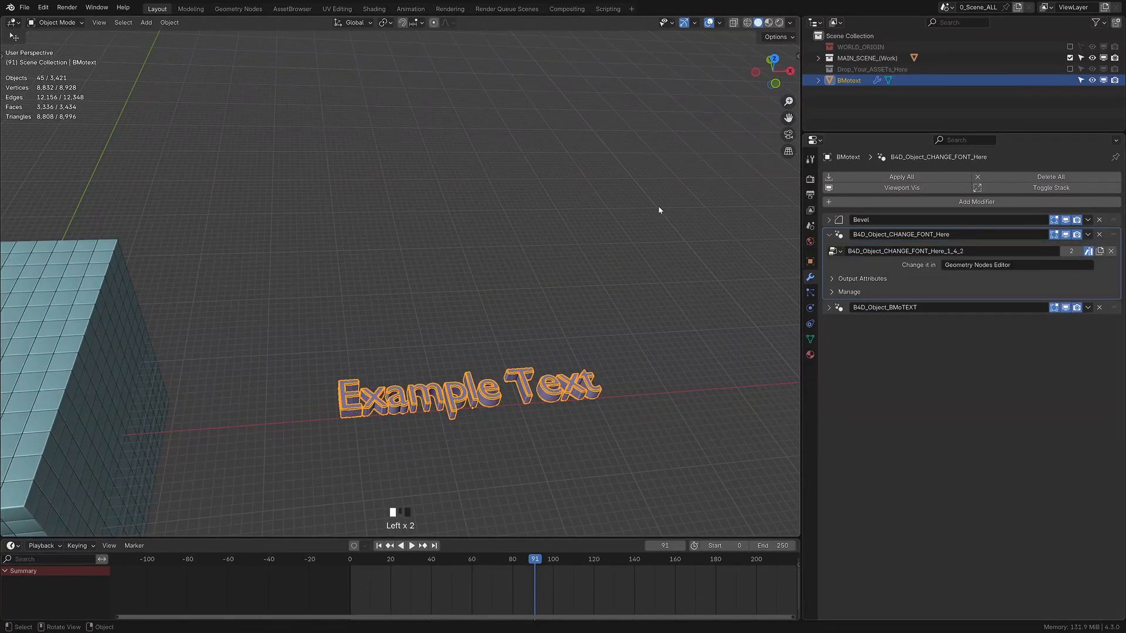
{"action": "left_click", "coordinate": [240, 10]}
{"action": "scroll", "coordinate": [522, 297], "scroll_direction": "up", "scroll_amount": 5}
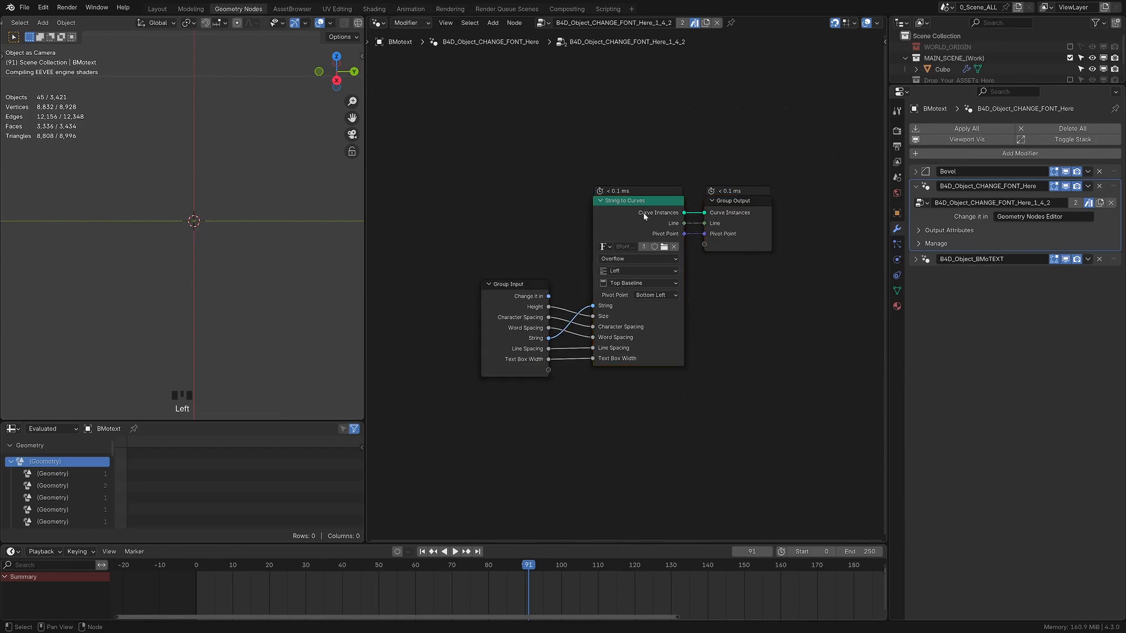
{"action": "left_click", "coordinate": [669, 246]}
{"action": "left_click", "coordinate": [620, 296]}
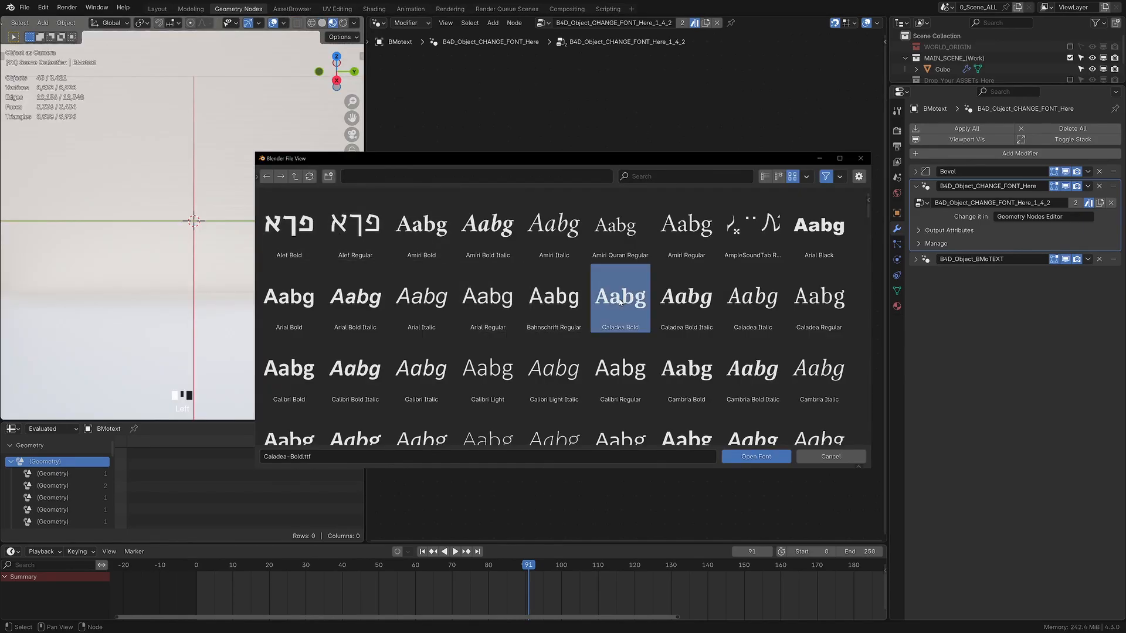
{"action": "scroll", "coordinate": [190, 262], "scroll_direction": "down", "scroll_amount": 7}
{"action": "key", "text": "Return"}
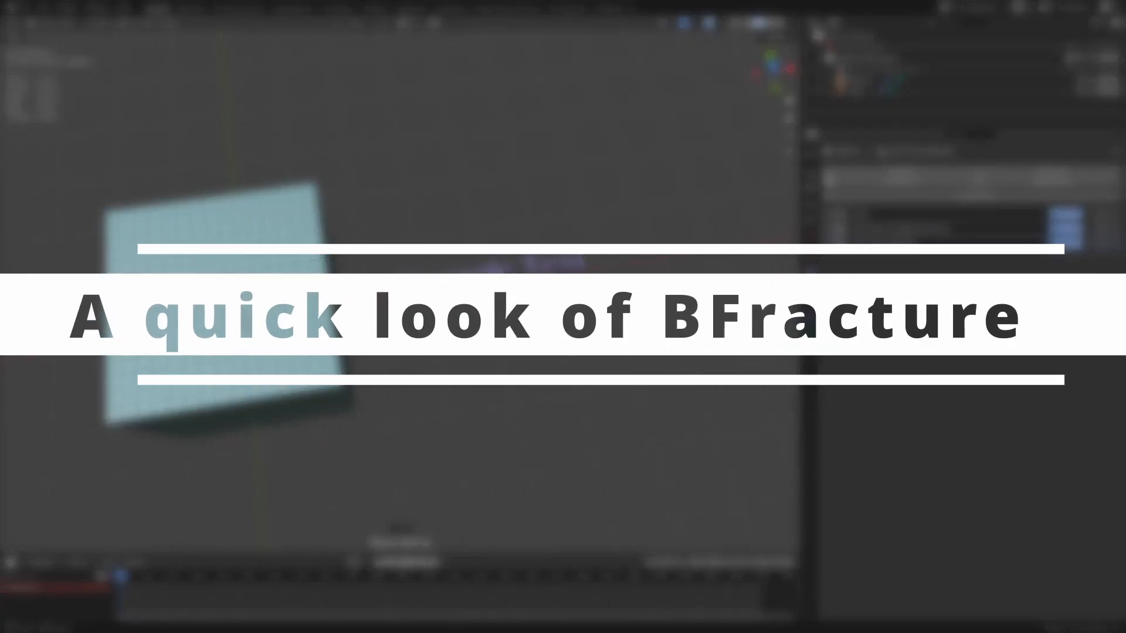
Add a mesh cube to the scene and apply the BFracture object tool to it
{"action": "middle_click_drag", "start_coordinate": [689, 325], "coordinate": [453, 312], "text": "shift"}
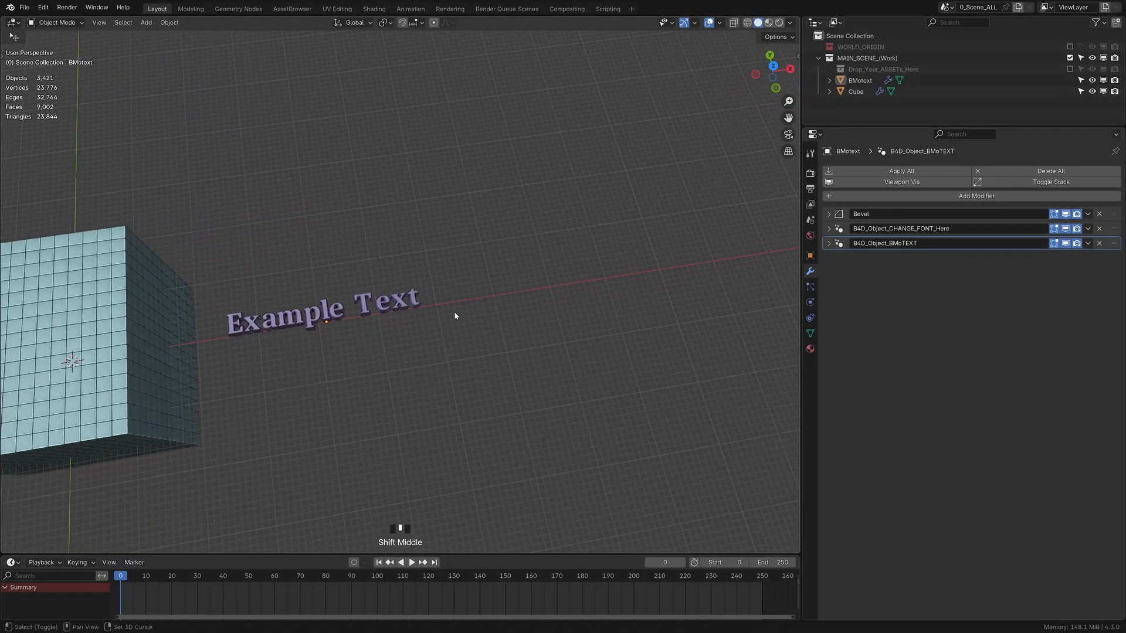
{"action": "scroll", "coordinate": [477, 298], "scroll_direction": "up", "scroll_amount": 2}
{"action": "key", "text": "shift+a"}
{"action": "mouse_move", "coordinate": [478, 298]}
{"action": "left_click", "coordinate": [545, 316]}
{"action": "left_click", "coordinate": [819, 58]}
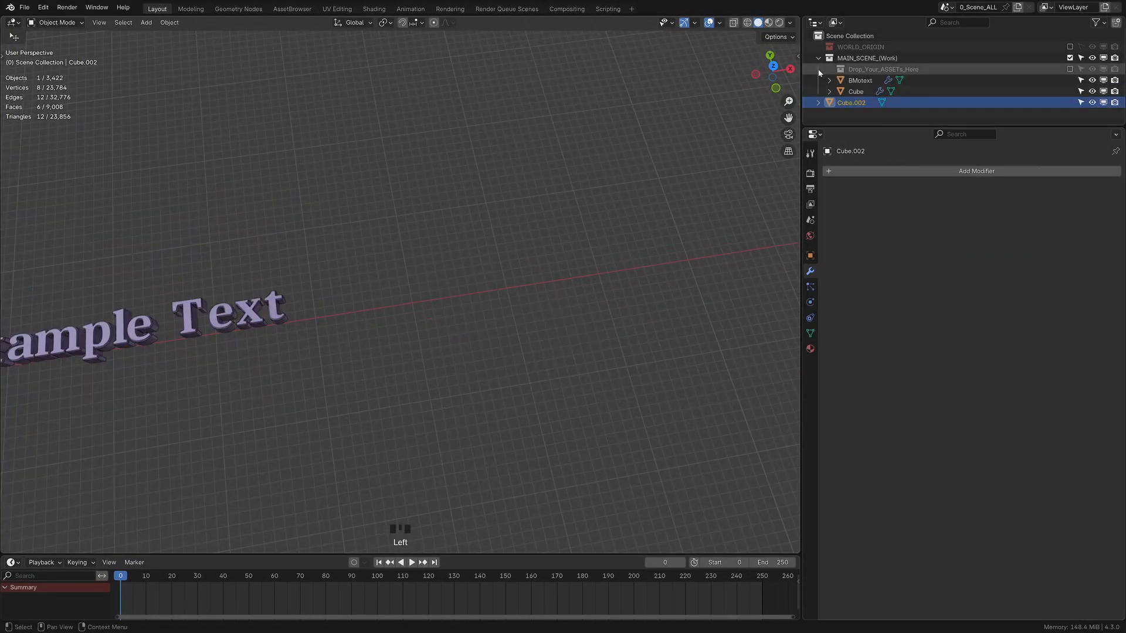
{"action": "key", "text": "t"}
{"action": "left_click", "coordinate": [77, 321]}
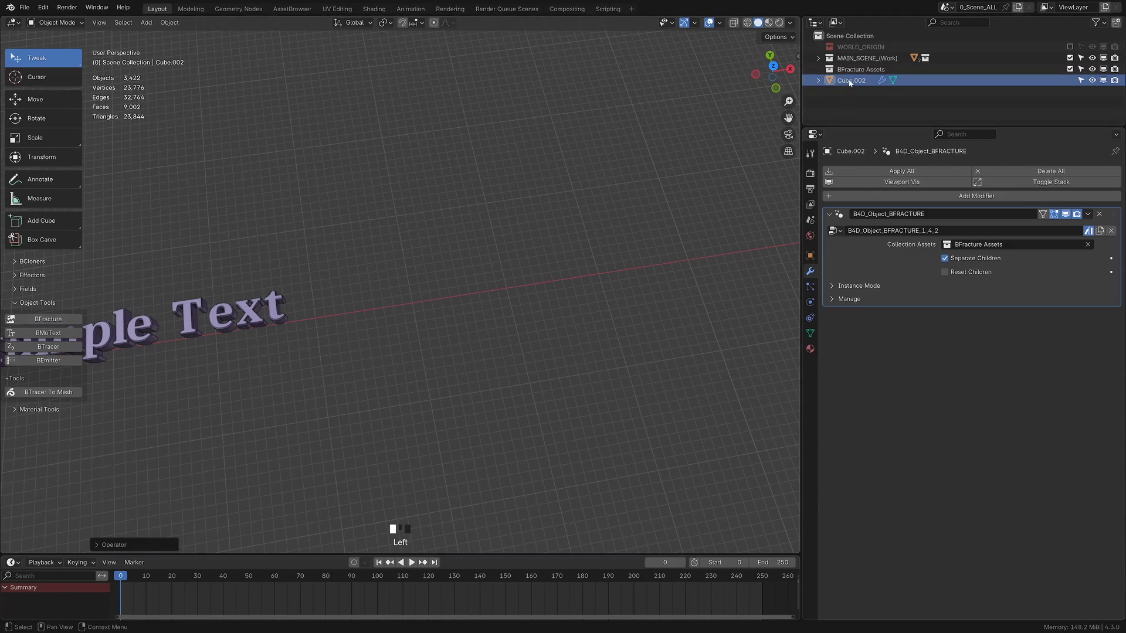
Add a UV sphere and move it along the X axis beyond the Example Text object
{"action": "key", "text": "shift+a"}
{"action": "mouse_move", "coordinate": [439, 304]}
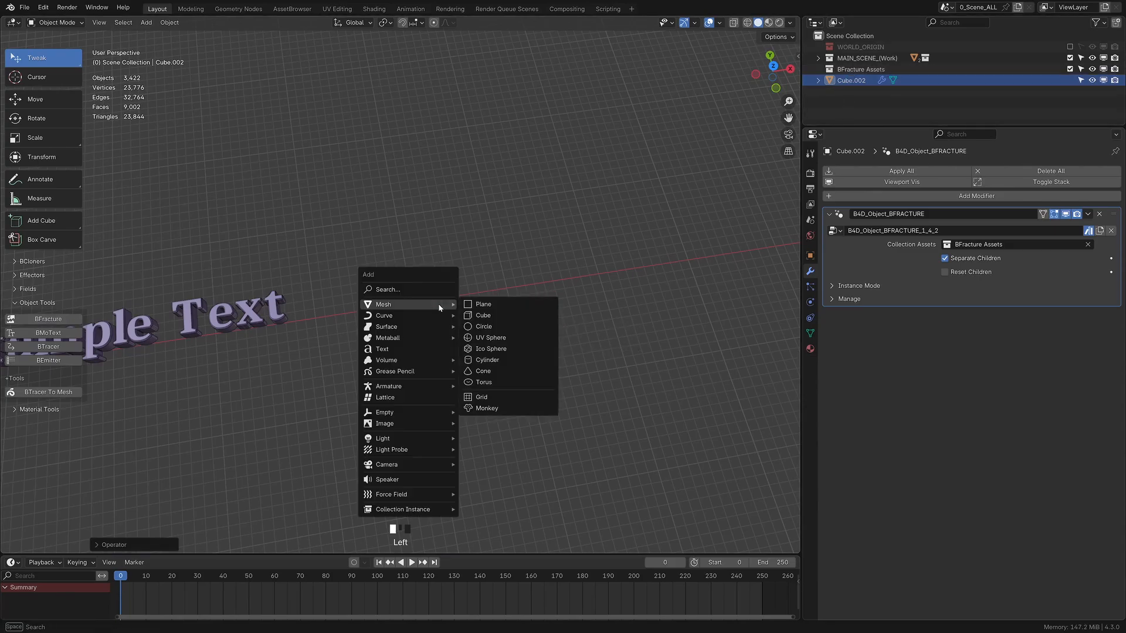
{"action": "left_click", "coordinate": [491, 338]}
{"action": "scroll", "coordinate": [317, 389], "scroll_direction": "down", "scroll_amount": 5}
{"action": "key", "text": "g"}
{"action": "key", "text": "x"}
{"action": "left_click", "coordinate": [449, 343]}
{"action": "scroll", "coordinate": [449, 344], "scroll_direction": "up", "scroll_amount": 4}
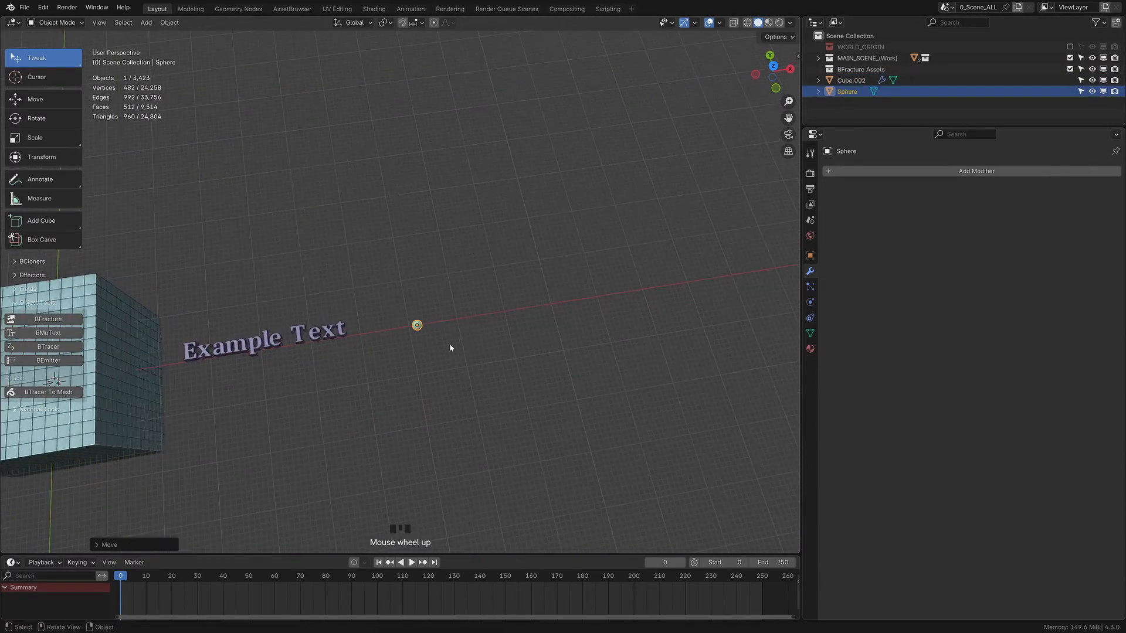
Scale the UV sphere up uniformly to a large size beside the text
{"action": "key", "text": "s"}
{"action": "left_click", "coordinate": [446, 368]}
{"action": "key", "text": "s"}
{"action": "key", "text": "x"}
{"action": "right_click", "coordinate": [473, 399]}
{"action": "key", "text": "s"}
{"action": "left_click", "coordinate": [498, 425]}
{"action": "middle_click_drag", "start_coordinate": [427, 378], "coordinate": [427, 307]}
Give the sphere auto smooth shading and apply its object transform
{"action": "right_click", "coordinate": [417, 322]}
{"action": "left_click", "coordinate": [417, 323]}
{"action": "key", "text": "ctrl+a"}
{"action": "left_click", "coordinate": [397, 323]}
{"action": "left_click", "coordinate": [413, 307]}
Run Cell Fracture on the sphere with Own Particles as point source and a source limit of 100
{"action": "key", "text": "F3"}
{"action": "type", "text": "cell"}
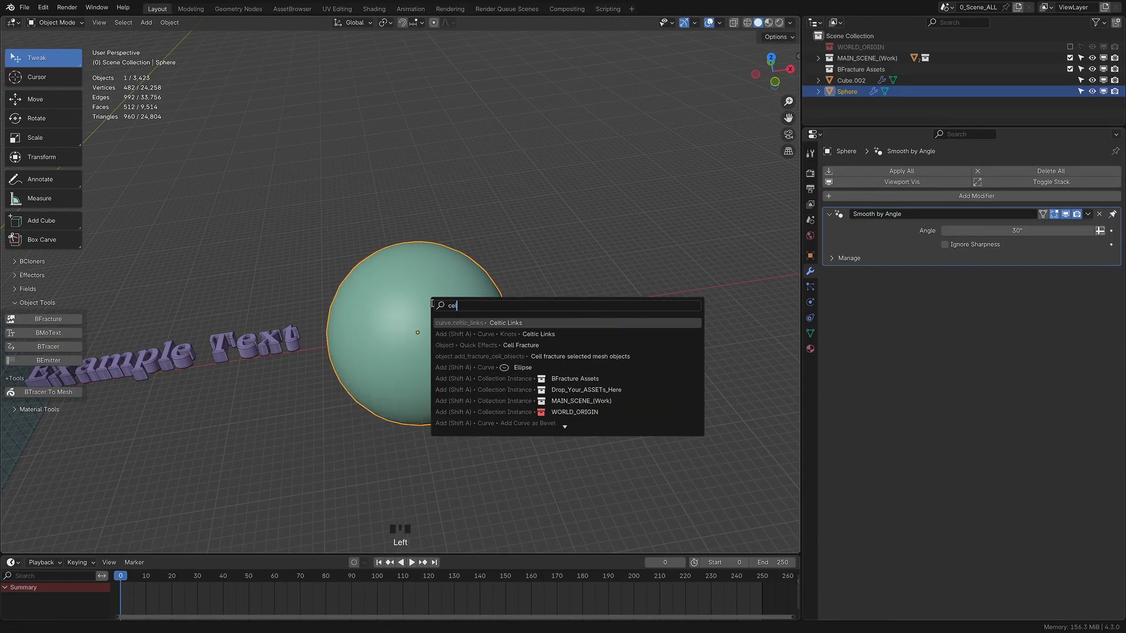
{"action": "key", "text": "Return"}
{"action": "left_click_drag", "start_coordinate": [433, 315], "coordinate": [629, 188]}
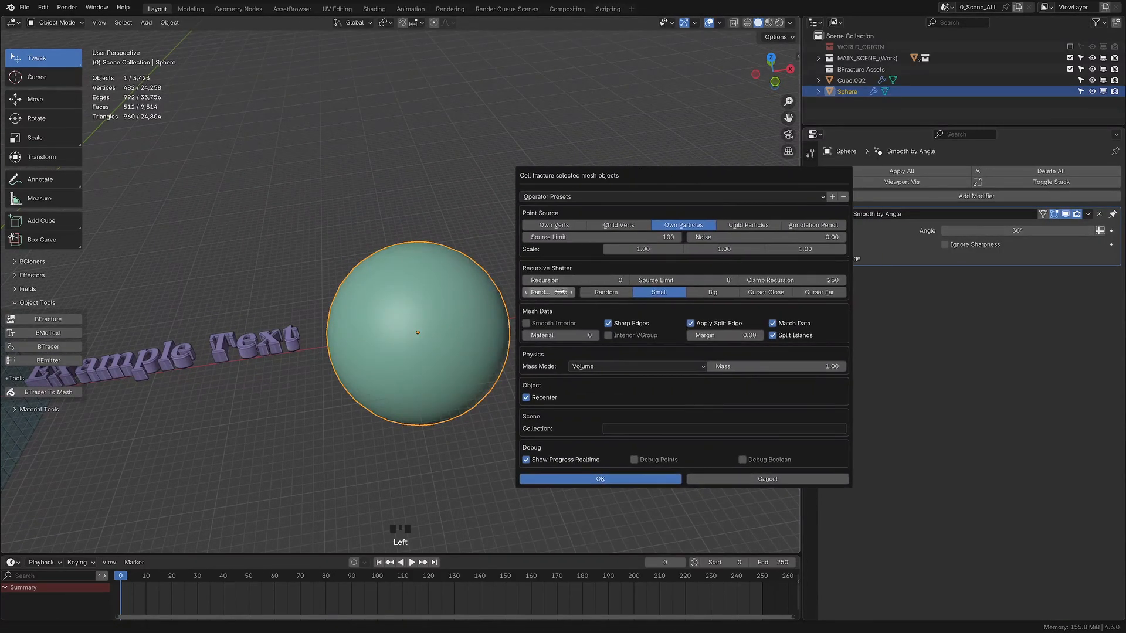
{"action": "left_click", "coordinate": [581, 479]}
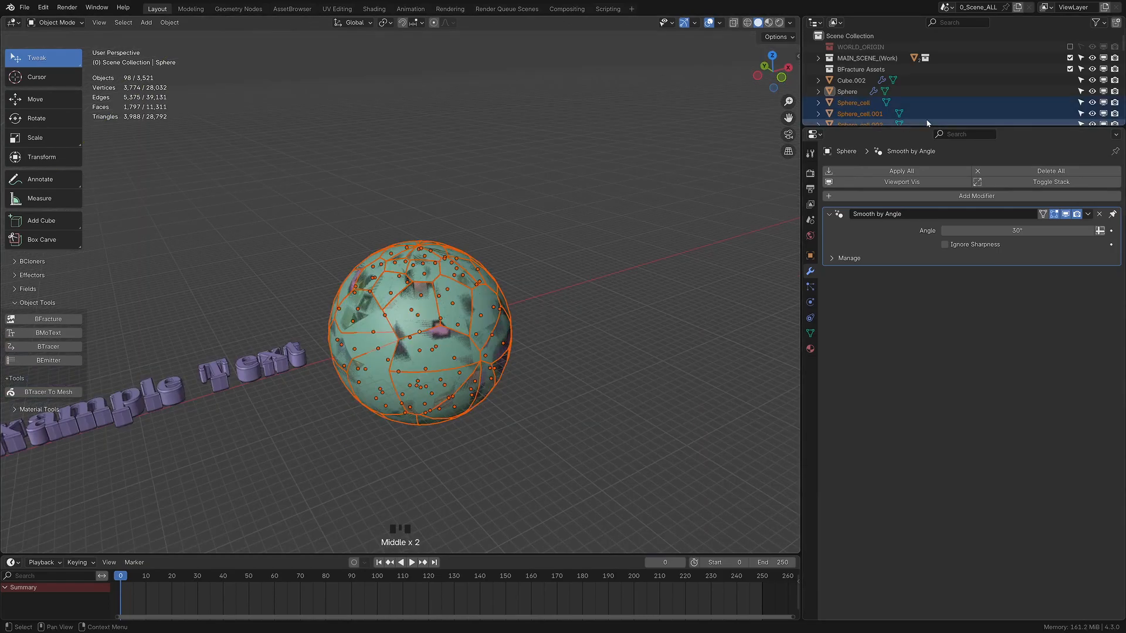
Move all the fractured sphere cells into the BFracture Assets collection and delete the original sphere
{"action": "left_click_drag", "start_coordinate": [927, 127], "coordinate": [922, 197]}
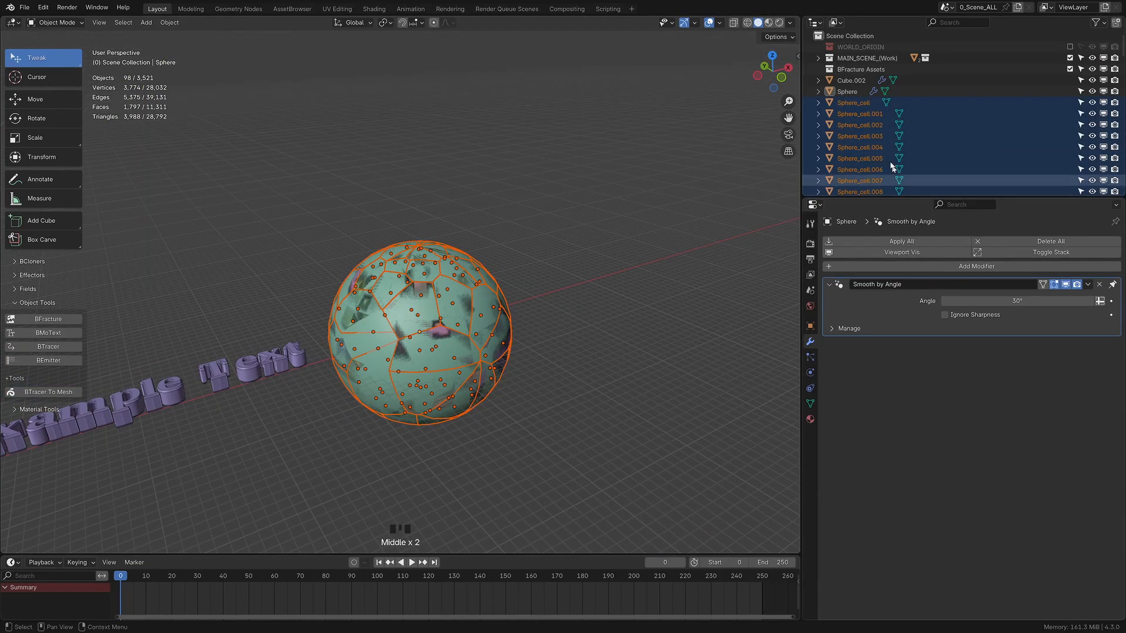
{"action": "left_click_drag", "start_coordinate": [859, 113], "coordinate": [860, 72]}
{"action": "left_click", "coordinate": [819, 70]}
{"action": "left_click", "coordinate": [842, 91]}
{"action": "right_click", "coordinate": [841, 92]}
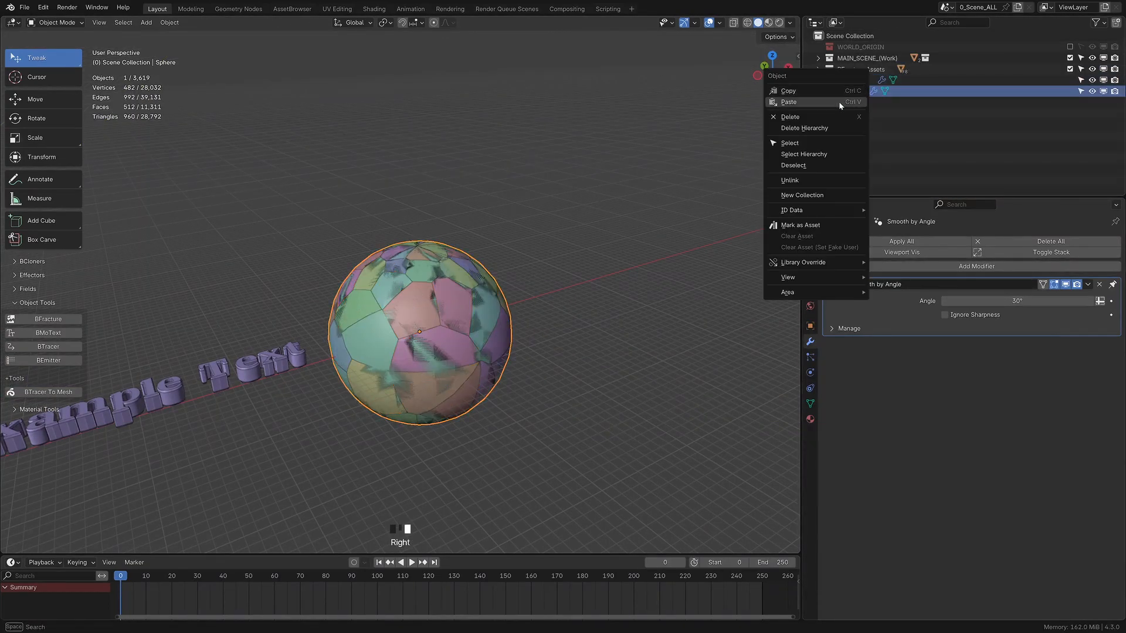
{"action": "left_click", "coordinate": [838, 116]}
Select the BFracture object Cube.002 and exclude the BFracture Assets collection from the view layer
{"action": "middle_click_drag", "start_coordinate": [502, 389], "coordinate": [486, 389]}
{"action": "left_click", "coordinate": [443, 320]}
{"action": "middle_click_drag", "start_coordinate": [444, 319], "coordinate": [474, 289]}
{"action": "scroll", "coordinate": [492, 297], "scroll_direction": "up", "scroll_amount": 2}
{"action": "left_click", "coordinate": [463, 336]}
{"action": "scroll", "coordinate": [463, 328], "scroll_direction": "down", "scroll_amount": 2}
{"action": "left_click", "coordinate": [863, 81]}
{"action": "left_click", "coordinate": [1070, 69]}
{"action": "scroll", "coordinate": [469, 375], "scroll_direction": "up", "scroll_amount": 2}
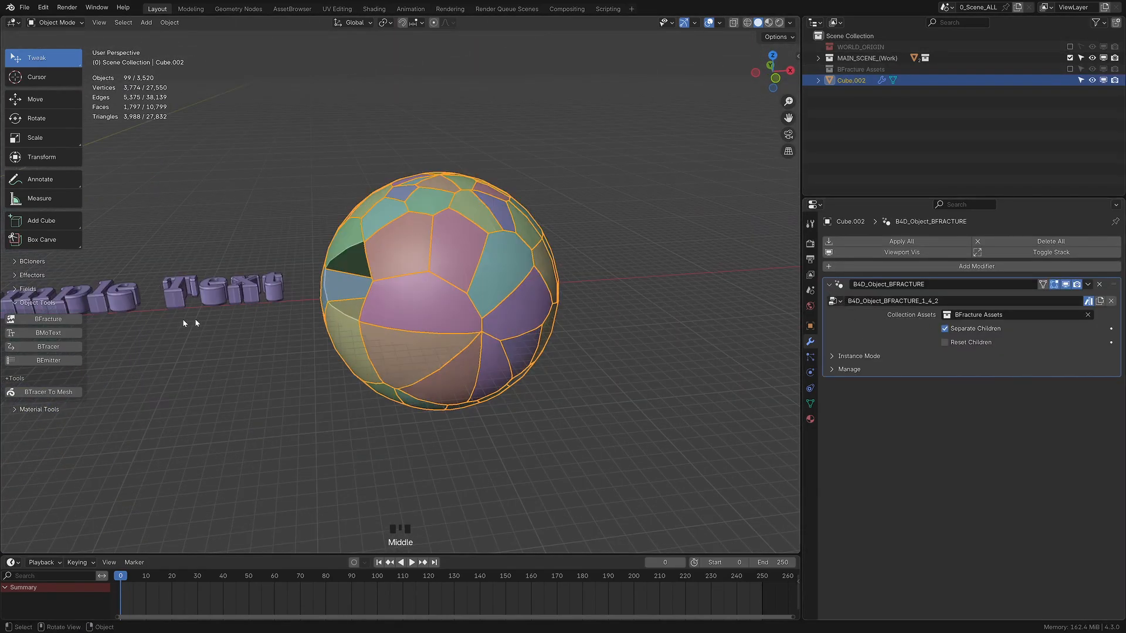
Apply a Random effector to the fractured sphere
{"action": "left_click", "coordinate": [37, 303]}
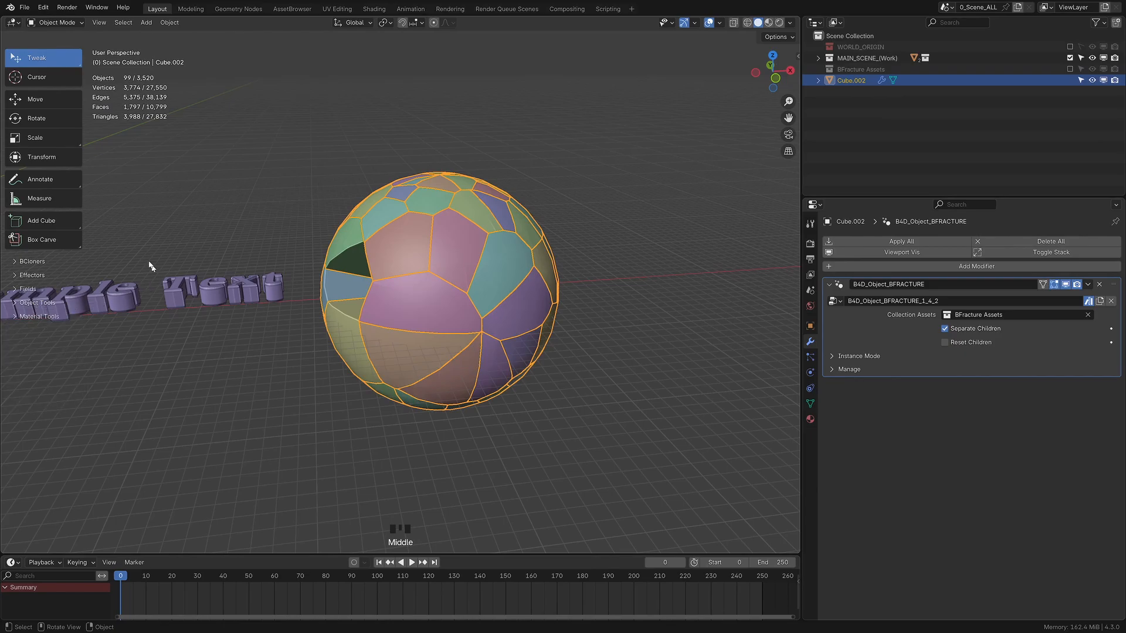
{"action": "left_click", "coordinate": [38, 275]}
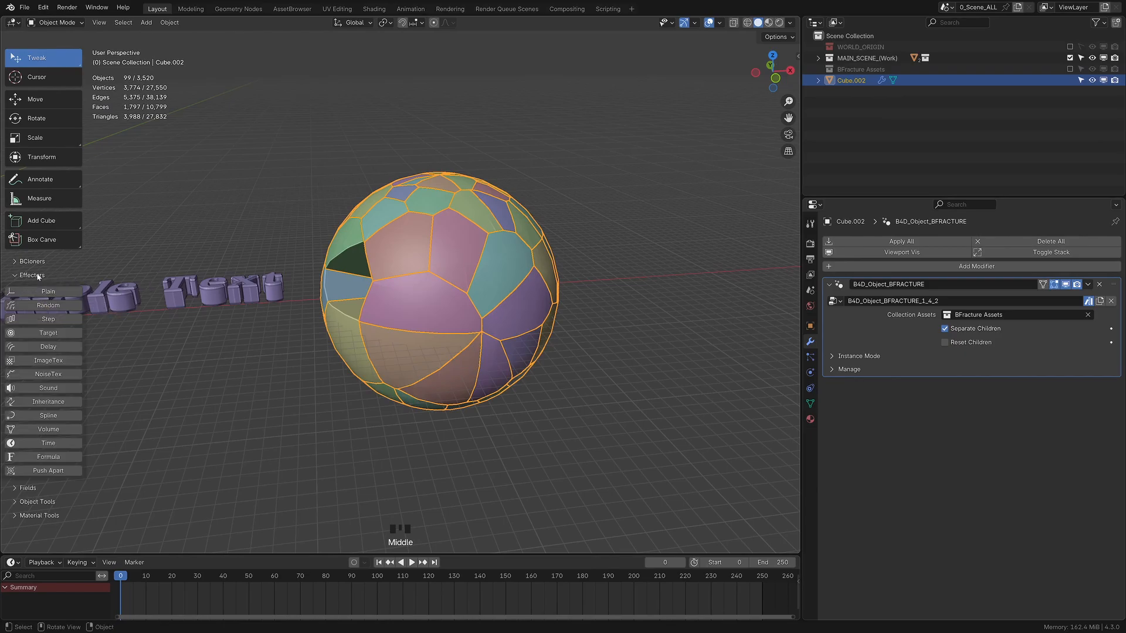
{"action": "left_click", "coordinate": [57, 306]}
{"action": "scroll", "coordinate": [571, 375], "scroll_direction": "down", "scroll_amount": 2}
{"action": "middle_click_drag", "start_coordinate": [530, 295], "coordinate": [526, 286]}
{"action": "left_click", "coordinate": [524, 286]}
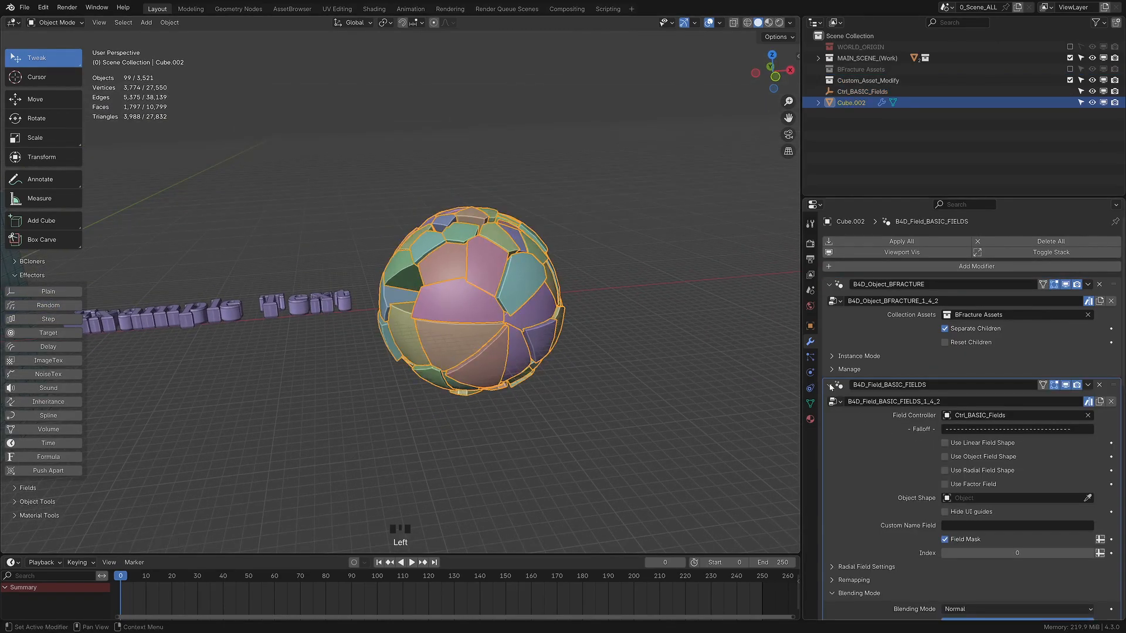
Scatter the fragments by raising the Random effector's position to about 677 cm on X and 1283 cm on Y, plus Z
{"action": "left_click", "coordinate": [830, 384]}
{"action": "scroll", "coordinate": [962, 446], "scroll_direction": "down", "scroll_amount": 3}
{"action": "left_click_drag", "start_coordinate": [991, 466], "coordinate": [1090, 480]}
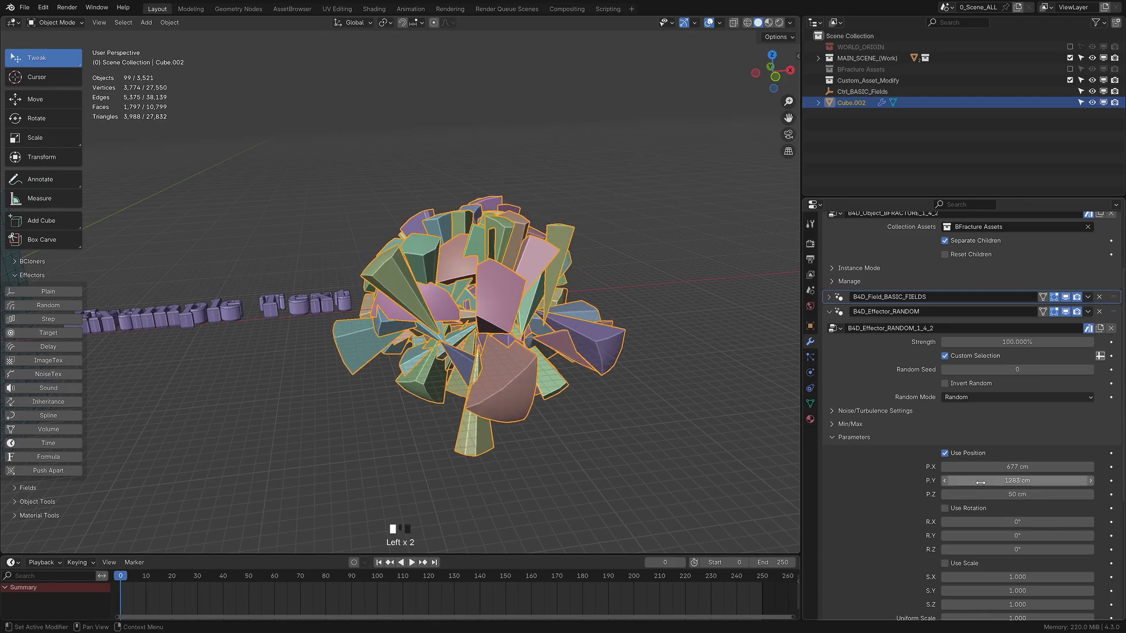
{"action": "left_click_drag", "start_coordinate": [981, 494], "coordinate": [1044, 494]}
{"action": "middle_click_drag", "start_coordinate": [434, 275], "coordinate": [403, 306]}
{"action": "scroll", "coordinate": [420, 293], "scroll_direction": "down", "scroll_amount": 3}
Set the Random effector's P.X, P.Y and P.Z values all to 200 cm
{"action": "left_click_drag", "start_coordinate": [1017, 468], "coordinate": [1018, 494]}
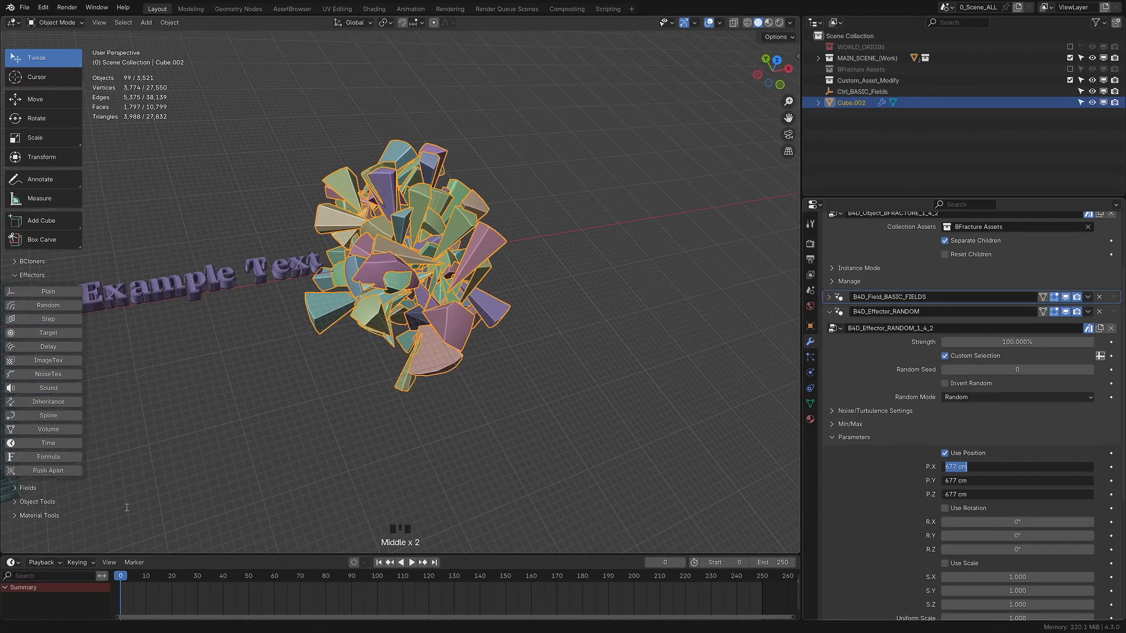
{"action": "type", "text": "200"}
{"action": "key", "text": "Return"}
Collapse the Random effector and toggle the BFracture modifier's Separate Children off and back on
{"action": "left_click", "coordinate": [830, 312]}
{"action": "left_click", "coordinate": [830, 284]}
{"action": "left_click", "coordinate": [829, 284]}
{"action": "left_click", "coordinate": [946, 328]}
{"action": "left_click", "coordinate": [945, 328]}
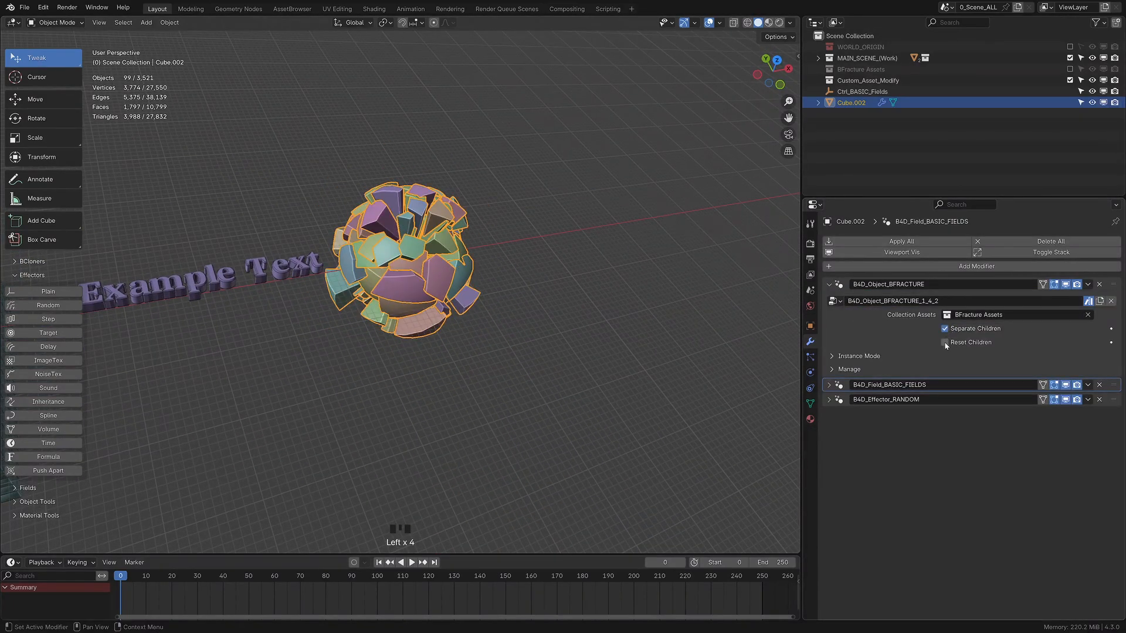
Toggle the BFracture modifier's Reset Children and the viewport display of the Basic Fields and Random effector modifiers, and collapse BFracture
{"action": "left_click", "coordinate": [946, 342]}
{"action": "left_click", "coordinate": [945, 342]}
{"action": "left_click", "coordinate": [1066, 386]}
{"action": "left_click", "coordinate": [1066, 385]}
{"action": "left_click", "coordinate": [1065, 399]}
{"action": "left_click", "coordinate": [1066, 399]}
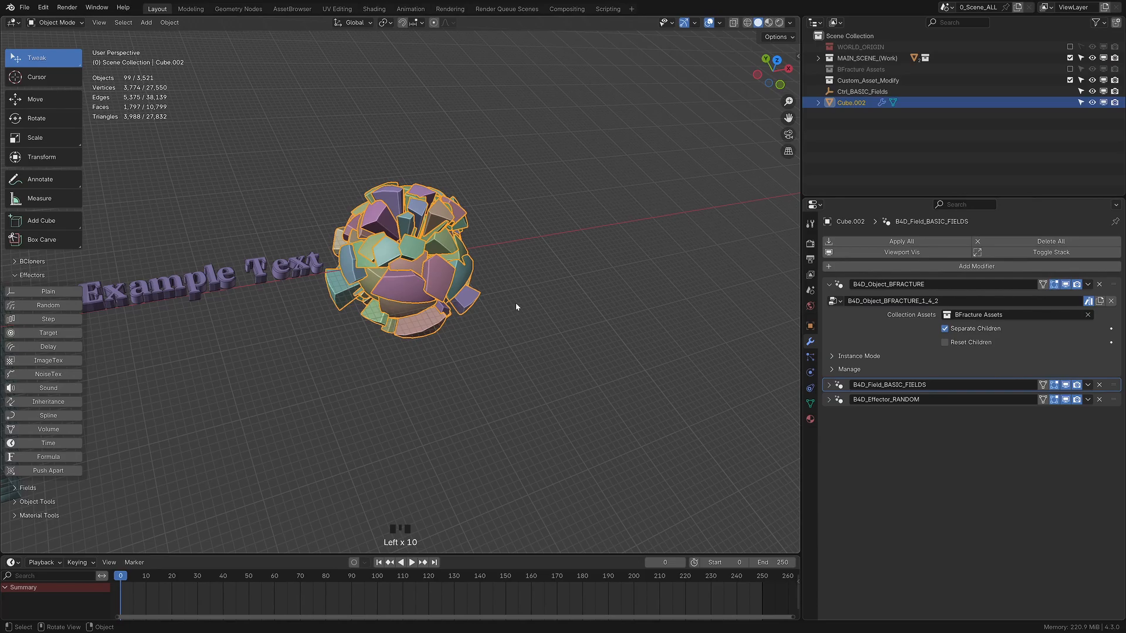
{"action": "left_click", "coordinate": [1066, 399]}
{"action": "left_click", "coordinate": [1066, 385]}
{"action": "left_click", "coordinate": [830, 284]}
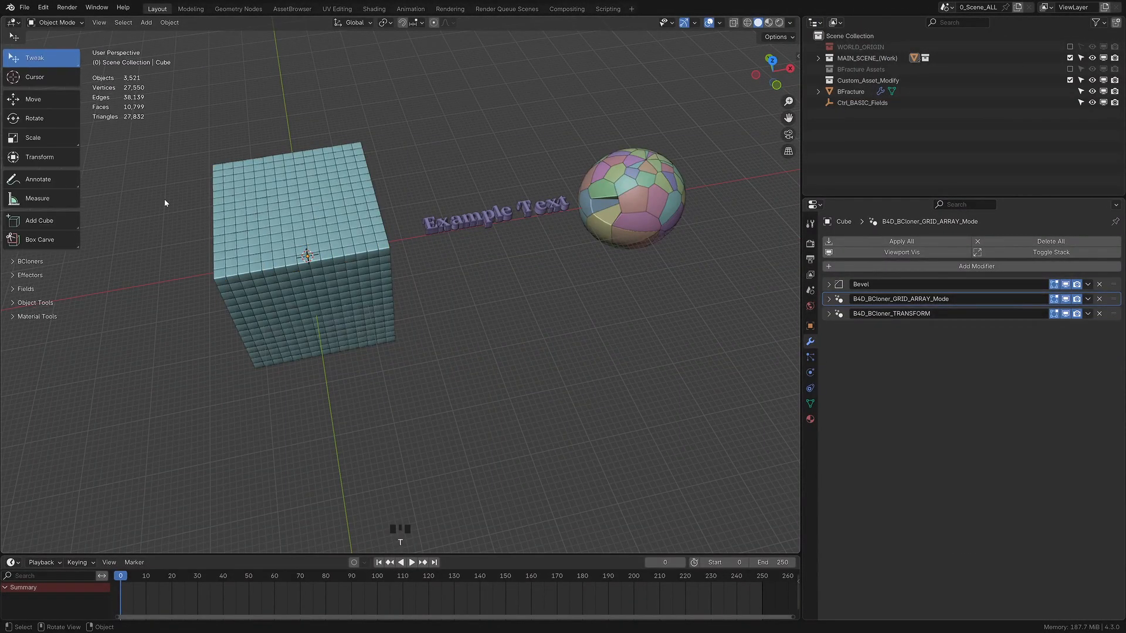
Apply a Plain effector to the grid-array cube and collapse its Basic Fields modifier
{"action": "left_click", "coordinate": [252, 223]}
{"action": "left_click", "coordinate": [32, 275]}
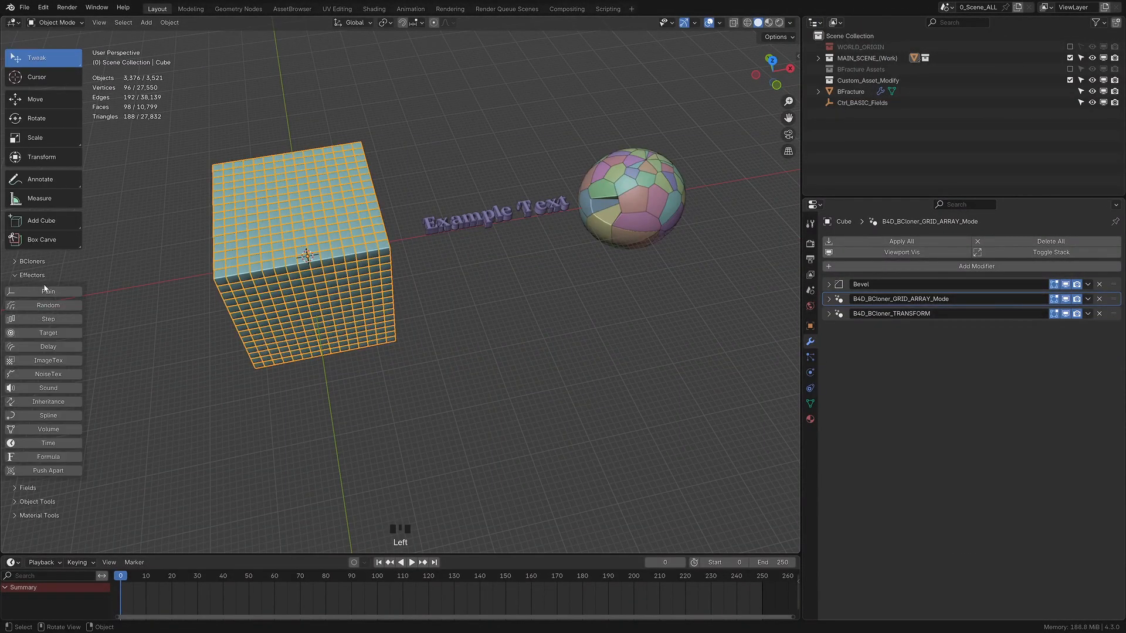
{"action": "left_click", "coordinate": [48, 291]}
{"action": "middle_click_drag", "start_coordinate": [460, 470], "coordinate": [440, 346]}
{"action": "left_click", "coordinate": [829, 329]}
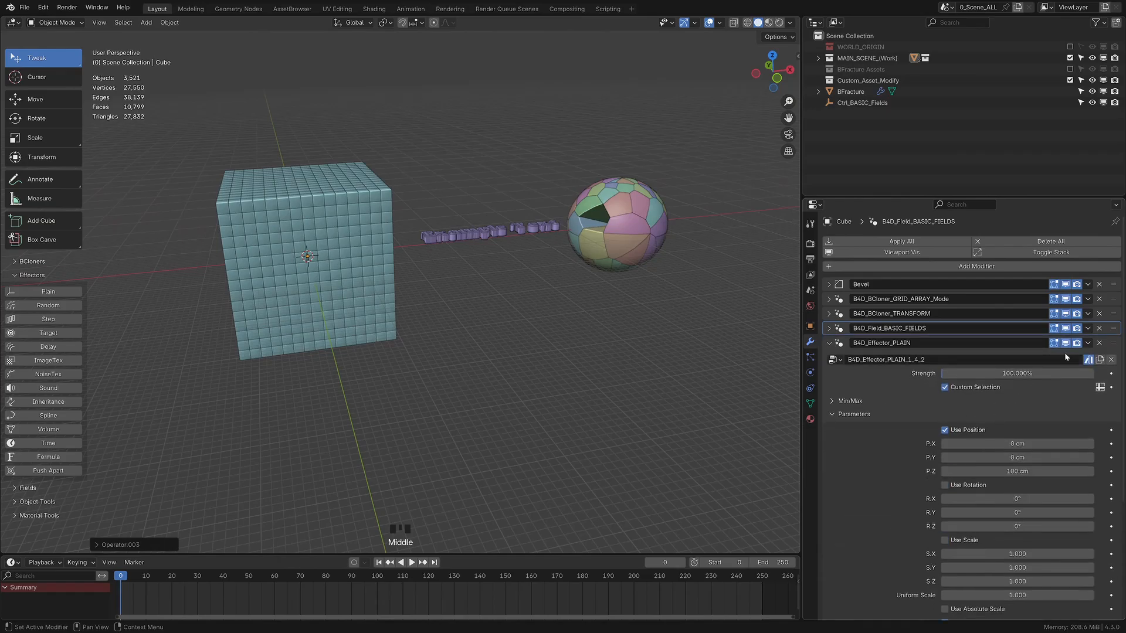
Try shifting the cube's clones with the Plain effector's P.Z, P.Y and P.X position values
{"action": "scroll", "coordinate": [1063, 357], "scroll_direction": "down", "scroll_amount": 2}
{"action": "left_click_drag", "start_coordinate": [1032, 428], "coordinate": [1071, 427]}
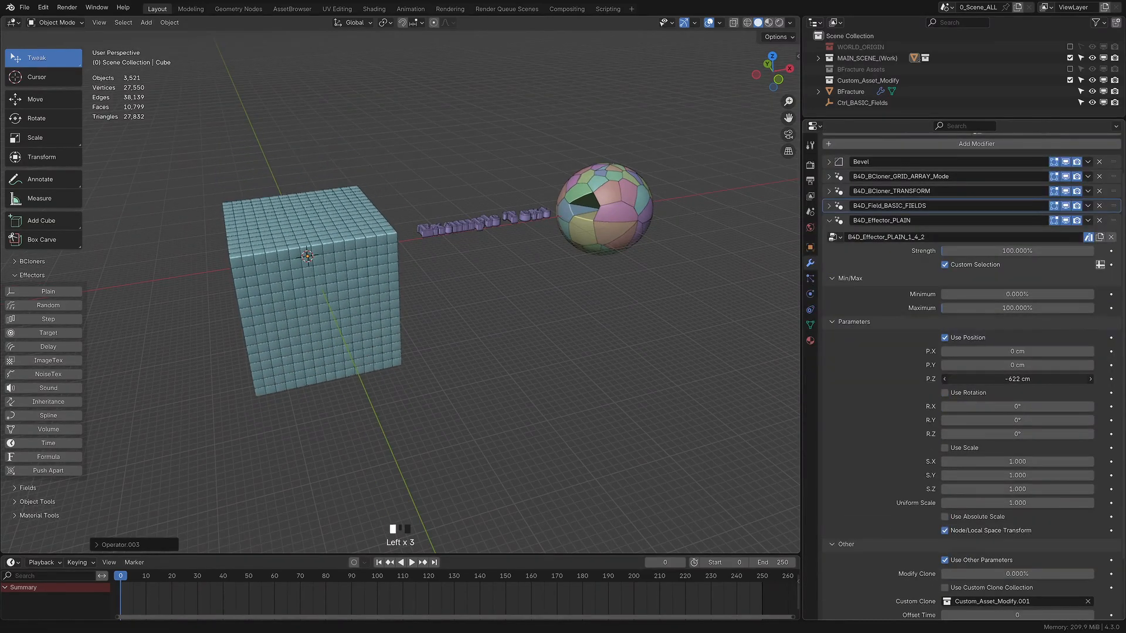
{"action": "left_click_drag", "start_coordinate": [1000, 379], "coordinate": [1009, 379]}
{"action": "mouse_move", "coordinate": [1000, 365]}
{"action": "left_mouse_down"}
{"action": "mouse_move", "coordinate": [1024, 366]}
{"action": "mouse_move", "coordinate": [1001, 365]}
{"action": "left_mouse_up"}
{"action": "left_click_drag", "start_coordinate": [1001, 351], "coordinate": [1018, 351]}
Enable Use Rotation on the Plain effector and set R.X to -51.5°, R.Y to 51.9° and R.Z to 71.9°
{"action": "left_click", "coordinate": [973, 393]}
{"action": "mouse_move", "coordinate": [1000, 407]}
{"action": "left_mouse_down"}
{"action": "mouse_move", "coordinate": [1020, 406]}
{"action": "mouse_move", "coordinate": [980, 406]}
{"action": "left_mouse_up"}
{"action": "mouse_move", "coordinate": [1000, 421]}
{"action": "left_mouse_down"}
{"action": "mouse_move", "coordinate": [1032, 421]}
{"action": "mouse_move", "coordinate": [1017, 420]}
{"action": "left_mouse_up"}
{"action": "left_click_drag", "start_coordinate": [1010, 434], "coordinate": [1040, 434]}
Enable Use Scale on the Plain effector, try different axis and Uniform Scale values, and undo those value changes
{"action": "left_click", "coordinate": [1007, 449]}
{"action": "left_click_drag", "start_coordinate": [1010, 461], "coordinate": [1029, 476]}
{"action": "key", "text": "ctrl+z"}
{"action": "left_click_drag", "start_coordinate": [1013, 489], "coordinate": [1029, 489]}
{"action": "left_click_drag", "start_coordinate": [1013, 503], "coordinate": [945, 503]}
{"action": "key", "text": "ctrl+z"}
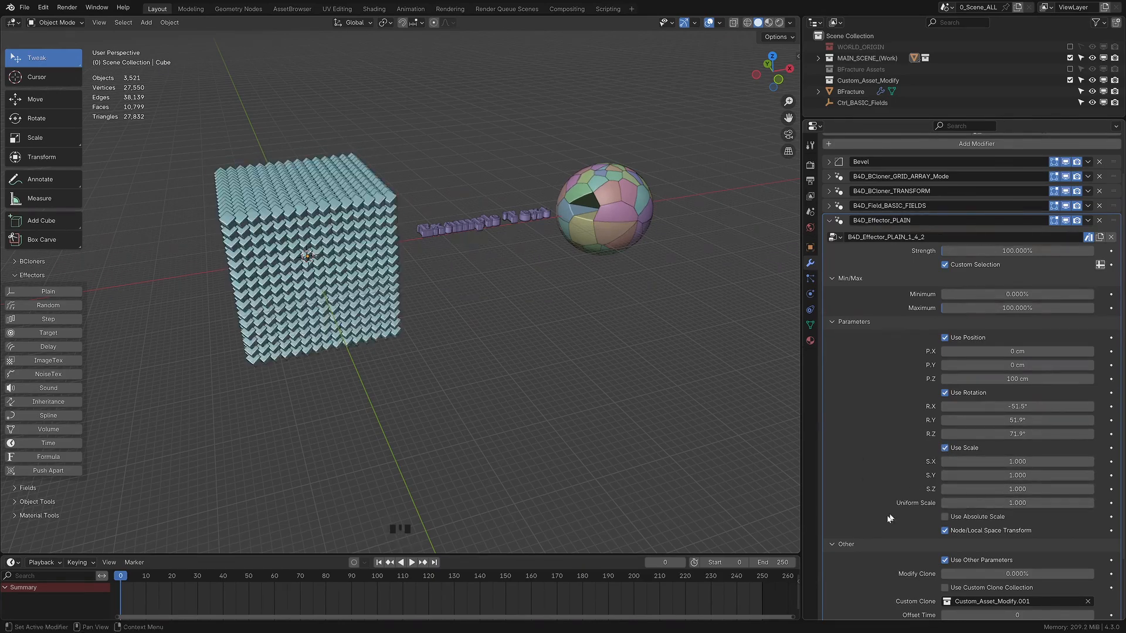
Try the Plain effector with Node/Local Space Transform off, testing different rotation values, and switch the option back on
{"action": "left_click", "coordinate": [885, 544]}
{"action": "left_click", "coordinate": [944, 575]}
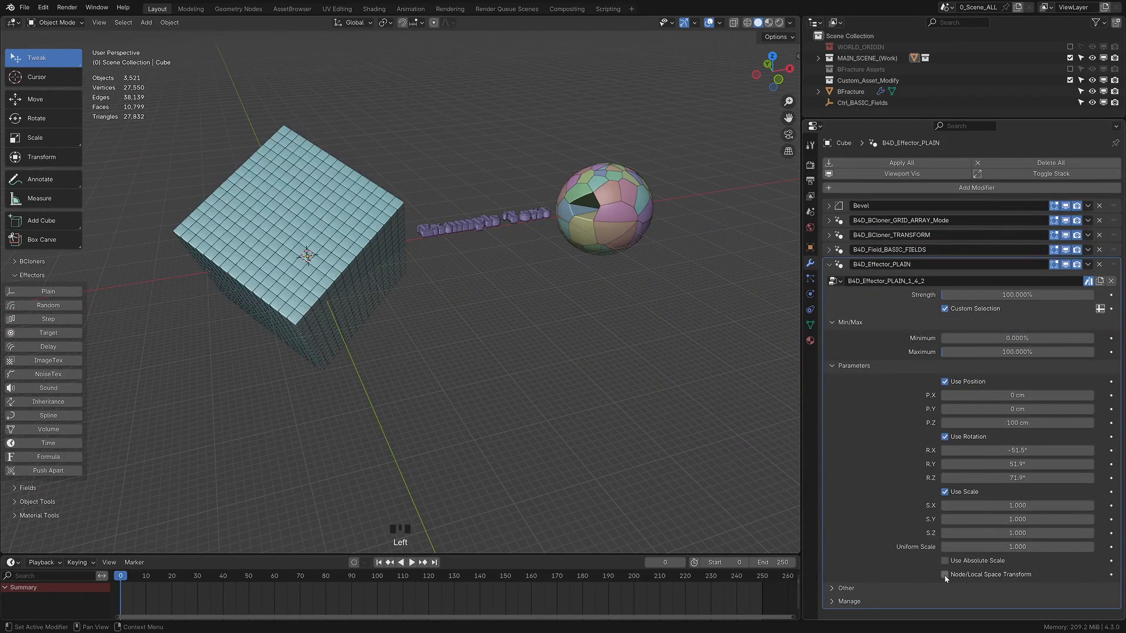
{"action": "left_click", "coordinate": [945, 575]}
{"action": "left_click", "coordinate": [944, 575]}
{"action": "mouse_move", "coordinate": [1016, 451]}
{"action": "left_mouse_down"}
{"action": "mouse_move", "coordinate": [1038, 450]}
{"action": "mouse_move", "coordinate": [1015, 451]}
{"action": "left_mouse_up"}
{"action": "right_click", "coordinate": [1016, 451]}
{"action": "left_click_drag", "start_coordinate": [1012, 464], "coordinate": [1033, 464]}
{"action": "right_click", "coordinate": [1012, 463]}
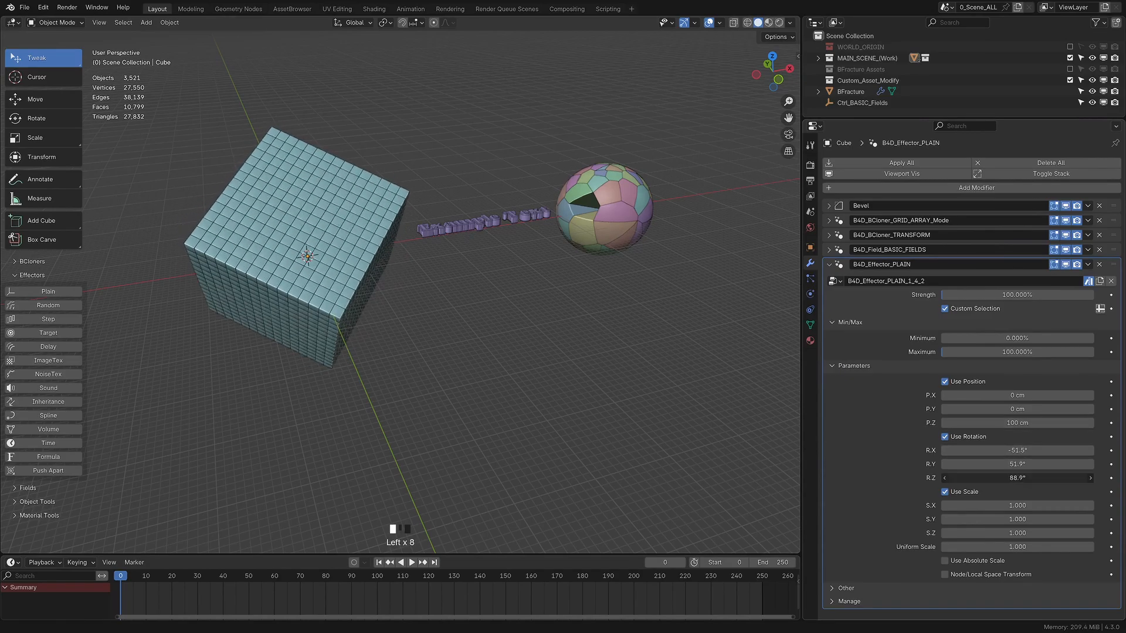
{"action": "left_click", "coordinate": [945, 574]}
Expand the Plain effector's Other settings and toggle Visibility to hide and restore the clones
{"action": "left_click", "coordinate": [884, 589]}
{"action": "scroll", "coordinate": [915, 595], "scroll_direction": "down", "scroll_amount": 4}
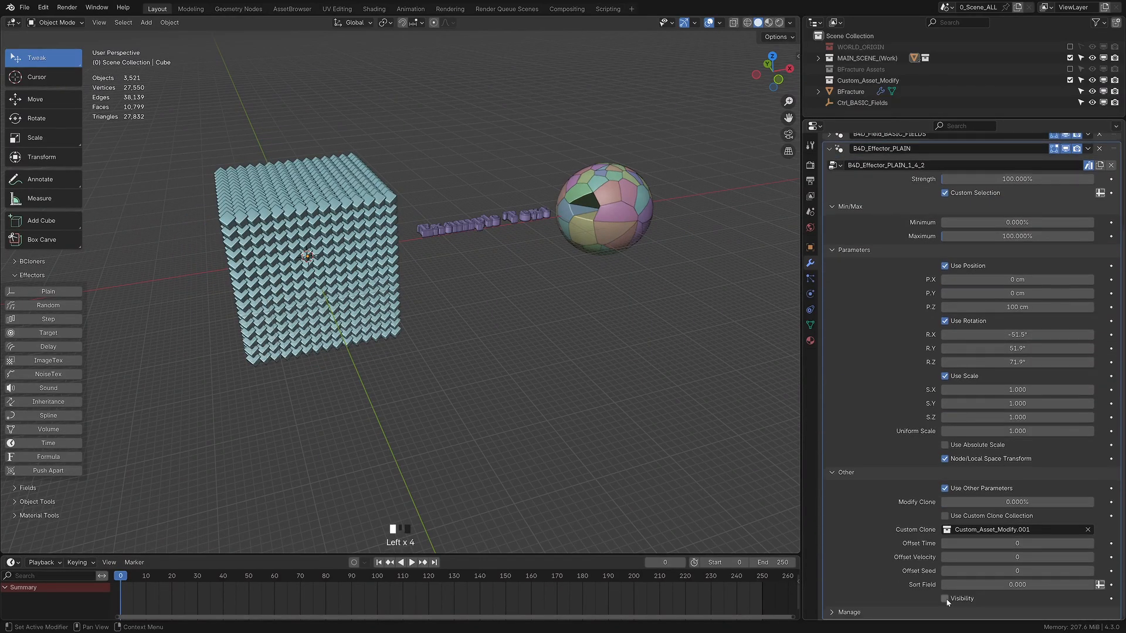
{"action": "scroll", "coordinate": [872, 418], "scroll_direction": "up", "scroll_amount": 4}
{"action": "left_click", "coordinate": [945, 599]}
{"action": "left_click", "coordinate": [945, 599]}
{"action": "left_click", "coordinate": [946, 599]}
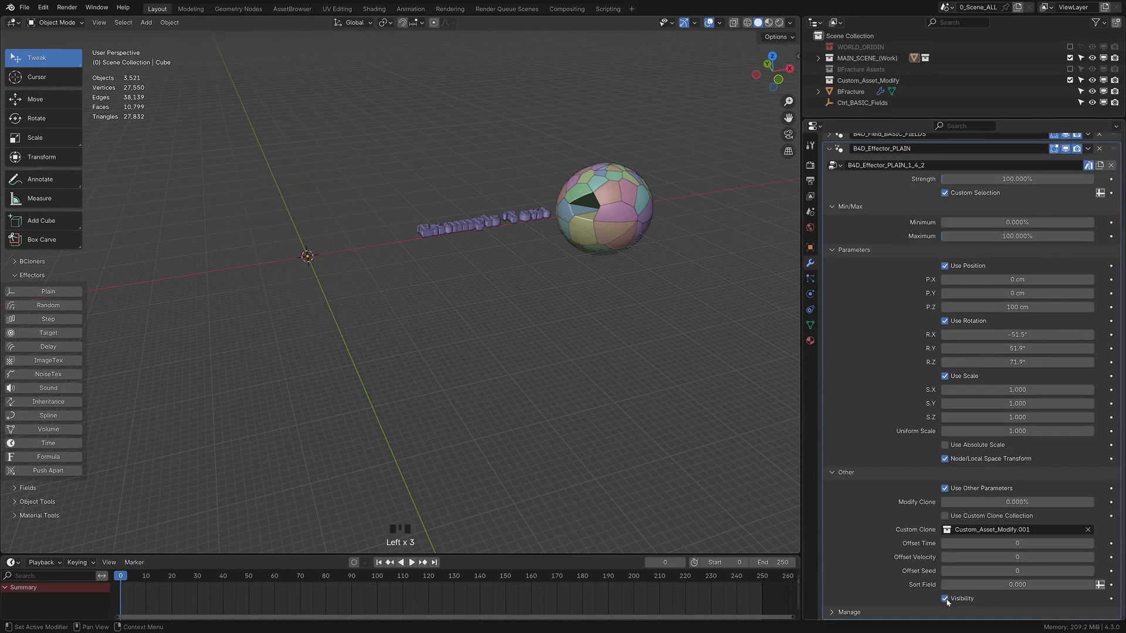
{"action": "left_click", "coordinate": [946, 599]}
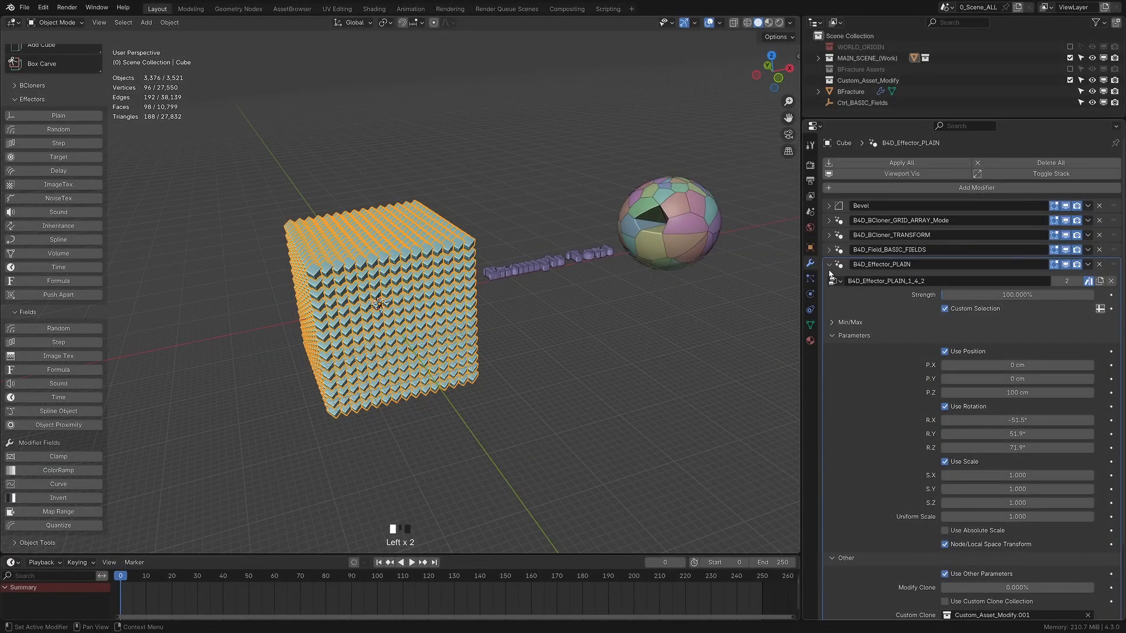
Collapse the Plain effector and expand the Basic Fields modifier to show its field shape settings
{"action": "left_click", "coordinate": [829, 265]}
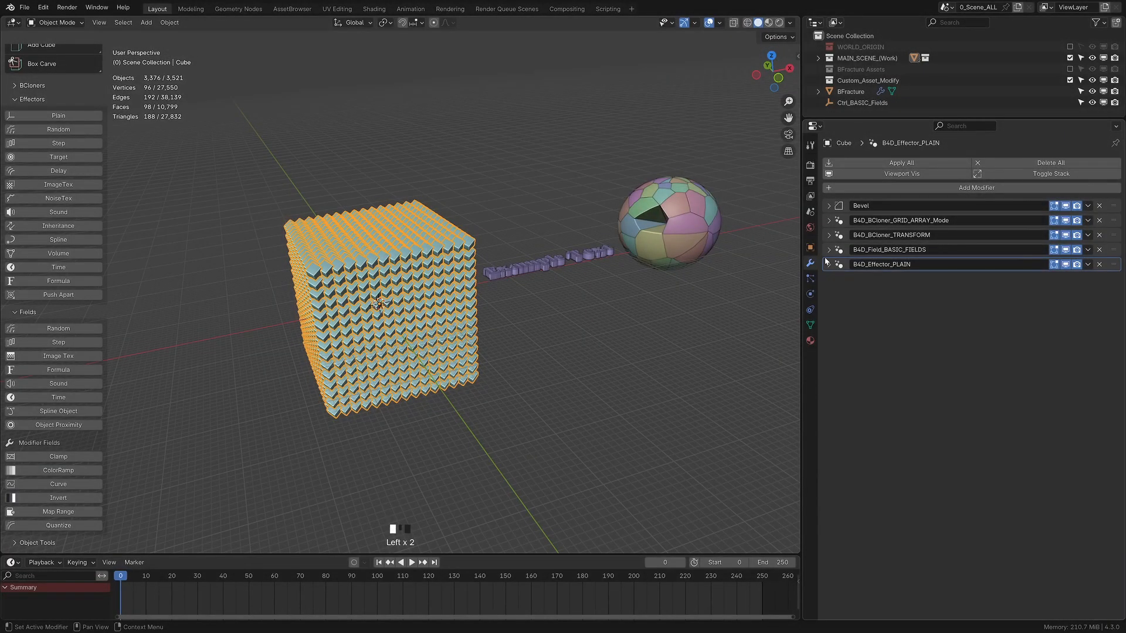
{"action": "left_click", "coordinate": [829, 250]}
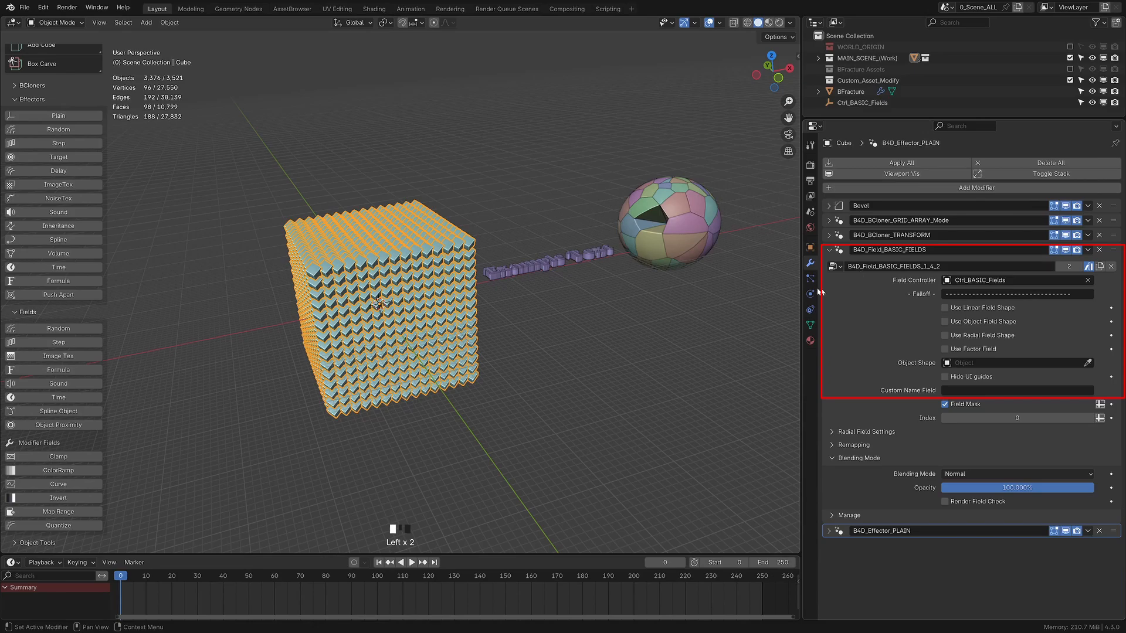
{"action": "scroll", "coordinate": [349, 321], "scroll_direction": "up", "scroll_amount": 3}
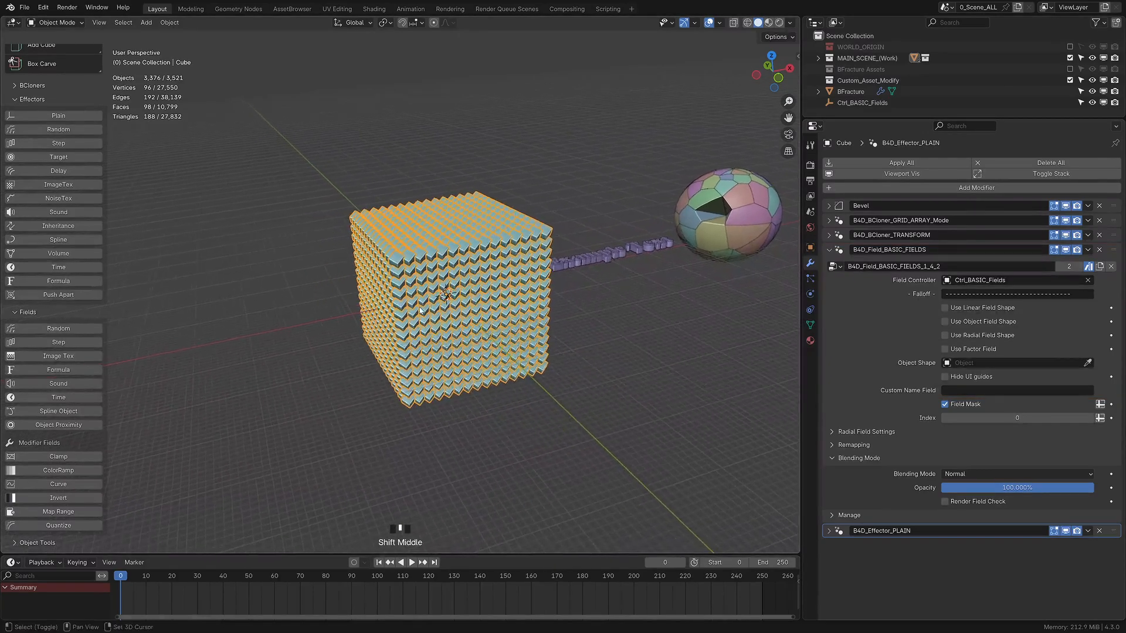
{"action": "middle_click_drag", "start_coordinate": [417, 309], "coordinate": [410, 299], "text": "shift"}
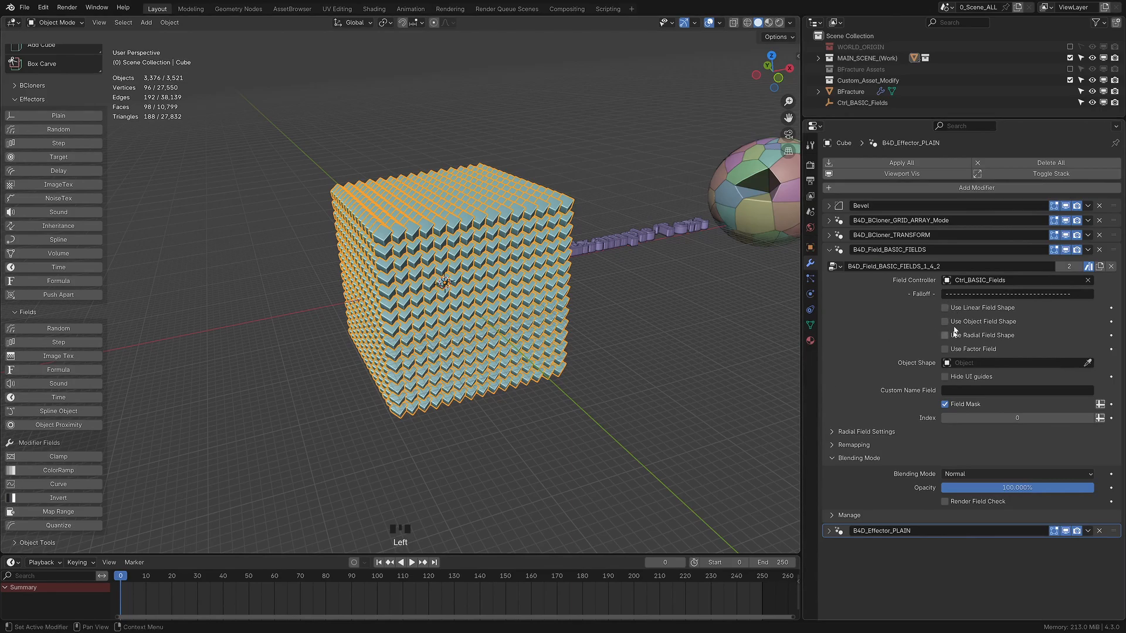
Adjust the linear field's Inner Falloff to 0.500 in Remapping and toggle Invert on and off
{"action": "mouse_move", "coordinate": [950, 458]}
{"action": "left_mouse_down"}
{"action": "mouse_move", "coordinate": [1089, 458]}
{"action": "mouse_move", "coordinate": [957, 471]}
{"action": "left_mouse_up"}
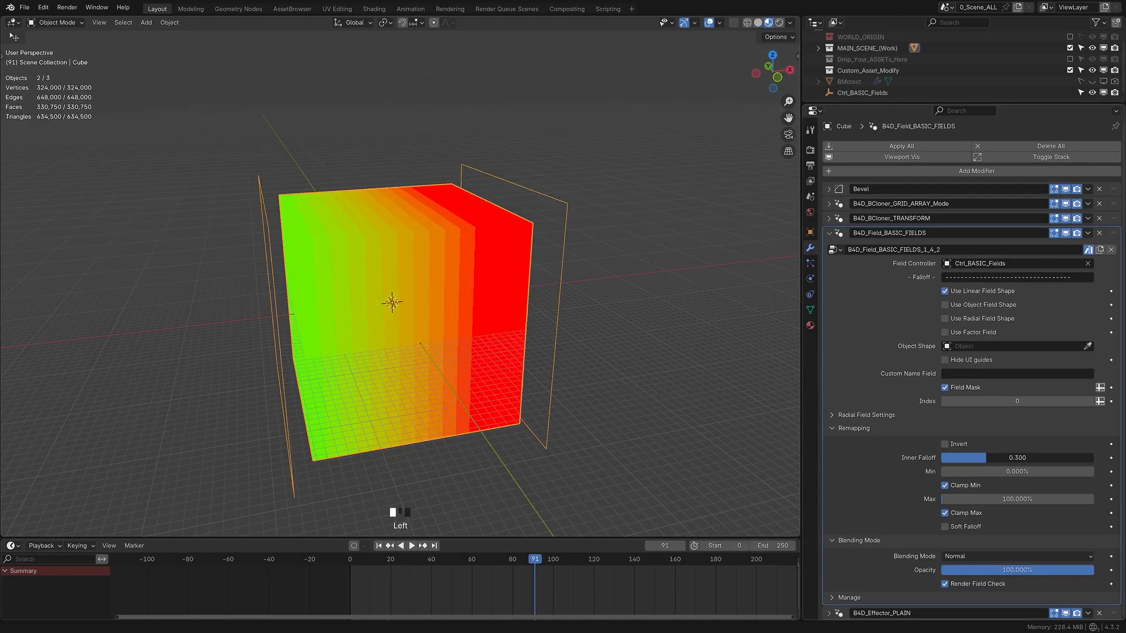
{"action": "left_click", "coordinate": [946, 444]}
{"action": "left_click", "coordinate": [946, 444]}
Try changing the linear field's Min value with Clamp Min off, and restore the clamp
{"action": "left_click", "coordinate": [945, 486]}
{"action": "left_click_drag", "start_coordinate": [957, 471], "coordinate": [916, 499], "text": "shift"}
{"action": "right_click", "coordinate": [957, 472]}
{"action": "left_click", "coordinate": [945, 486]}
Disable Clamp Max for the linear field and set its Max value to 100
{"action": "left_click", "coordinate": [945, 513]}
{"action": "left_click", "coordinate": [1026, 500]}
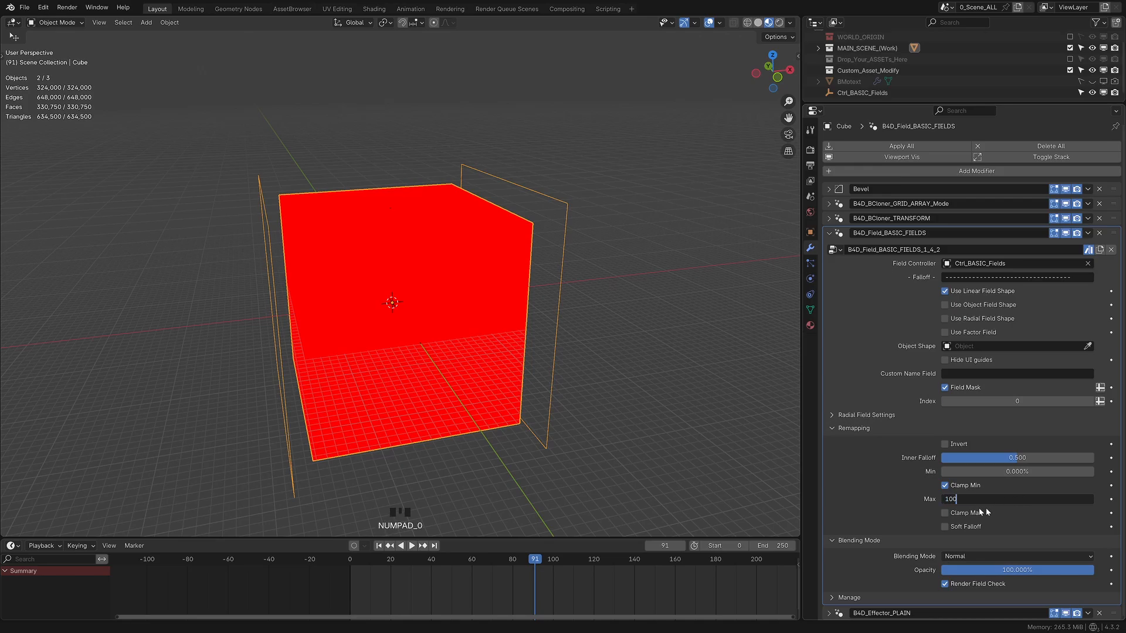
{"action": "type", "text": "100"}
{"action": "key", "text": "Return"}
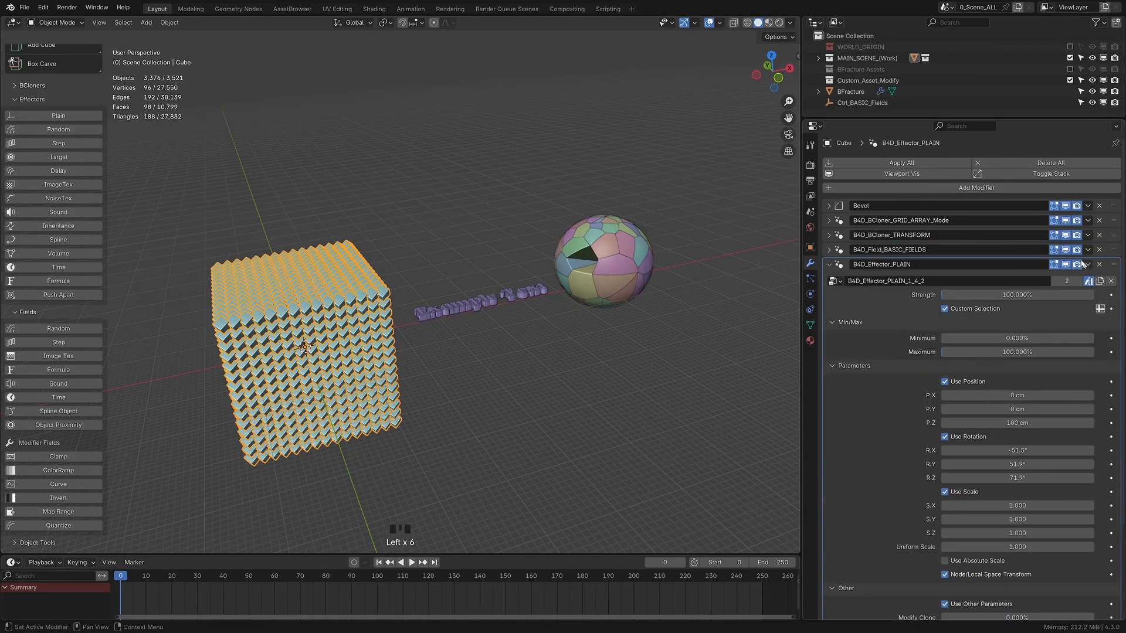
Toggle the viewport display of the cube's Basic Fields modifier off and on several times to compare its effect
{"action": "left_click", "coordinate": [1067, 251]}
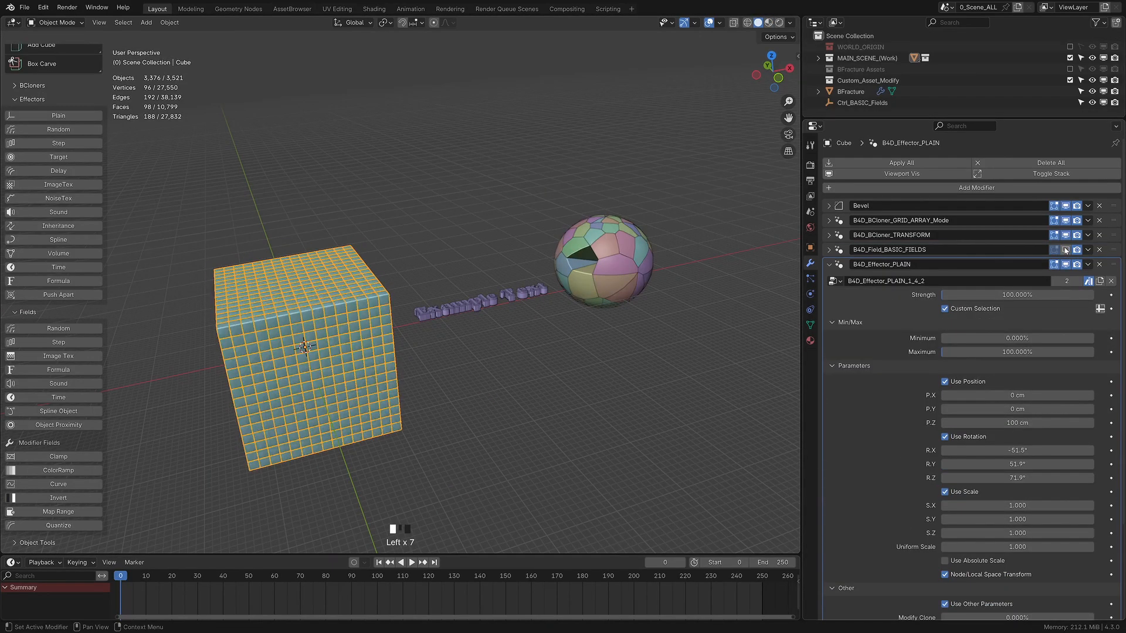
{"action": "left_click", "coordinate": [1066, 251]}
{"action": "left_click", "coordinate": [1066, 251]}
{"action": "left_click", "coordinate": [1066, 251]}
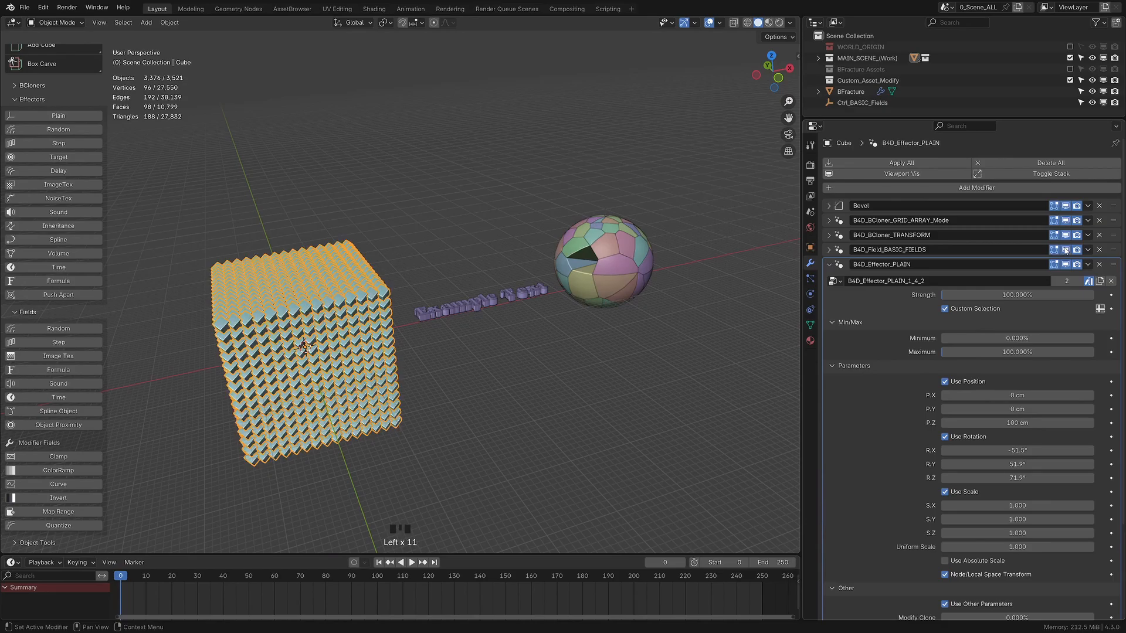
{"action": "left_click", "coordinate": [1066, 251]}
{"action": "left_click", "coordinate": [1066, 251]}
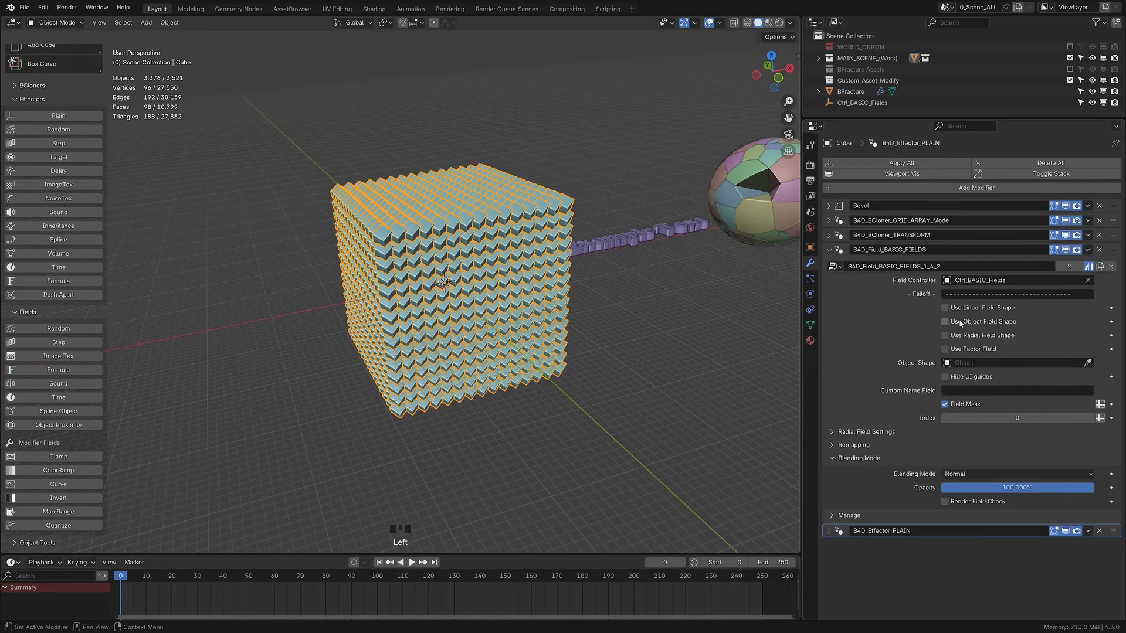
Scale up the Ctrl_BASIC_Fields controller to spread the linear falloff across the cube
{"action": "left_click", "coordinate": [870, 104]}
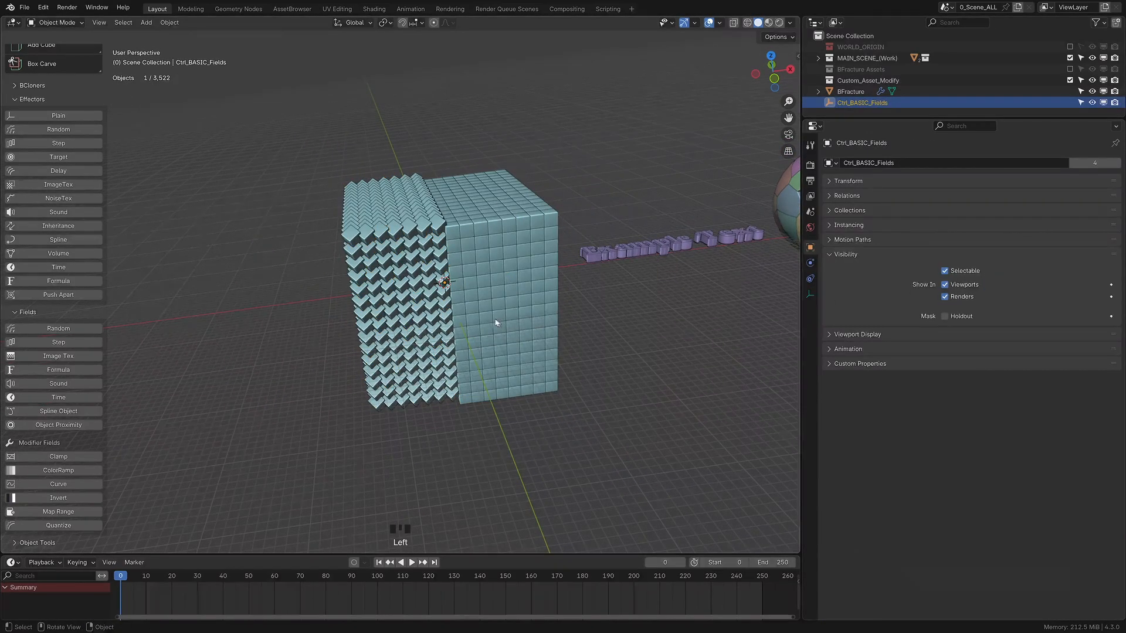
{"action": "key", "text": "s"}
{"action": "left_click", "coordinate": [626, 414]}
{"action": "key", "text": "s"}
{"action": "left_click", "coordinate": [576, 382]}
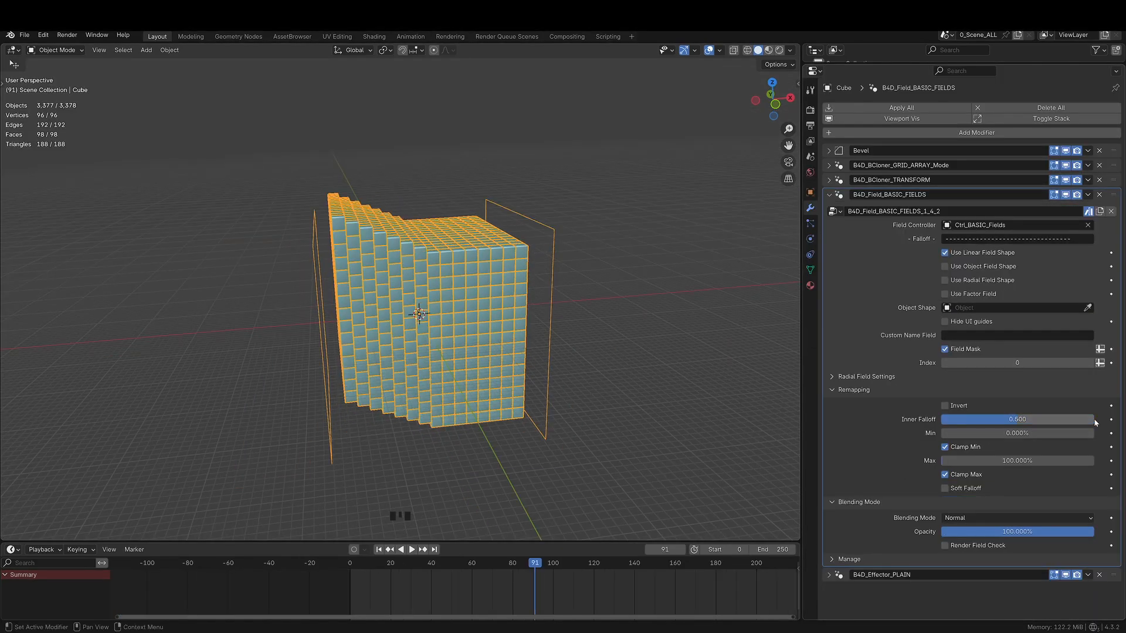
Try the linear field's Invert option and Min value, and collapse the Remapping settings
{"action": "left_click", "coordinate": [945, 407]}
{"action": "left_click", "coordinate": [945, 406]}
{"action": "mouse_move", "coordinate": [1012, 433]}
{"action": "left_mouse_down"}
{"action": "mouse_move", "coordinate": [1025, 434]}
{"action": "mouse_move", "coordinate": [1013, 433]}
{"action": "left_mouse_up"}
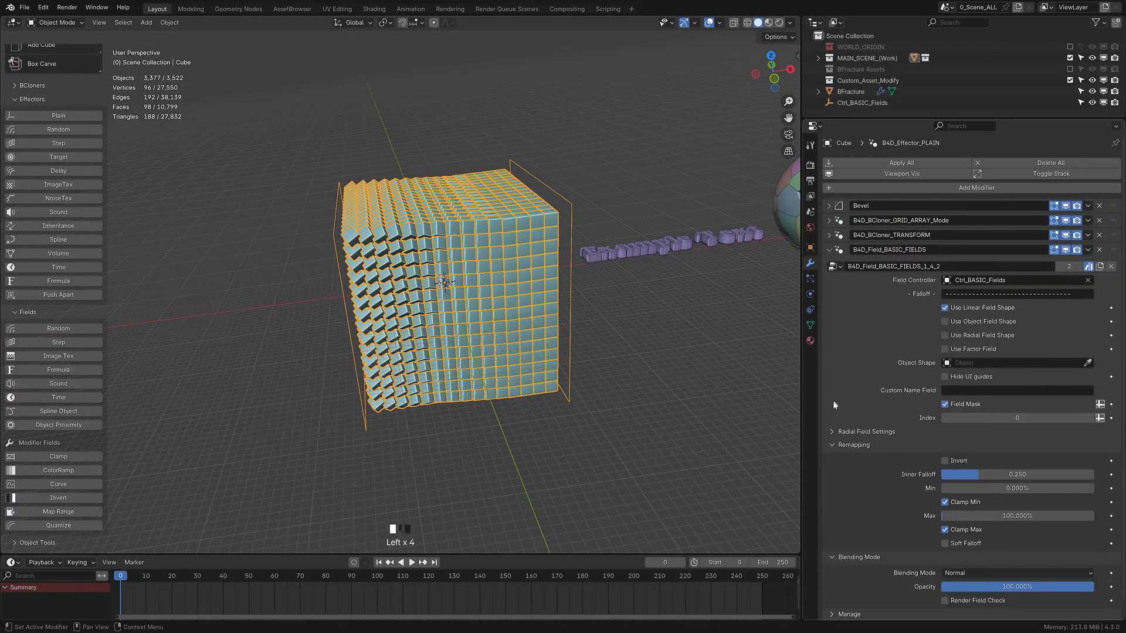
{"action": "left_click", "coordinate": [852, 446]}
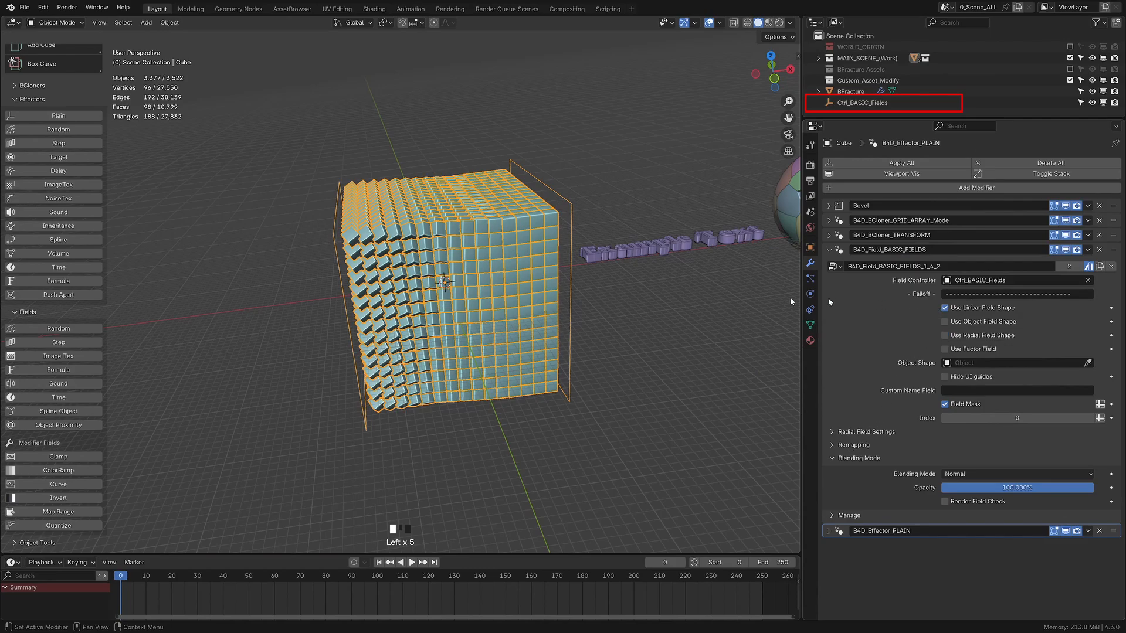
Move the Ctrl_BASIC_Fields controller along X and scale it on X to vary the falloff width
{"action": "left_click", "coordinate": [863, 102]}
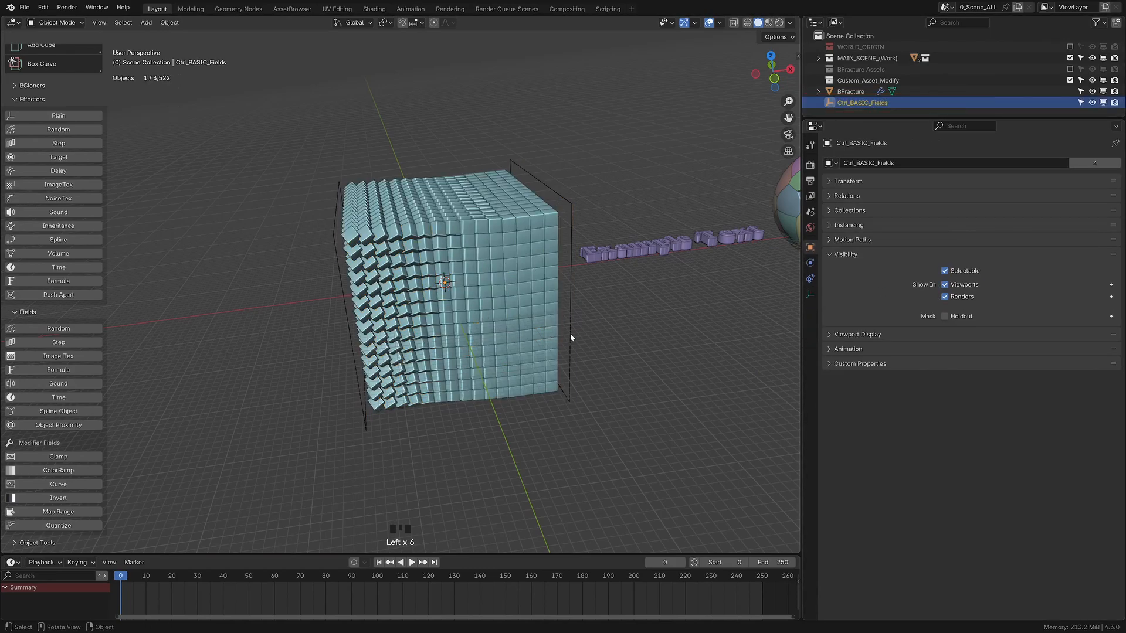
{"action": "key", "text": "g"}
{"action": "key", "text": "x"}
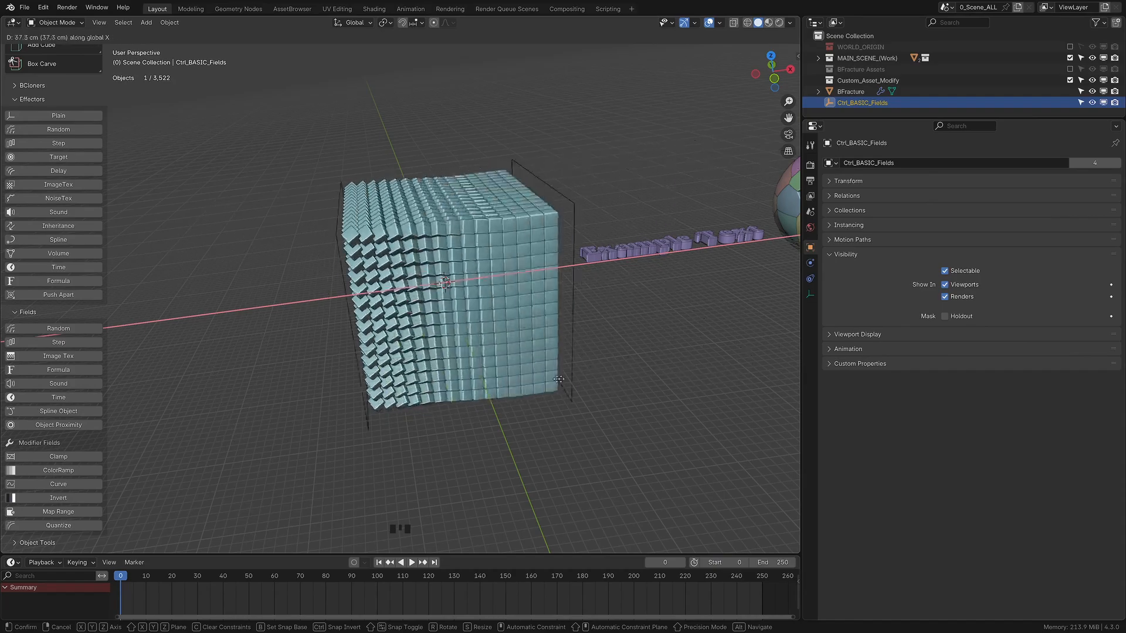
{"action": "key", "text": "s"}
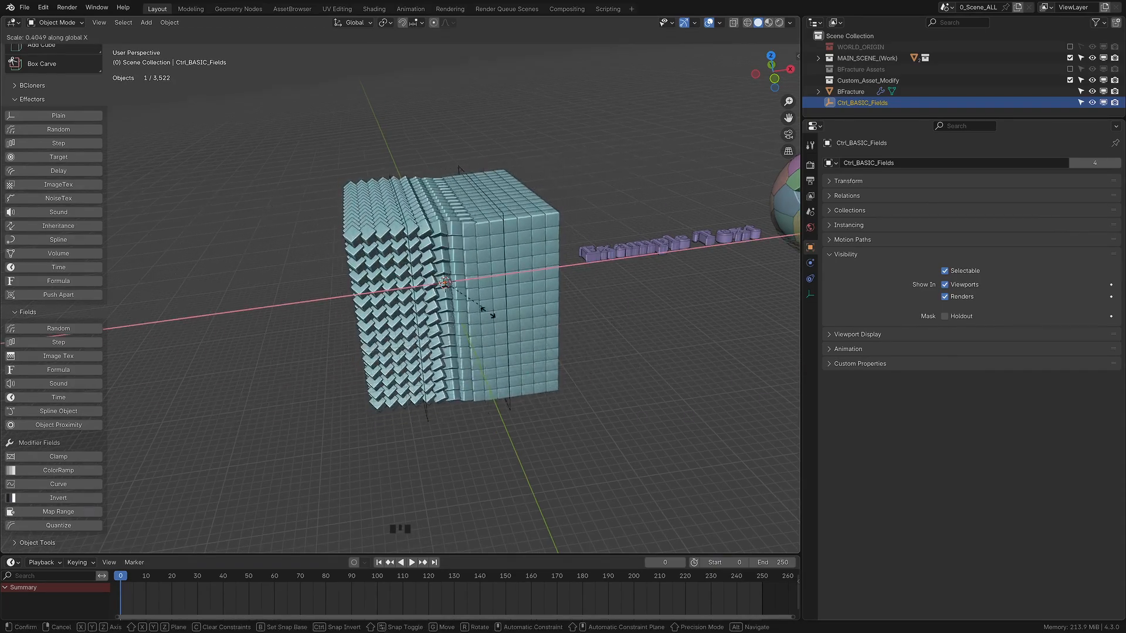
{"action": "left_click", "coordinate": [619, 250]}
Rotate the field controller around the Z axis to change the direction of the linear falloff
{"action": "key", "text": "r"}
{"action": "key", "text": "z"}
{"action": "left_click", "coordinate": [649, 314]}
{"action": "middle_click_drag", "start_coordinate": [651, 302], "coordinate": [648, 344]}
{"action": "key", "text": "r"}
{"action": "key", "text": "z"}
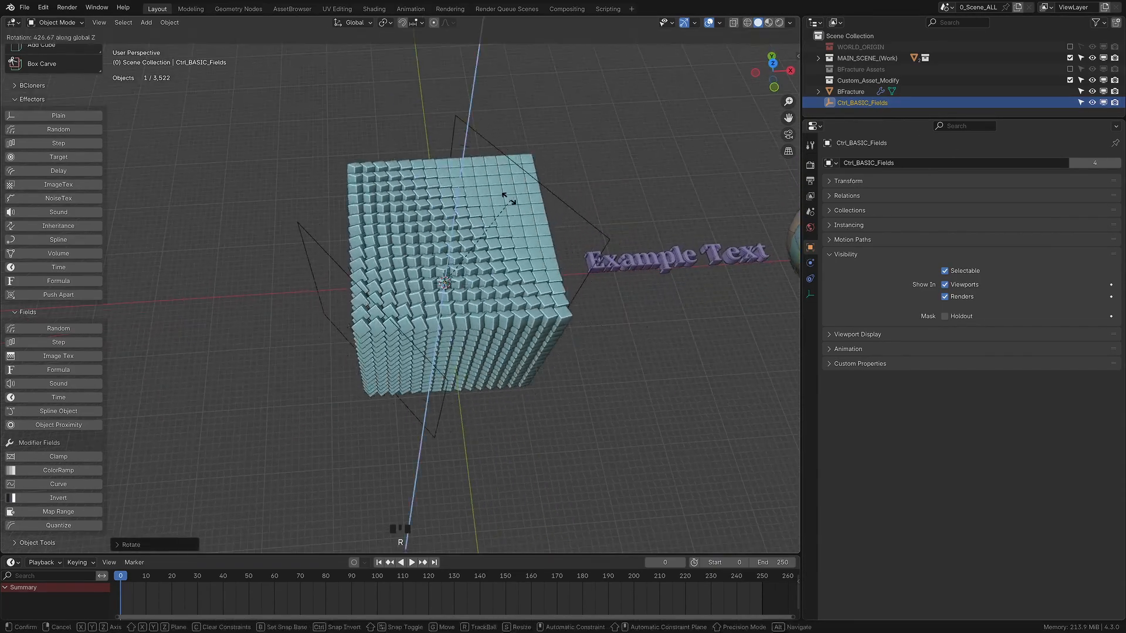
{"action": "left_click", "coordinate": [508, 199]}
{"action": "middle_click_drag", "start_coordinate": [463, 375], "coordinate": [498, 352]}
{"action": "middle_click_drag", "start_coordinate": [481, 358], "coordinate": [510, 337]}
Try scaling the field controller along Z and open the viewport's Transform sidebar
{"action": "key", "text": "s"}
{"action": "key", "text": "z"}
{"action": "right_click", "coordinate": [553, 282]}
{"action": "middle_click_drag", "start_coordinate": [553, 284], "coordinate": [522, 308]}
{"action": "left_click", "coordinate": [798, 56]}
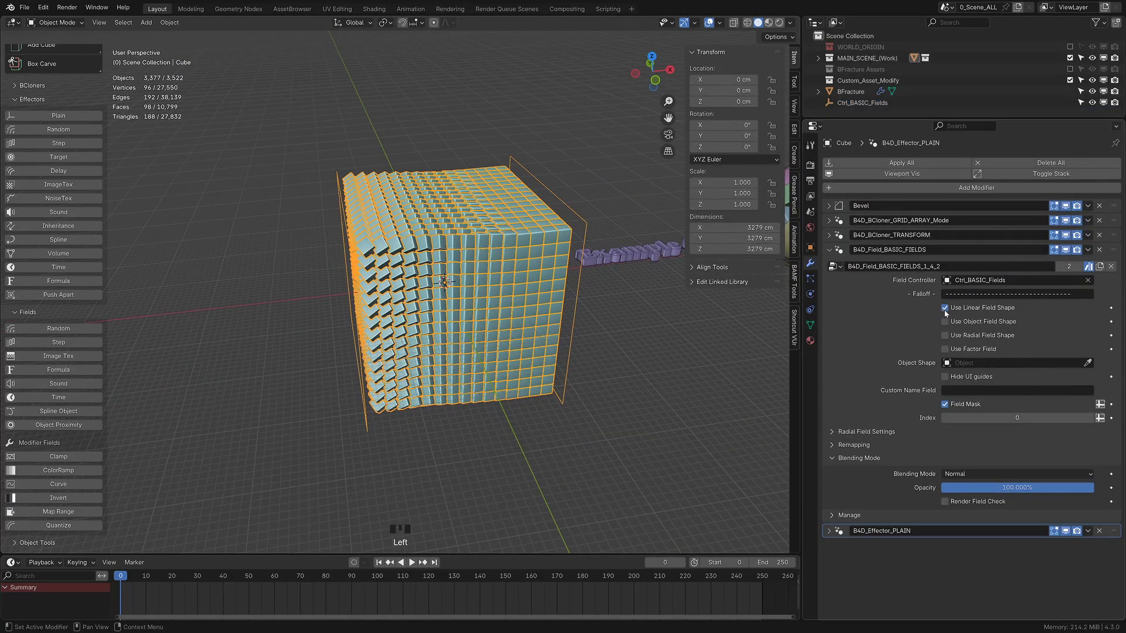
Turn off Use Linear Field Shape and scale the controller of the icosphere-shaped object field
{"action": "left_click", "coordinate": [945, 310]}
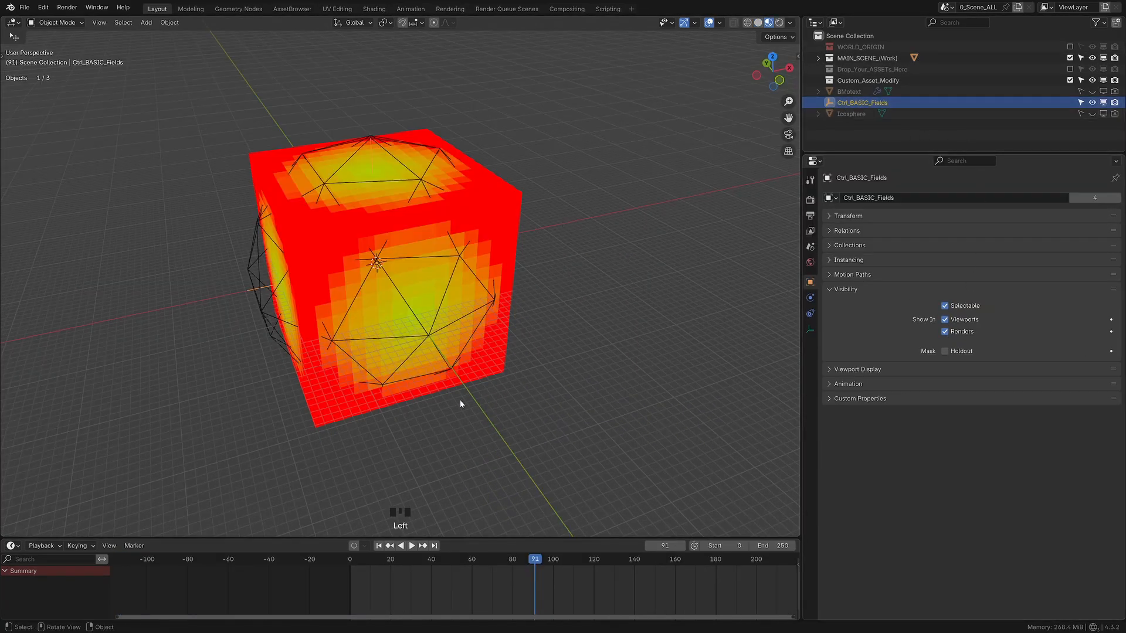
{"action": "key", "text": "s"}
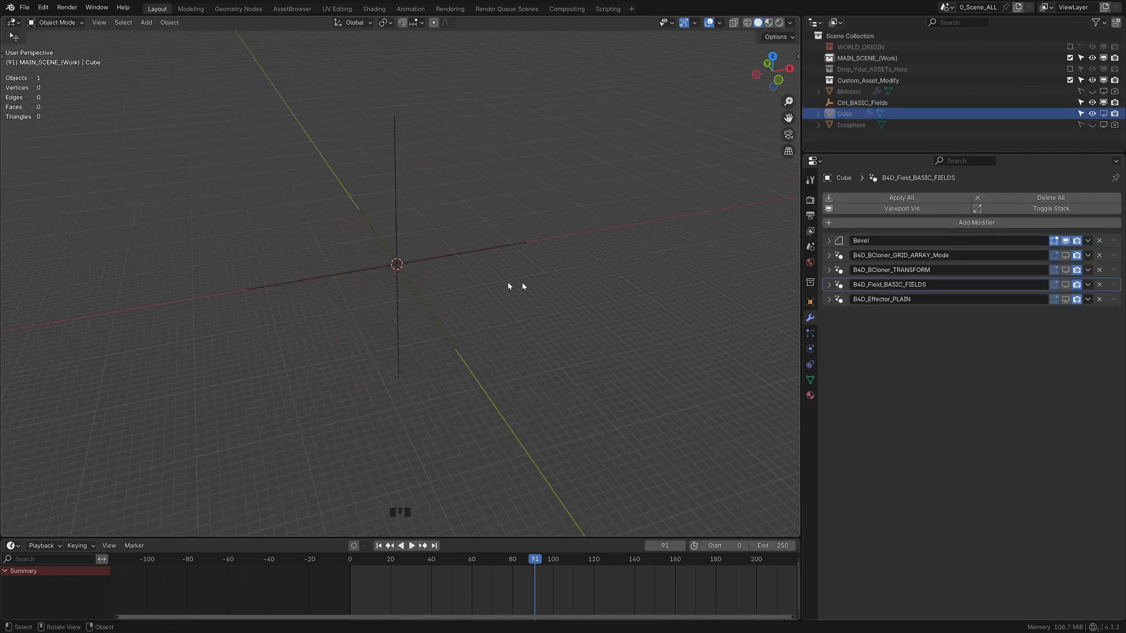
Add a UV Sphere mesh to the scene
{"action": "key", "text": "shift+a"}
{"action": "mouse_move", "coordinate": [449, 277]}
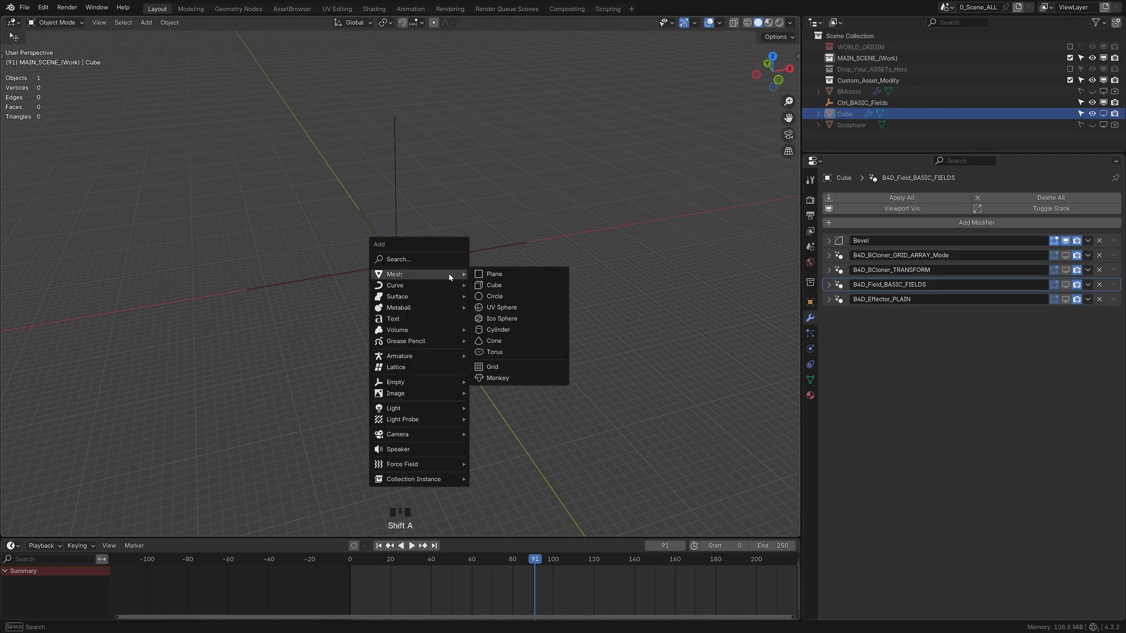
{"action": "left_click", "coordinate": [508, 308]}
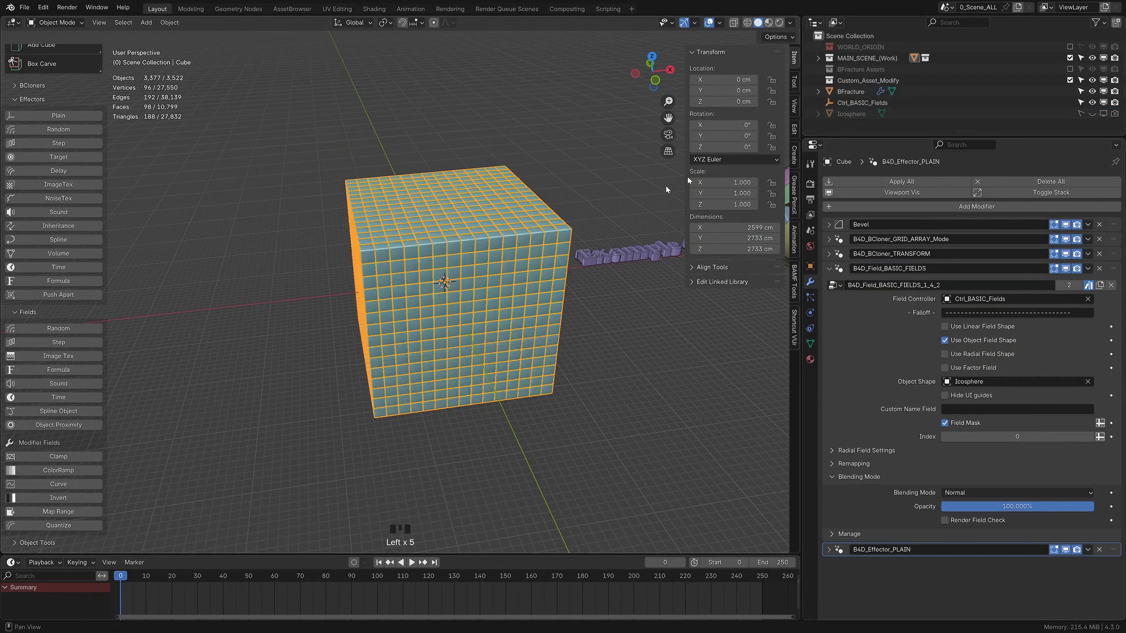
Scale up the Ctrl_BASIC_Fields controller uniformly to enlarge the icosphere-shaped field around the cloned cube
{"action": "left_click", "coordinate": [862, 103]}
{"action": "key", "text": "s"}
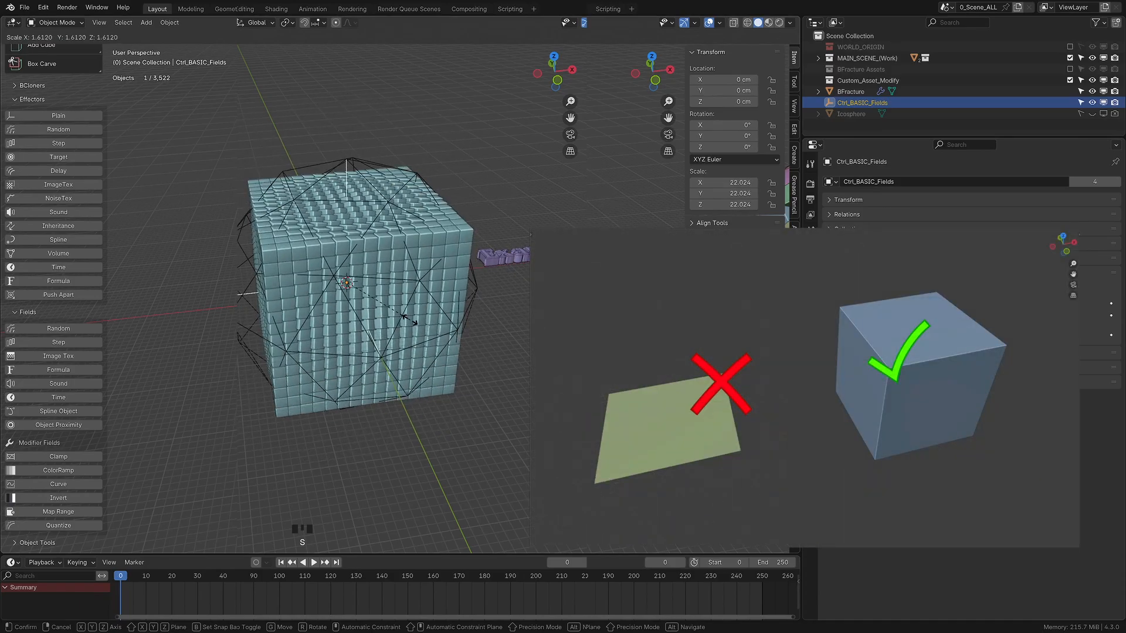
{"action": "middle_click_drag", "start_coordinate": [402, 324], "coordinate": [319, 305]}
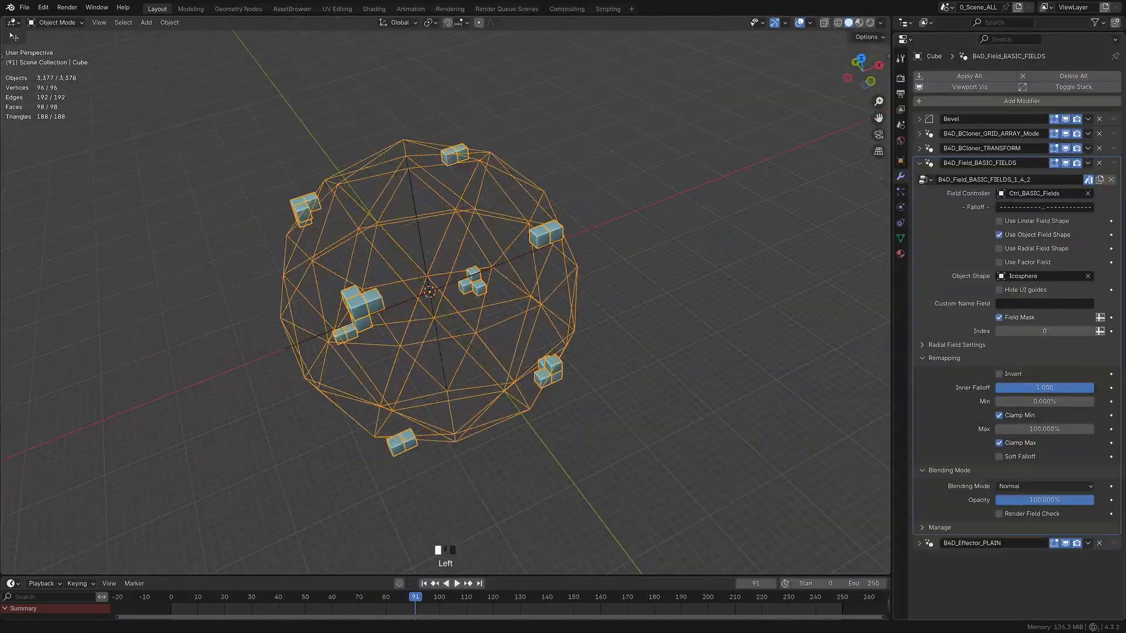
Lower the icosphere field's Inner Falloff and move and scale its controller relative to the cloned cube
{"action": "left_click_drag", "start_coordinate": [1044, 388], "coordinate": [1026, 388]}
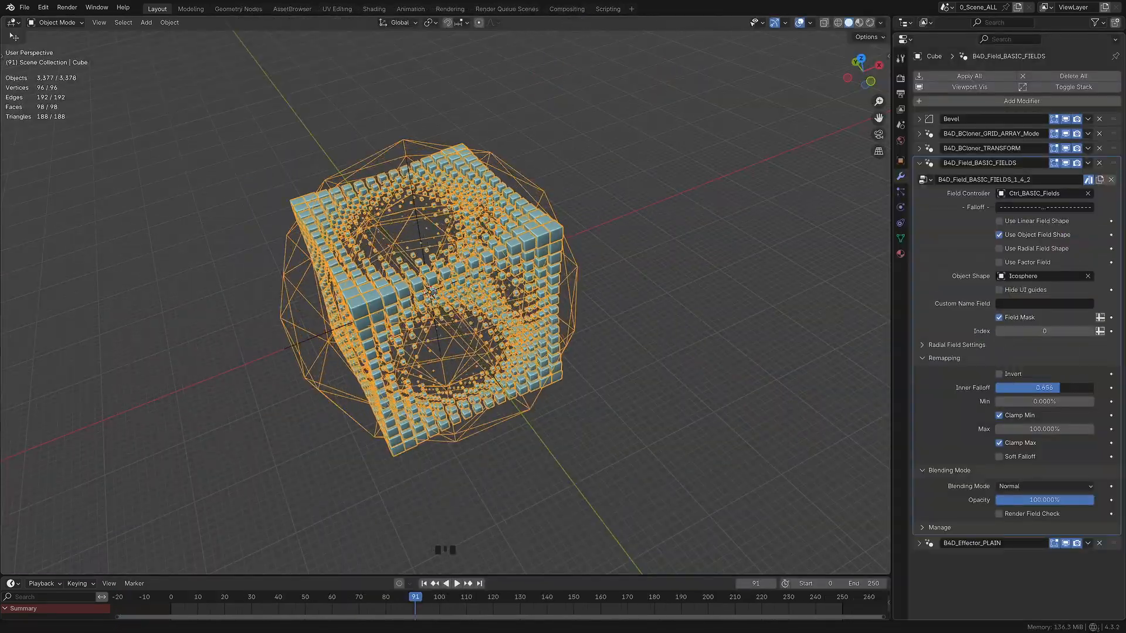
{"action": "left_click_drag", "start_coordinate": [1016, 387], "coordinate": [999, 387]}
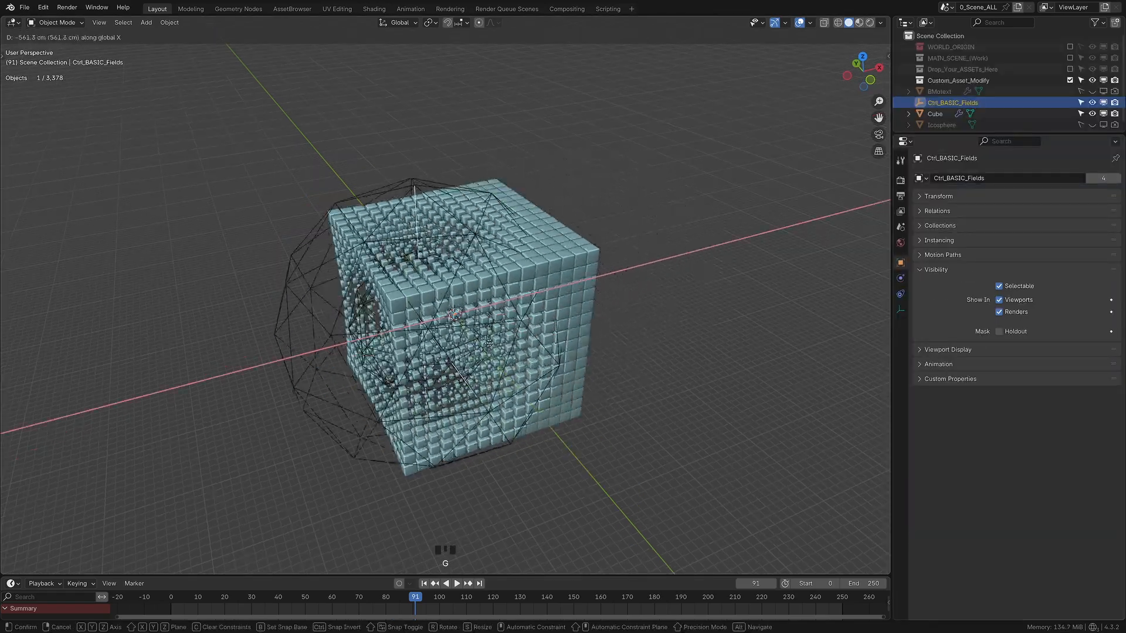
{"action": "key", "text": "g"}
{"action": "key", "text": "s"}
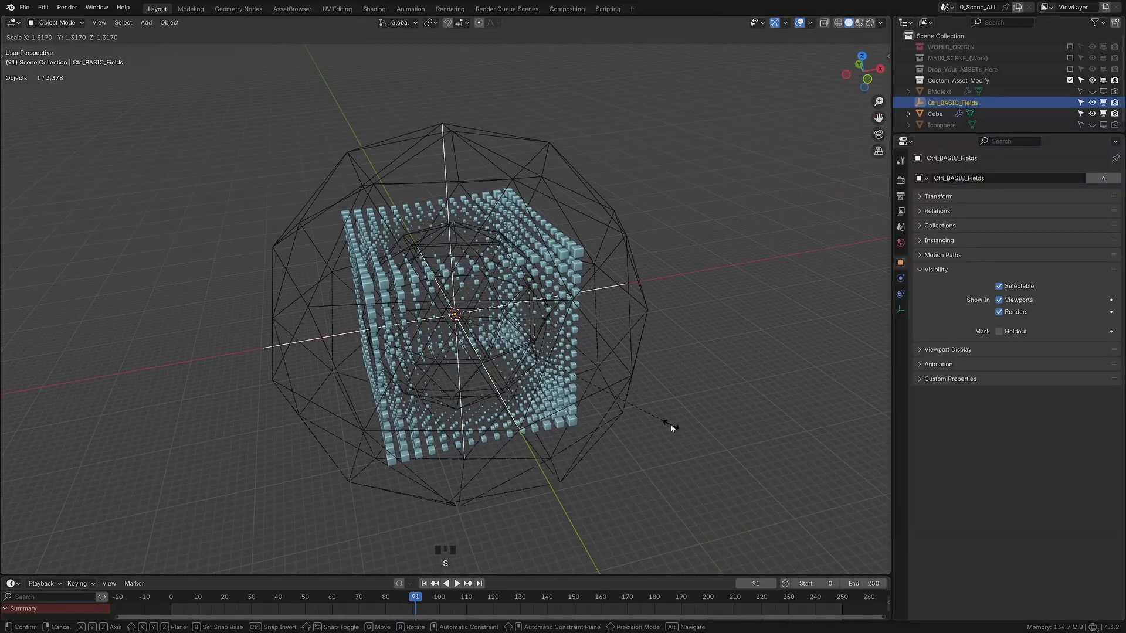
Finish scaling the field controller and rotate it around the Z axis
{"action": "left_click", "coordinate": [604, 258]}
{"action": "middle_click_drag", "start_coordinate": [604, 258], "coordinate": [629, 299]}
{"action": "key", "text": "n"}
{"action": "key", "text": "n"}
{"action": "key", "text": "r"}
{"action": "key", "text": "z"}
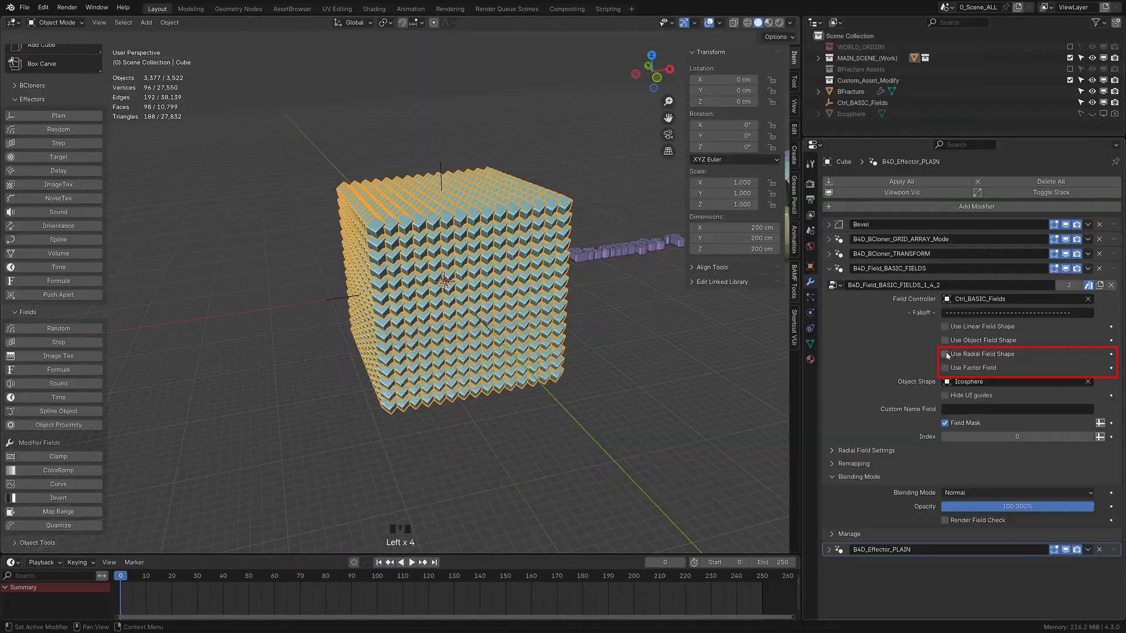
Try Use Radial Field Shape and Use Factor Field as alternative falloffs on the cloned cube
{"action": "middle_click_drag", "start_coordinate": [410, 346], "coordinate": [512, 347]}
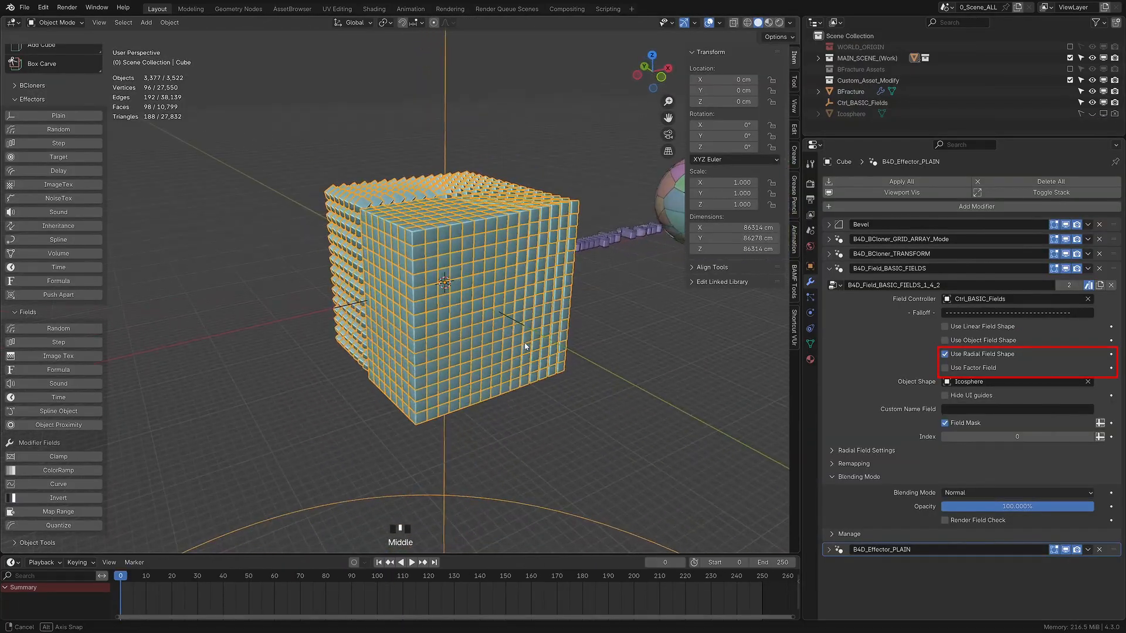
{"action": "scroll", "coordinate": [512, 346], "scroll_direction": "down", "scroll_amount": 9}
{"action": "scroll", "coordinate": [512, 347], "scroll_direction": "up", "scroll_amount": 5}
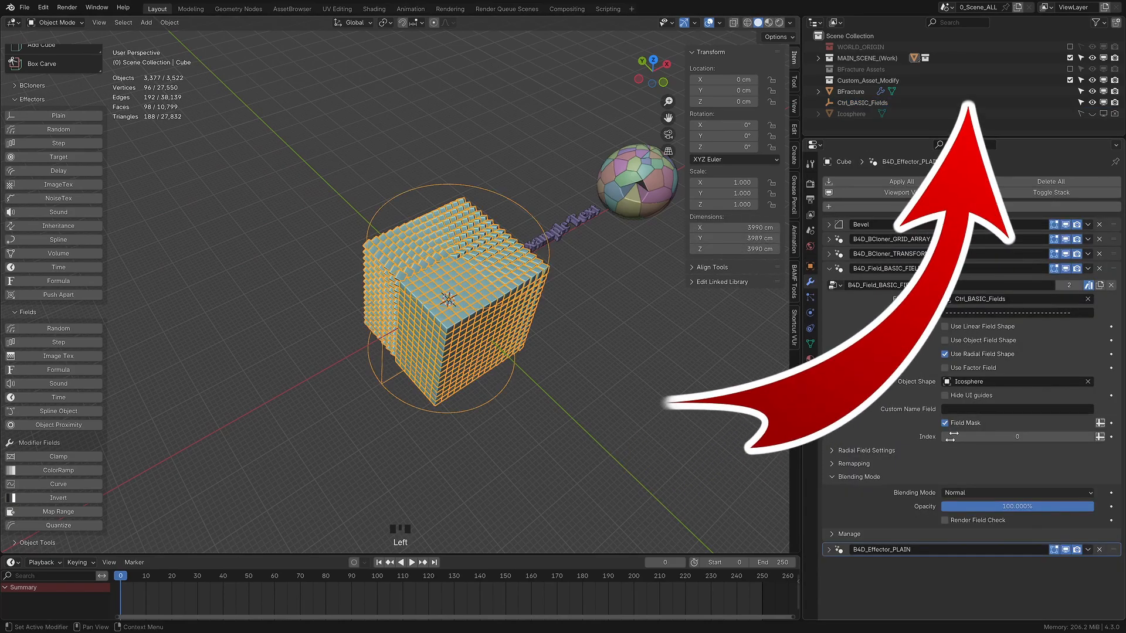
{"action": "middle_click_drag", "start_coordinate": [410, 352], "coordinate": [522, 462]}
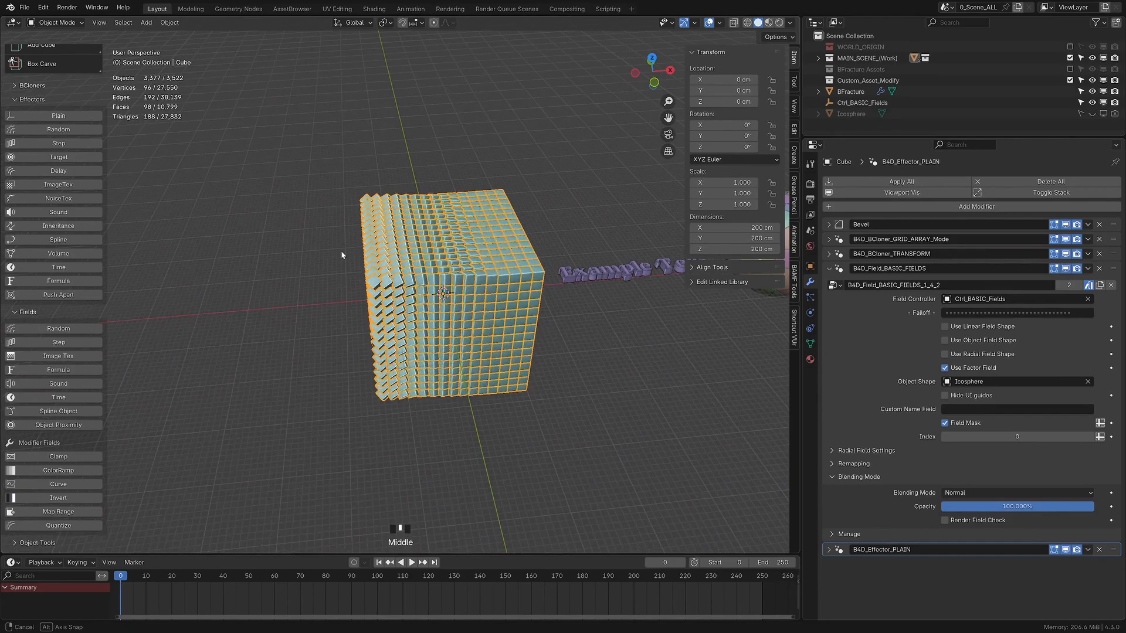
{"action": "middle_click_drag", "start_coordinate": [493, 363], "coordinate": [508, 360]}
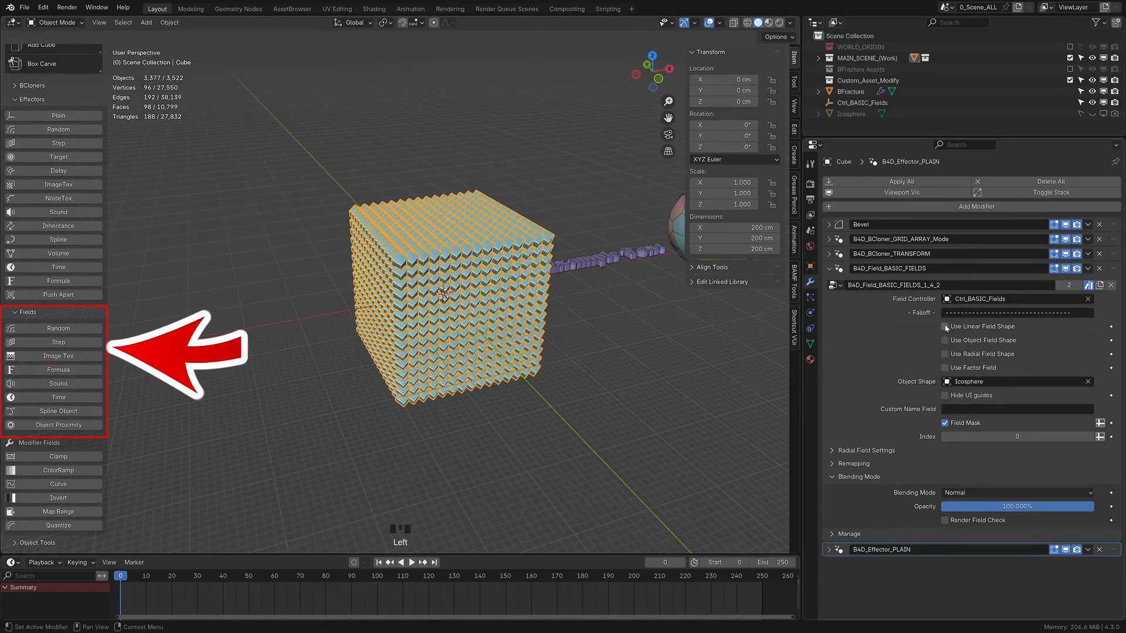
Turn on Use Linear Field Shape, scale up the field controller, and reselect the cloned cube
{"action": "middle_click_drag", "start_coordinate": [510, 358], "coordinate": [528, 352]}
{"action": "left_click", "coordinate": [859, 104]}
{"action": "key", "text": "s"}
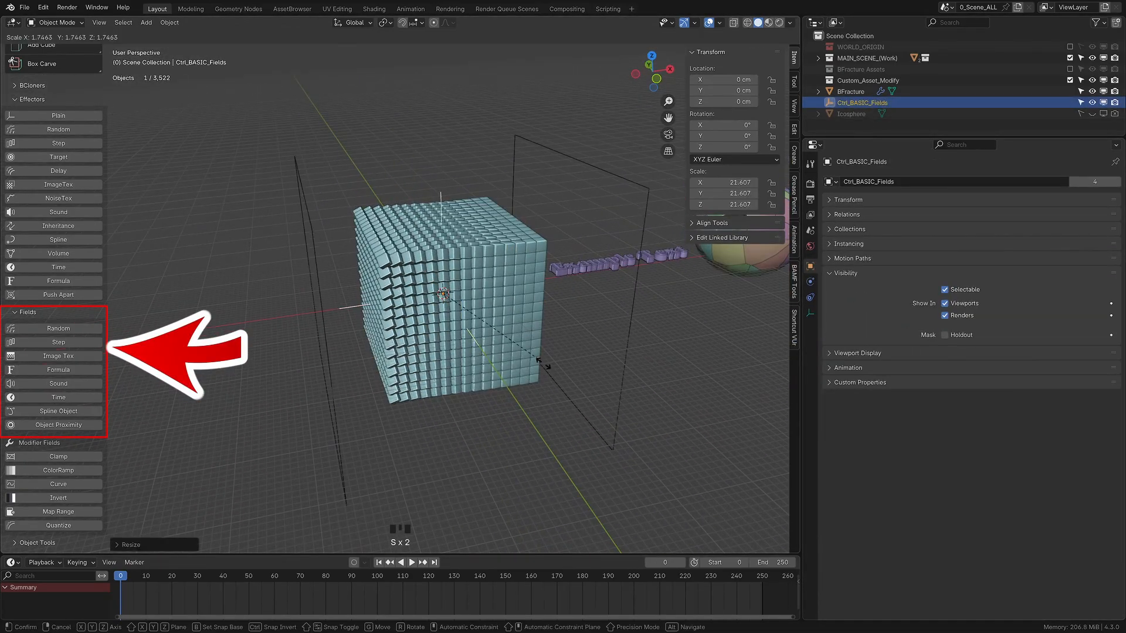
{"action": "middle_click_drag", "start_coordinate": [470, 355], "coordinate": [444, 372]}
{"action": "left_click", "coordinate": [467, 364]}
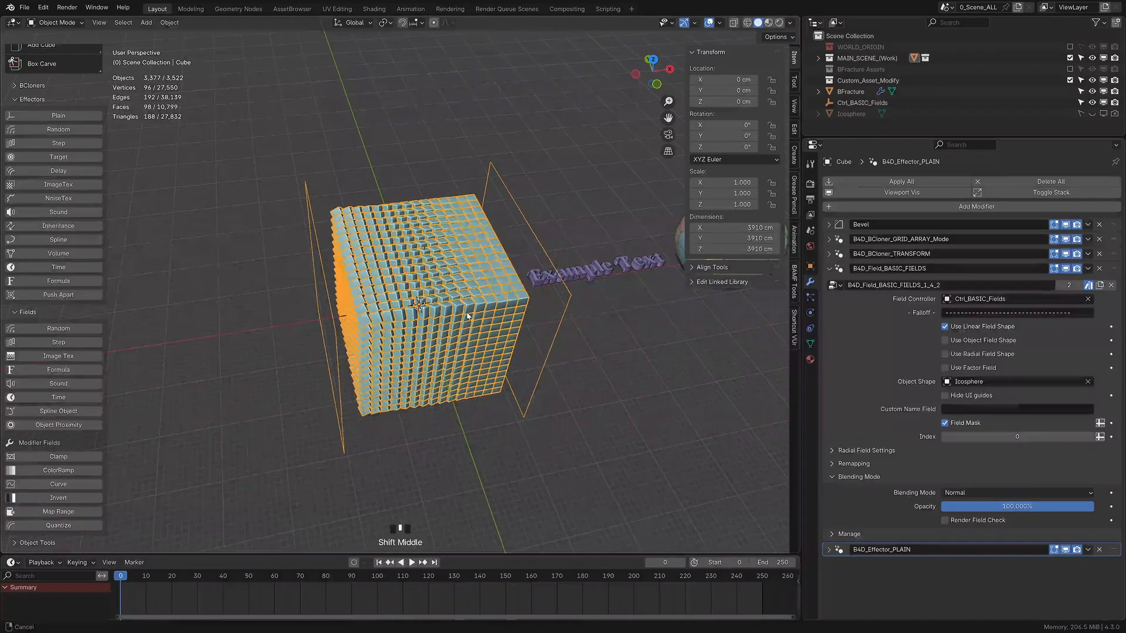
Add a Random field to the cloned cube and place it above B4D_Effector_PLAIN in the modifier stack
{"action": "left_click", "coordinate": [829, 268]}
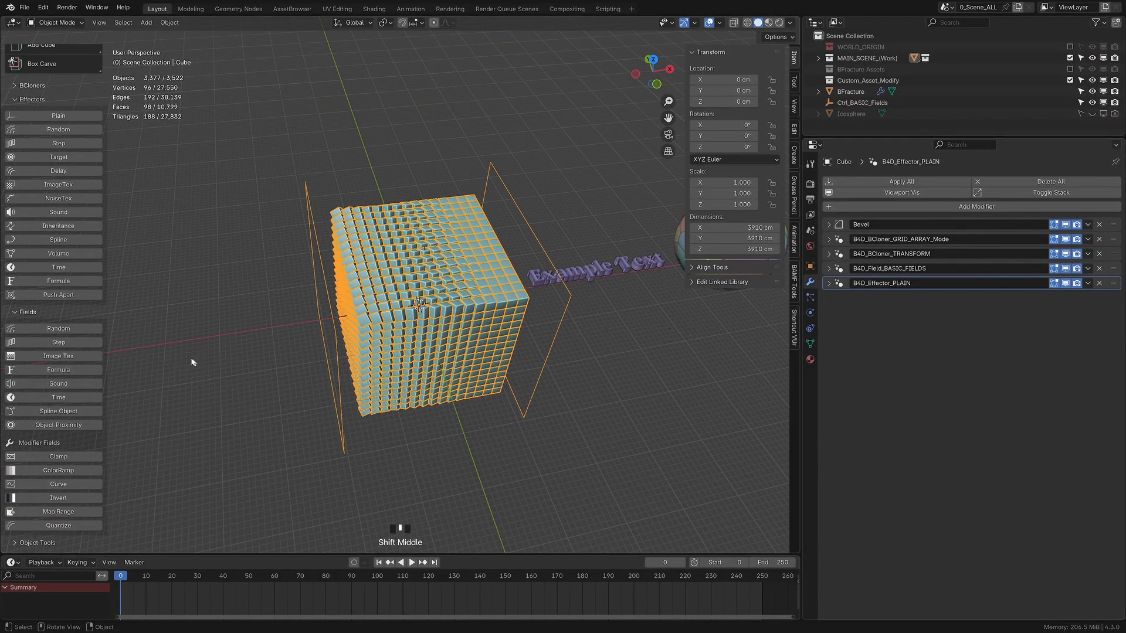
{"action": "double_click", "coordinate": [53, 332]}
{"action": "left_click", "coordinate": [830, 298]}
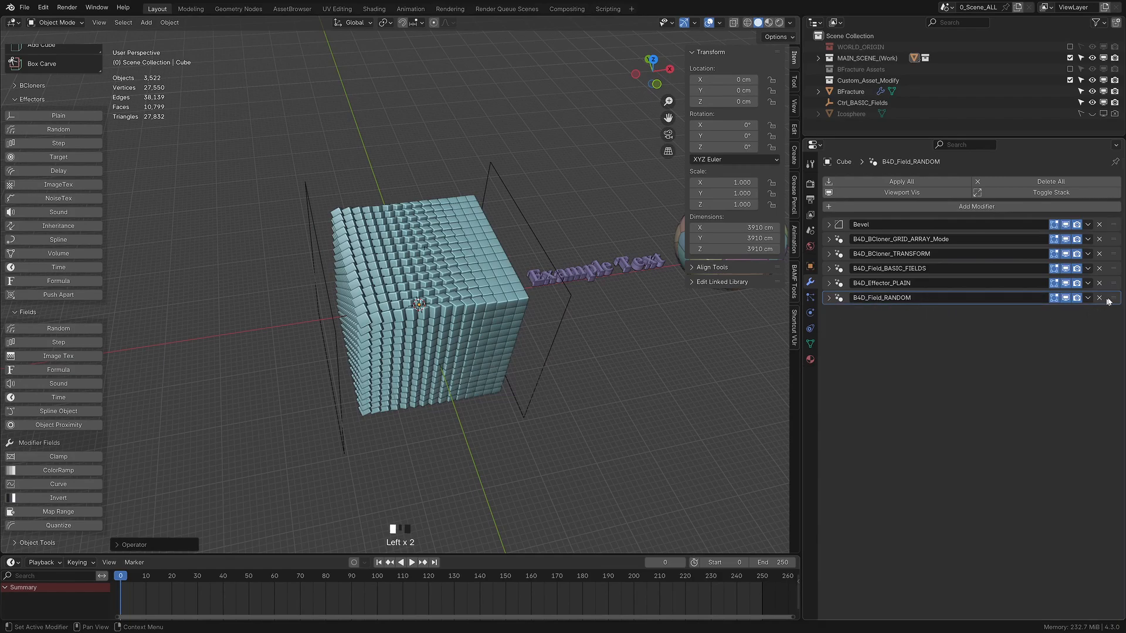
{"action": "left_click_drag", "start_coordinate": [1113, 298], "coordinate": [1116, 283]}
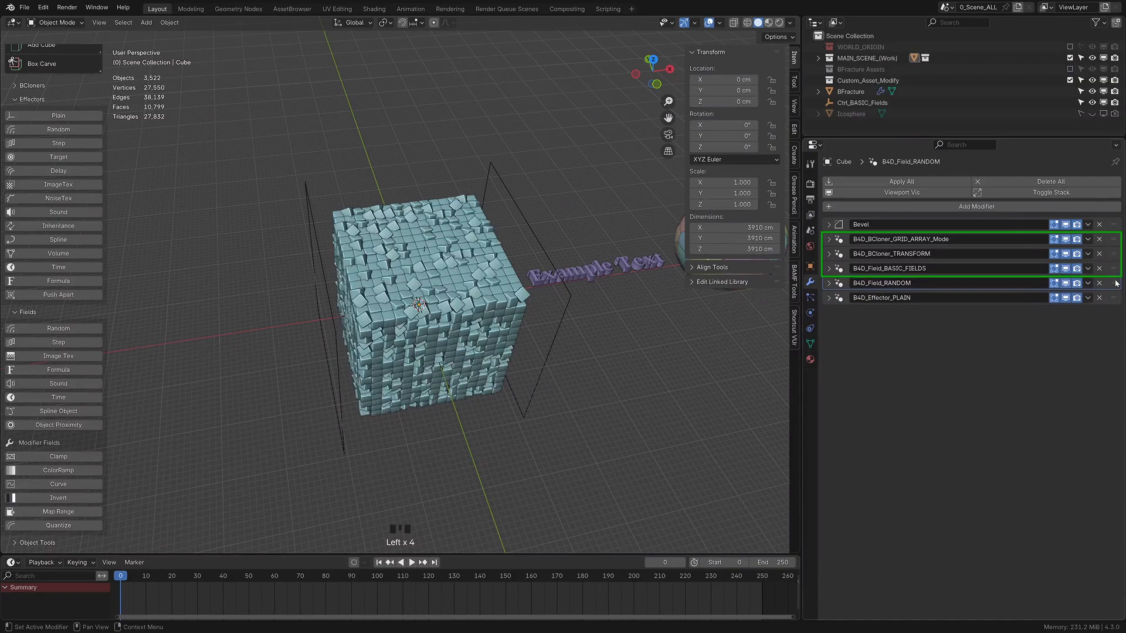
{"action": "middle_click_drag", "start_coordinate": [554, 343], "coordinate": [557, 316]}
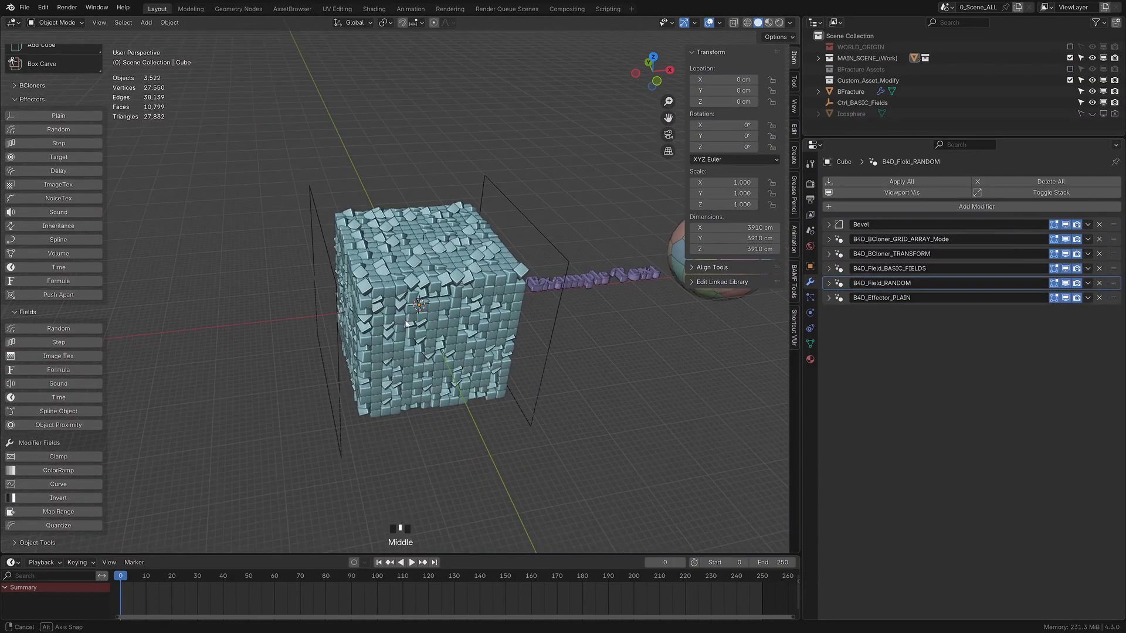
Set the Random field's Blending Mode to Overlay and test its Opacity
{"action": "left_click", "coordinate": [830, 284]}
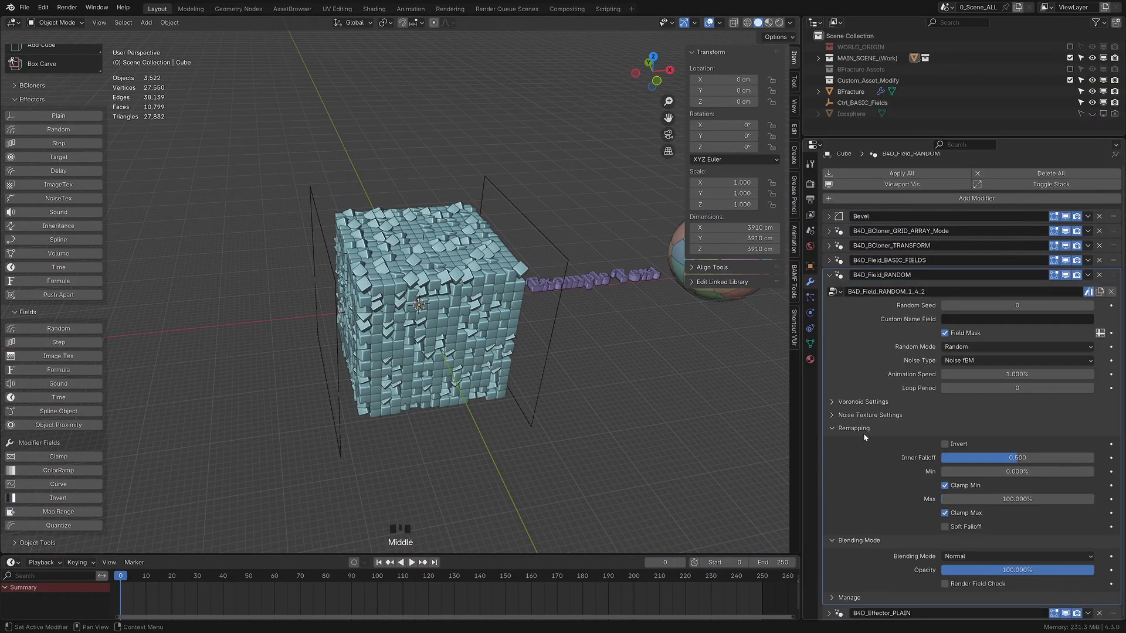
{"action": "left_click", "coordinate": [863, 434]}
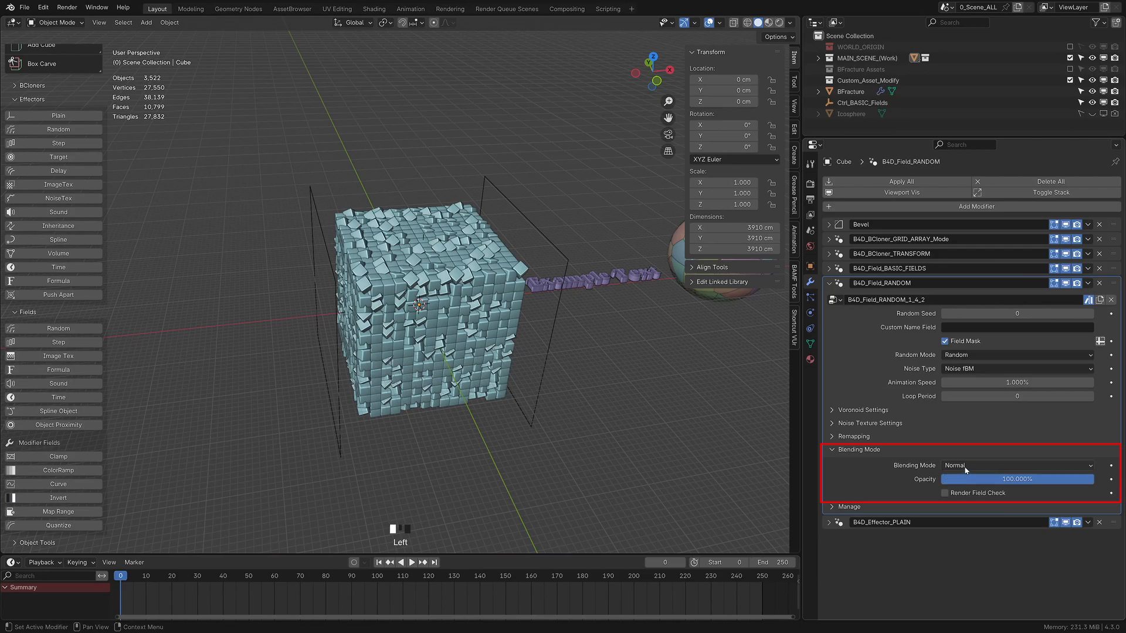
{"action": "mouse_move", "coordinate": [1078, 482]}
{"action": "left_mouse_down"}
{"action": "mouse_move", "coordinate": [942, 479]}
{"action": "mouse_move", "coordinate": [1095, 479]}
{"action": "mouse_move", "coordinate": [941, 480]}
{"action": "mouse_move", "coordinate": [1094, 479]}
{"action": "left_mouse_up"}
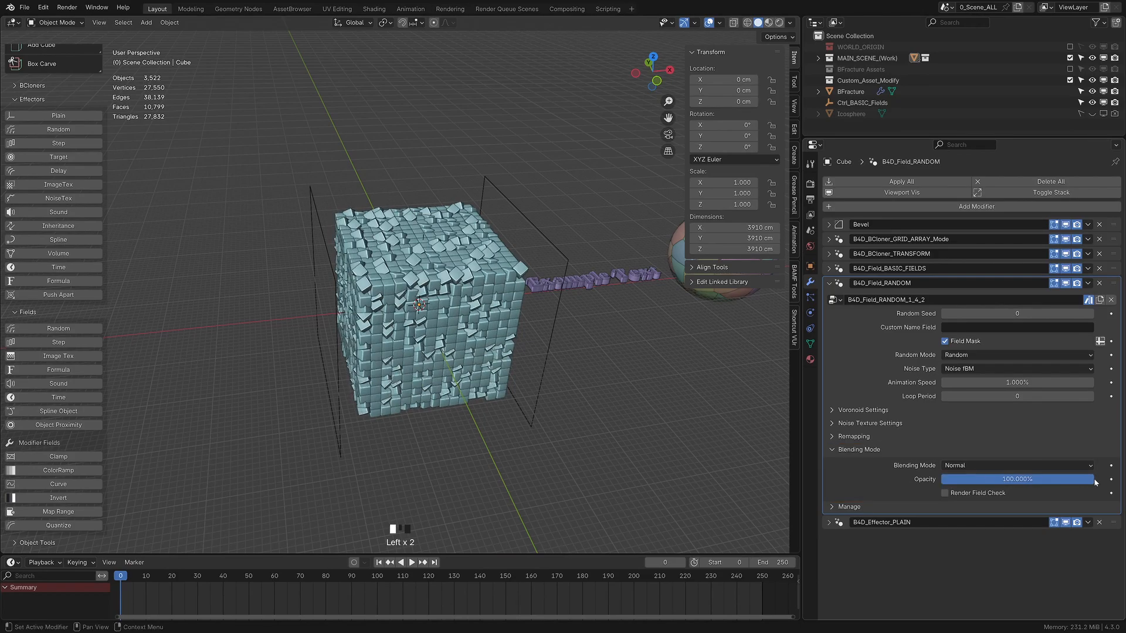
{"action": "left_click", "coordinate": [973, 467]}
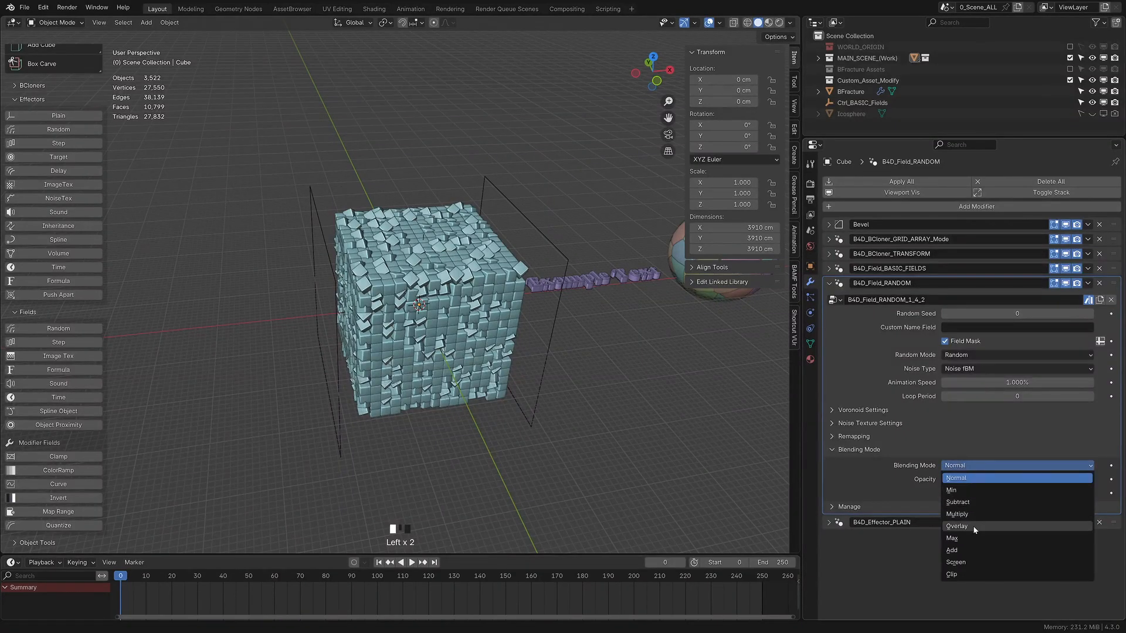
{"action": "left_click", "coordinate": [973, 527]}
{"action": "middle_click_drag", "start_coordinate": [493, 397], "coordinate": [490, 379]}
{"action": "scroll", "coordinate": [491, 379], "scroll_direction": "up", "scroll_amount": 1}
{"action": "mouse_move", "coordinate": [1049, 480]}
{"action": "left_mouse_down"}
{"action": "mouse_move", "coordinate": [917, 480]}
{"action": "mouse_move", "coordinate": [1048, 480]}
{"action": "left_mouse_up"}
{"action": "middle_click_drag", "start_coordinate": [446, 352], "coordinate": [516, 399]}
Try the Multiply, Add, Max, Min and Normal blending modes on the Random field
{"action": "left_click", "coordinate": [968, 467]}
{"action": "left_click", "coordinate": [967, 514]}
{"action": "left_click", "coordinate": [973, 466]}
{"action": "left_click", "coordinate": [961, 550]}
{"action": "left_click", "coordinate": [959, 466]}
{"action": "left_click", "coordinate": [961, 538]}
{"action": "left_click", "coordinate": [960, 466]}
{"action": "left_click", "coordinate": [961, 490]}
{"action": "middle_click_drag", "start_coordinate": [439, 303], "coordinate": [427, 304]}
{"action": "left_click", "coordinate": [960, 468]}
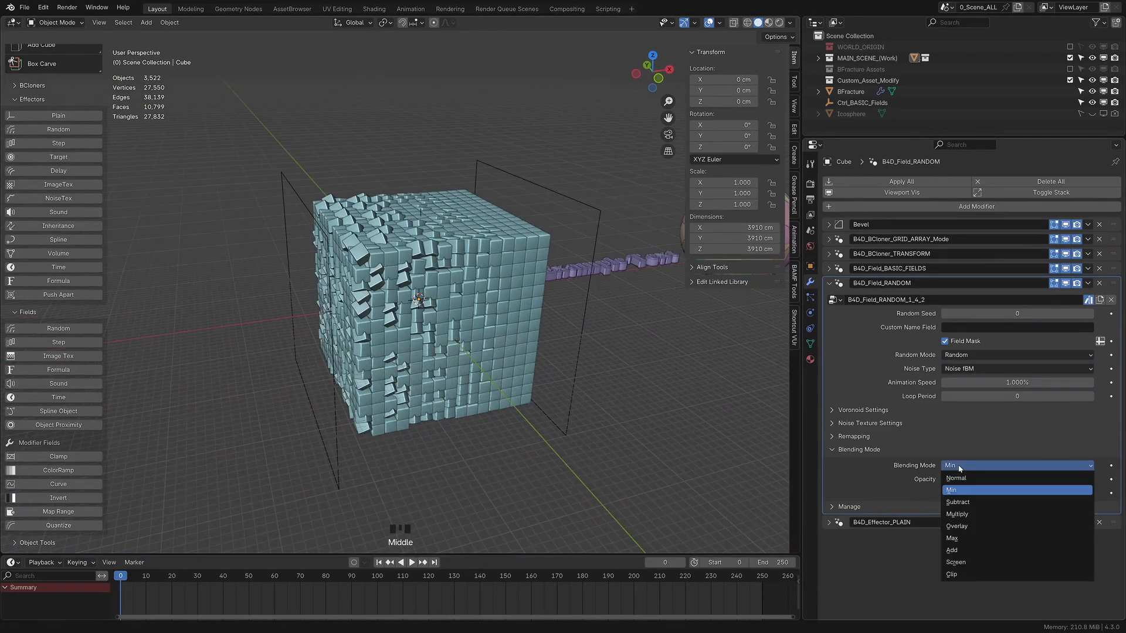
{"action": "left_click", "coordinate": [962, 479]}
Return the Random field's Blending Mode to Overlay and select the cloned cube
{"action": "left_click", "coordinate": [964, 467]}
{"action": "mouse_move", "coordinate": [469, 346]}
{"action": "middle_mouse_down"}
{"action": "mouse_move", "coordinate": [464, 361]}
{"action": "mouse_move", "coordinate": [452, 300]}
{"action": "middle_mouse_up"}
{"action": "left_click", "coordinate": [963, 526]}
{"action": "left_click", "coordinate": [452, 300]}
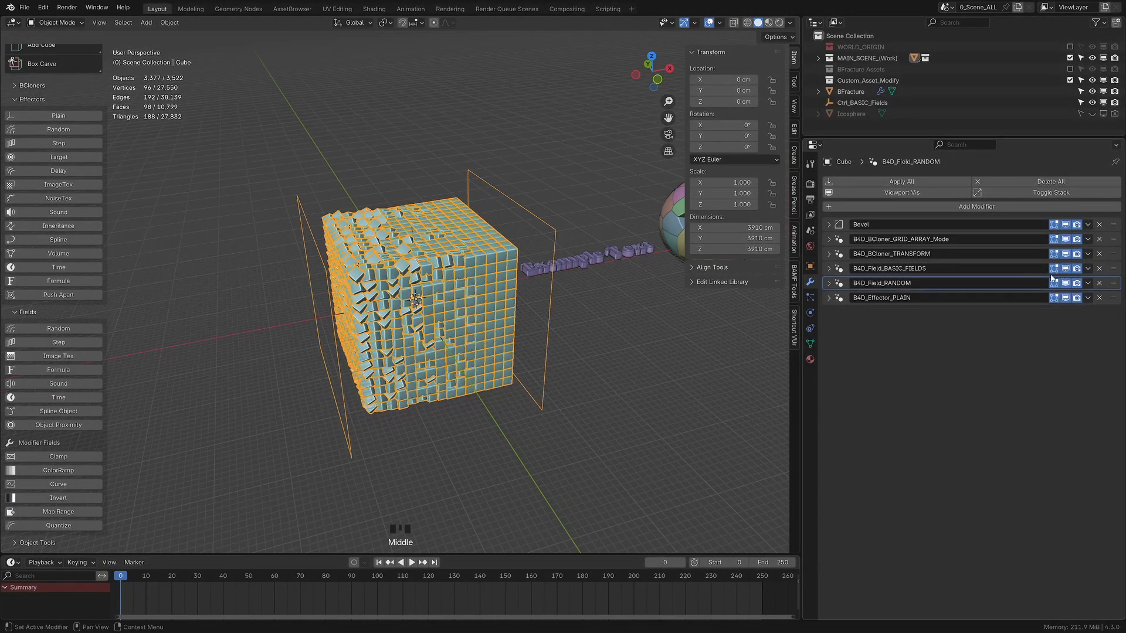
Disable the Random field's edit, viewport and render display, and turn off Use Linear Field Shape in the Basic Fields modifier
{"action": "left_click_drag", "start_coordinate": [1077, 283], "coordinate": [1055, 284]}
{"action": "left_click", "coordinate": [829, 269]}
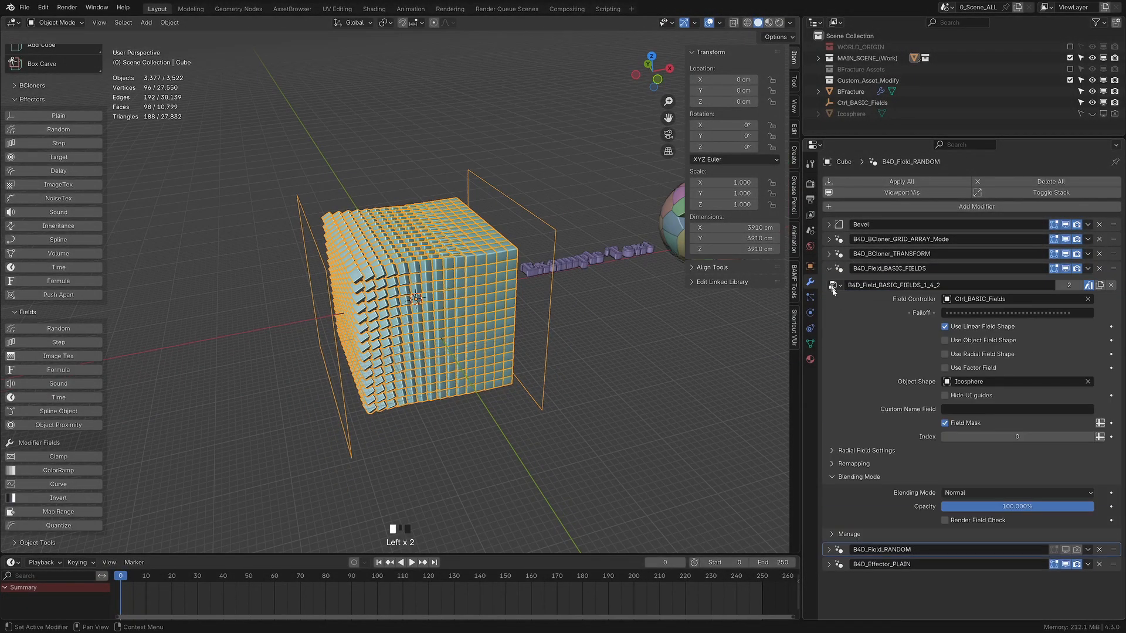
{"action": "left_click", "coordinate": [918, 324]}
{"action": "left_click", "coordinate": [945, 327]}
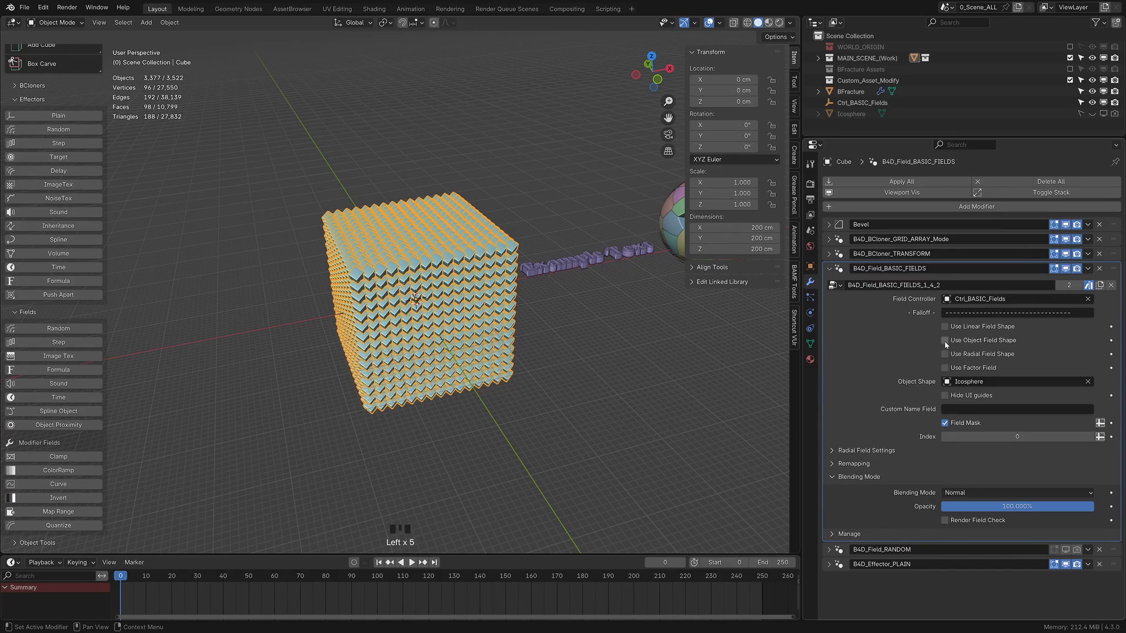
{"action": "left_click", "coordinate": [944, 341]}
{"action": "left_click", "coordinate": [944, 341]}
Add a Cube mesh hidden from viewports and renders, and assign it as the Basic Fields Object Shape
{"action": "key", "text": "shift+a"}
{"action": "left_click", "coordinate": [481, 319]}
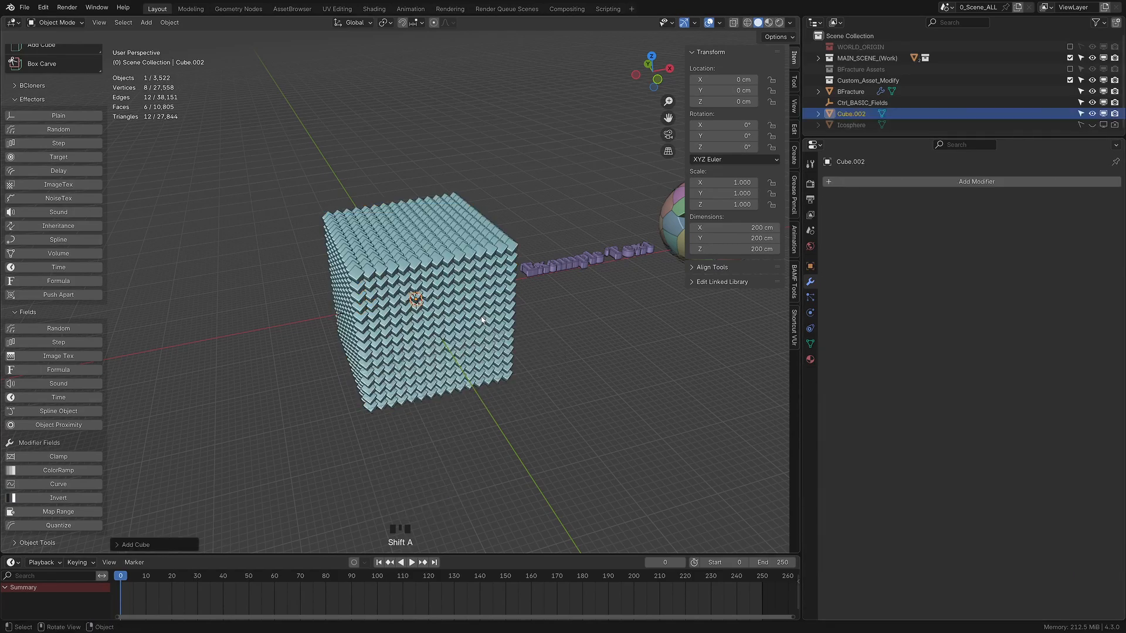
{"action": "left_click_drag", "start_coordinate": [1081, 114], "coordinate": [1115, 114]}
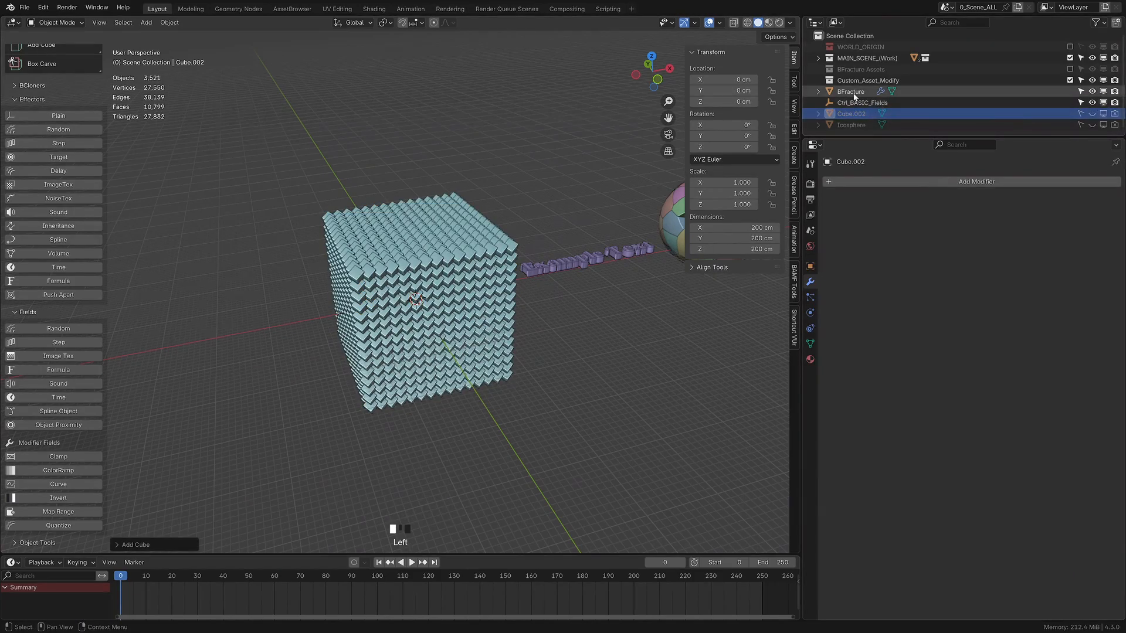
{"action": "left_click", "coordinate": [484, 270]}
{"action": "left_click", "coordinate": [853, 114]}
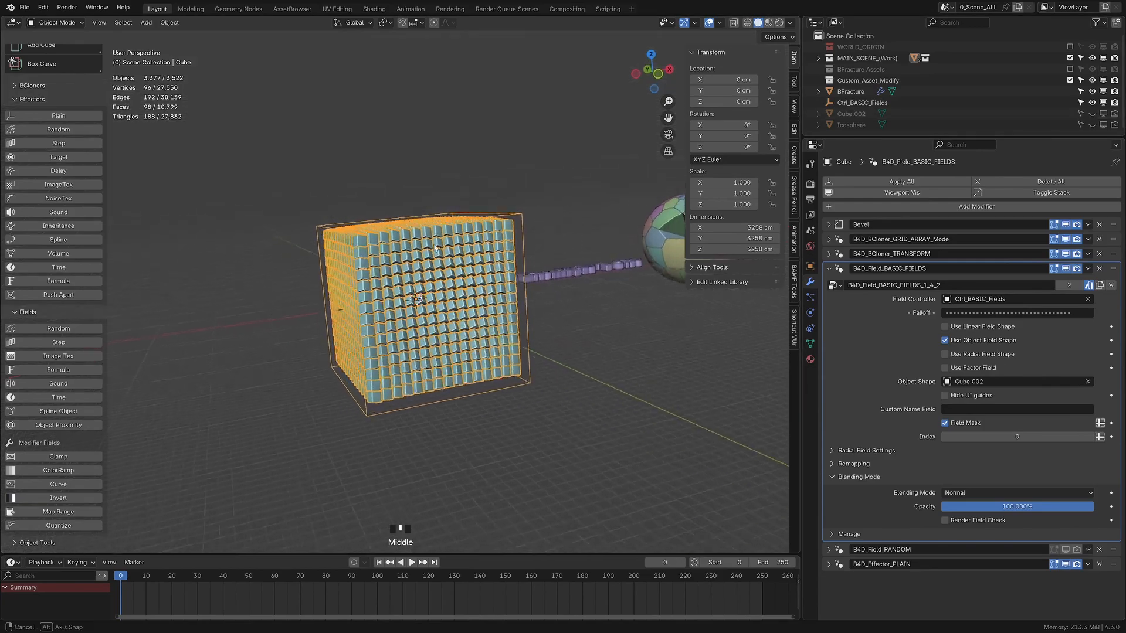
Move the Ctrl_BASIC_Fields controller clear of the cloned cube and reselect the cloned cube
{"action": "left_click", "coordinate": [863, 103]}
{"action": "key", "text": "g"}
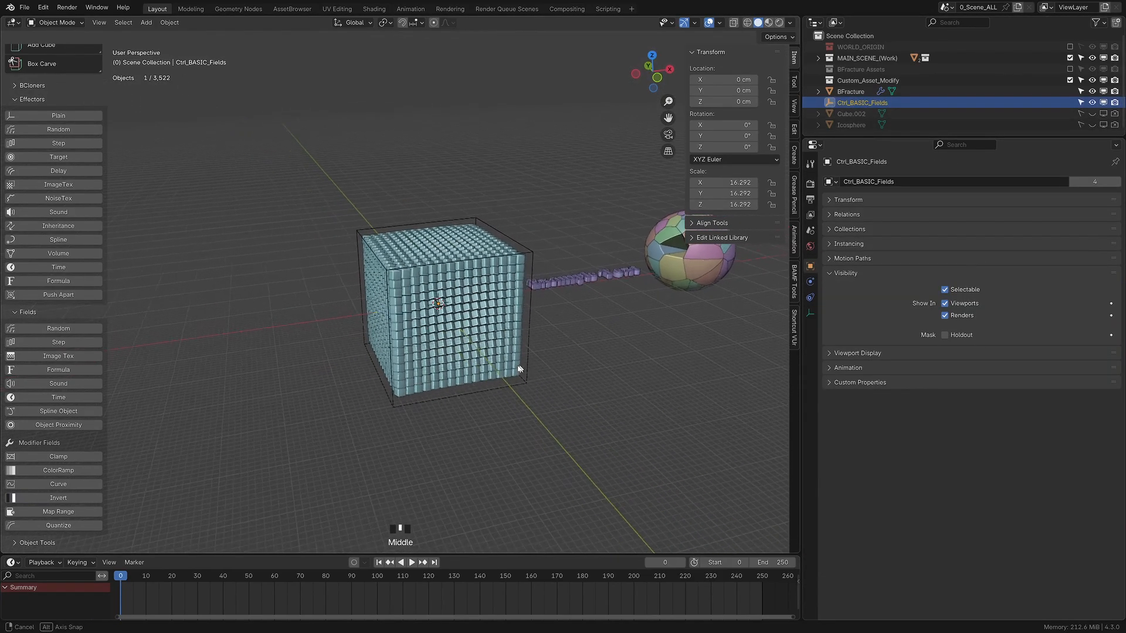
{"action": "left_click", "coordinate": [299, 333]}
{"action": "scroll", "coordinate": [299, 333], "scroll_direction": "up", "scroll_amount": 2}
{"action": "middle_click_drag", "start_coordinate": [299, 332], "coordinate": [402, 263], "text": "shift"}
{"action": "left_click", "coordinate": [392, 247]}
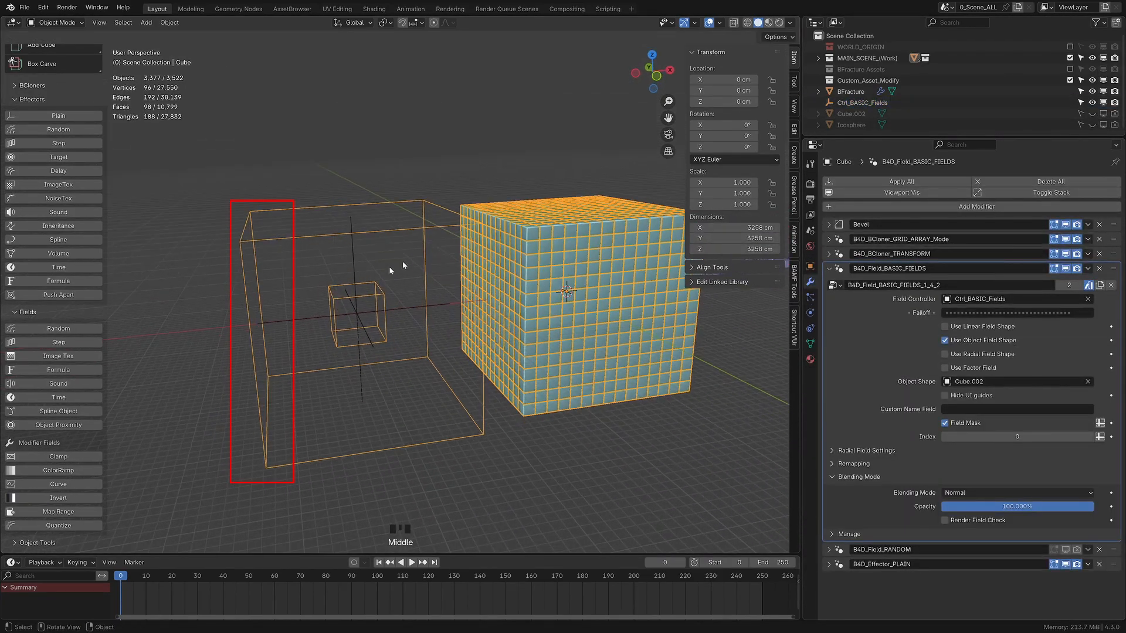
Expand the Basic Fields modifier's Remapping settings and collapse its Blending Mode settings
{"action": "left_click", "coordinate": [866, 458]}
{"action": "scroll", "coordinate": [866, 458], "scroll_direction": "down", "scroll_amount": 2}
{"action": "left_click", "coordinate": [860, 526]}
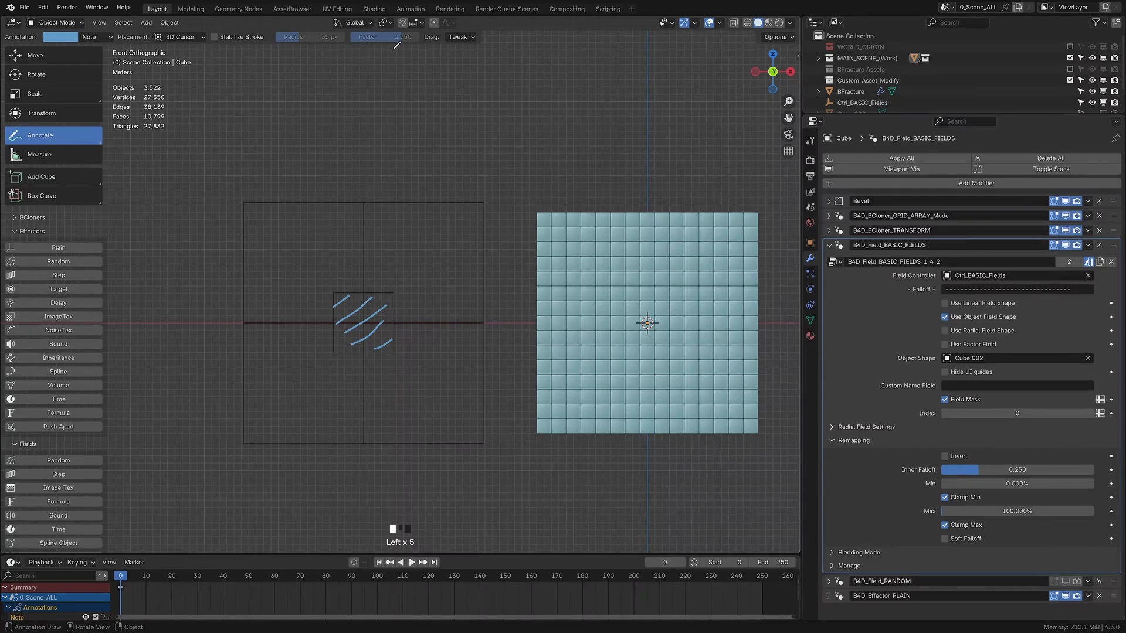
Change the annotation colour to red, sketch an arrow from the outer cube's corner to the inner cube, and undo it
{"action": "left_click", "coordinate": [70, 38]}
{"action": "left_click", "coordinate": [101, 138]}
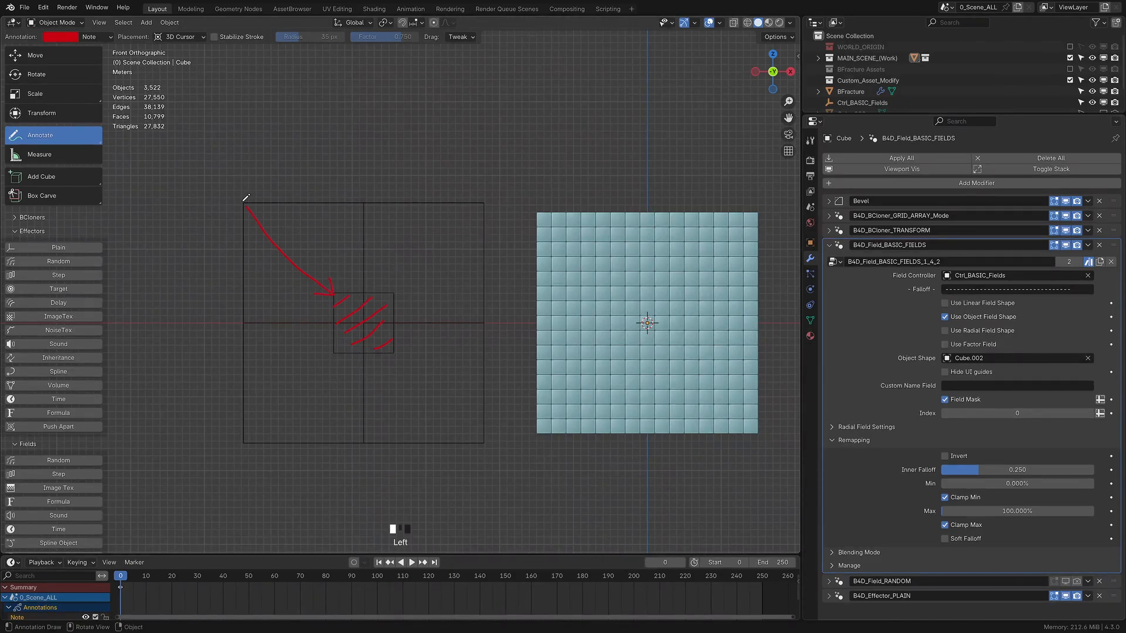
{"action": "key", "text": "ctrl+z"}
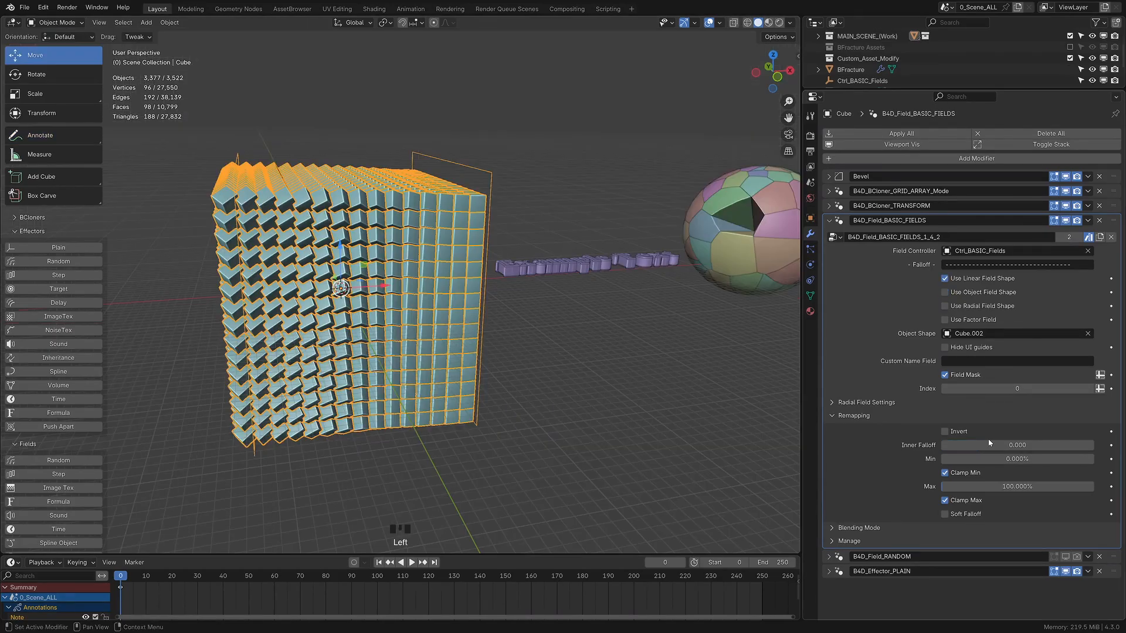
Set the linear field's Inner Falloff to 0.000, and test Invert before turning it back off
{"action": "left_click_drag", "start_coordinate": [987, 446], "coordinate": [941, 445]}
{"action": "left_click", "coordinate": [945, 432]}
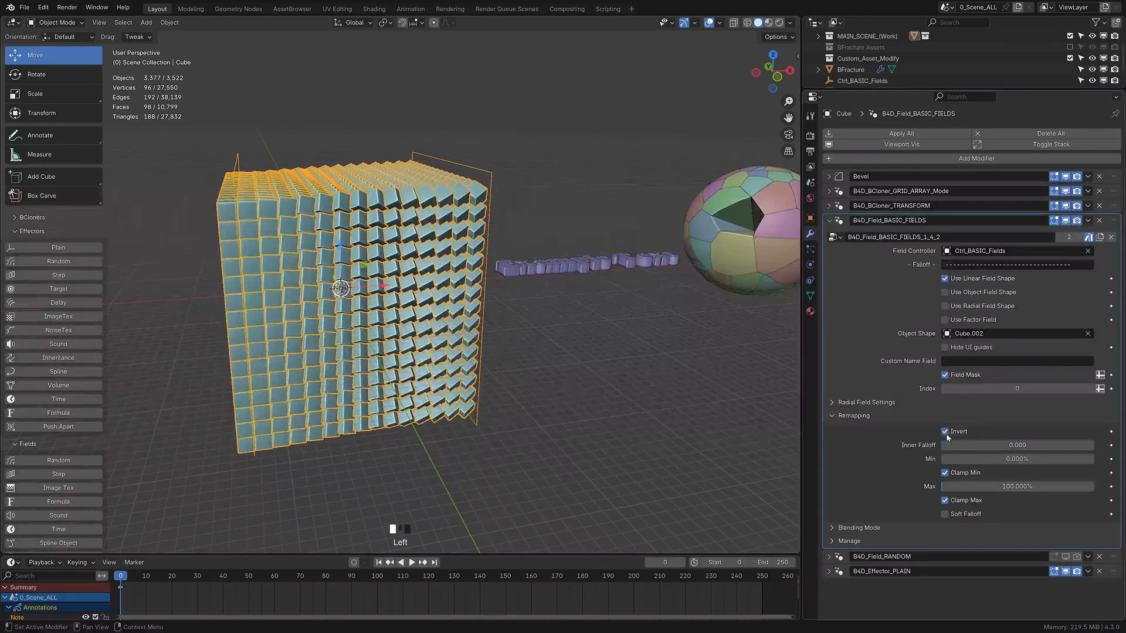
{"action": "middle_click_drag", "start_coordinate": [439, 375], "coordinate": [467, 406]}
{"action": "left_click", "coordinate": [946, 433]}
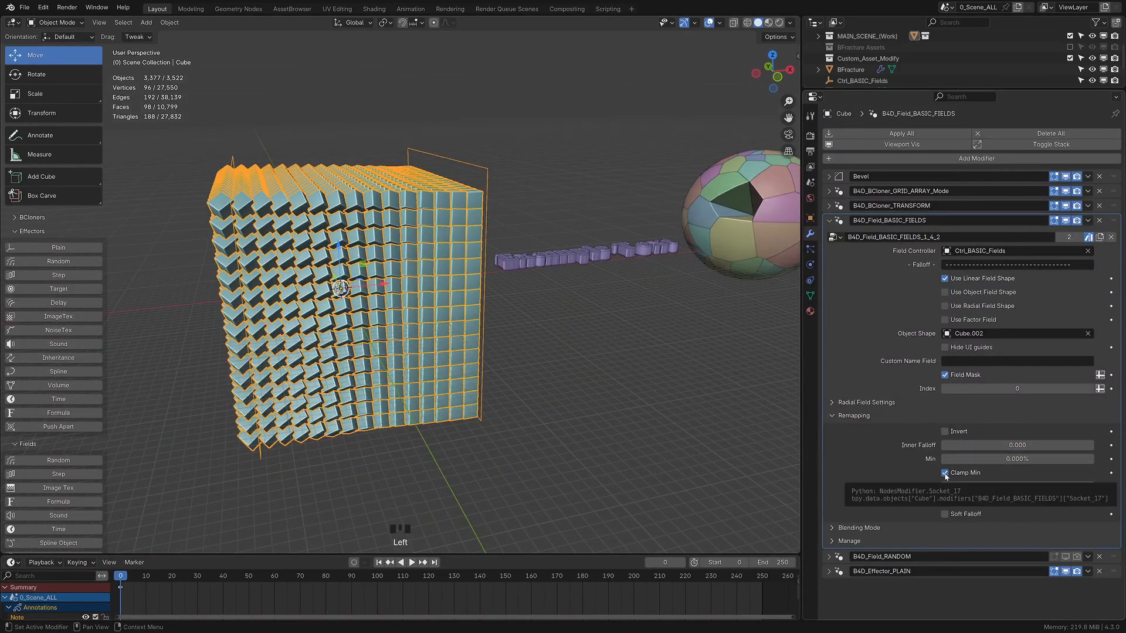
Test the linear field's Min and Max remapping with clamping off, and restore the values, Clamp Min and Clamp Max
{"action": "left_click", "coordinate": [944, 472]}
{"action": "left_click_drag", "start_coordinate": [988, 462], "coordinate": [976, 487]}
{"action": "left_click", "coordinate": [946, 474]}
{"action": "left_click", "coordinate": [946, 500]}
{"action": "right_click", "coordinate": [976, 488]}
{"action": "left_click", "coordinate": [945, 502]}
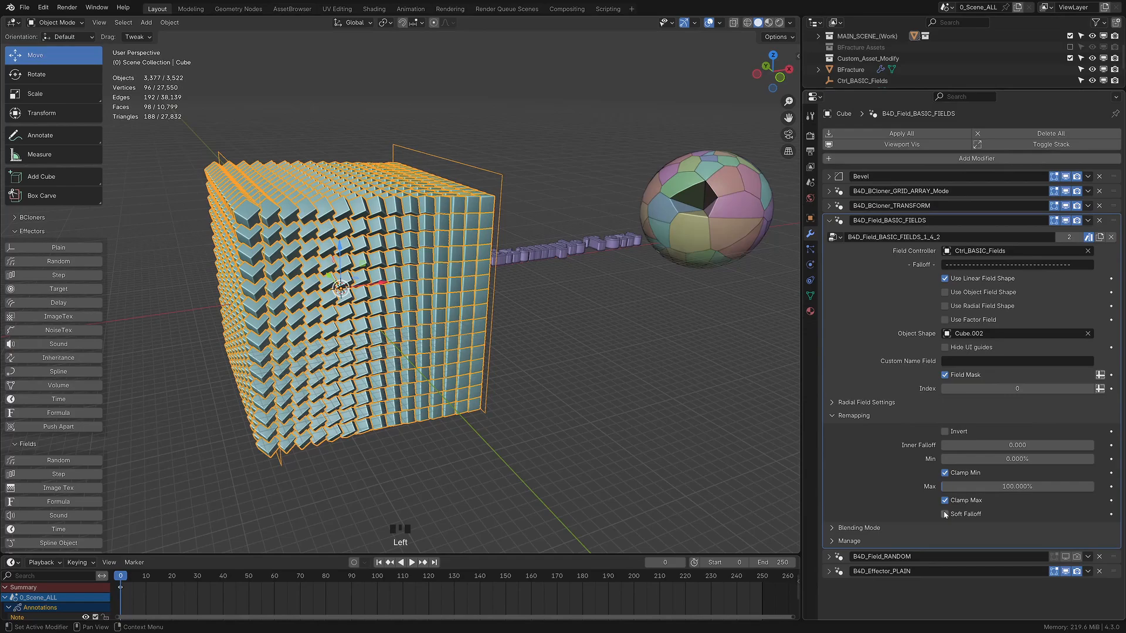
Turn on Soft Falloff in the Basic Fields modifier's remapping settings
{"action": "left_click", "coordinate": [945, 514]}
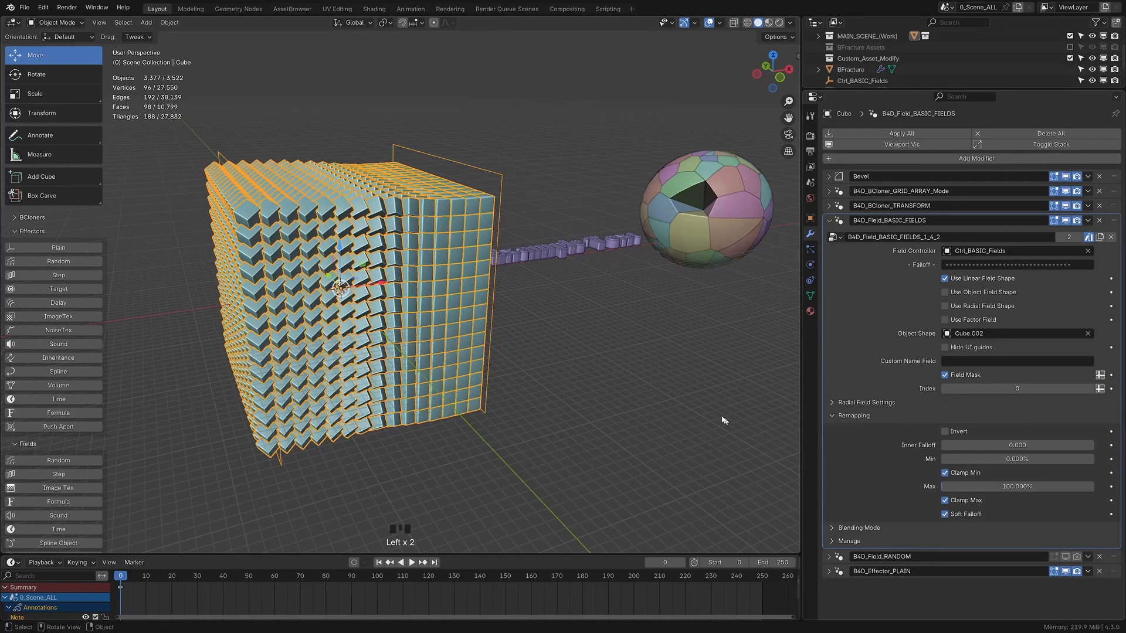
{"action": "middle_click_drag", "start_coordinate": [722, 422], "coordinate": [614, 372]}
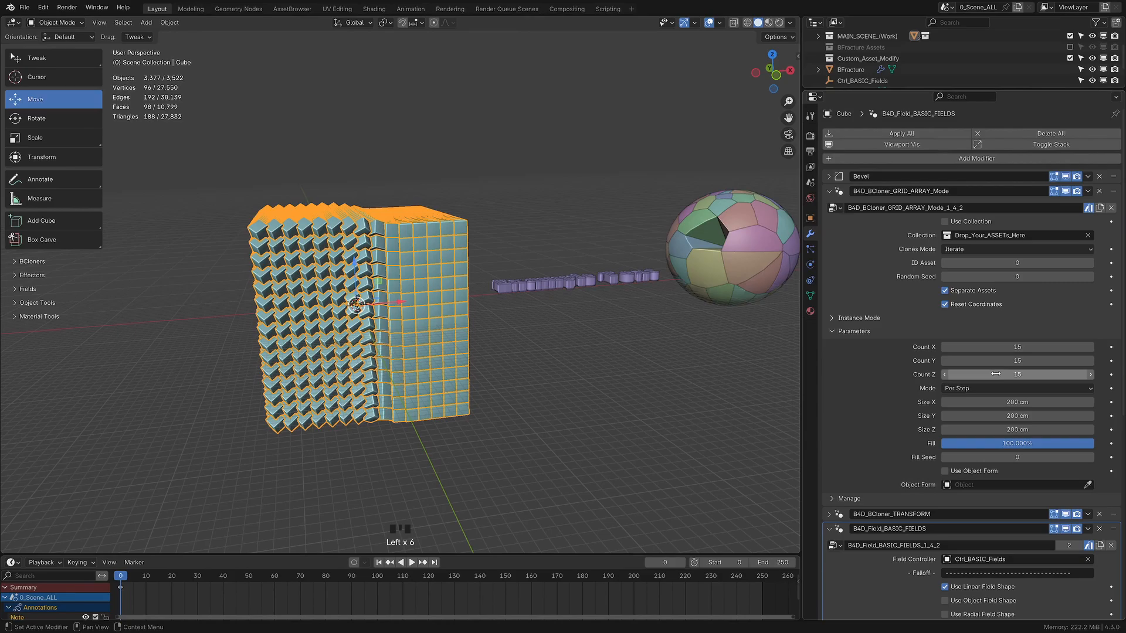
Set the grid cloner's Count Z to 1 and collapse its settings
{"action": "double_click", "coordinate": [996, 374]}
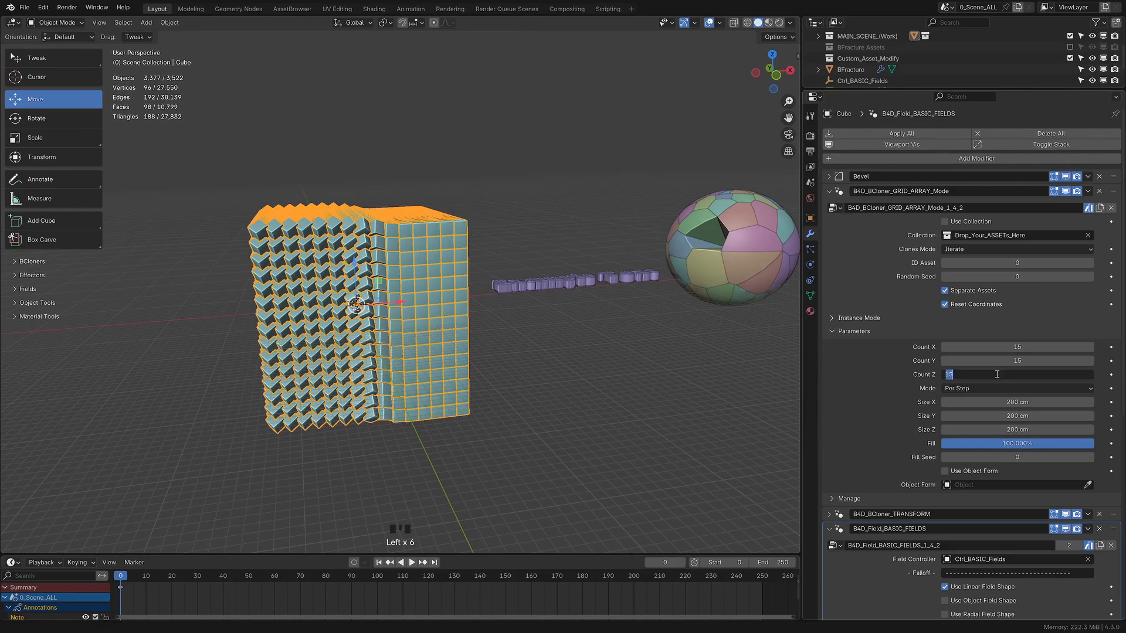
{"action": "type", "text": "1"}
{"action": "key", "text": "Return"}
{"action": "middle_click_drag", "start_coordinate": [382, 332], "coordinate": [393, 340]}
{"action": "left_click", "coordinate": [393, 340]}
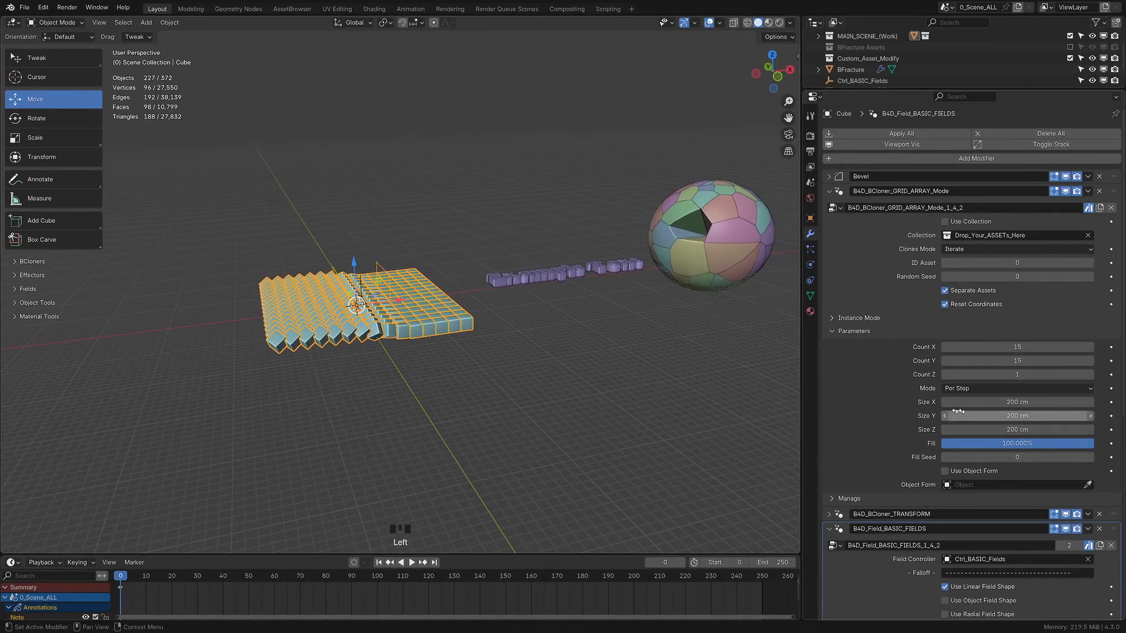
{"action": "left_click", "coordinate": [829, 192]}
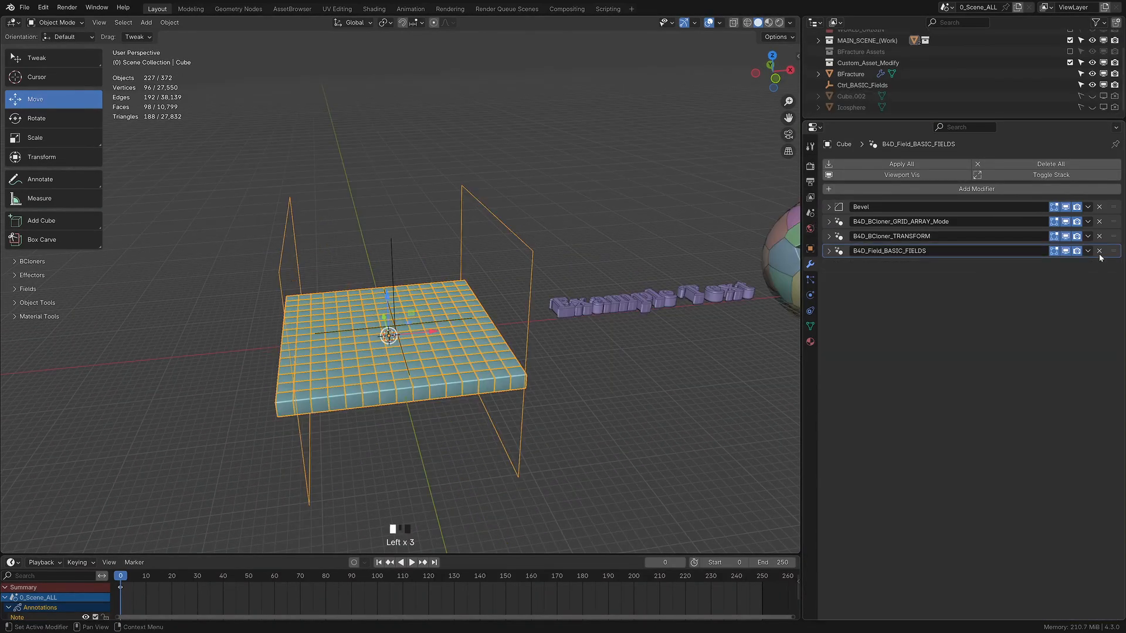
Remove the old Basic Fields modifier from the cube and add a Random effector to the cloner
{"action": "left_click", "coordinate": [1100, 251]}
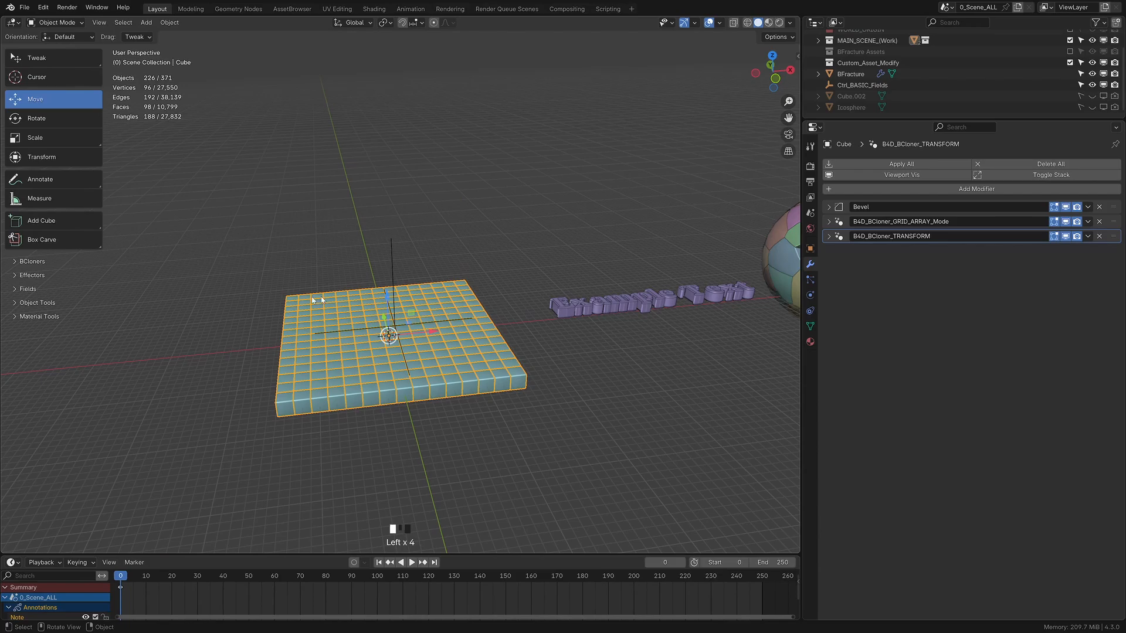
{"action": "left_click", "coordinate": [32, 275]}
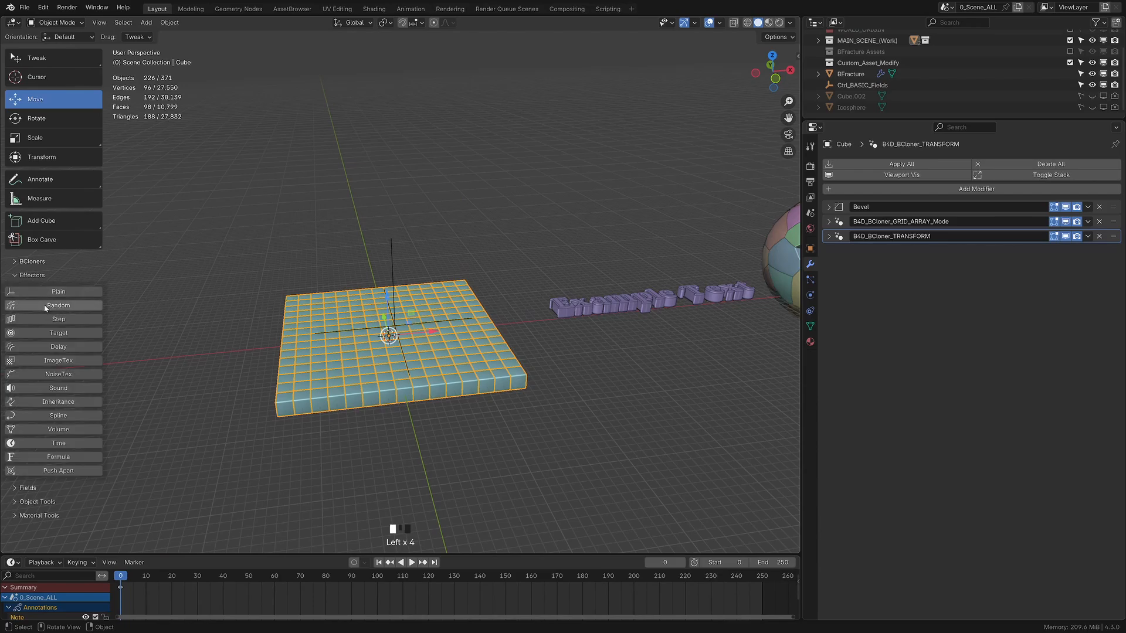
{"action": "left_click", "coordinate": [45, 306]}
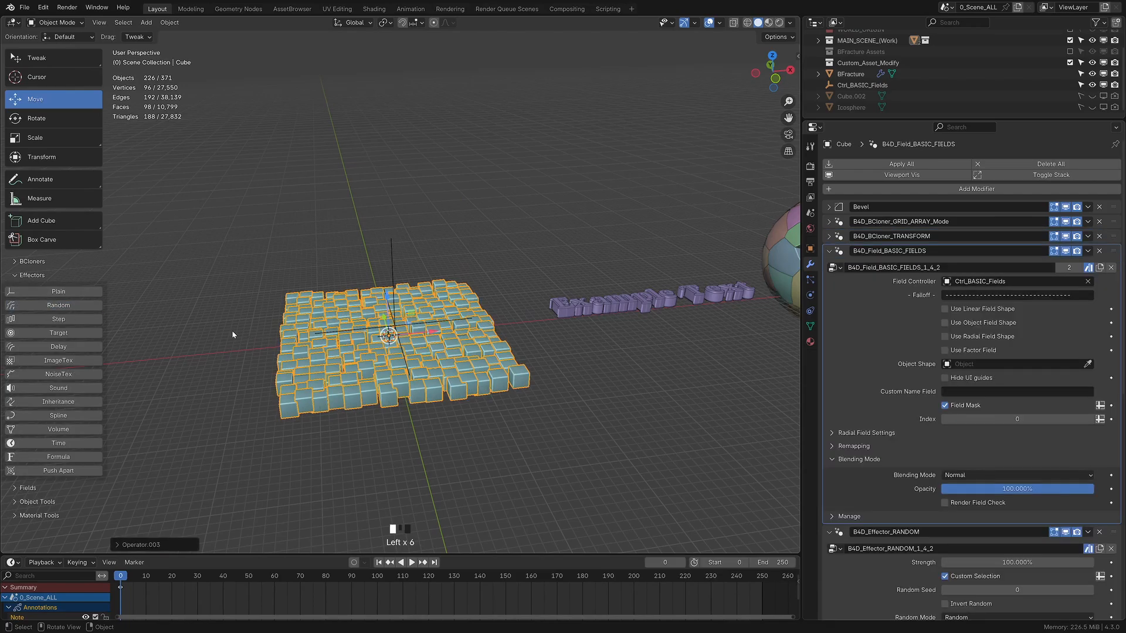
{"action": "key", "text": "t"}
{"action": "left_click", "coordinate": [830, 251]}
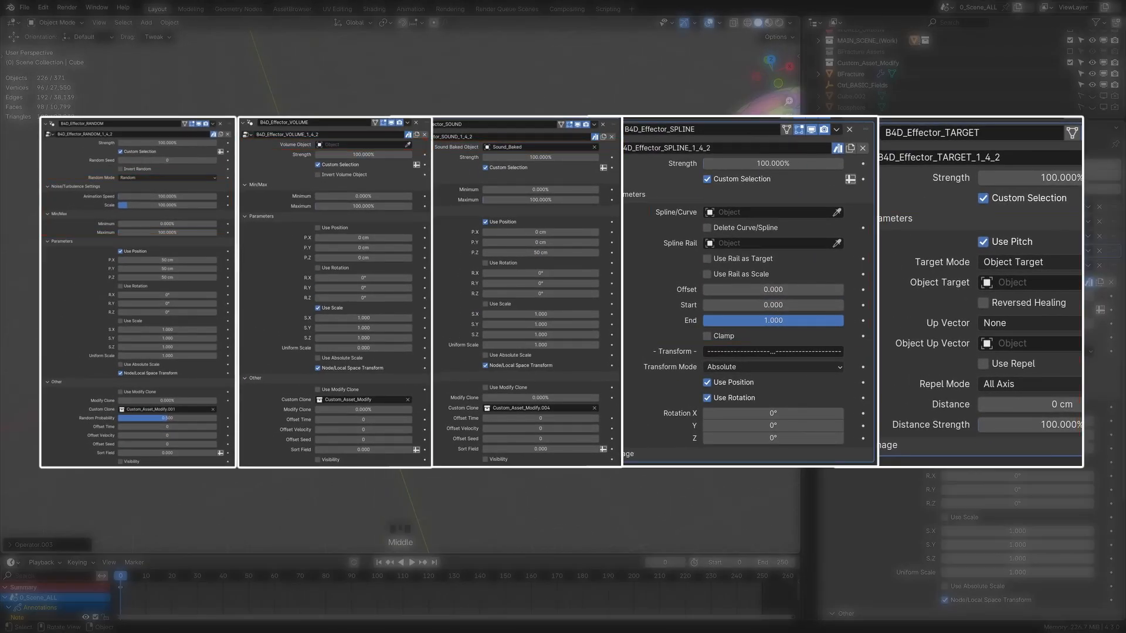
Increase the Random effector's position offsets to about 275 cm in Y and 771 cm in Z
{"action": "mouse_move", "coordinate": [413, 293]}
{"action": "middle_mouse_down"}
{"action": "mouse_move", "coordinate": [417, 275]}
{"action": "mouse_move", "coordinate": [423, 314]}
{"action": "mouse_move", "coordinate": [430, 283]}
{"action": "middle_mouse_up"}
{"action": "middle_click_drag", "start_coordinate": [463, 343], "coordinate": [457, 342]}
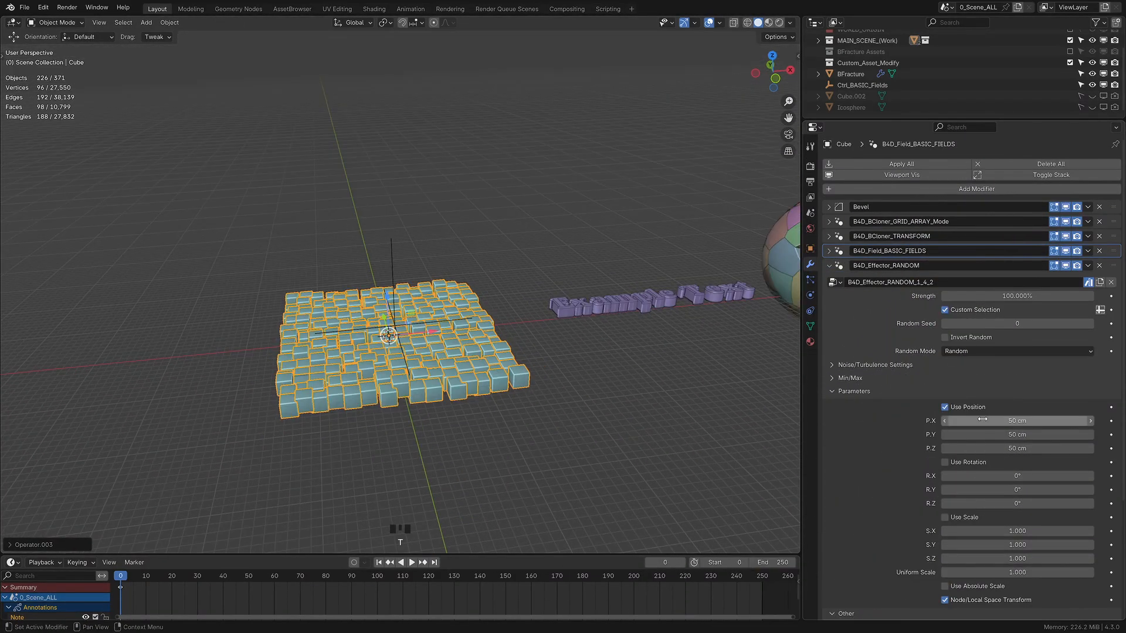
{"action": "left_click_drag", "start_coordinate": [1018, 434], "coordinate": [1052, 434]}
{"action": "left_click_drag", "start_coordinate": [987, 448], "coordinate": [1087, 448]}
{"action": "middle_click_drag", "start_coordinate": [471, 332], "coordinate": [432, 316], "text": "shift"}
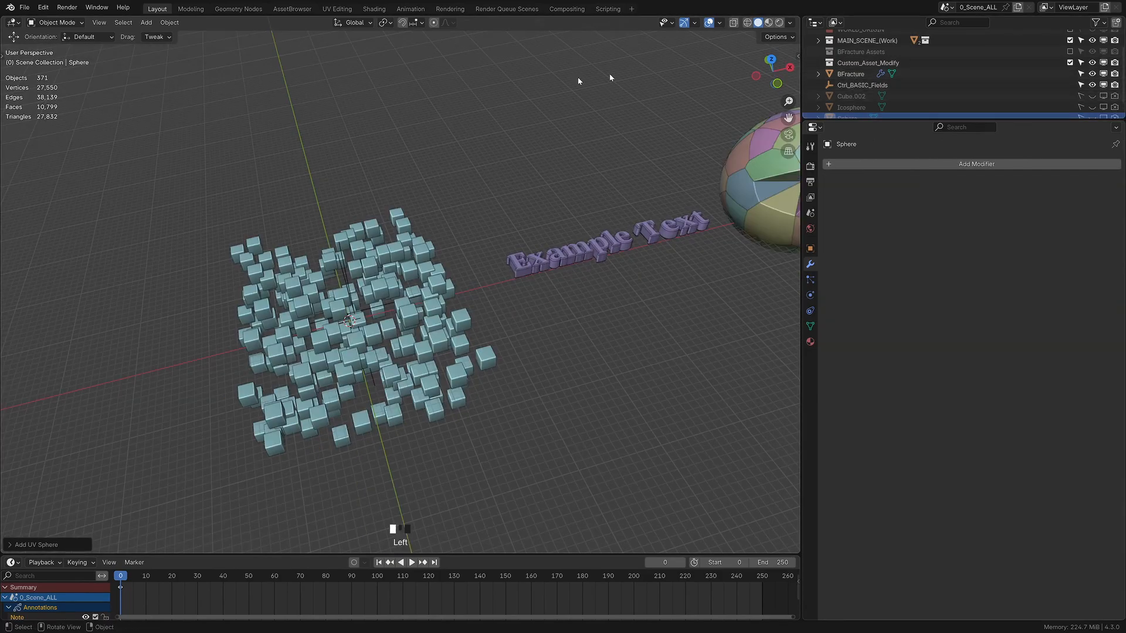
Expand the Basic Fields settings, and play the animation with the Random effector's mode set to Noise
{"action": "left_click", "coordinate": [829, 251]}
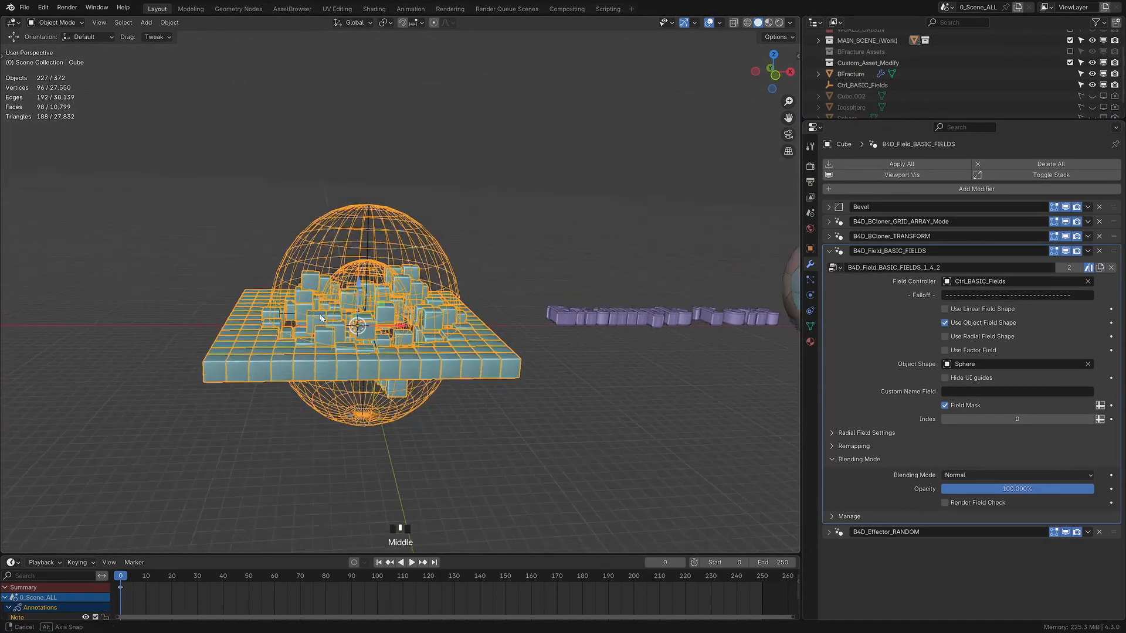
{"action": "left_click", "coordinate": [903, 531], "text": "ctrl"}
{"action": "left_click", "coordinate": [962, 352]}
{"action": "left_click", "coordinate": [962, 388]}
{"action": "key", "text": "space"}
{"action": "middle_click_drag", "start_coordinate": [468, 397], "coordinate": [437, 376]}
Test the effector's noise Animation Speed at 25%, and set it to 500%
{"action": "left_click", "coordinate": [896, 366]}
{"action": "left_click", "coordinate": [985, 382]}
{"action": "type", "text": "25"}
{"action": "key", "text": "Return"}
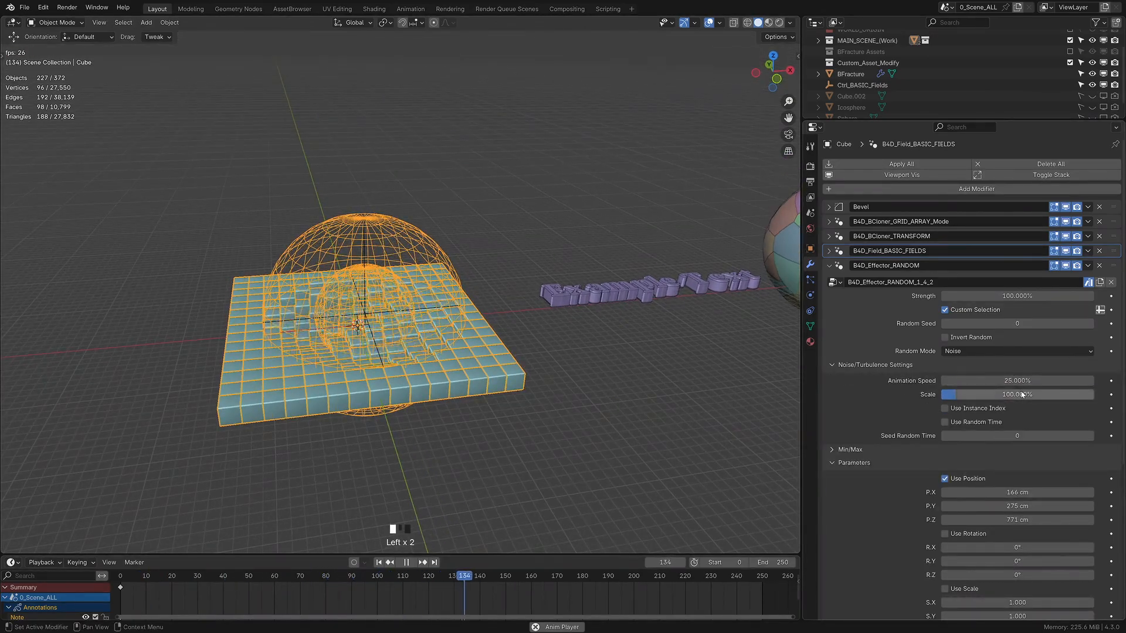
{"action": "left_click", "coordinate": [1017, 382]}
{"action": "type", "text": "500"}
{"action": "key", "text": "Return"}
Test the effector's noise Scale at 5%, and set it to 500%
{"action": "left_click", "coordinate": [1020, 396]}
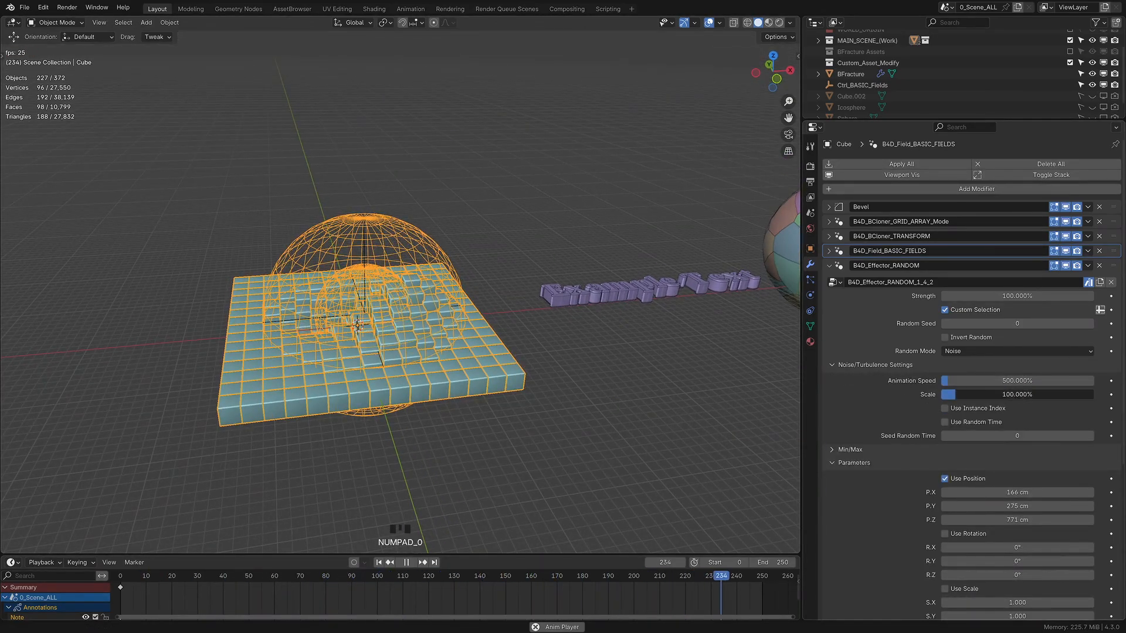
{"action": "type", "text": "5"}
{"action": "key", "text": "Return"}
{"action": "left_click", "coordinate": [1021, 396]}
{"action": "type", "text": "500"}
{"action": "key", "text": "Return"}
{"action": "middle_click_drag", "start_coordinate": [391, 329], "coordinate": [410, 285]}
Test the Random effector's Turbulence mode and switch it back to Noise
{"action": "left_click", "coordinate": [966, 351]}
{"action": "left_click", "coordinate": [969, 401]}
{"action": "left_click", "coordinate": [962, 351]}
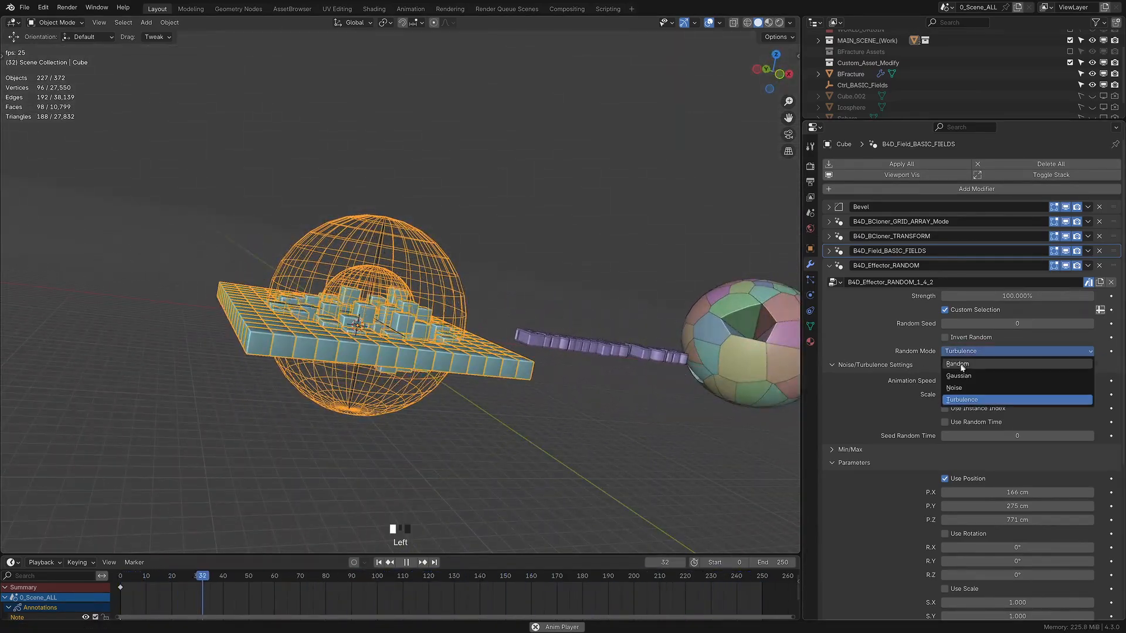
{"action": "left_click", "coordinate": [962, 387]}
{"action": "mouse_move", "coordinate": [441, 340]}
{"action": "middle_mouse_down"}
{"action": "mouse_move", "coordinate": [444, 355]}
{"action": "mouse_move", "coordinate": [434, 334]}
{"action": "middle_mouse_up"}
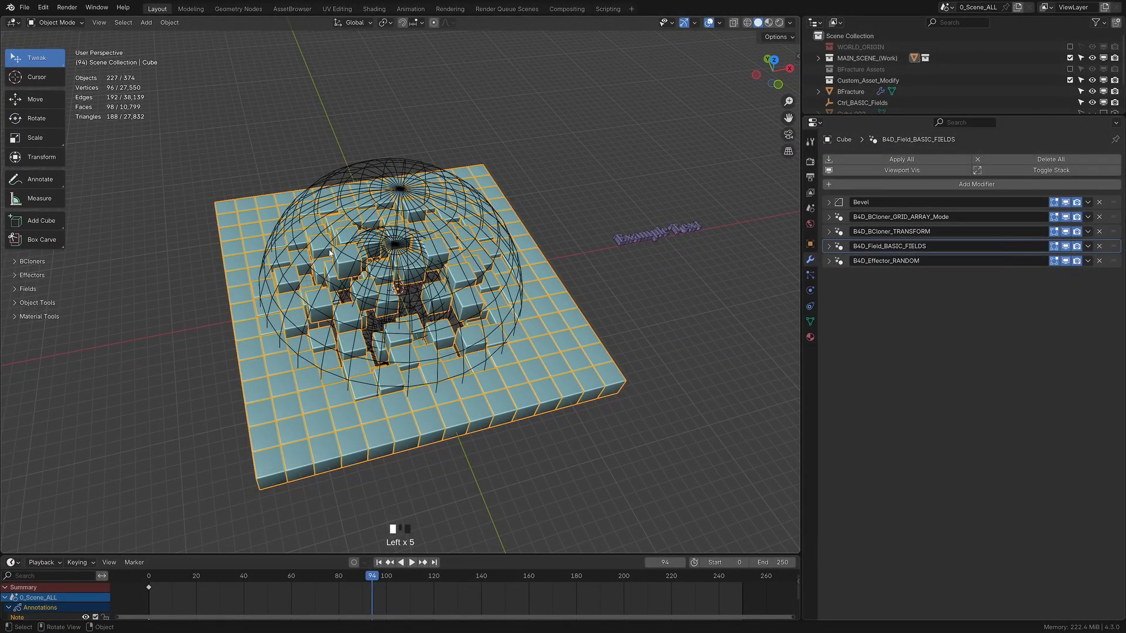
Switch the viewport to Material Preview shading and add a Global Material modifier to the cube cloner
{"action": "left_click", "coordinate": [769, 22]}
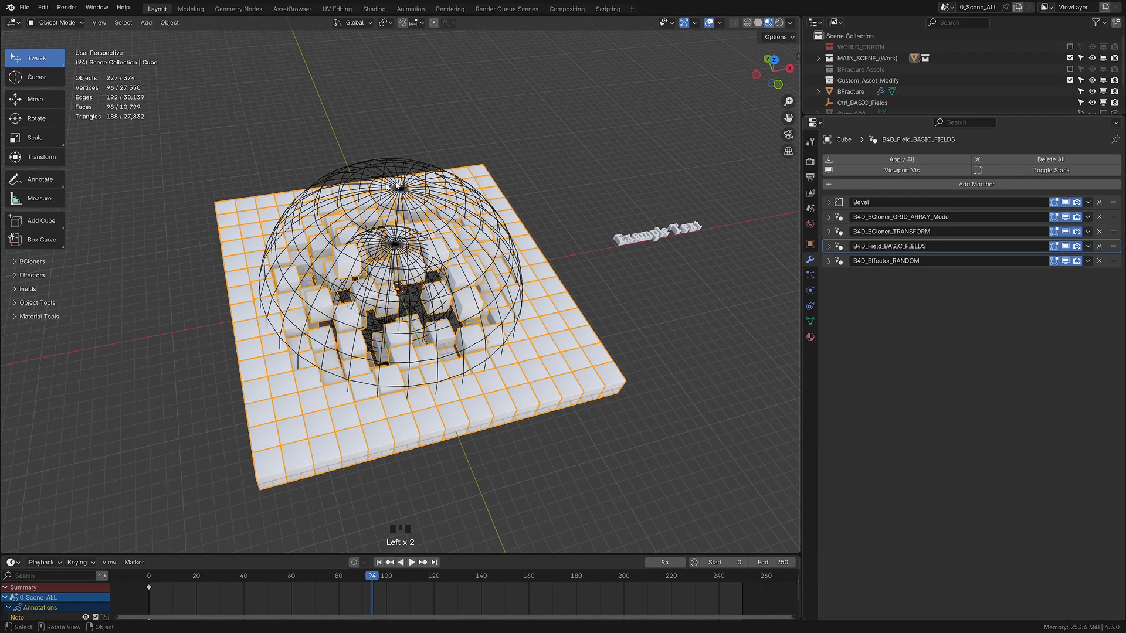
{"action": "left_click", "coordinate": [38, 316]}
{"action": "left_click", "coordinate": [47, 334]}
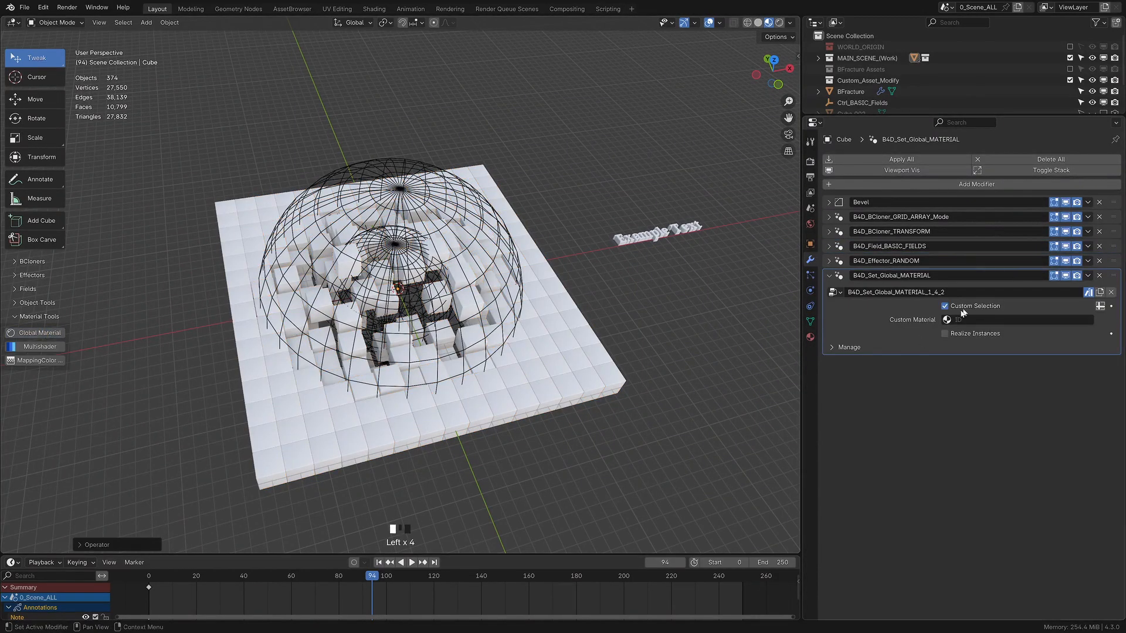
Create a new material on the BFracture object with a red base color (#E71D00)
{"action": "left_click", "coordinate": [851, 91]}
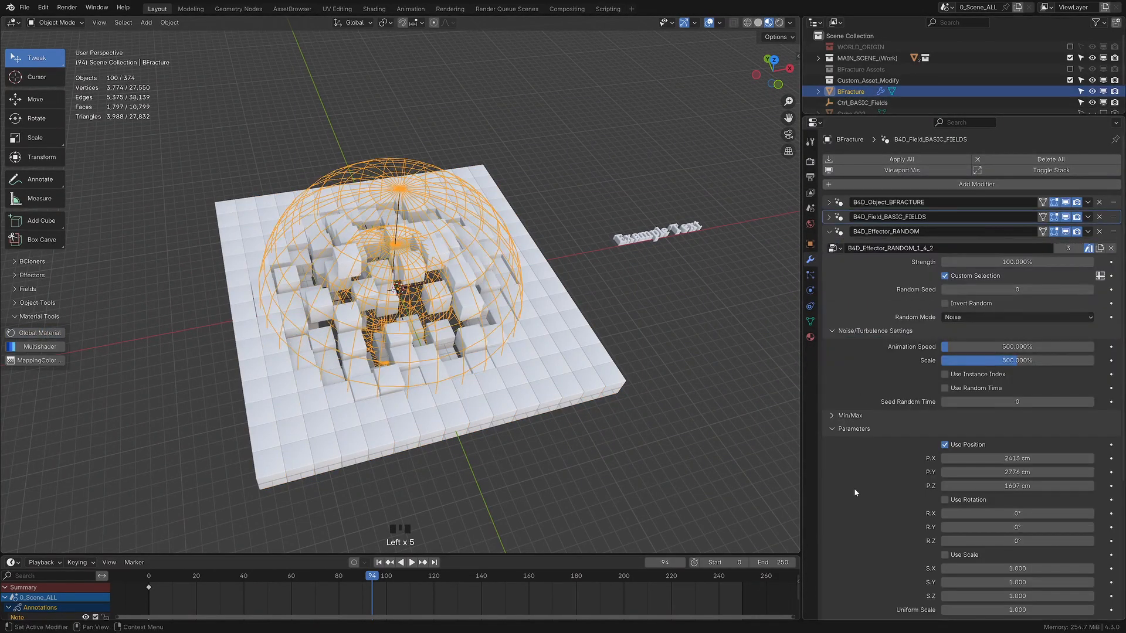
{"action": "left_click", "coordinate": [811, 336]}
{"action": "left_click", "coordinate": [915, 240]}
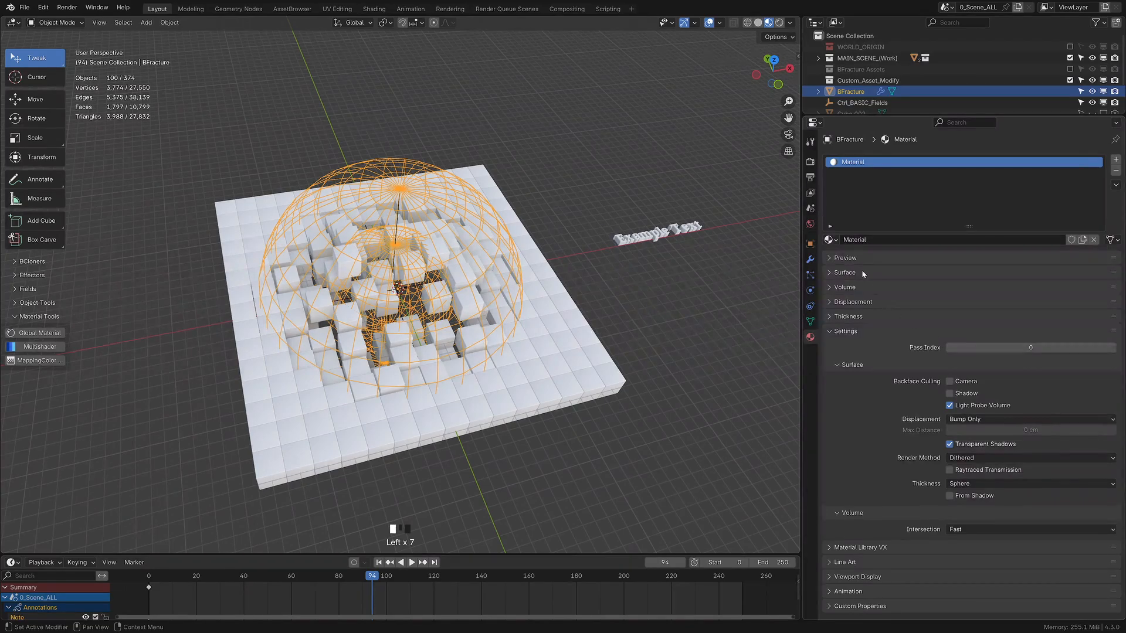
{"action": "left_click", "coordinate": [997, 311]}
{"action": "left_click", "coordinate": [1043, 214]}
{"action": "left_click", "coordinate": [1045, 216]}
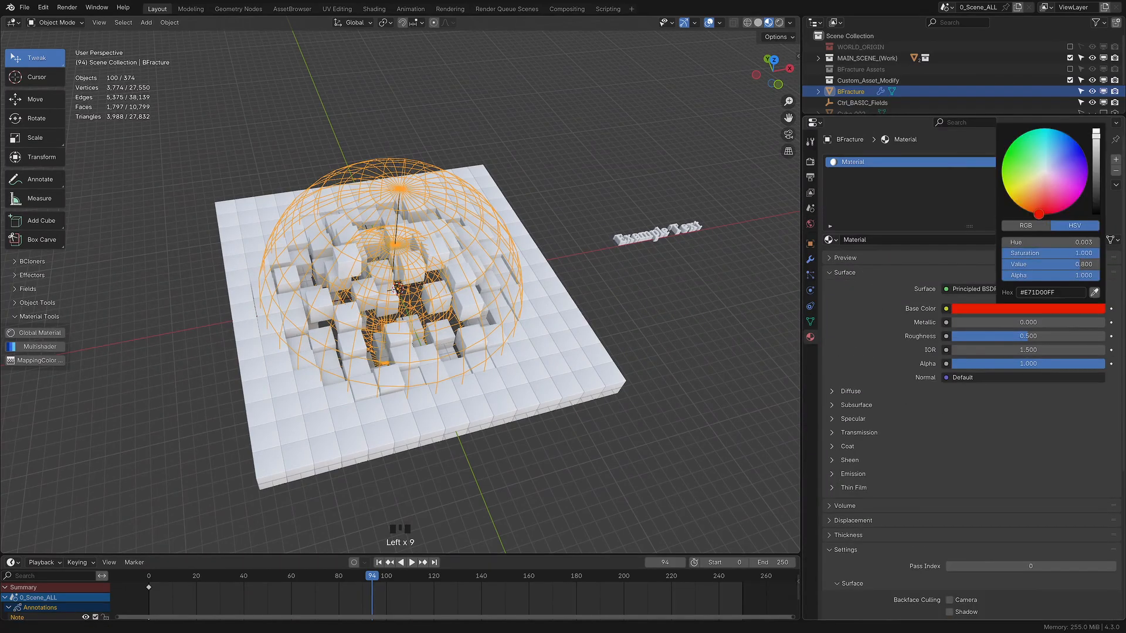
Assign the red Material as the Custom Material in the cube's Global Material modifier
{"action": "left_click", "coordinate": [811, 260]}
{"action": "left_click", "coordinate": [829, 232]}
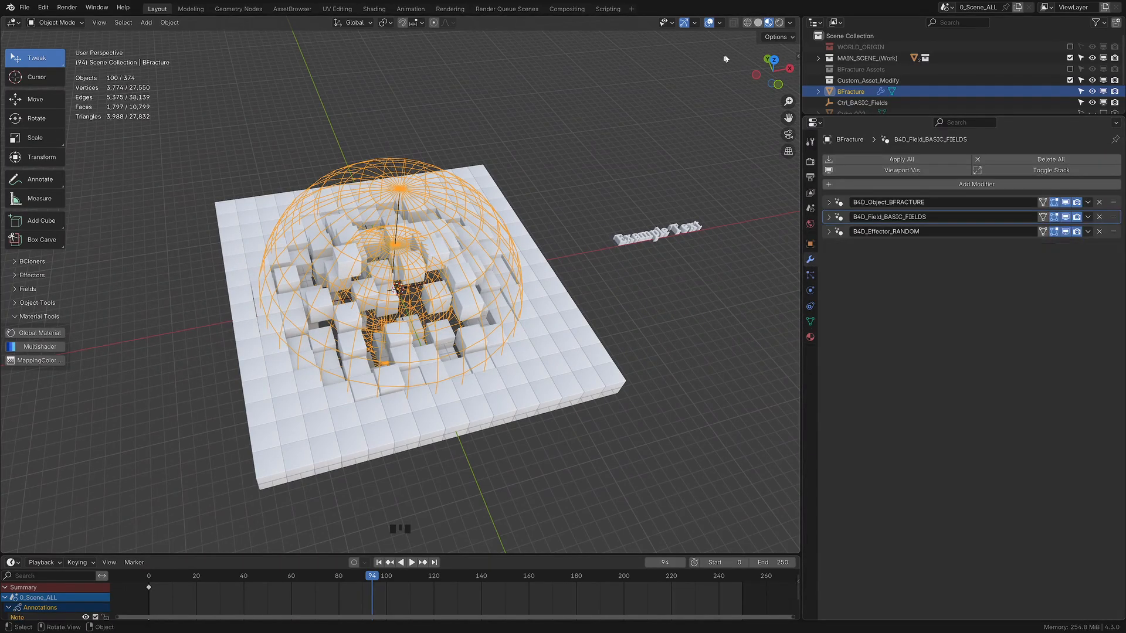
{"action": "left_click", "coordinate": [991, 319]}
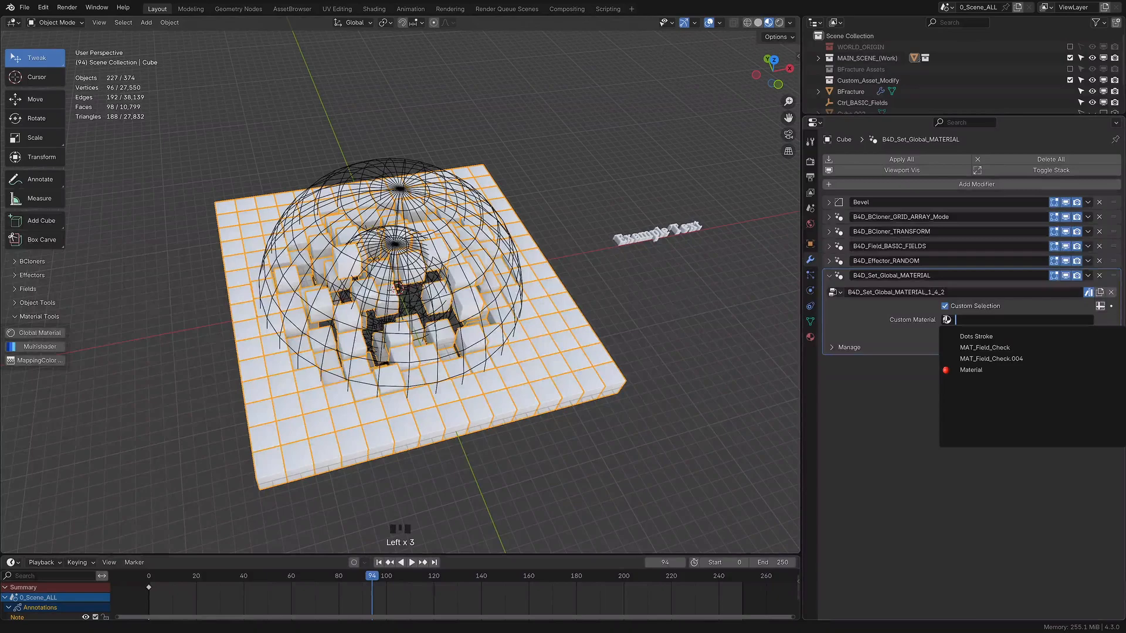
{"action": "left_click", "coordinate": [958, 369]}
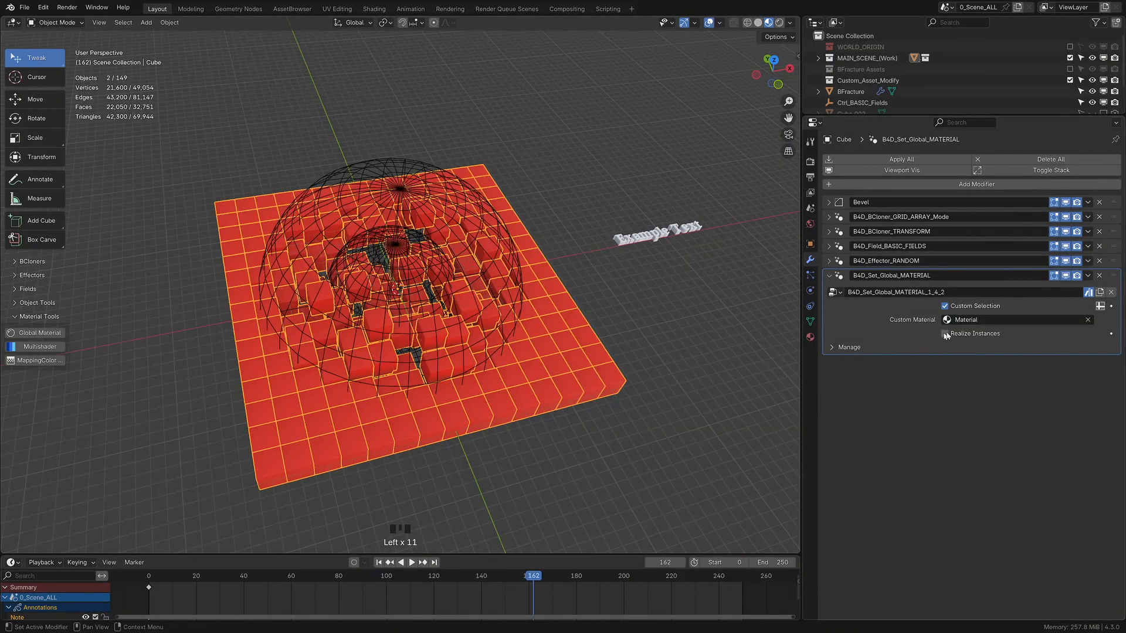
Toggle Custom Selection off and on, and test playback with Realize Instances enabled before disabling it again
{"action": "left_click", "coordinate": [945, 307]}
{"action": "left_click", "coordinate": [946, 307]}
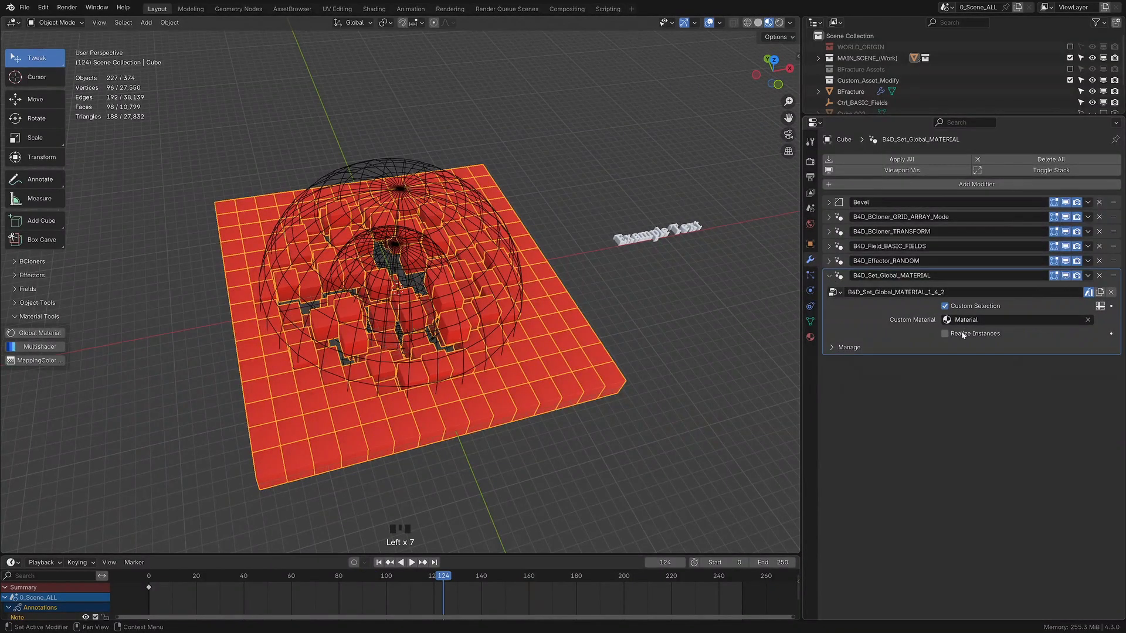
{"action": "left_click", "coordinate": [945, 334]}
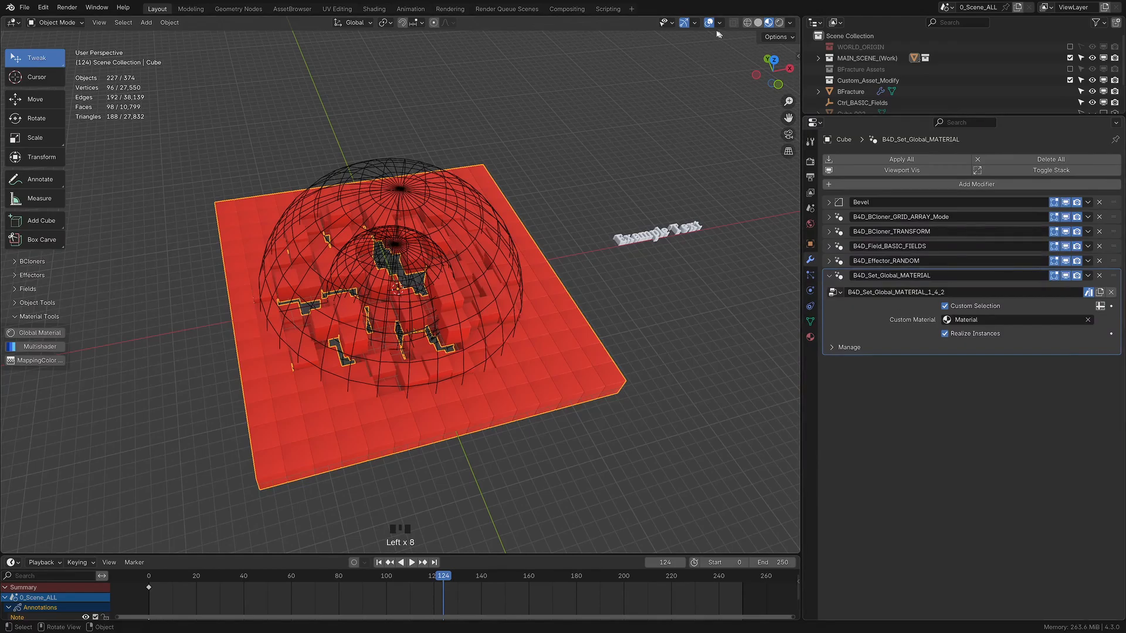
{"action": "left_click", "coordinate": [412, 562]}
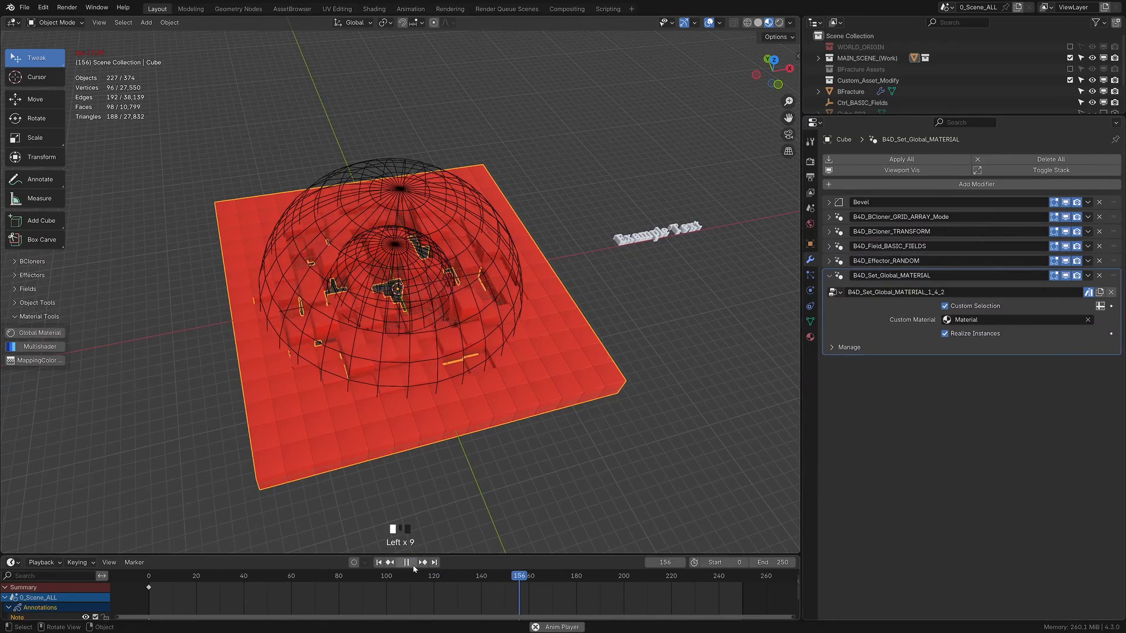
{"action": "left_click", "coordinate": [407, 563]}
{"action": "left_click", "coordinate": [945, 334]}
Replace the cube's Global Material modifier with a Multishader modifier and collapse its settings
{"action": "left_click", "coordinate": [1101, 276]}
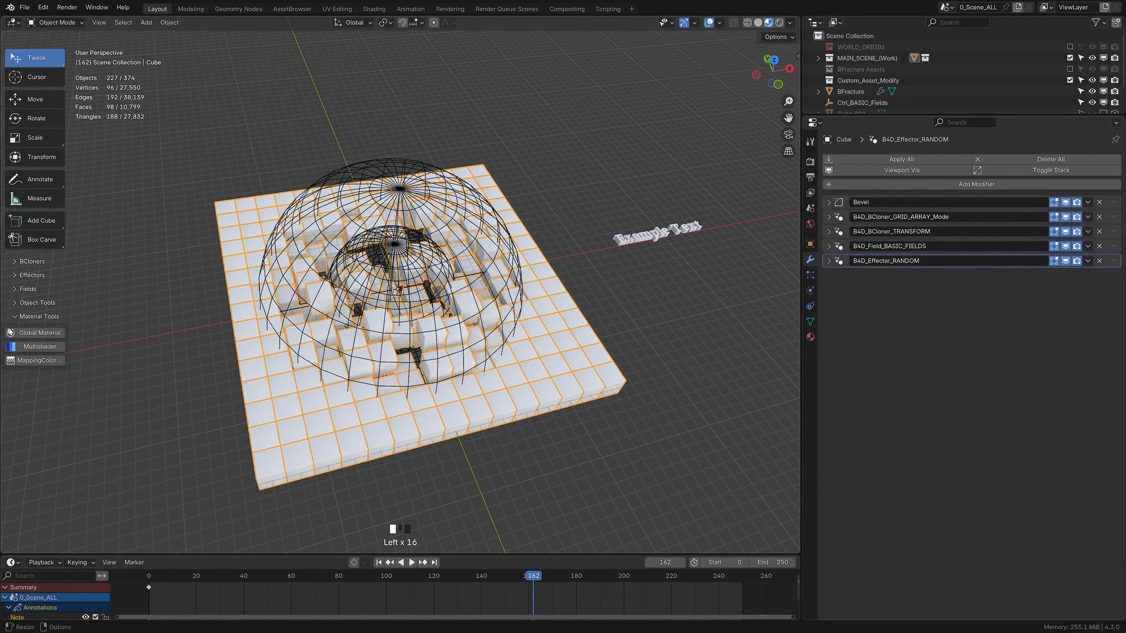
{"action": "left_click", "coordinate": [40, 347]}
{"action": "left_click", "coordinate": [830, 276]}
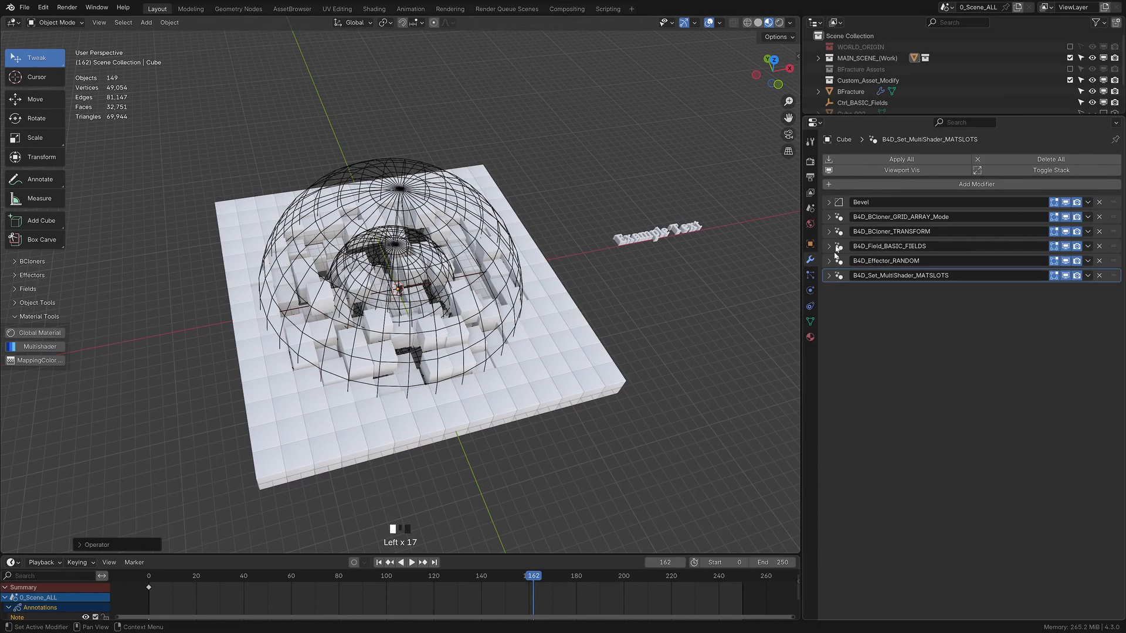
Add a second material slot to BFracture with a new yellow-orange material (#E7B51B)
{"action": "left_click", "coordinate": [848, 93]}
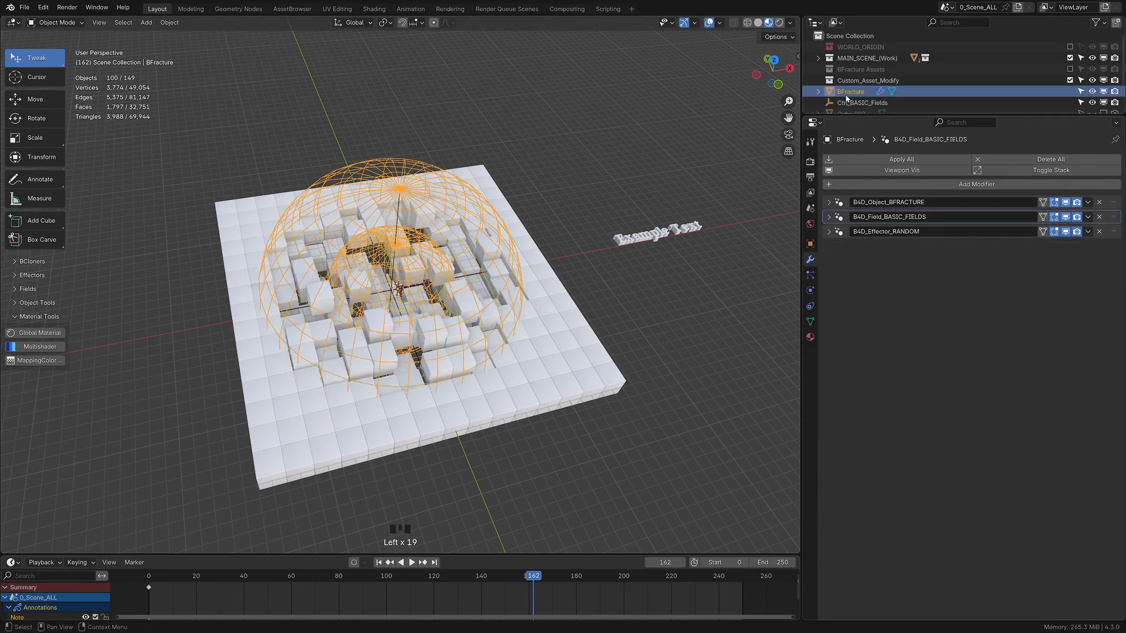
{"action": "left_click", "coordinate": [812, 337]}
{"action": "left_click", "coordinate": [1116, 160]}
{"action": "left_click", "coordinate": [973, 240]}
{"action": "left_click", "coordinate": [1028, 308]}
{"action": "left_click", "coordinate": [1013, 198]}
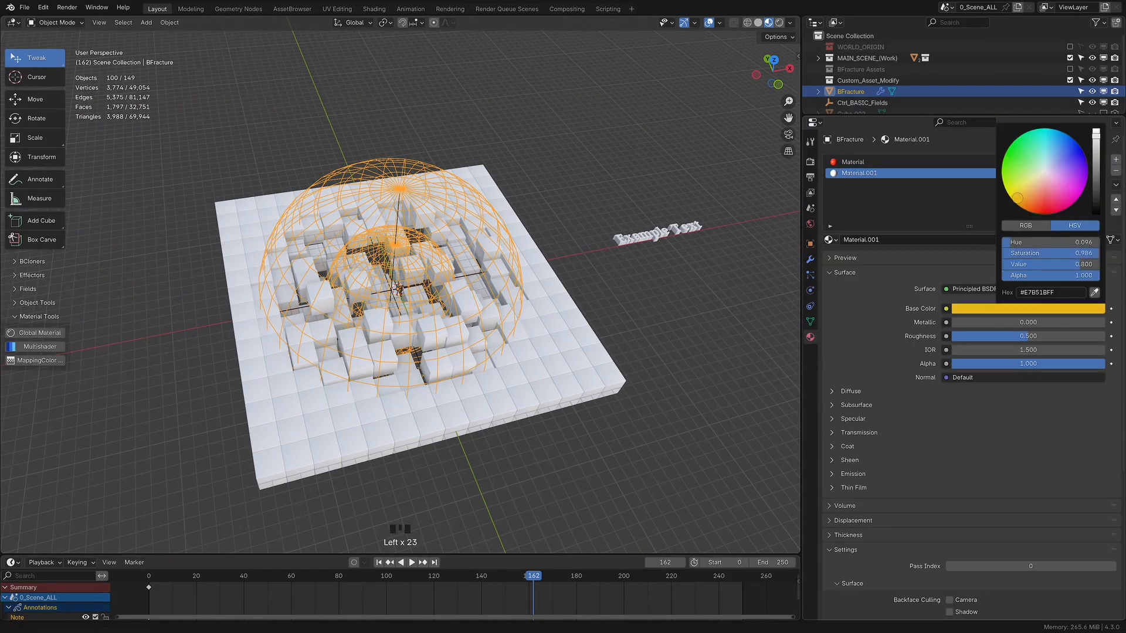
Add a third material slot to BFracture with a new magenta material
{"action": "left_click", "coordinate": [1116, 159]}
{"action": "left_click", "coordinate": [974, 240]}
{"action": "left_click", "coordinate": [1028, 308]}
{"action": "left_click", "coordinate": [1077, 200]}
Add a fourth material slot to BFracture with a new turquoise material
{"action": "left_click", "coordinate": [1116, 159]}
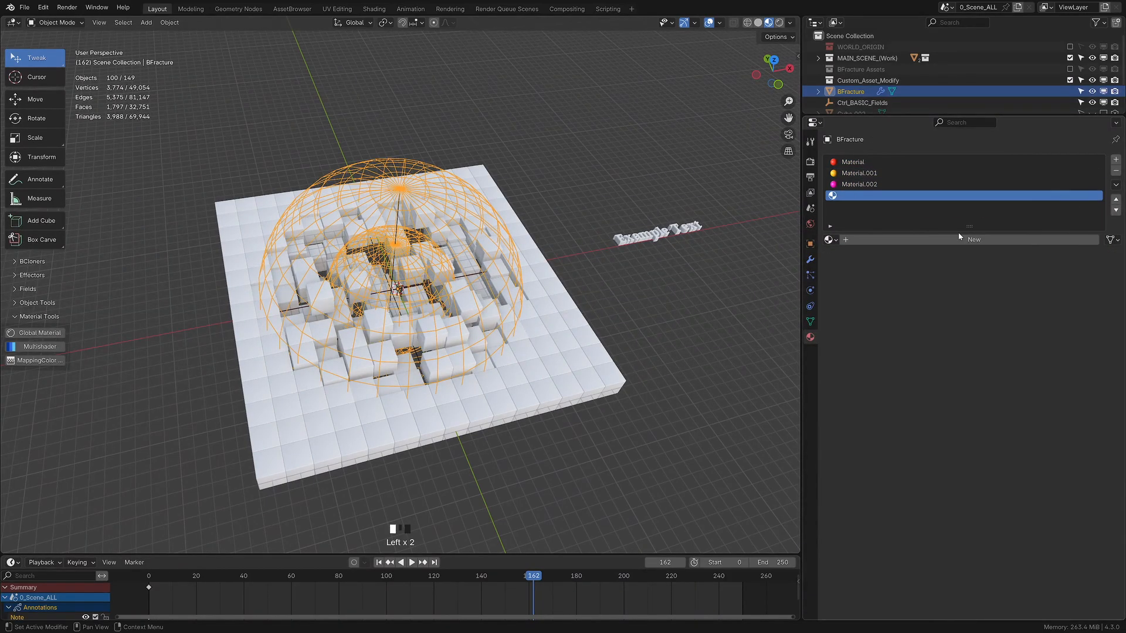
{"action": "left_click", "coordinate": [968, 239]}
{"action": "left_click", "coordinate": [1028, 309]}
{"action": "left_click", "coordinate": [1032, 131]}
Add a fifth material slot to BFracture with a new lime green material
{"action": "left_click", "coordinate": [1116, 159]}
{"action": "left_click", "coordinate": [986, 241]}
{"action": "left_click", "coordinate": [1028, 309]}
{"action": "left_click", "coordinate": [1008, 170]}
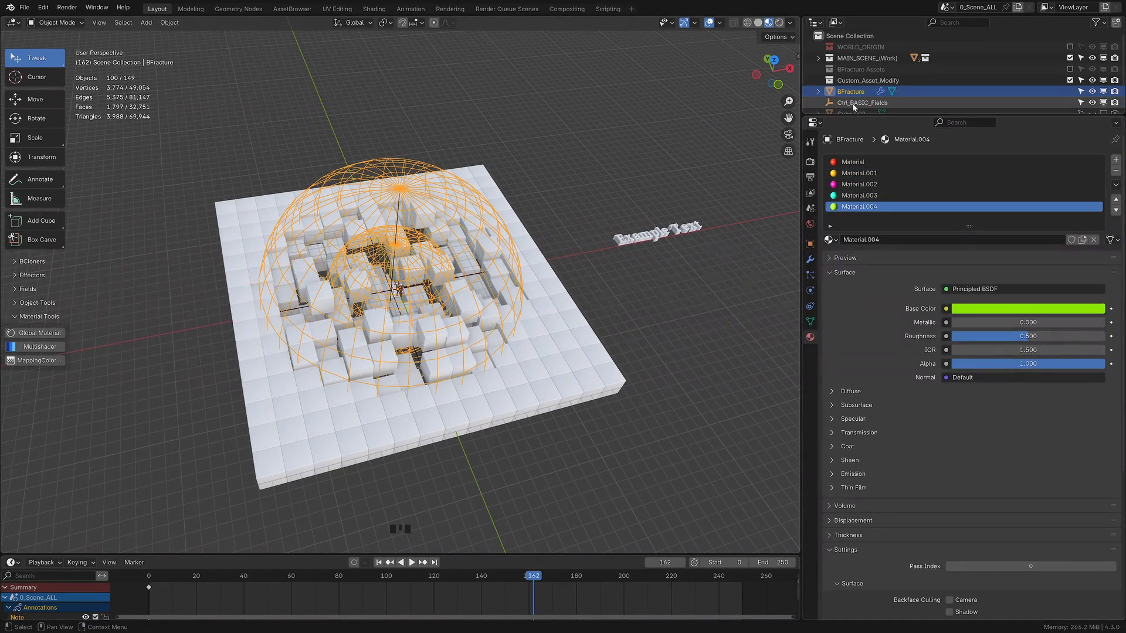
Assign the existing Material to the cloned cube grid's first slot and add a second slot using Material.001
{"action": "left_click", "coordinate": [572, 352]}
{"action": "left_click", "coordinate": [830, 240]}
{"action": "left_click", "coordinate": [850, 278]}
{"action": "left_click", "coordinate": [1116, 160]}
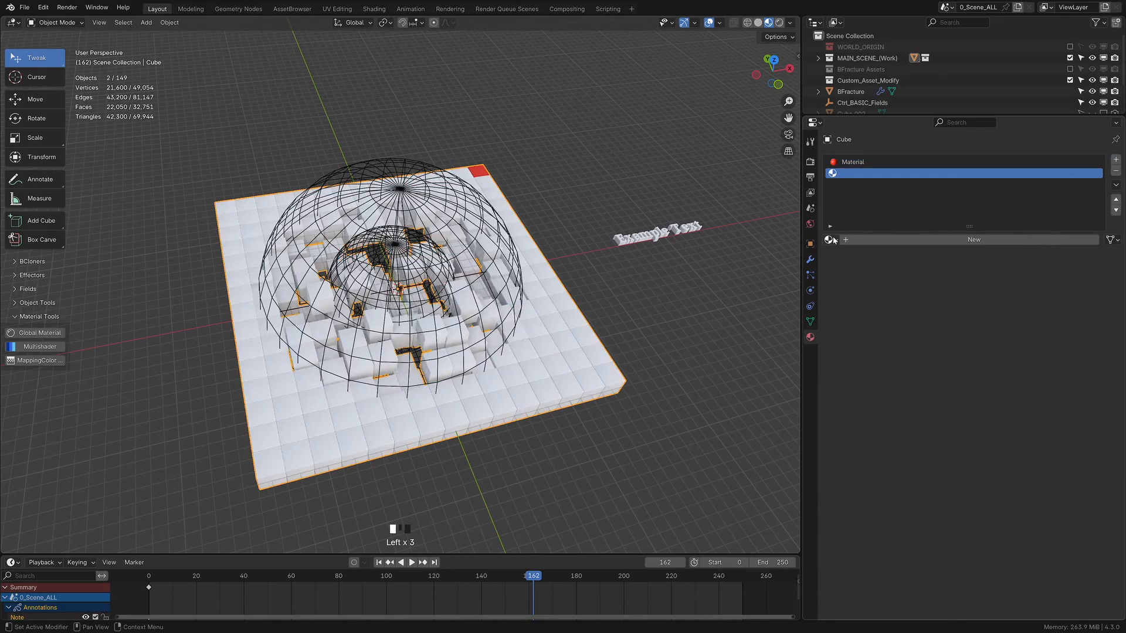
{"action": "left_click", "coordinate": [830, 240]}
{"action": "left_click", "coordinate": [857, 287]}
Add three more material slots to the cube grid, assigning the existing Material.002, Material.003 and Material.004
{"action": "left_click", "coordinate": [1115, 161]}
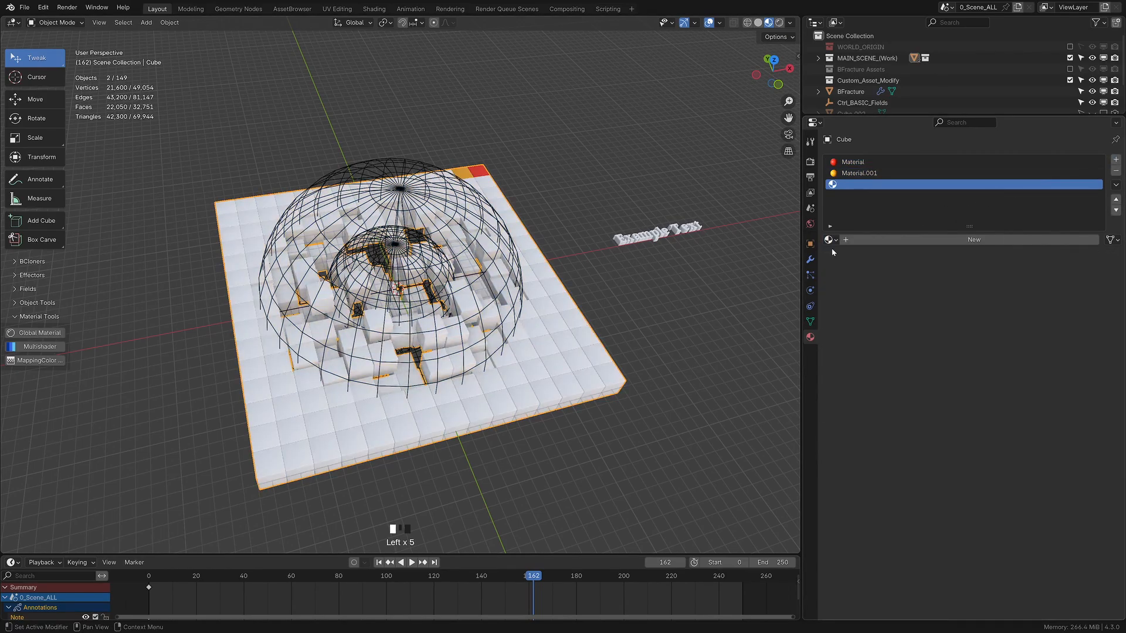
{"action": "left_click", "coordinate": [830, 240]}
{"action": "left_click", "coordinate": [856, 298]}
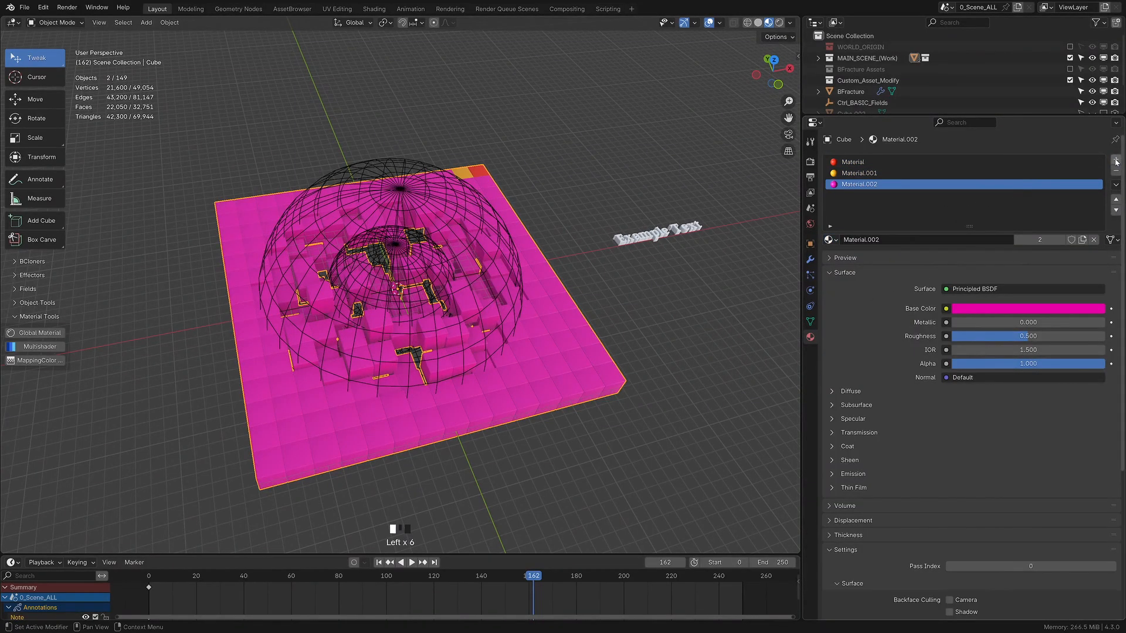
{"action": "left_click", "coordinate": [1116, 160]}
{"action": "left_click", "coordinate": [830, 240]}
{"action": "left_click", "coordinate": [840, 305]}
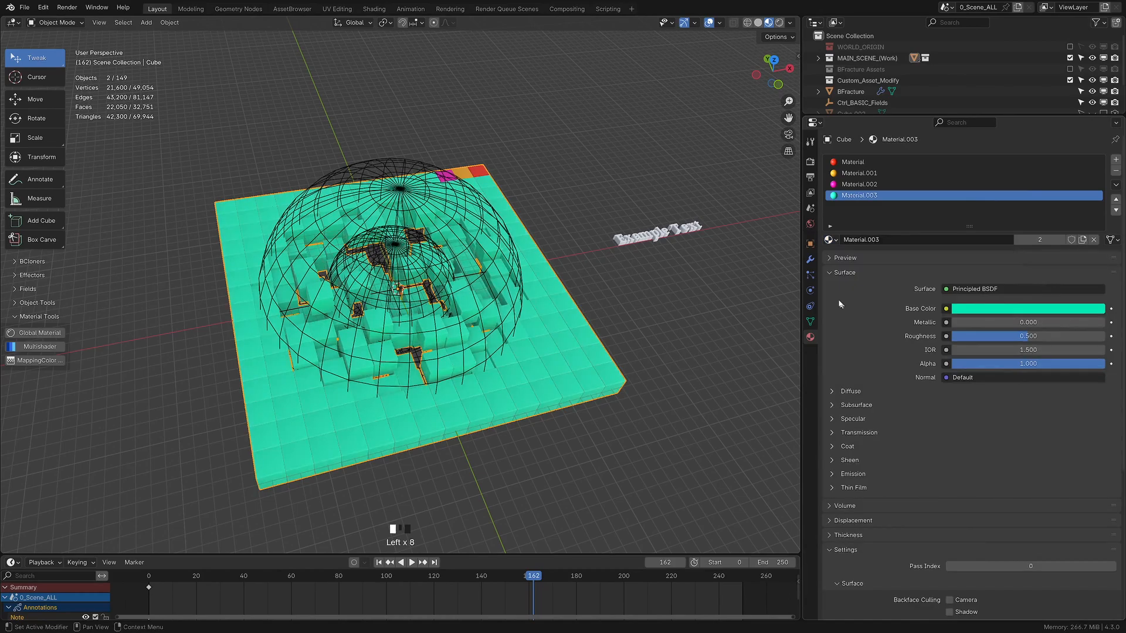
{"action": "left_click", "coordinate": [1116, 160]}
{"action": "left_click", "coordinate": [830, 240]}
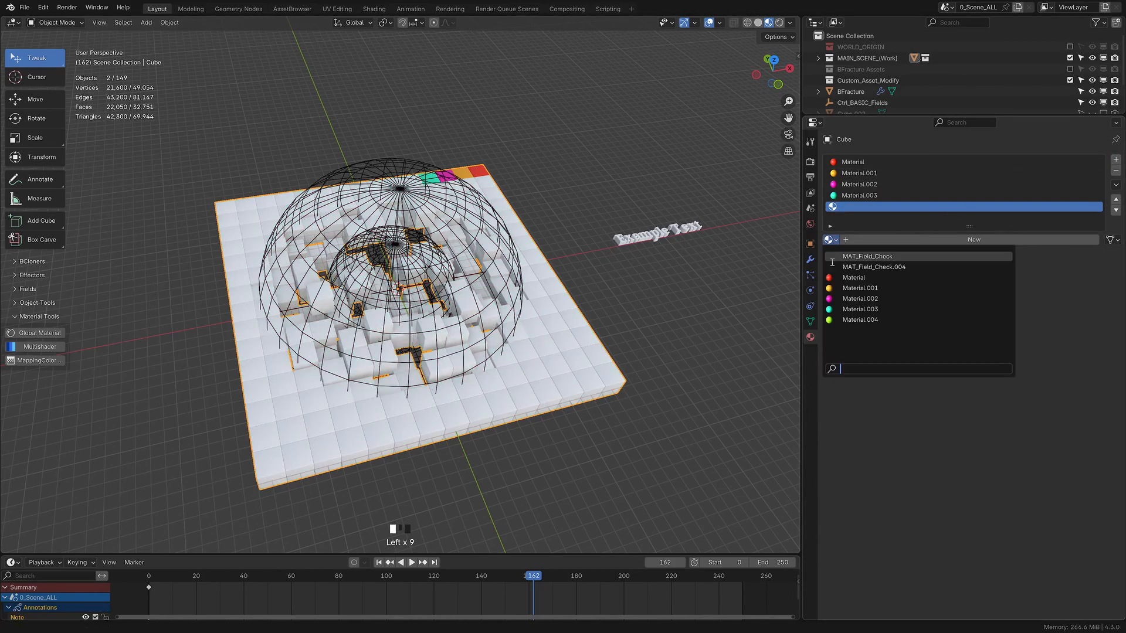
{"action": "left_click", "coordinate": [840, 316]}
Enable Use Only Material Slots in the grid's B4D_Set_MultiShader_MATSLOTS modifier and set the number of material slots to 4
{"action": "left_click", "coordinate": [810, 259]}
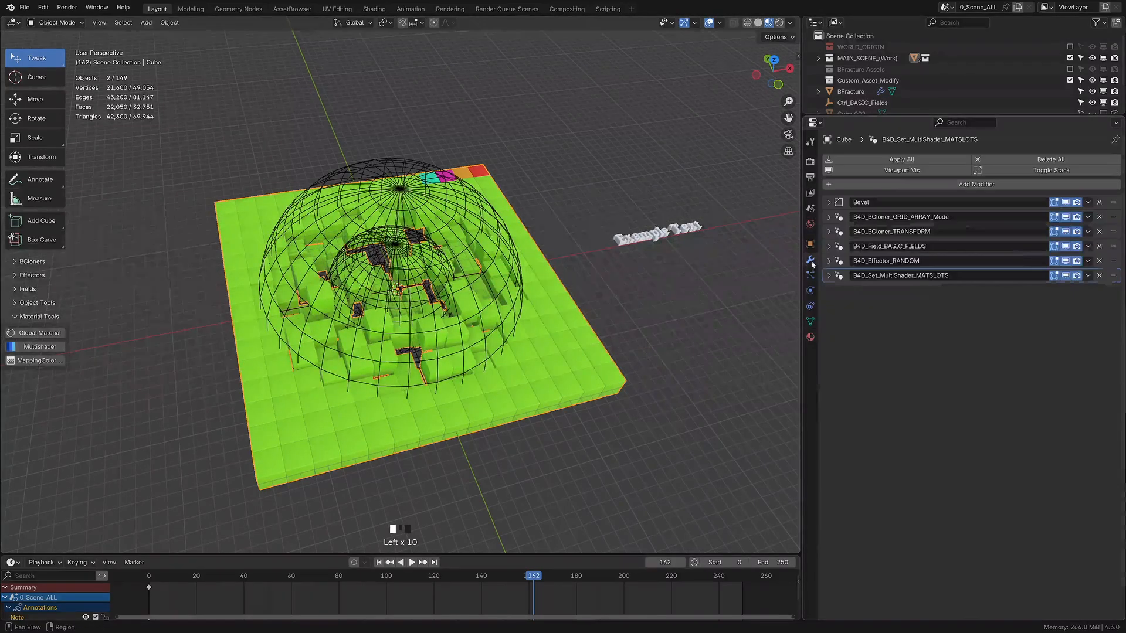
{"action": "left_click", "coordinate": [950, 276]}
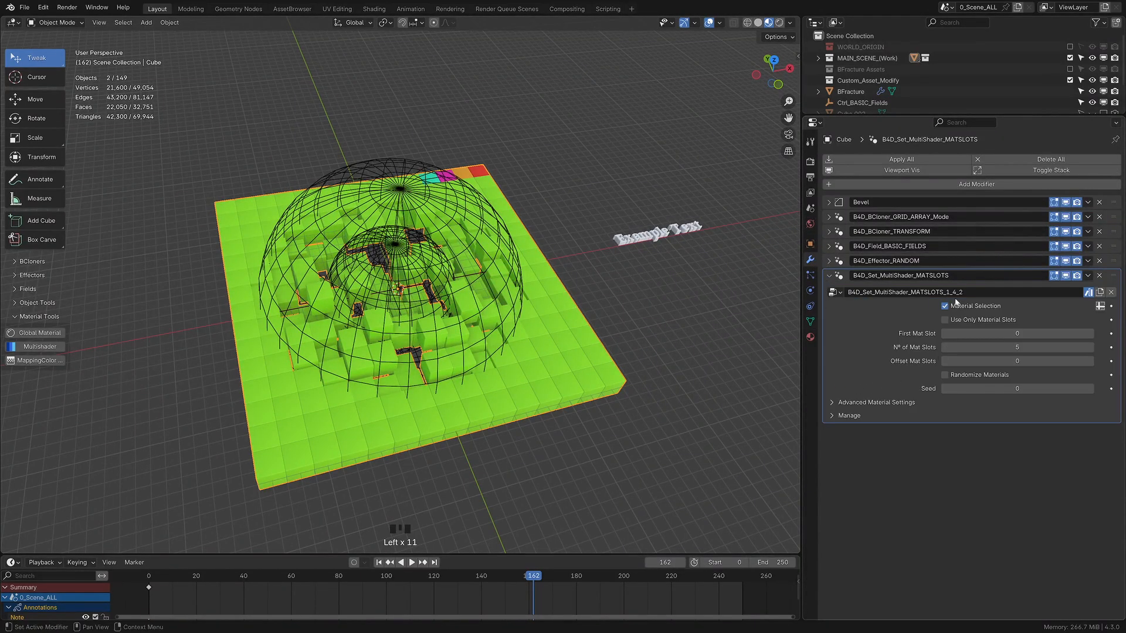
{"action": "left_click", "coordinate": [944, 320]}
{"action": "left_click", "coordinate": [945, 348]}
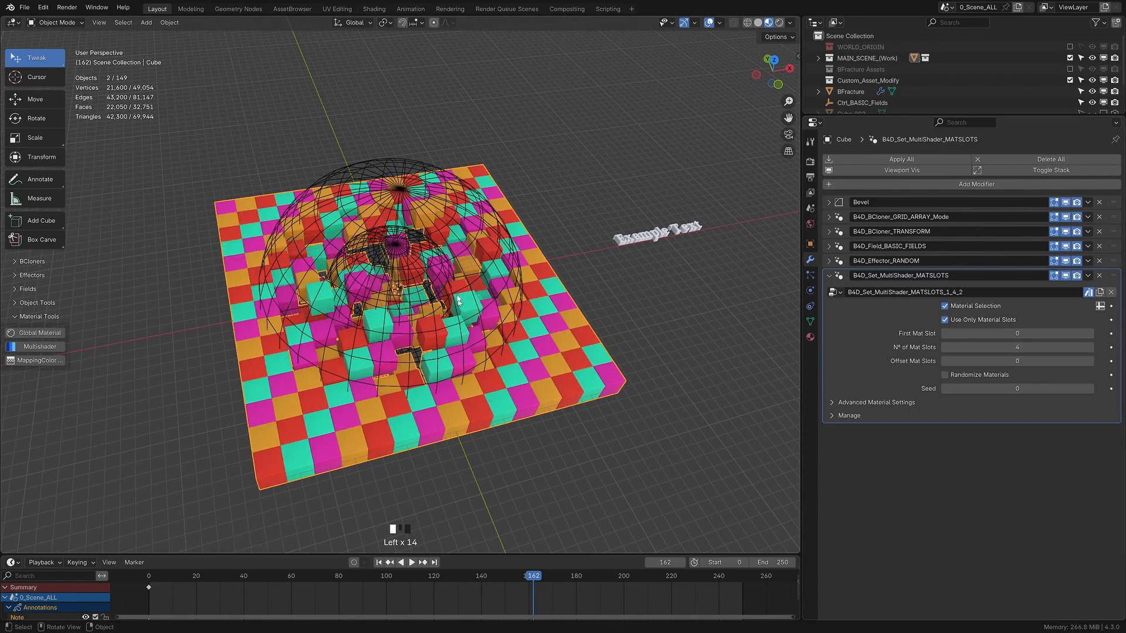
Play the animation to check the multicoloured cubes, hiding the viewport overlays briefly, and stop playback
{"action": "left_click", "coordinate": [414, 563]}
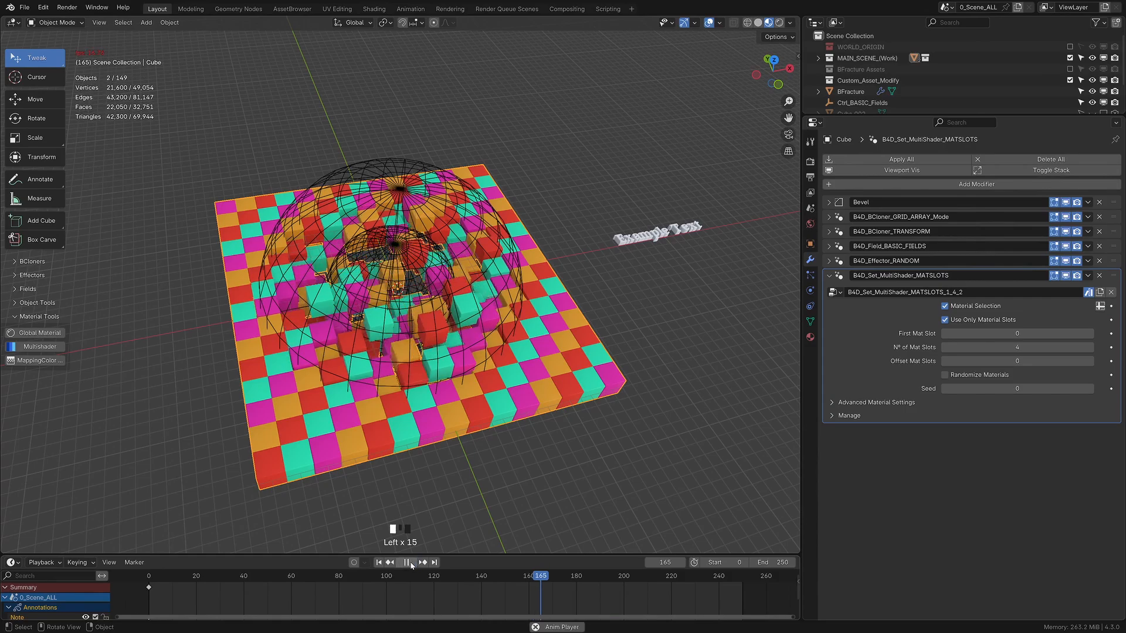
{"action": "left_click", "coordinate": [709, 22]}
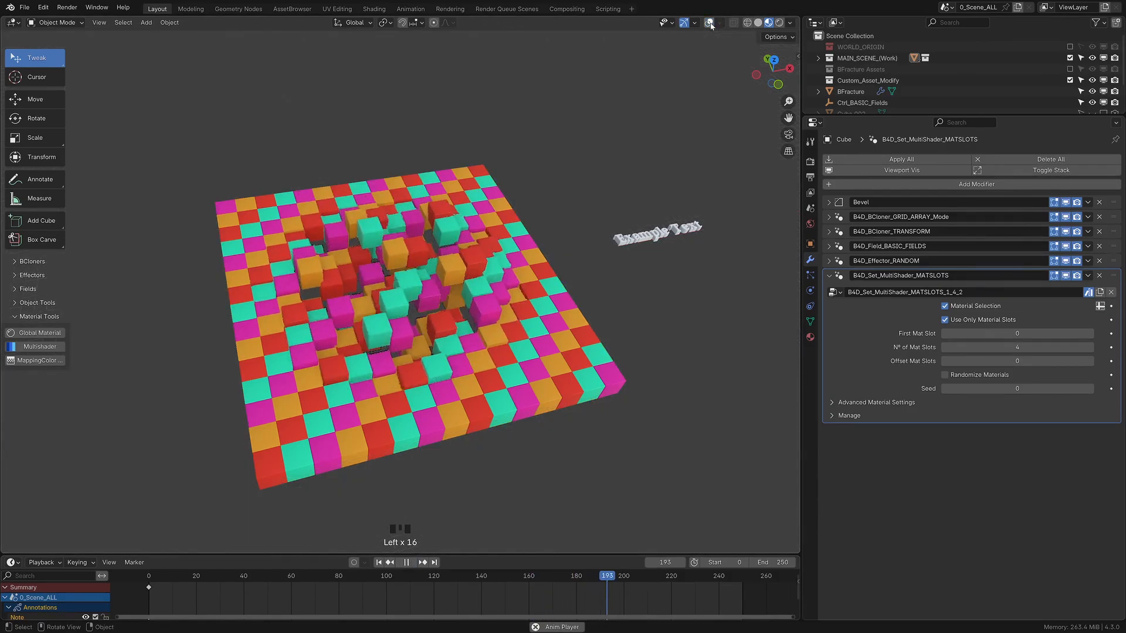
{"action": "left_click", "coordinate": [709, 23]}
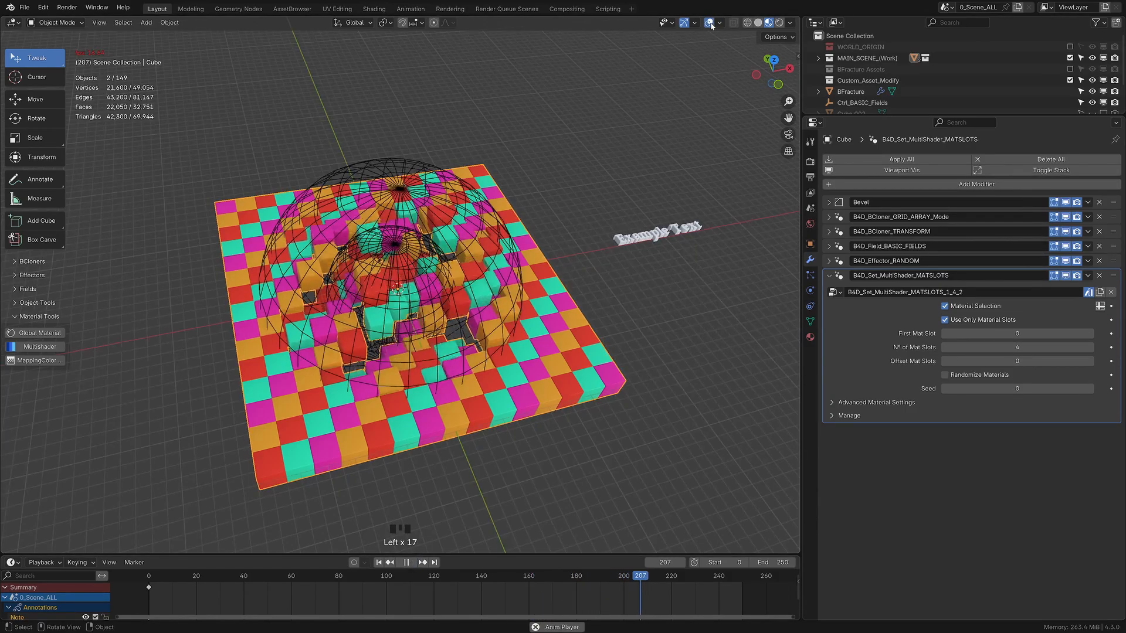
{"action": "left_click", "coordinate": [406, 562]}
Try Randomize Materials in the multishader modifier and raise the seed to 4
{"action": "left_click", "coordinate": [944, 374]}
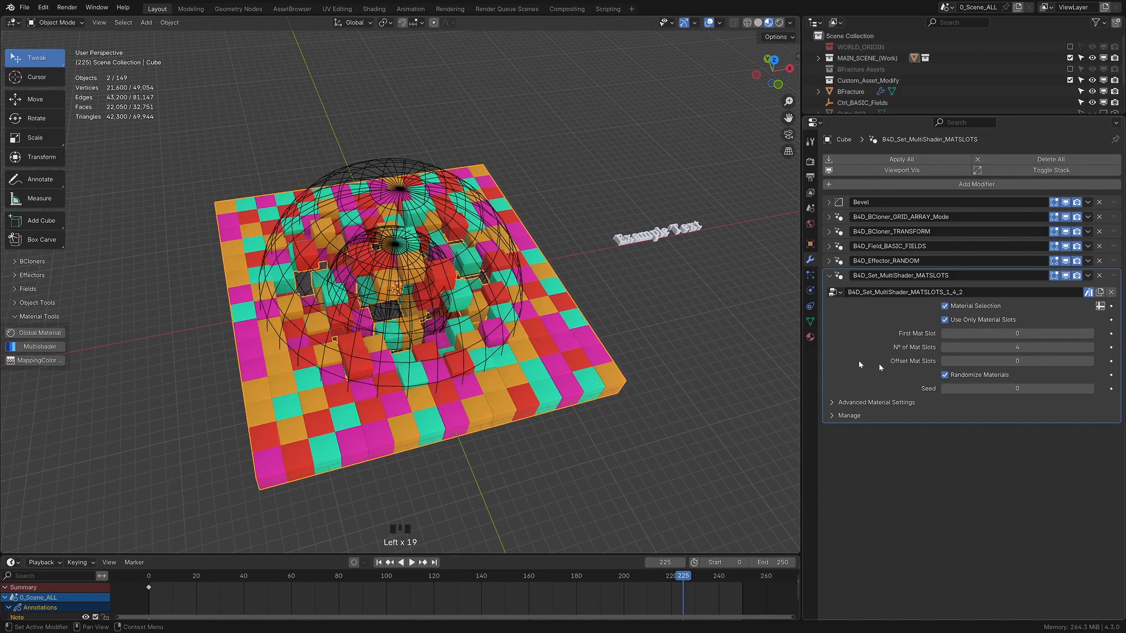
{"action": "mouse_move", "coordinate": [639, 352]}
{"action": "middle_mouse_down"}
{"action": "mouse_move", "coordinate": [666, 346]}
{"action": "mouse_move", "coordinate": [654, 350]}
{"action": "middle_mouse_up"}
{"action": "left_click", "coordinate": [1089, 389]}
{"action": "left_click", "coordinate": [1089, 389]}
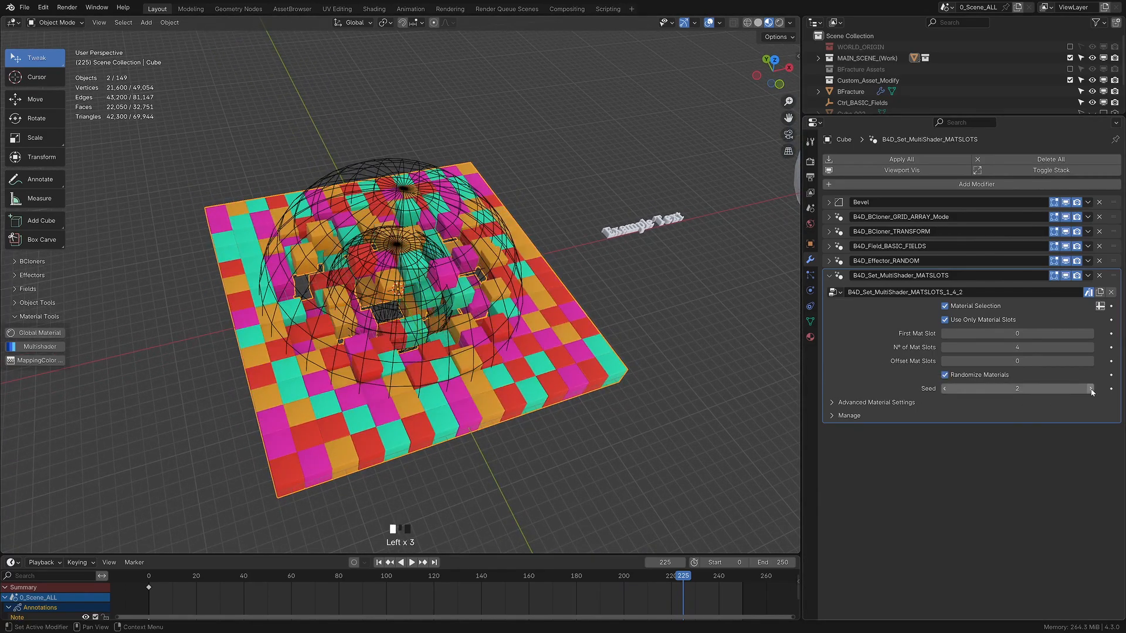
{"action": "left_click", "coordinate": [1089, 389]}
{"action": "left_click", "coordinate": [1089, 389]}
Toggle Randomize Materials and Use Only Material Slots to compare the grid's coloring, leaving only the slot option enabled
{"action": "left_click", "coordinate": [945, 375]}
{"action": "left_click", "coordinate": [944, 320]}
{"action": "left_click", "coordinate": [945, 375]}
{"action": "left_click", "coordinate": [945, 375]}
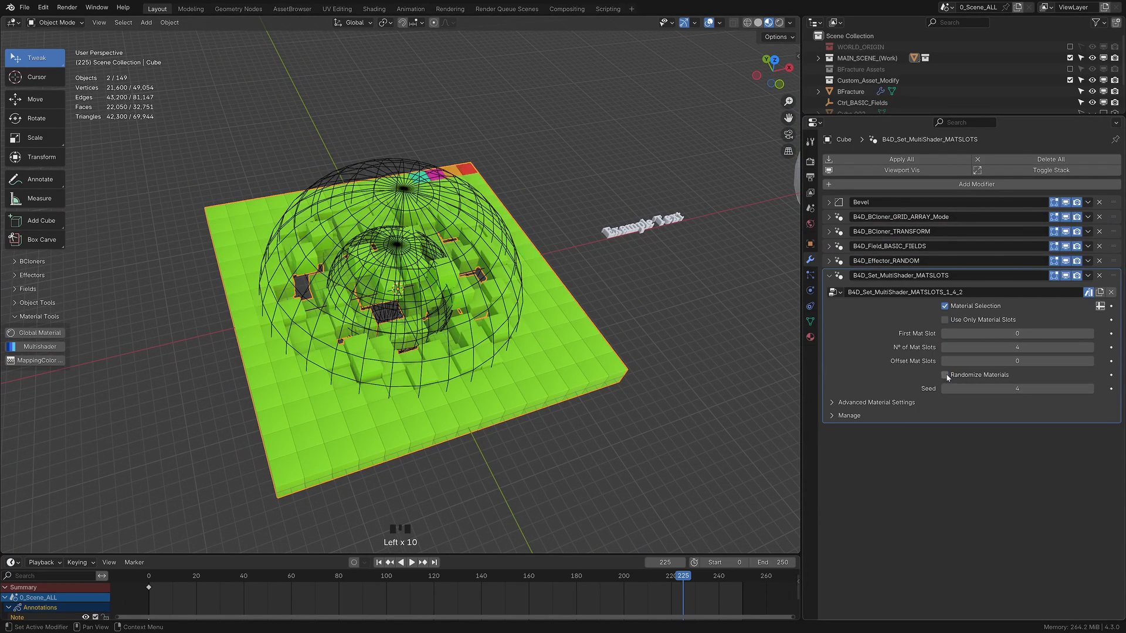
{"action": "left_click", "coordinate": [946, 374]}
{"action": "left_click", "coordinate": [945, 321]}
{"action": "middle_click_drag", "start_coordinate": [657, 352], "coordinate": [660, 344]}
{"action": "left_click", "coordinate": [945, 375]}
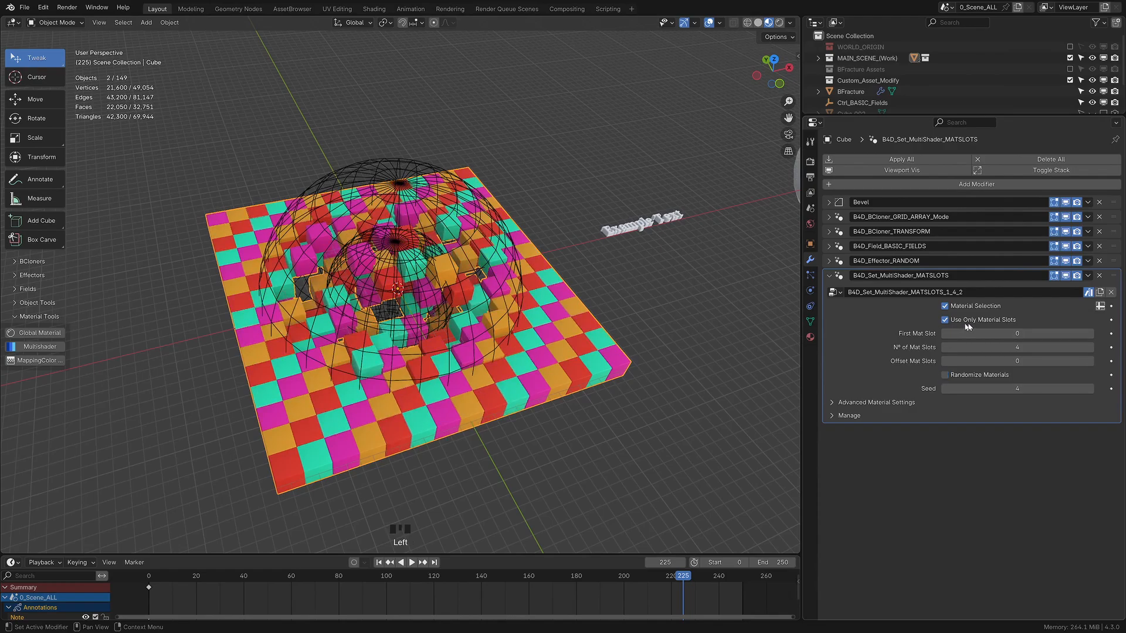
Set the multishader to 5 material slots with Randomize Materials enabled and seed 0, and preview the animation
{"action": "left_click", "coordinate": [1089, 347]}
{"action": "left_click", "coordinate": [945, 375]}
{"action": "middle_click_drag", "start_coordinate": [405, 383], "coordinate": [397, 376]}
{"action": "left_click_drag", "start_coordinate": [1013, 393], "coordinate": [949, 393]}
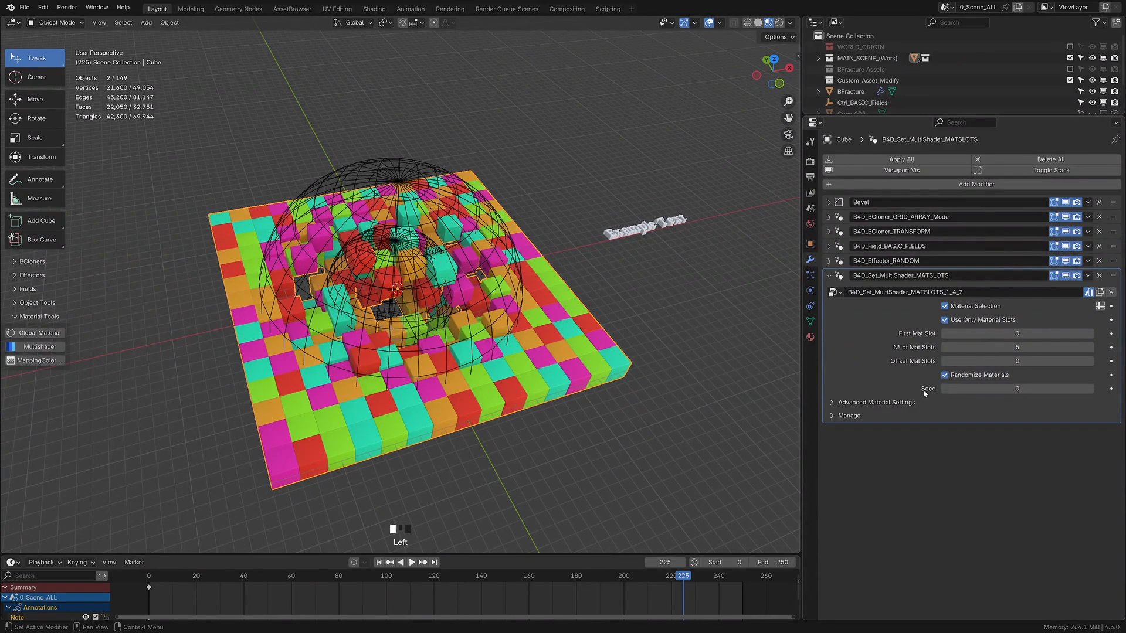
{"action": "left_click", "coordinate": [413, 564]}
{"action": "left_click", "coordinate": [413, 564]}
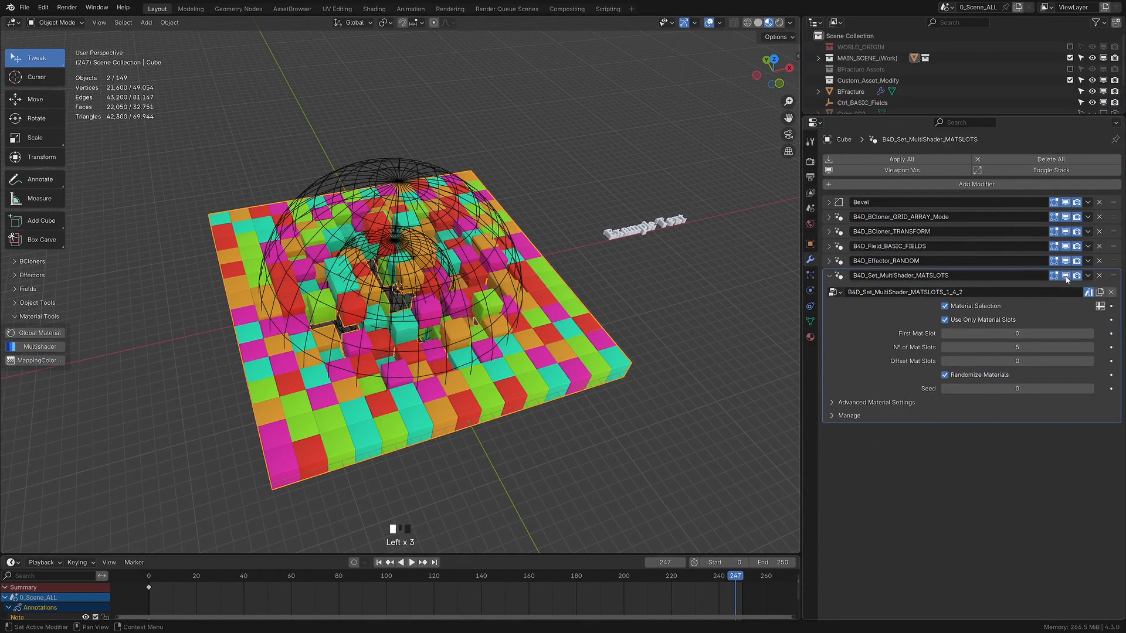
Reorder the cube grid's material slots, moving Material.004 above Material.003 and Material.002 above Material.001
{"action": "left_click", "coordinate": [810, 337]}
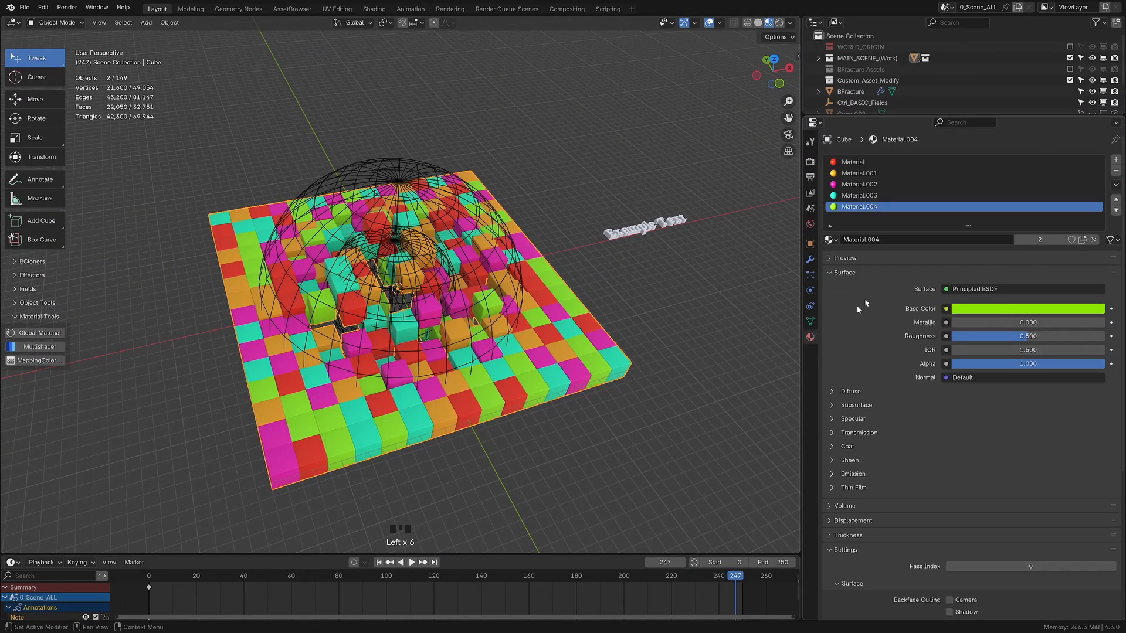
{"action": "left_click", "coordinate": [1116, 201]}
{"action": "left_click", "coordinate": [965, 185]}
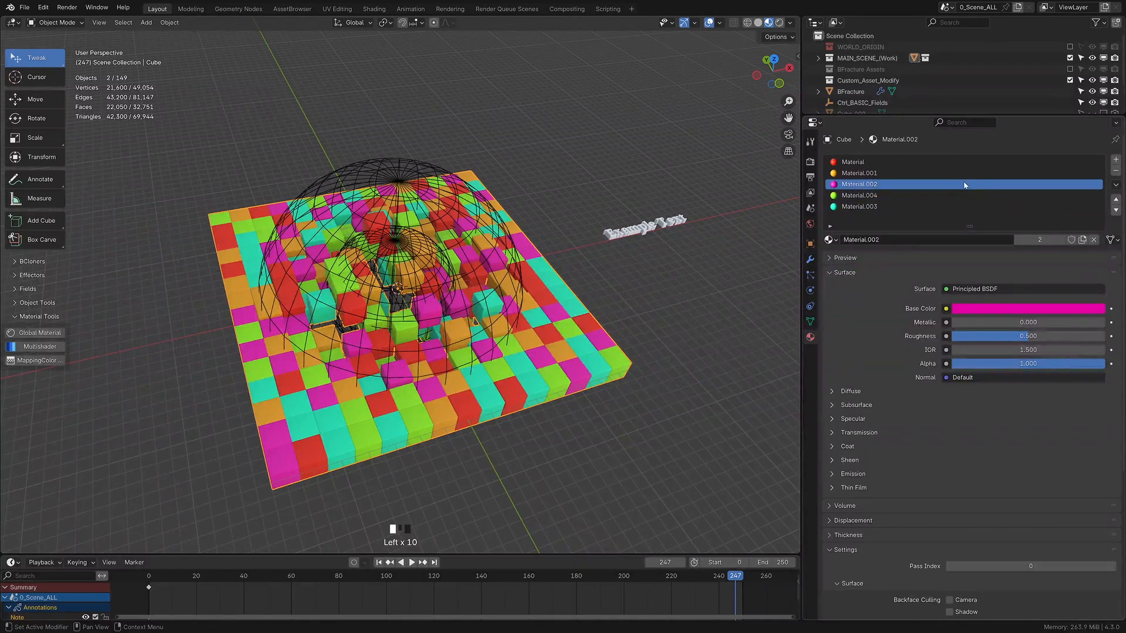
{"action": "left_click", "coordinate": [1116, 200]}
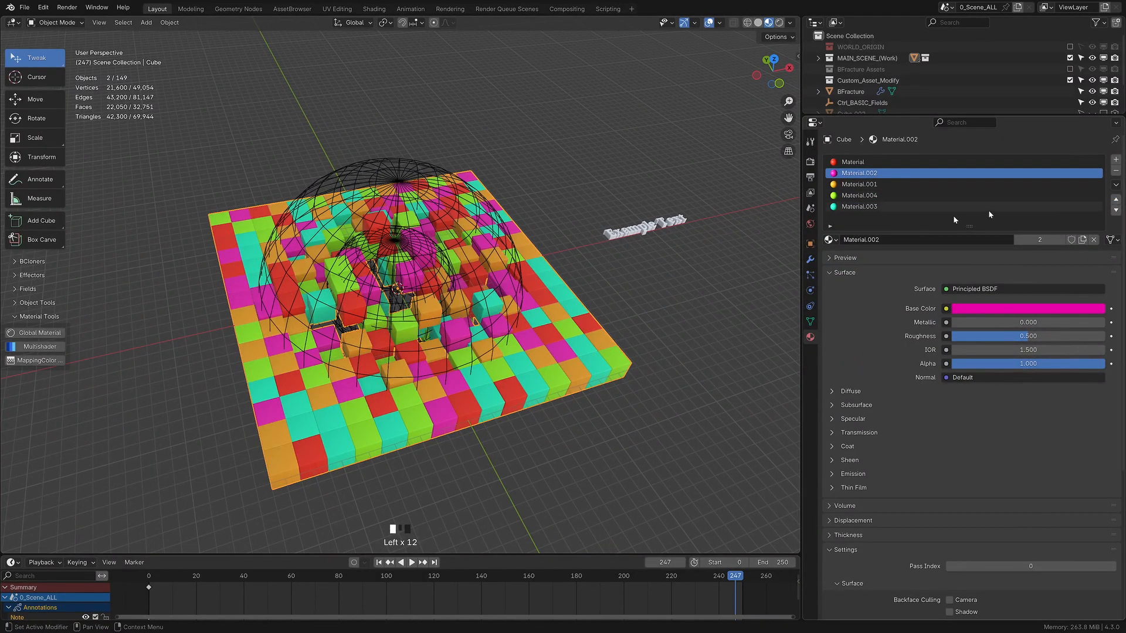
Move the red Material down to the grid's third slot and return to the multishader modifier settings
{"action": "left_click", "coordinate": [962, 162]}
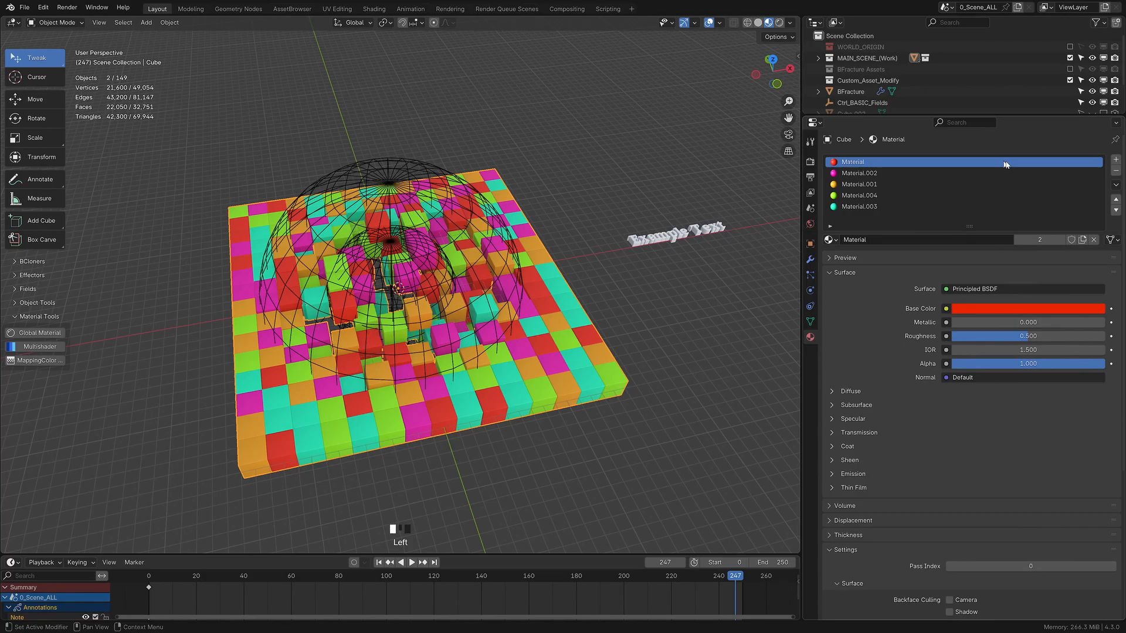
{"action": "left_click", "coordinate": [1116, 207]}
{"action": "left_click", "coordinate": [1116, 206]}
{"action": "middle_click_drag", "start_coordinate": [733, 317], "coordinate": [755, 329]}
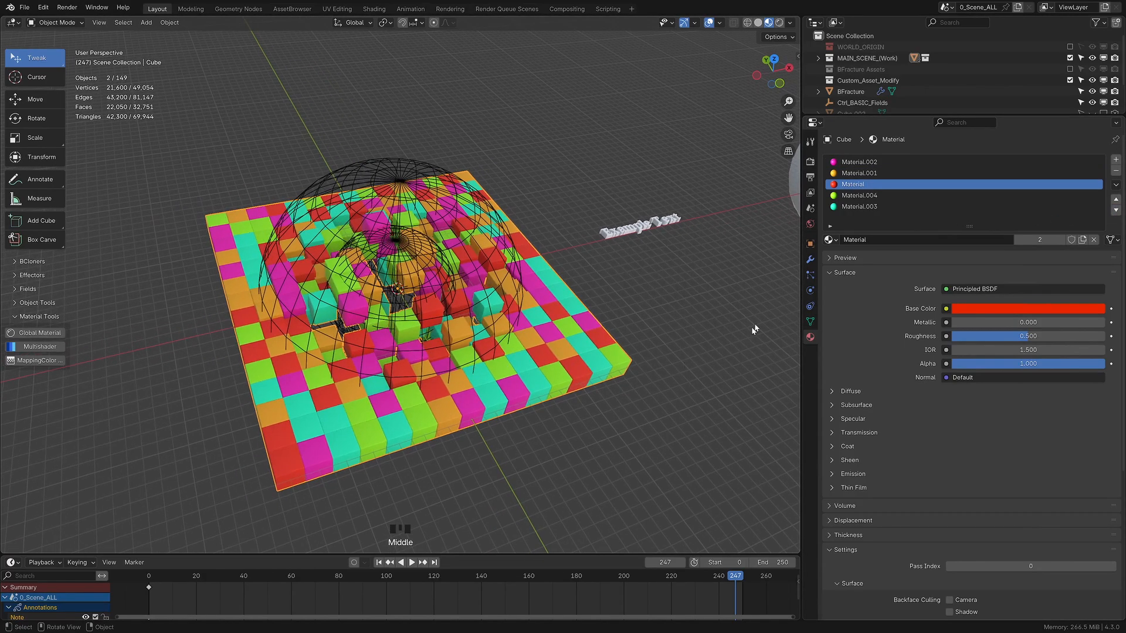
{"action": "left_click", "coordinate": [811, 261]}
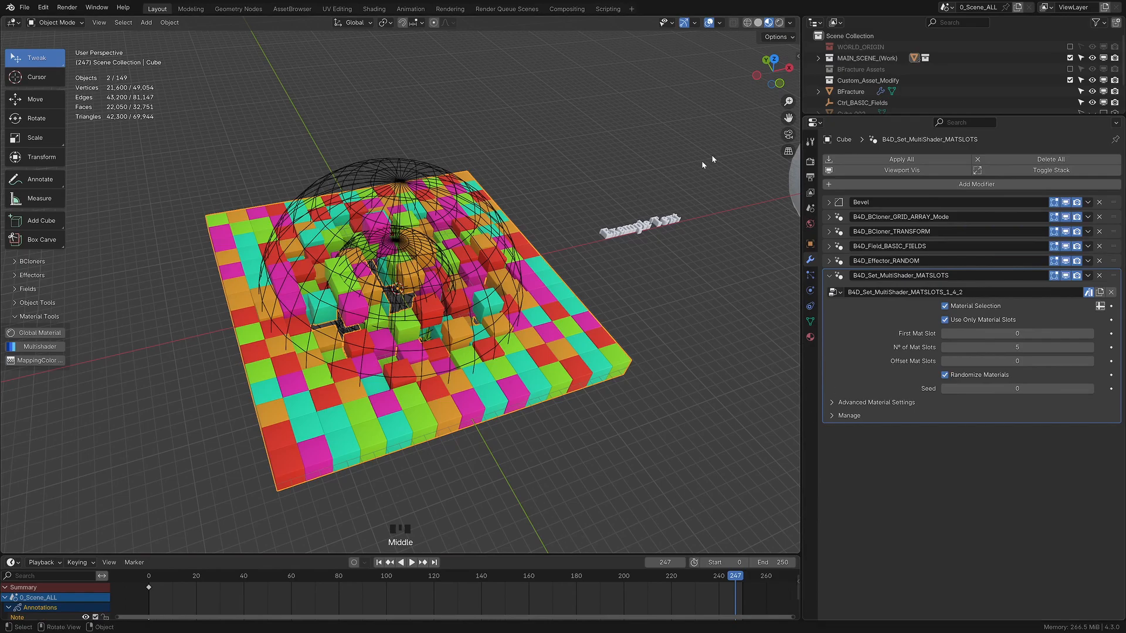
{"action": "left_click_drag", "start_coordinate": [787, 116], "coordinate": [804, 104]}
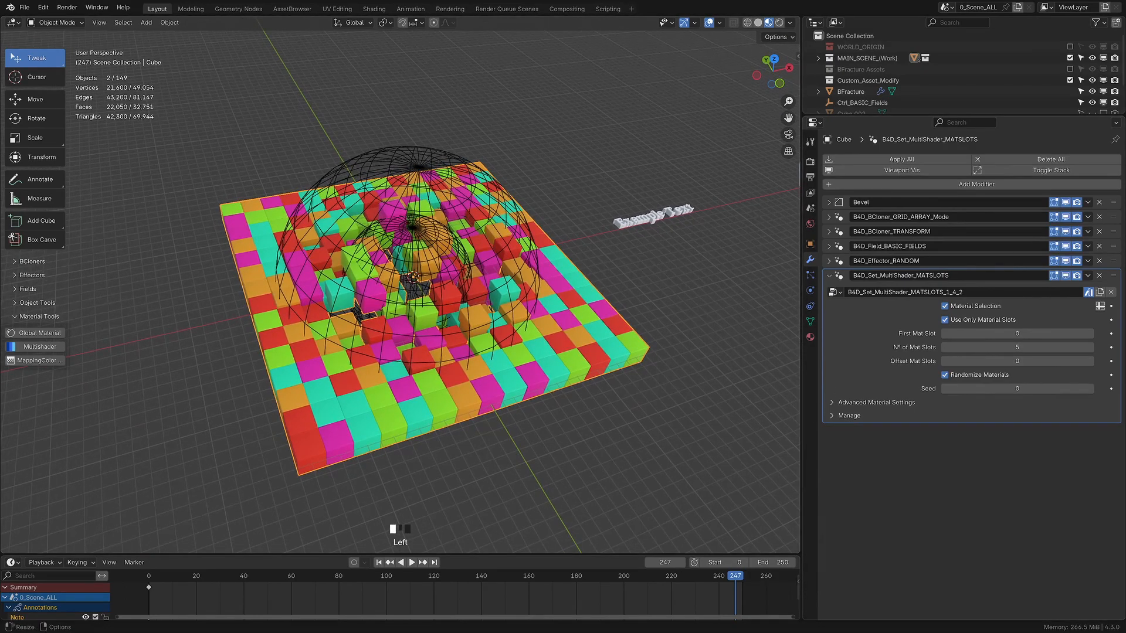